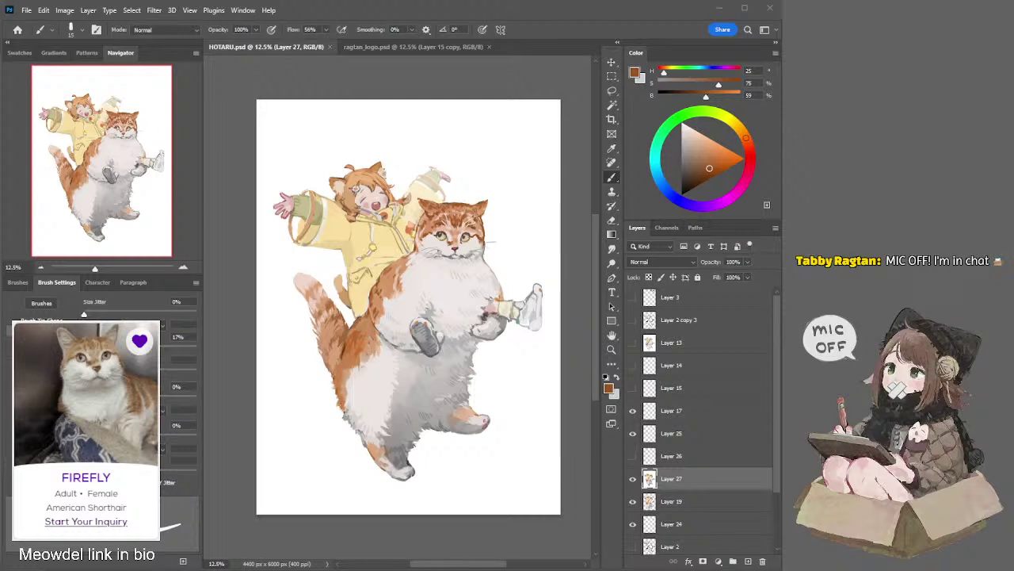
Increase the brush size to 35 pixels for painting on Layer 27
{"action": "left_click", "coordinate": [368, 74]}
{"action": "key", "text": "bracketright"}
{"action": "key", "text": "bracketright"}
{"action": "key", "text": "bracketright"}
{"action": "key", "text": "bracketright"}
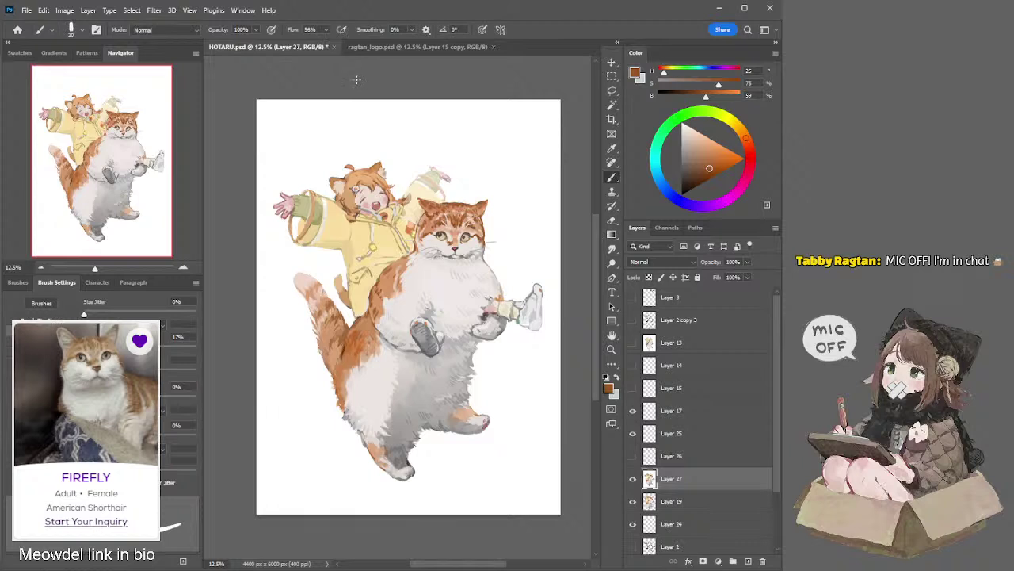
Widen the application window and reposition the full illustration inside the enlarged work area
{"action": "left_click_drag", "start_coordinate": [4, 154], "coordinate": [3, 151]}
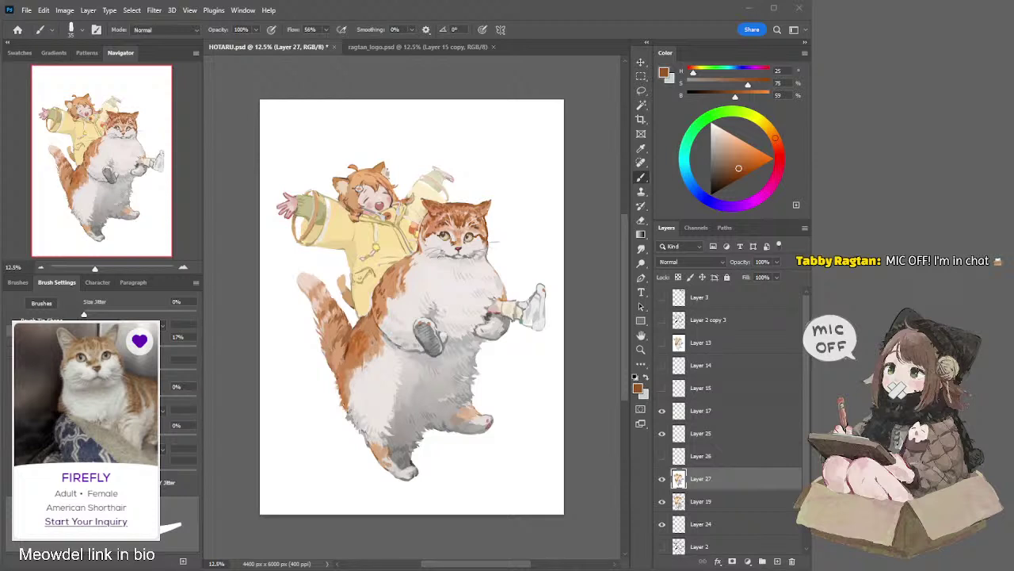
{"action": "left_click", "coordinate": [413, 83]}
{"action": "left_click_drag", "start_coordinate": [423, 120], "coordinate": [403, 71]}
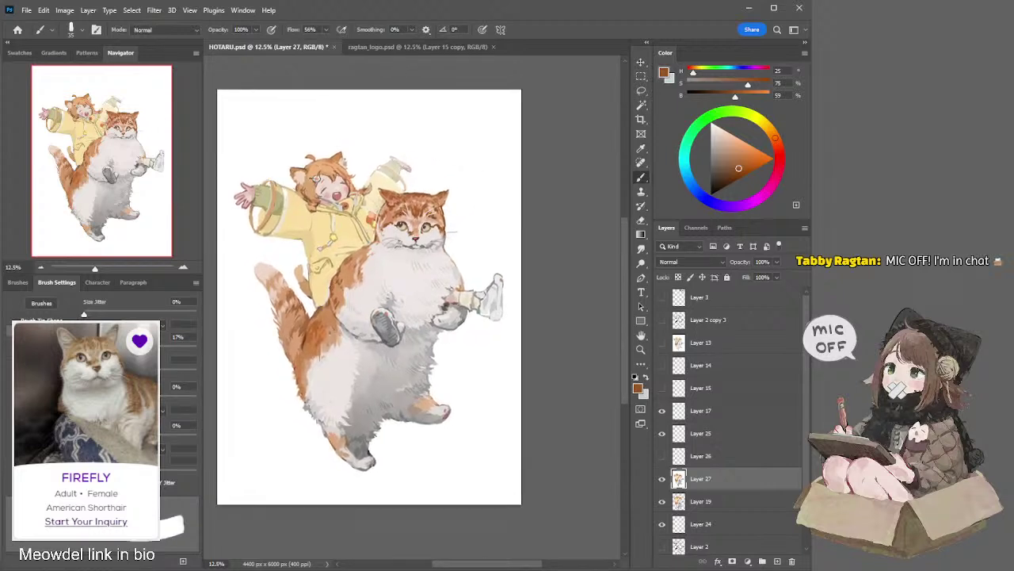
{"action": "left_click_drag", "start_coordinate": [808, 436], "coordinate": [847, 436]}
{"action": "left_click_drag", "start_coordinate": [1, 118], "coordinate": [10, 119]}
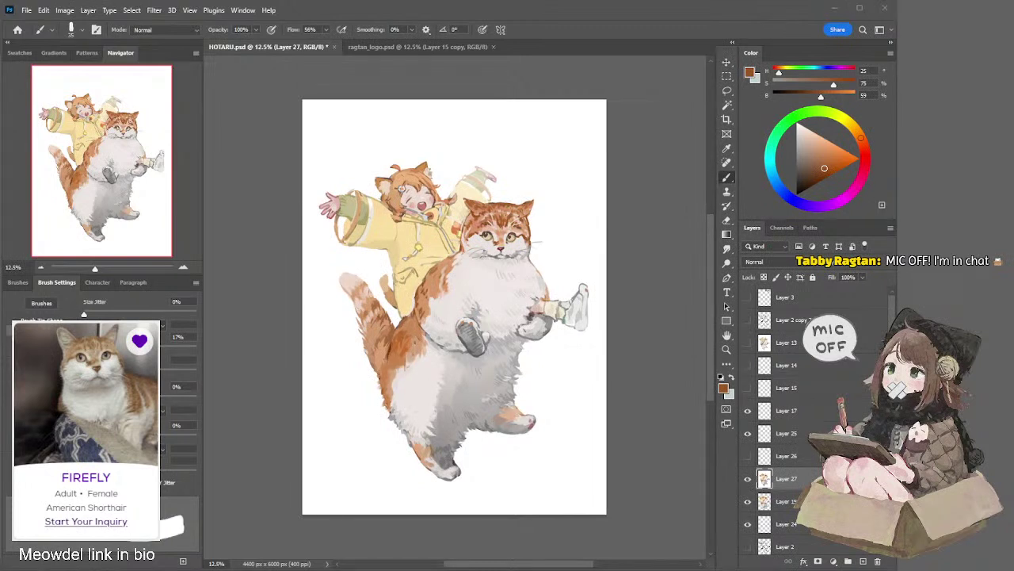
{"action": "left_click", "coordinate": [645, 13]}
{"action": "left_click", "coordinate": [615, 13]}
{"action": "mouse_move", "coordinate": [625, 111]}
{"action": "left_mouse_down"}
{"action": "mouse_move", "coordinate": [591, 95]}
{"action": "mouse_move", "coordinate": [606, 106]}
{"action": "mouse_move", "coordinate": [615, 96]}
{"action": "left_mouse_up"}
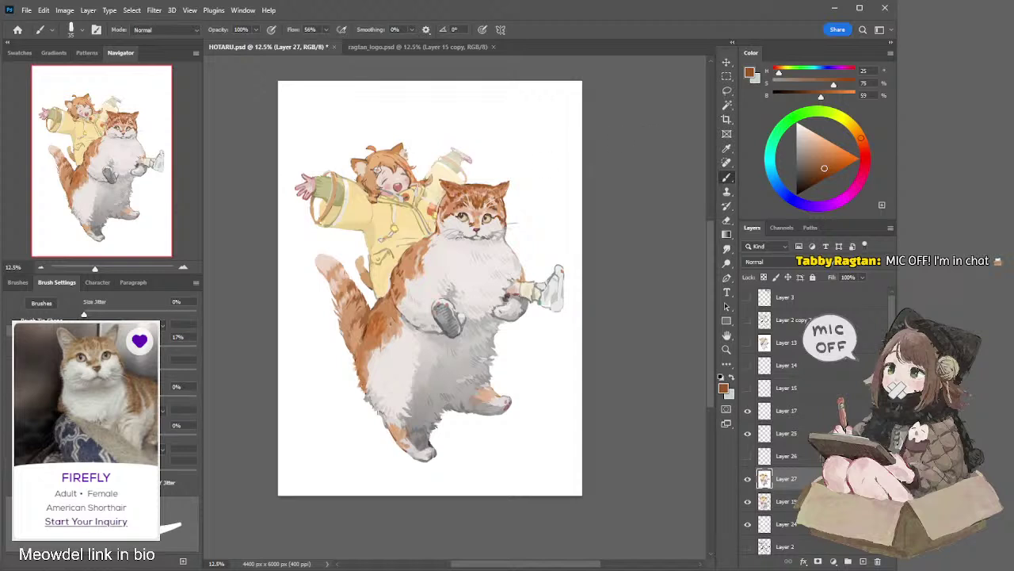
Touch up the outstretched shoe on Layer 27 with greys sampled from around it, and erase stray paint
{"action": "left_click", "coordinate": [547, 285], "text": "alt"}
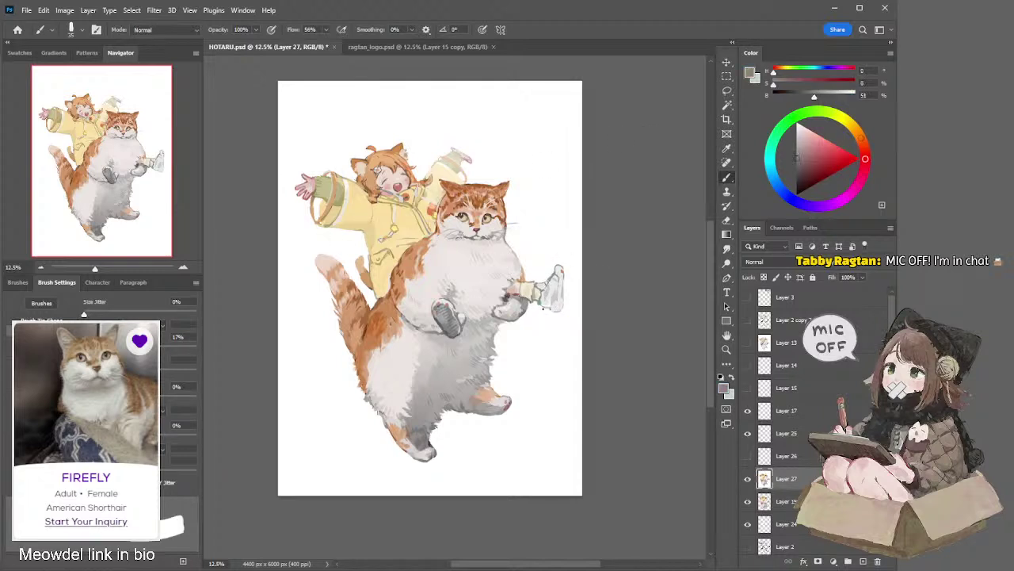
{"action": "left_click", "coordinate": [550, 309], "text": "alt"}
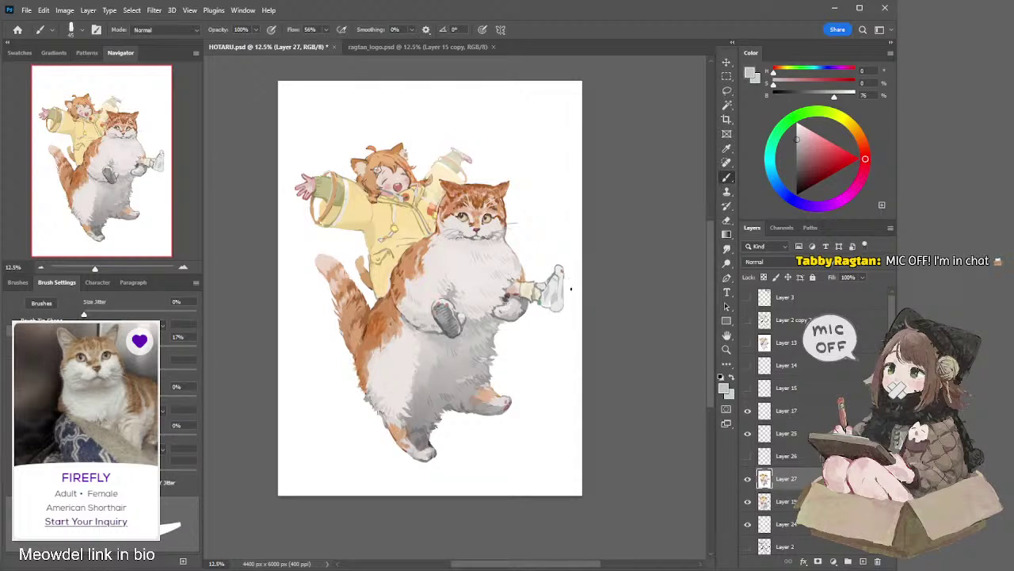
{"action": "left_click", "coordinate": [586, 276], "text": "alt"}
{"action": "key", "text": "e"}
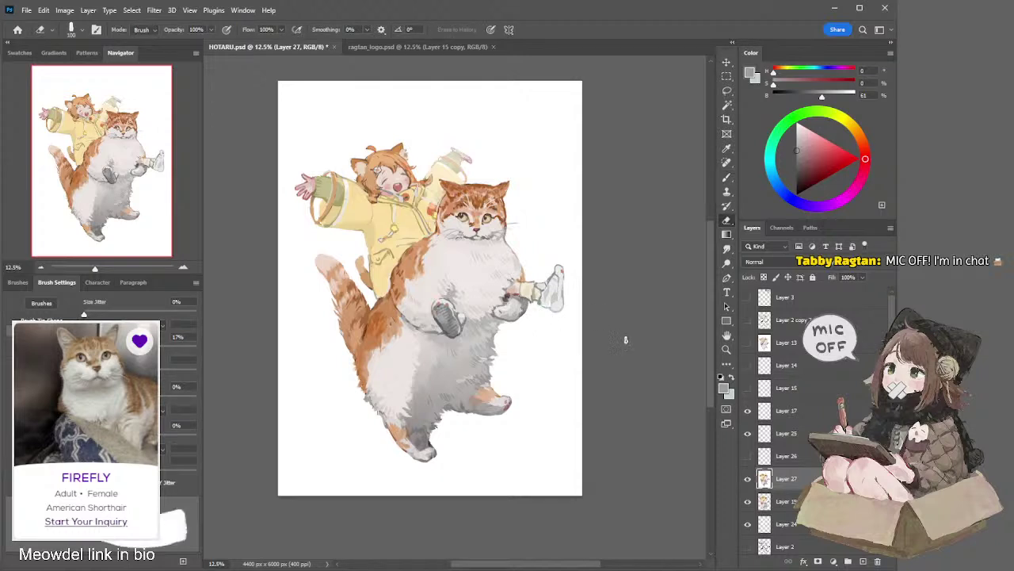
Hide Layer 27 and refine the outstretched shoe's shading on Layer 19 with greys sampled from the shoe
{"action": "key", "text": "alt+bracketleft"}
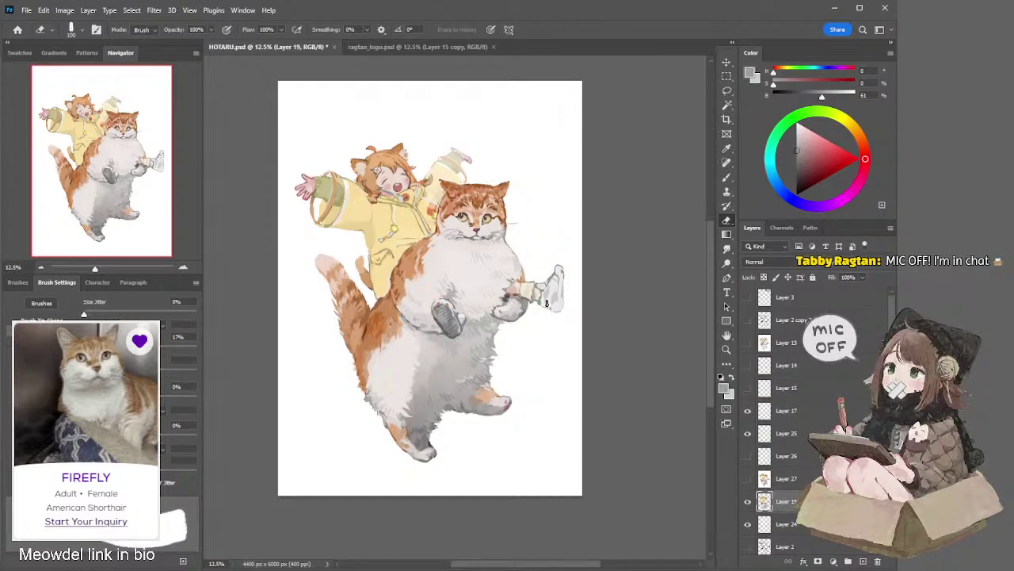
{"action": "key", "text": "b"}
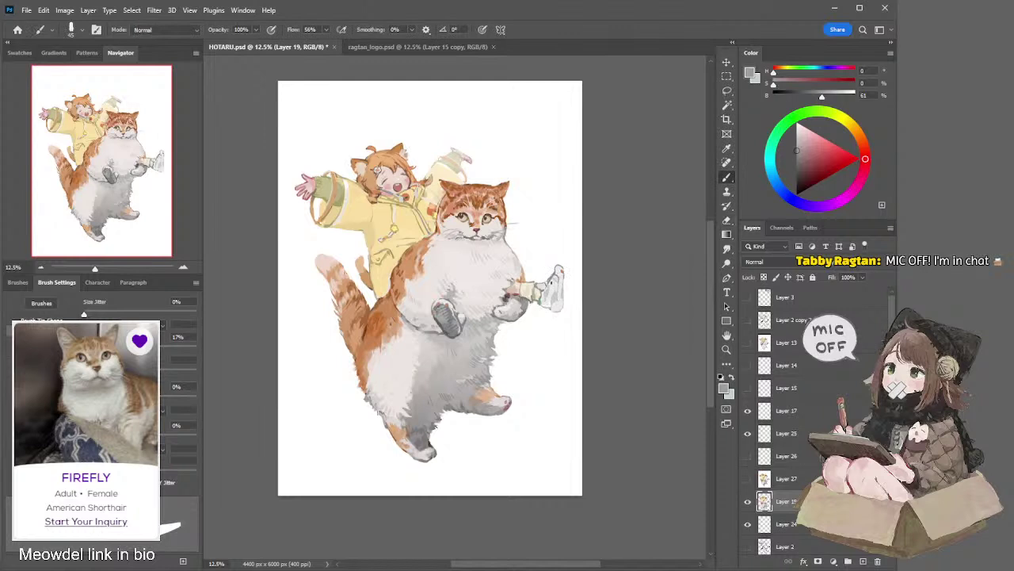
{"action": "left_click", "coordinate": [546, 293], "text": "alt"}
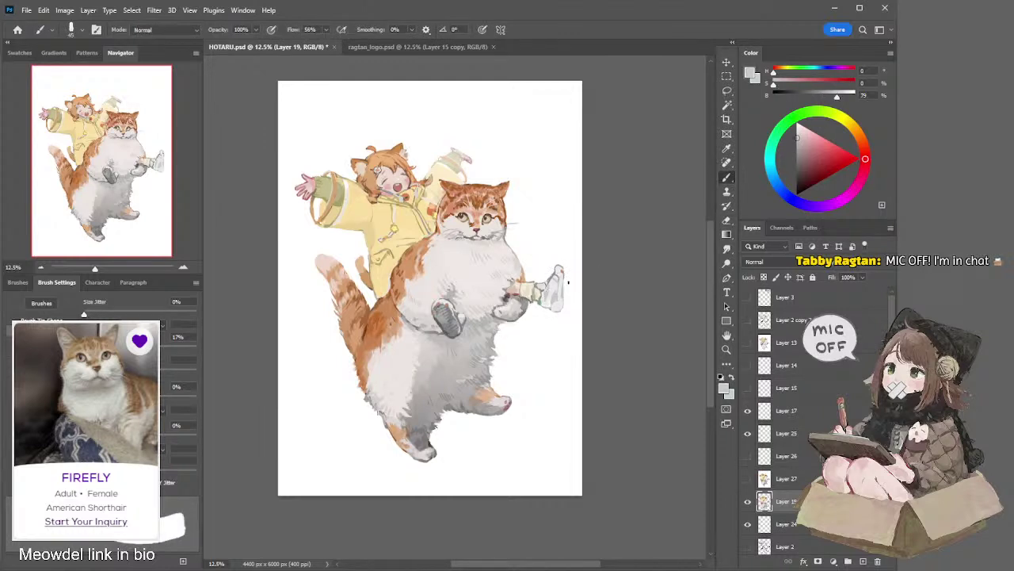
{"action": "left_click", "coordinate": [555, 287], "text": "alt"}
{"action": "left_click", "coordinate": [557, 287], "text": "alt"}
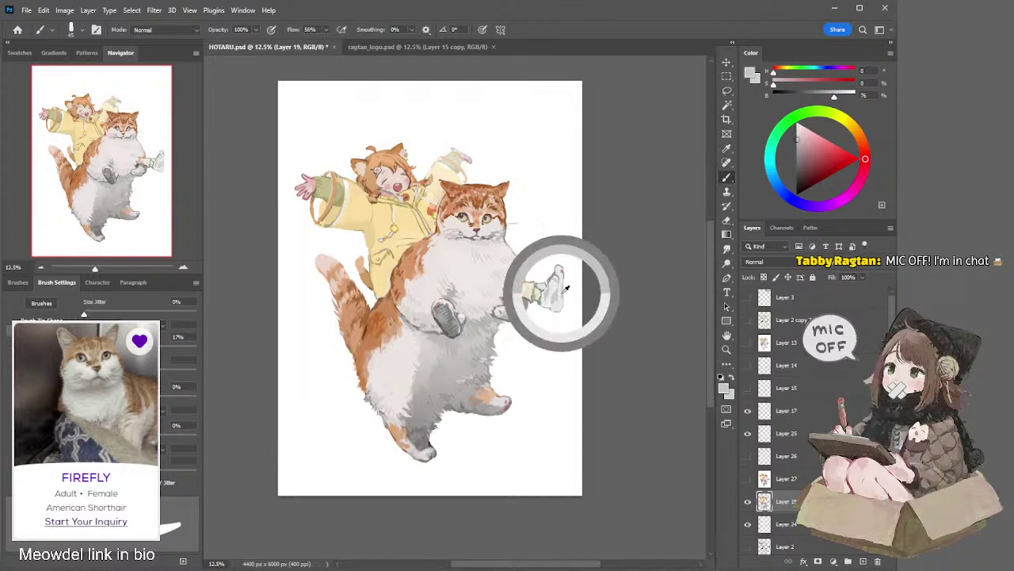
{"action": "left_click", "coordinate": [559, 272], "text": "alt"}
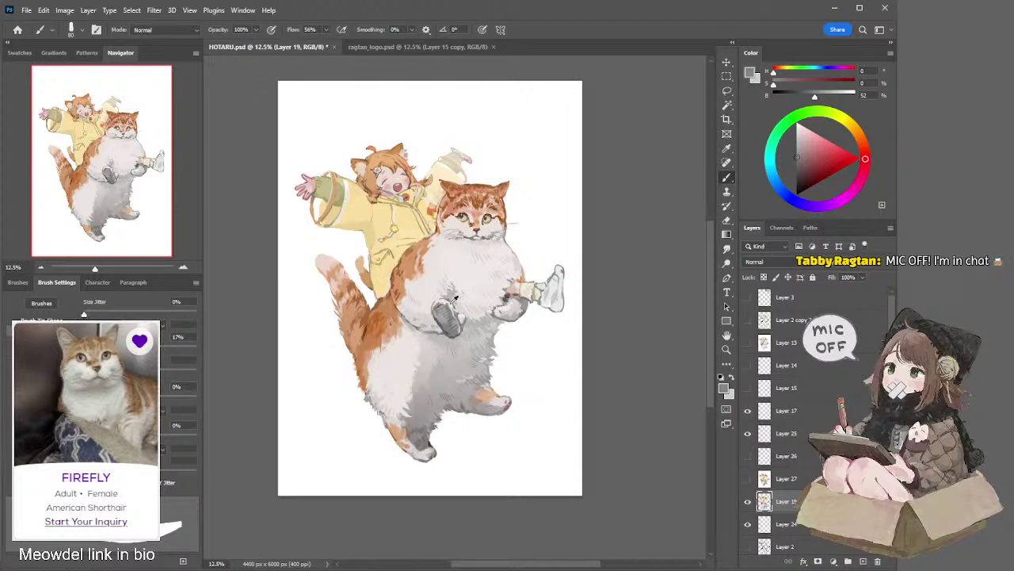
Lasso the grey shoe sole in front of the cat's belly, adjust its placement and clear the selection
{"action": "left_click", "coordinate": [450, 303], "text": "alt"}
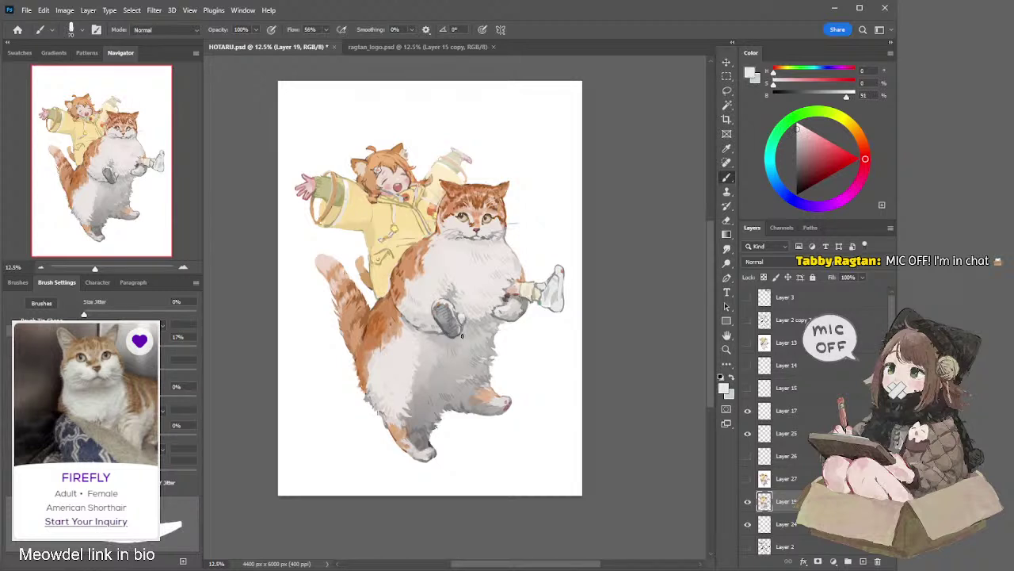
{"action": "key", "text": "l"}
{"action": "mouse_move", "coordinate": [434, 307]}
{"action": "left_mouse_down"}
{"action": "mouse_move", "coordinate": [450, 342]}
{"action": "mouse_move", "coordinate": [464, 335]}
{"action": "mouse_move", "coordinate": [445, 304]}
{"action": "left_mouse_up"}
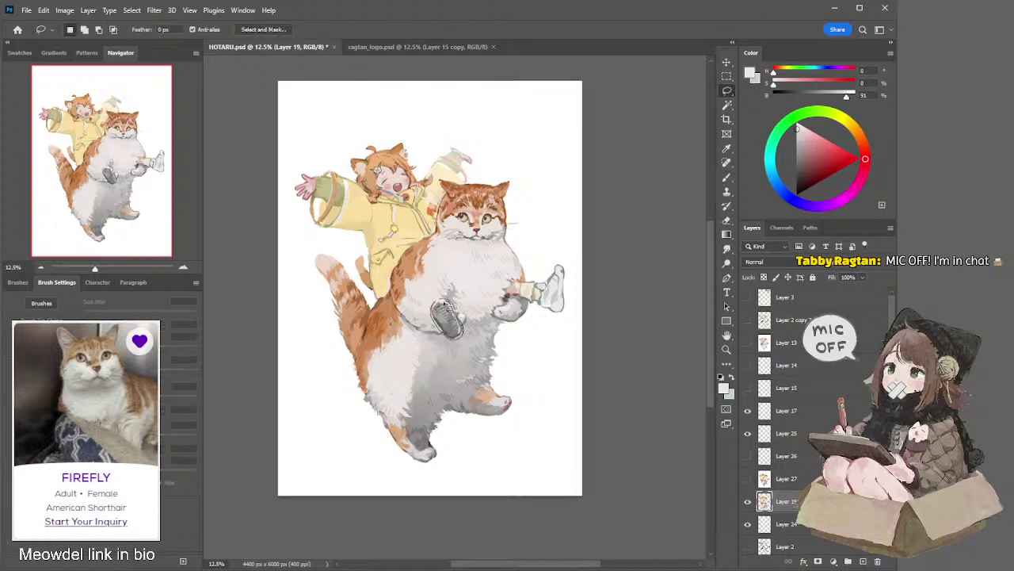
{"action": "left_click", "coordinate": [457, 273]}
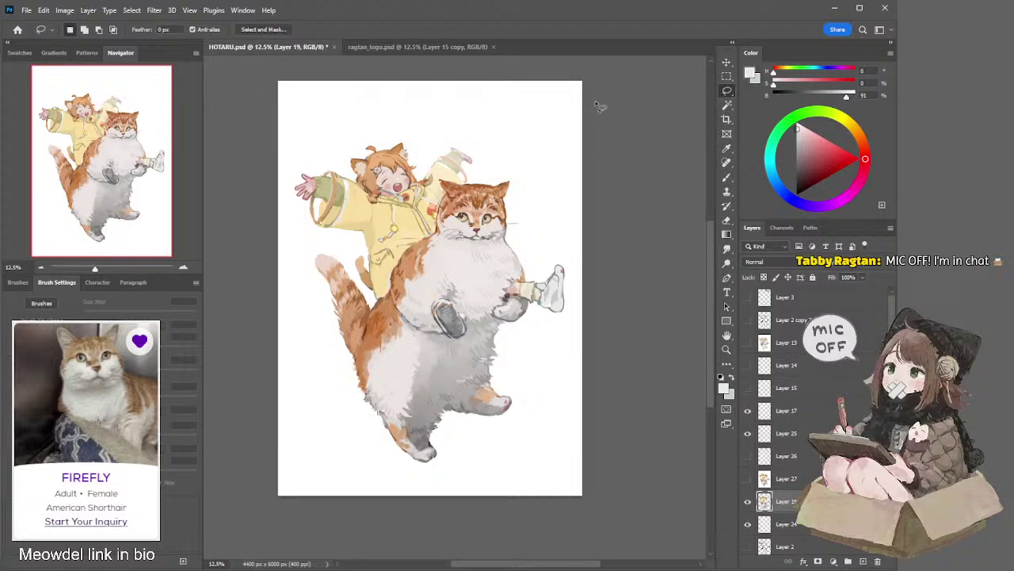
Clean up the edges around the belly shoe by painting and smudging with sampled off-white fur and grey tones
{"action": "key", "text": "b"}
{"action": "left_click", "coordinate": [435, 297], "text": "alt"}
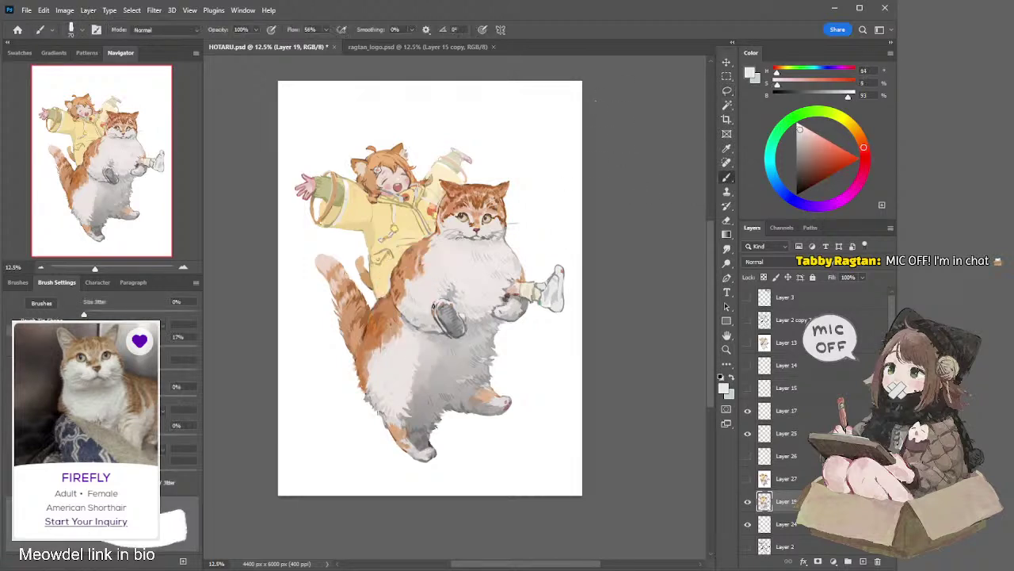
{"action": "left_click", "coordinate": [434, 315], "text": "alt"}
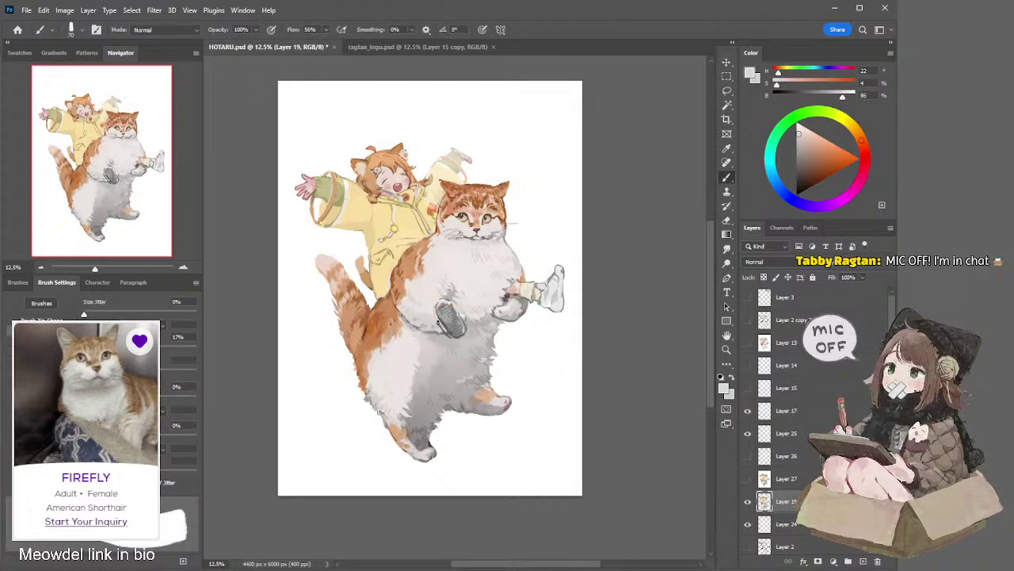
{"action": "left_click", "coordinate": [437, 308], "text": "alt"}
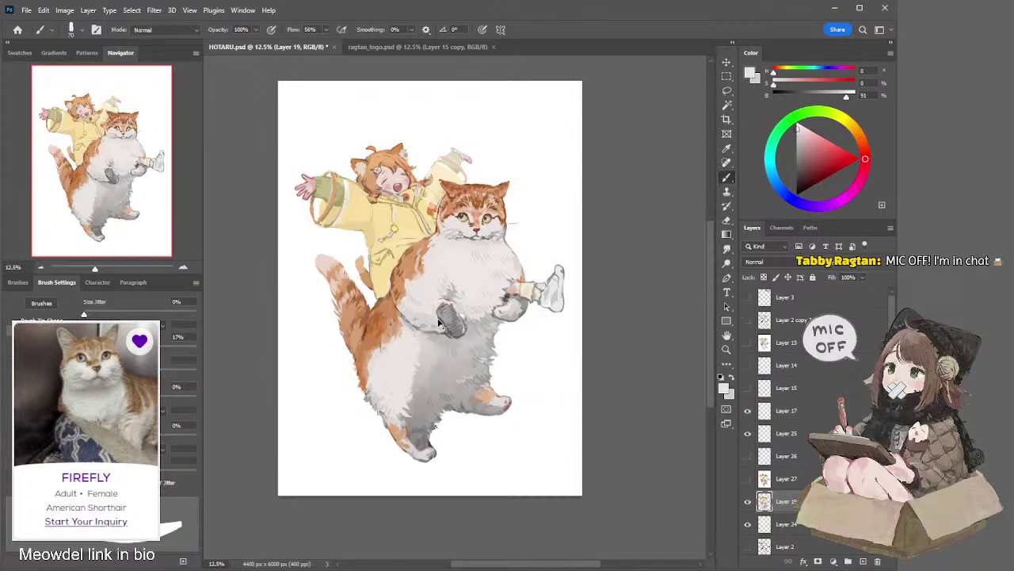
{"action": "left_click", "coordinate": [447, 336], "text": "alt"}
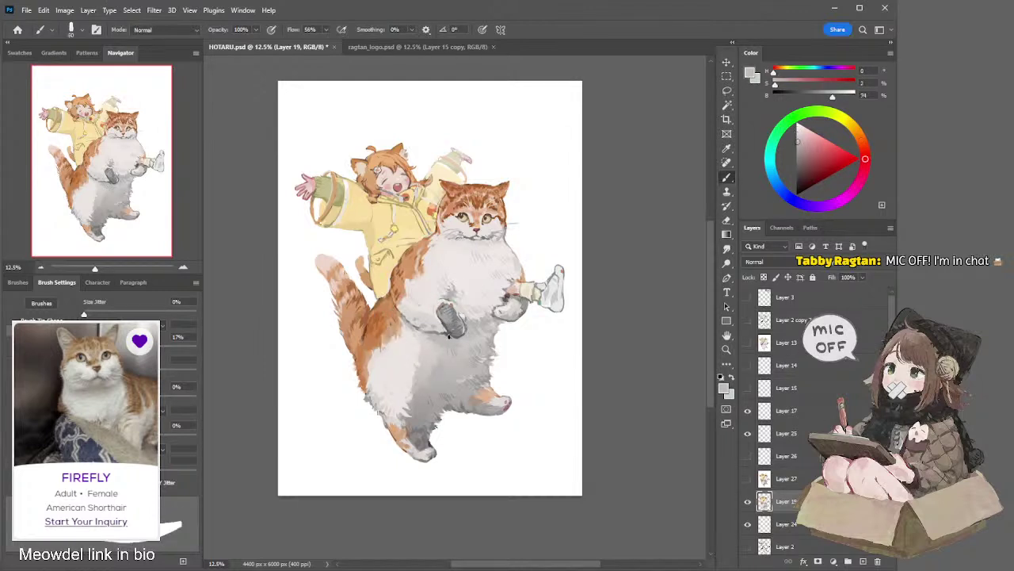
{"action": "left_click", "coordinate": [443, 331], "text": "alt"}
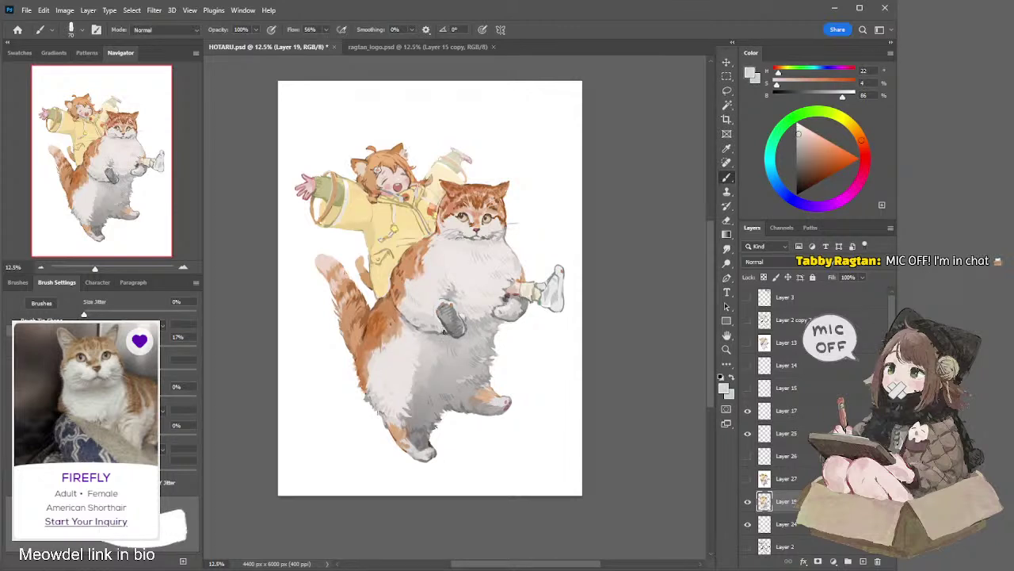
{"action": "key", "text": "r"}
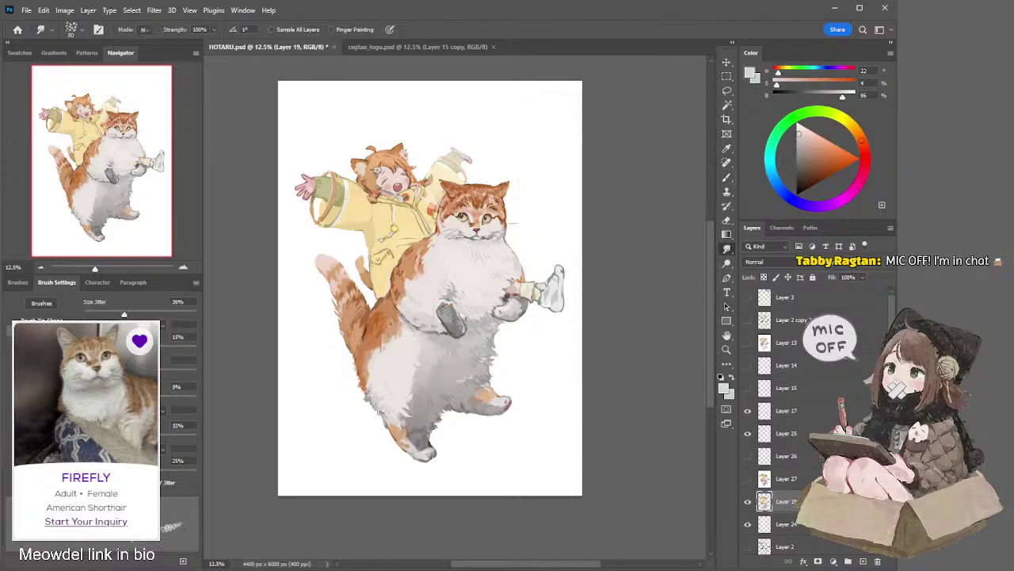
{"action": "left_click", "coordinate": [442, 332], "text": "alt"}
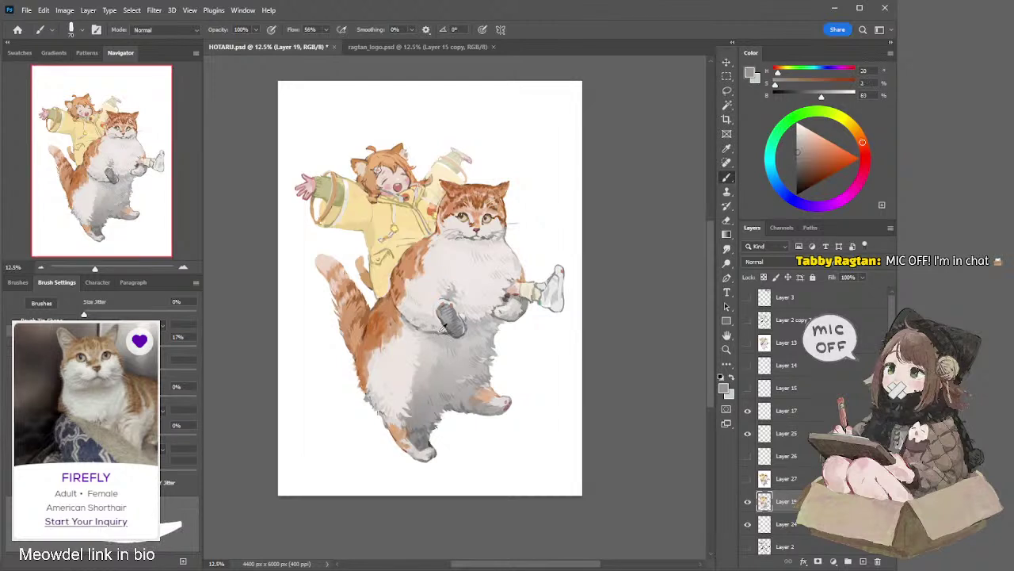
{"action": "key", "text": "b"}
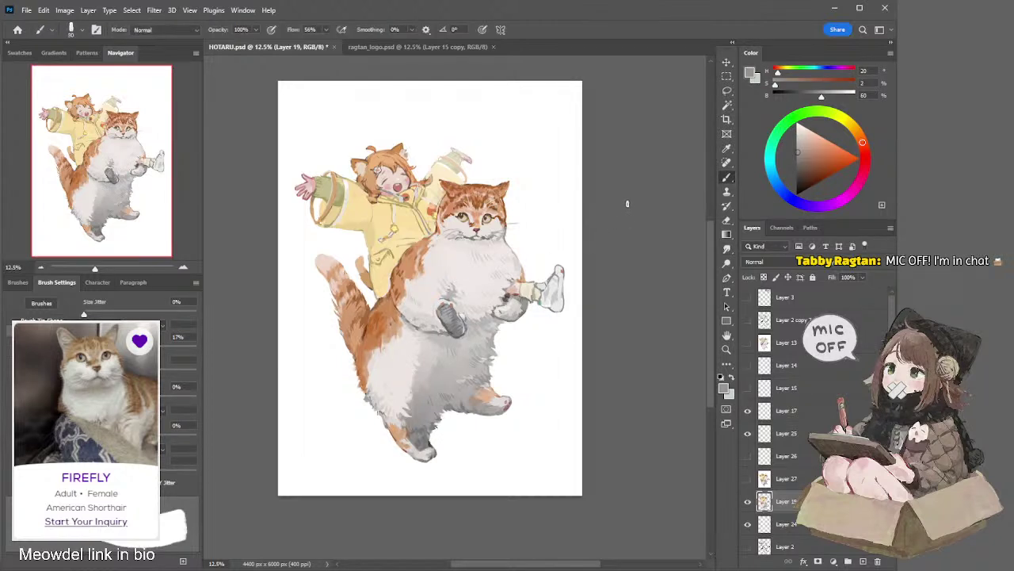
Repaint the belly shoe's white rim, dark grey sole and lower edge using sampled white, dark and light greys
{"action": "left_click", "coordinate": [443, 300], "text": "alt"}
{"action": "left_click", "coordinate": [543, 222], "text": "alt"}
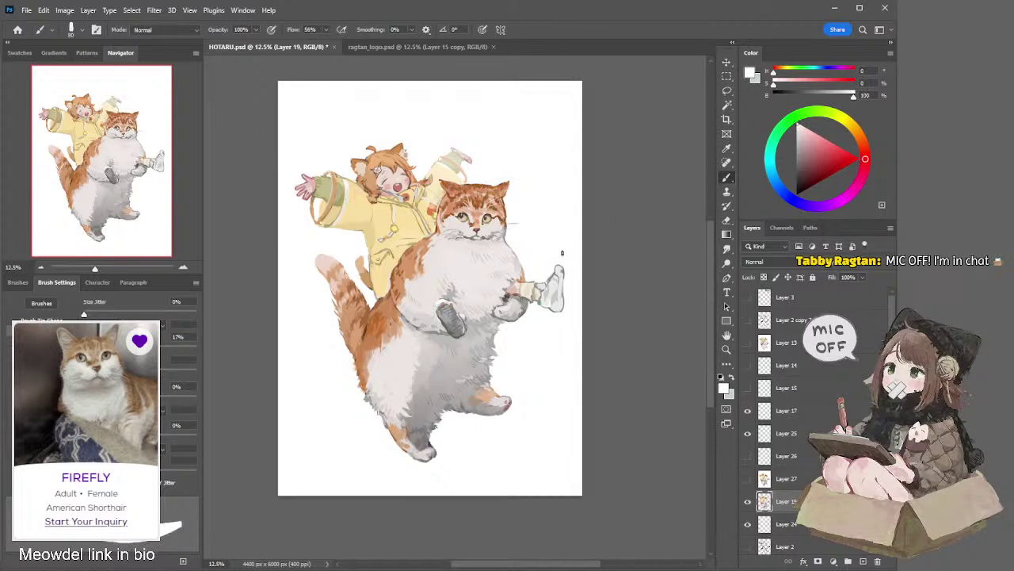
{"action": "left_click", "coordinate": [445, 311], "text": "alt"}
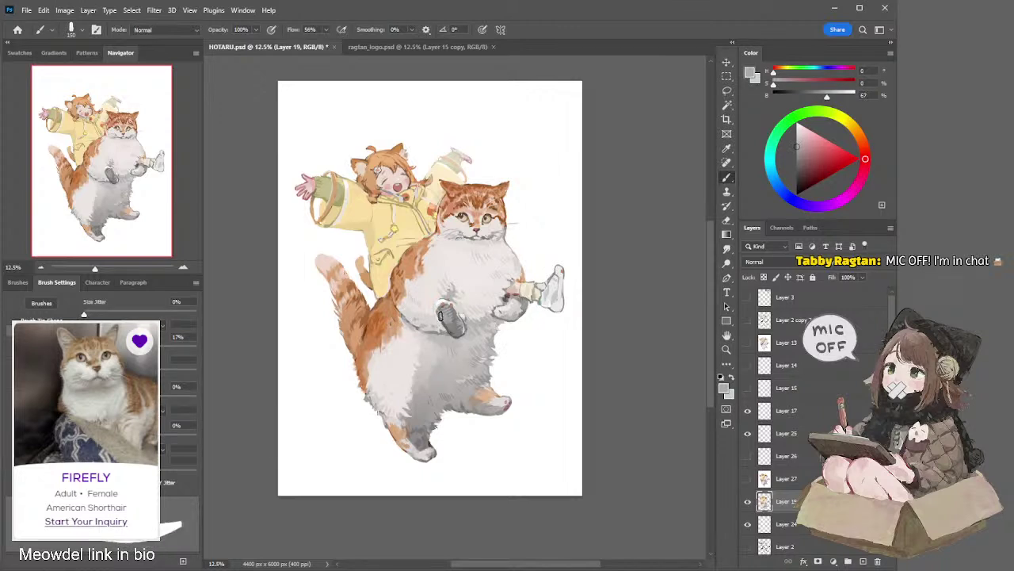
{"action": "left_click", "coordinate": [449, 319], "text": "alt"}
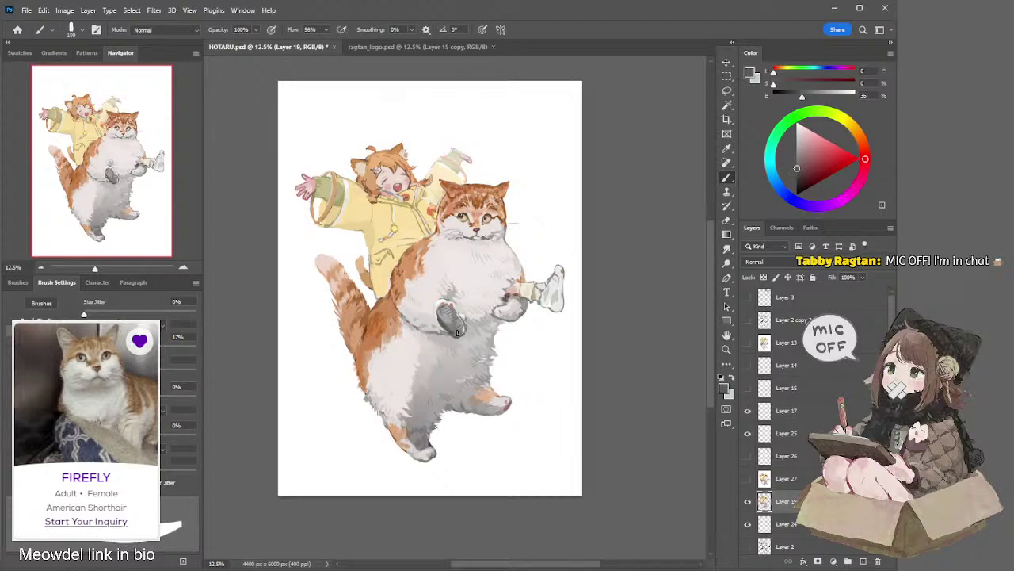
{"action": "left_click", "coordinate": [458, 337], "text": "alt"}
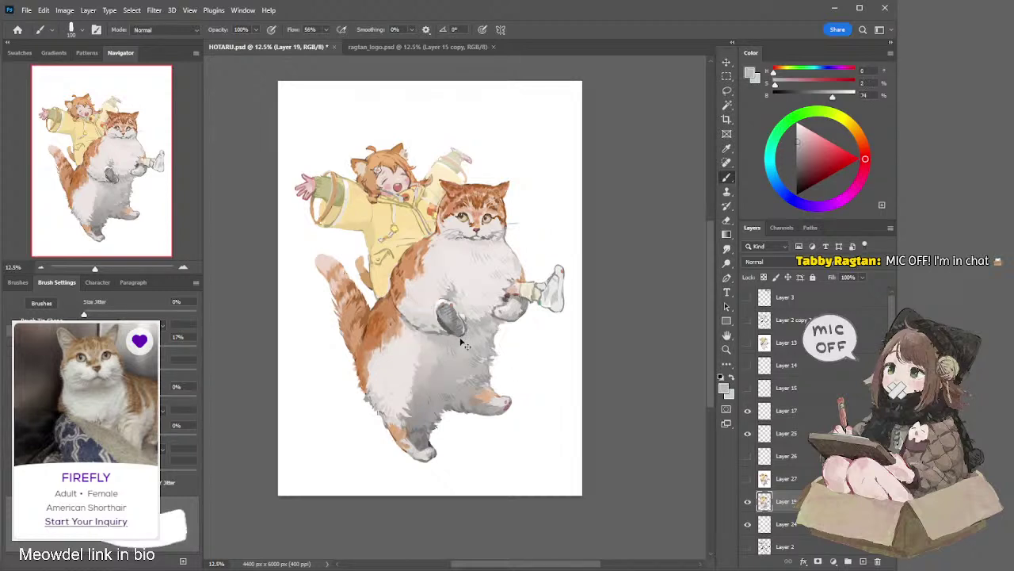
{"action": "key", "text": "bracketleft"}
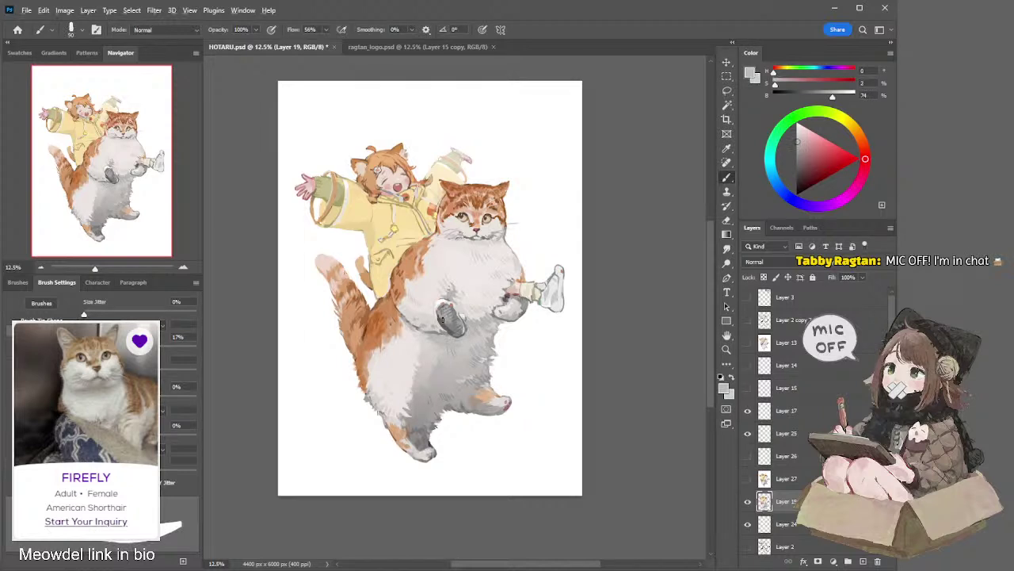
Shade the belly shoe's sole with sampled greys, enlarging the brush to 150 pixels
{"action": "left_click", "coordinate": [442, 319], "text": "alt"}
{"action": "key", "text": "bracketright"}
{"action": "key", "text": "bracketright"}
{"action": "key", "text": "bracketright"}
{"action": "left_click", "coordinate": [448, 324], "text": "alt"}
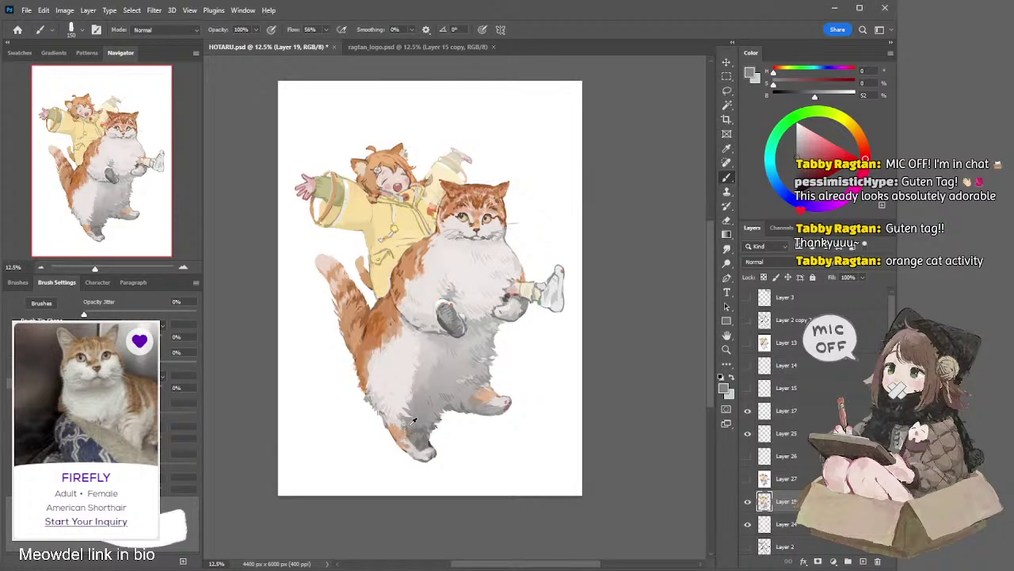
Shade the cat's standing leg with sampled warm grey and brown, reducing the brush to 70 pixels
{"action": "left_click", "coordinate": [414, 426], "text": "alt"}
{"action": "left_click", "coordinate": [415, 434], "text": "alt"}
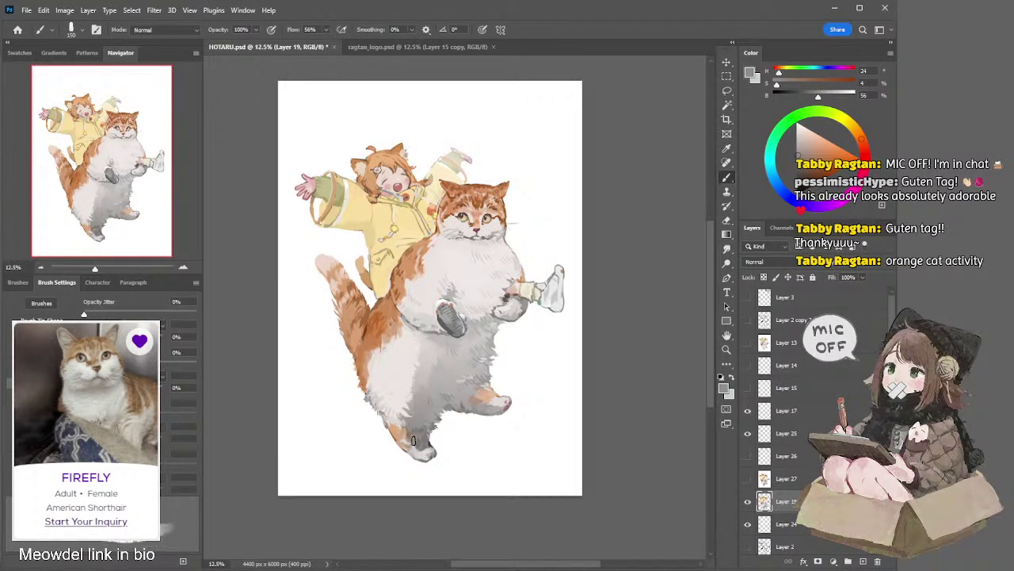
{"action": "left_click", "coordinate": [411, 428], "text": "alt"}
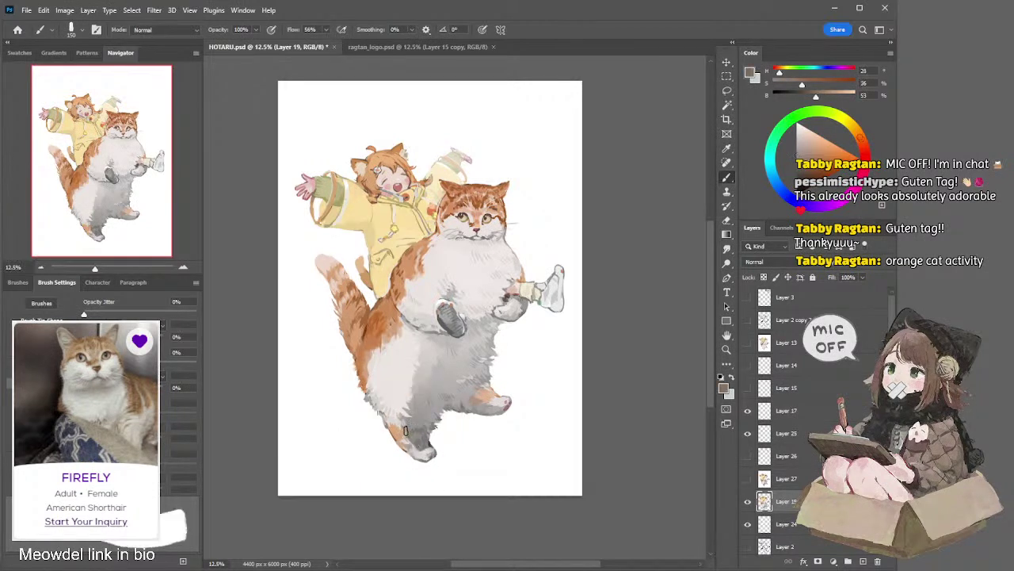
{"action": "key", "text": "bracketleft"}
{"action": "key", "text": "bracketleft"}
{"action": "key", "text": "bracketleft"}
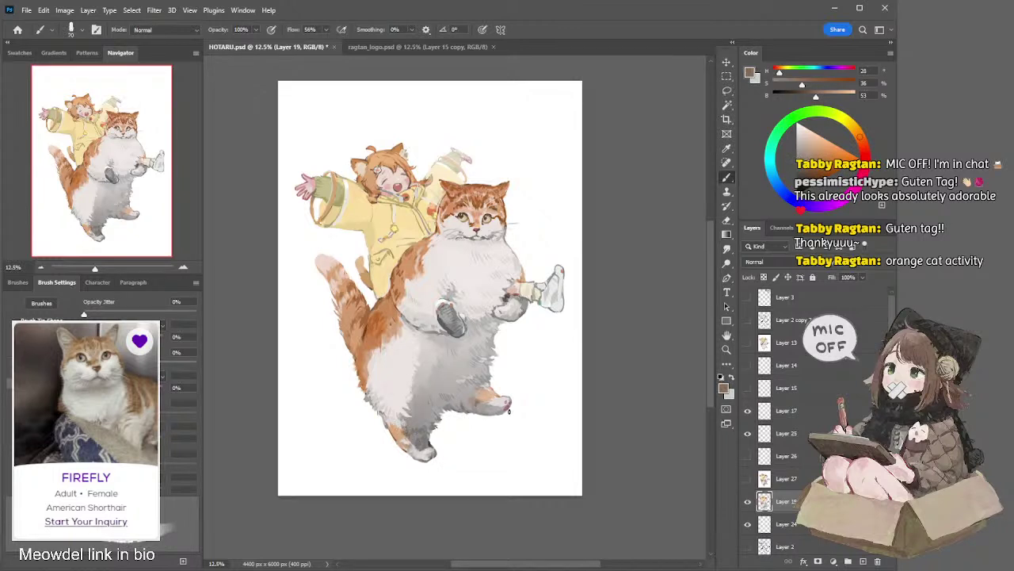
Touch up the cat's raised hind foot with the brush, then soften the shading with sampled grey and the Smudge tool
{"action": "key", "text": "bracketright"}
{"action": "key", "text": "bracketleft"}
{"action": "left_click_drag", "start_coordinate": [485, 409], "coordinate": [472, 409]}
{"action": "left_click", "coordinate": [450, 406], "text": "alt"}
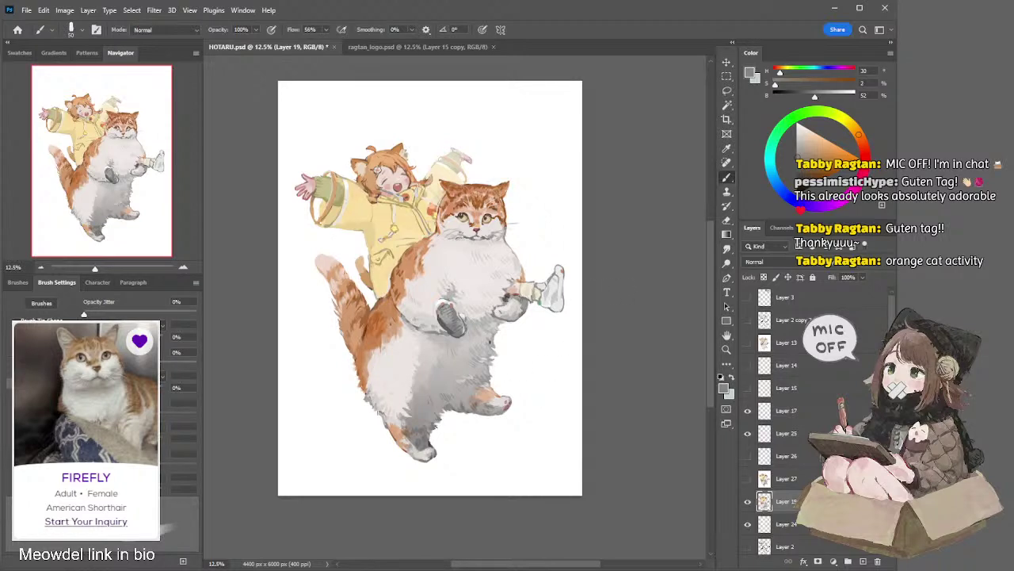
{"action": "key", "text": "r"}
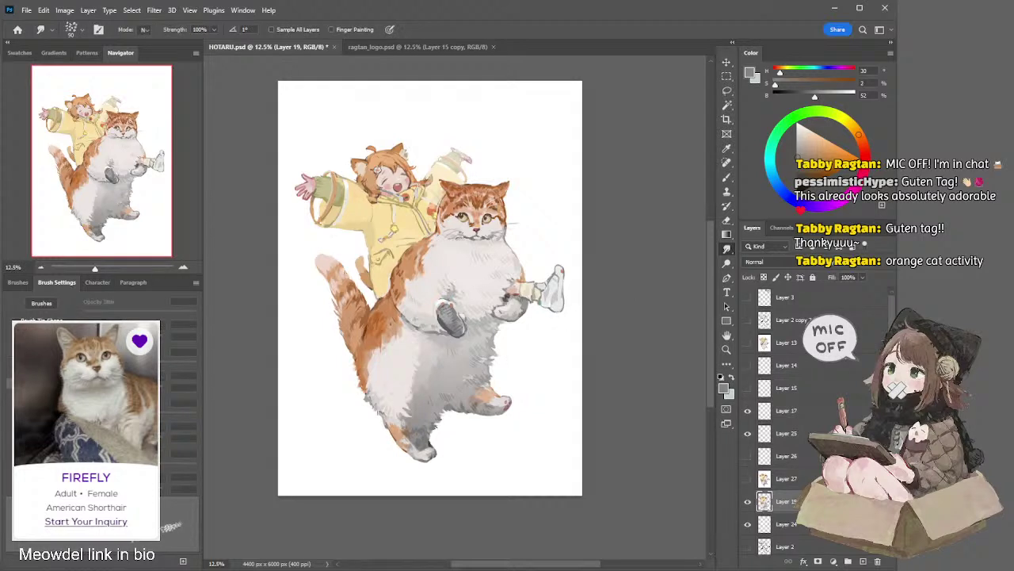
Paint the cat's chest fur with sampled orange and off-white
{"action": "key", "text": "b"}
{"action": "left_click", "coordinate": [398, 286], "text": "alt"}
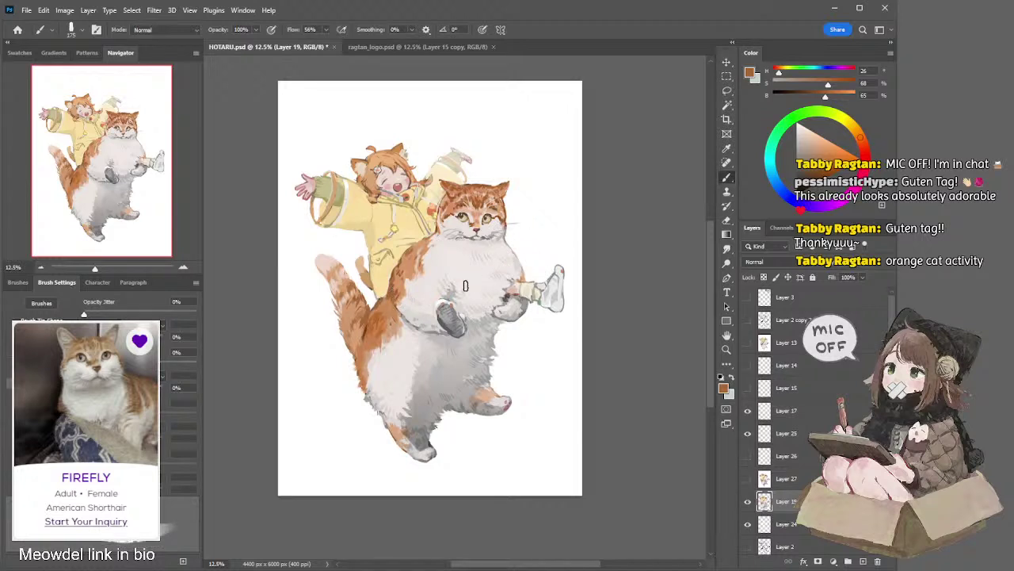
{"action": "left_click", "coordinate": [454, 283], "text": "alt"}
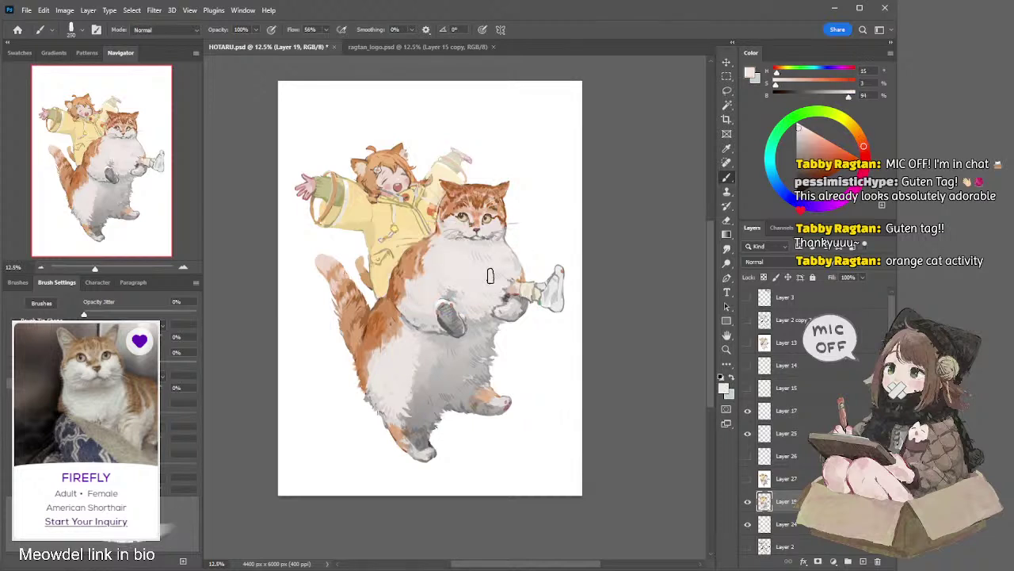
Refine the belly shoe's rim with sampled light greys and white, reducing the brush to 60 pixels
{"action": "left_click", "coordinate": [451, 298], "text": "alt"}
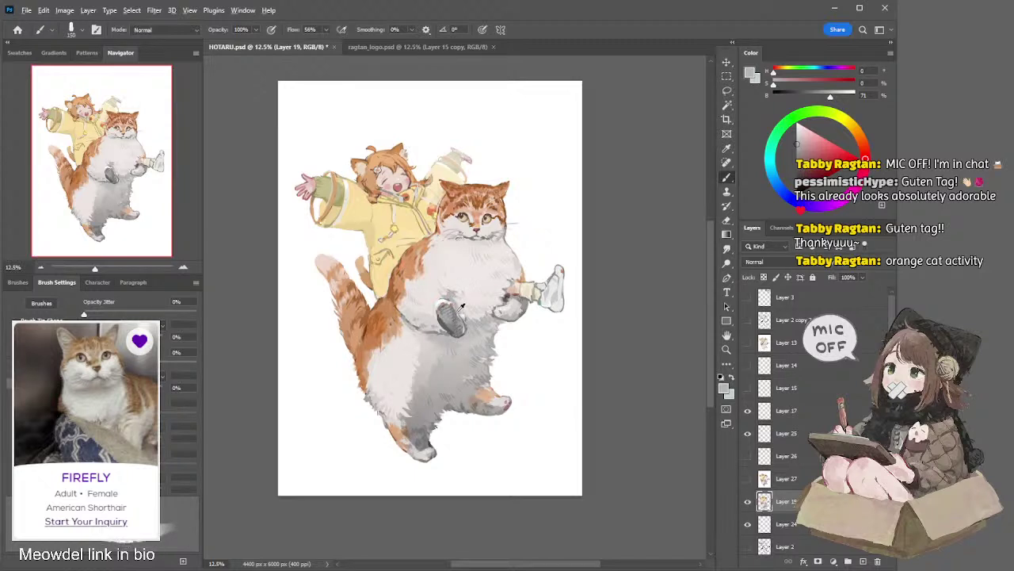
{"action": "left_click", "coordinate": [450, 298], "text": "alt"}
{"action": "key", "text": "bracketleft"}
{"action": "key", "text": "bracketleft"}
{"action": "key", "text": "bracketleft"}
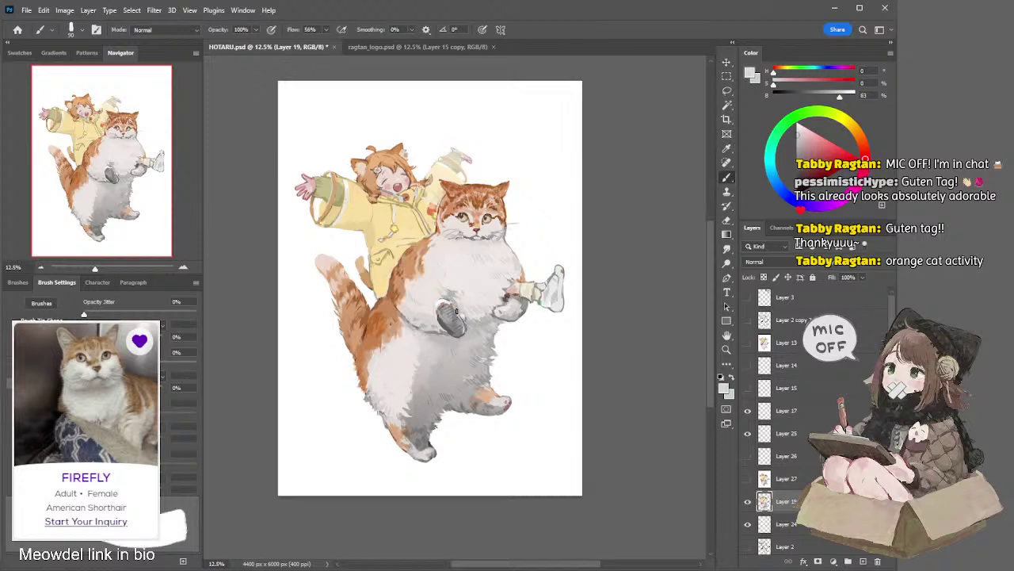
{"action": "key", "text": "bracketleft"}
{"action": "key", "text": "bracketleft"}
{"action": "key", "text": "bracketleft"}
{"action": "left_click", "coordinate": [445, 300], "text": "alt"}
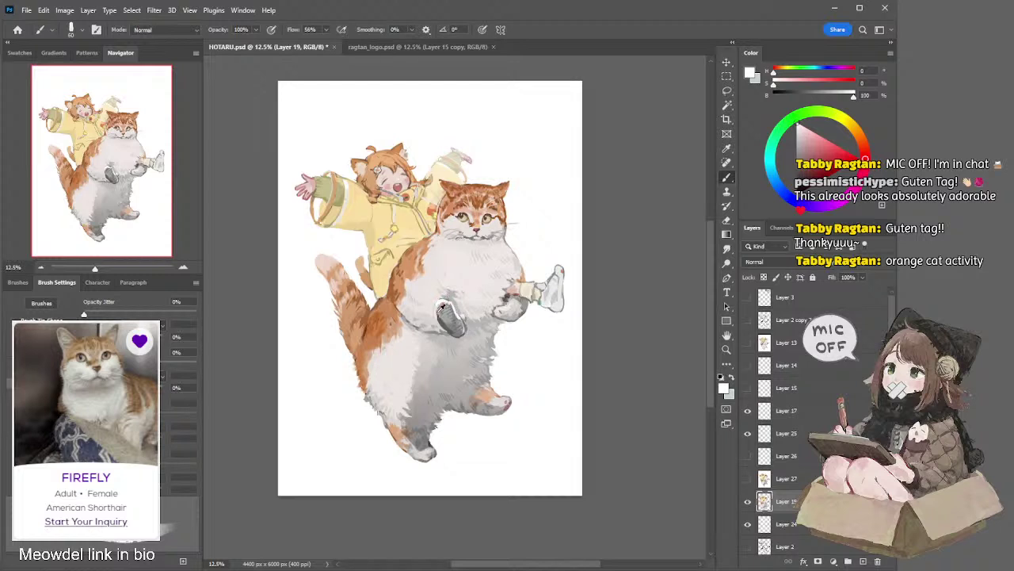
Add warm accents along the belly shoe's outline with sampled brown and orange
{"action": "left_click", "coordinate": [436, 313], "text": "alt"}
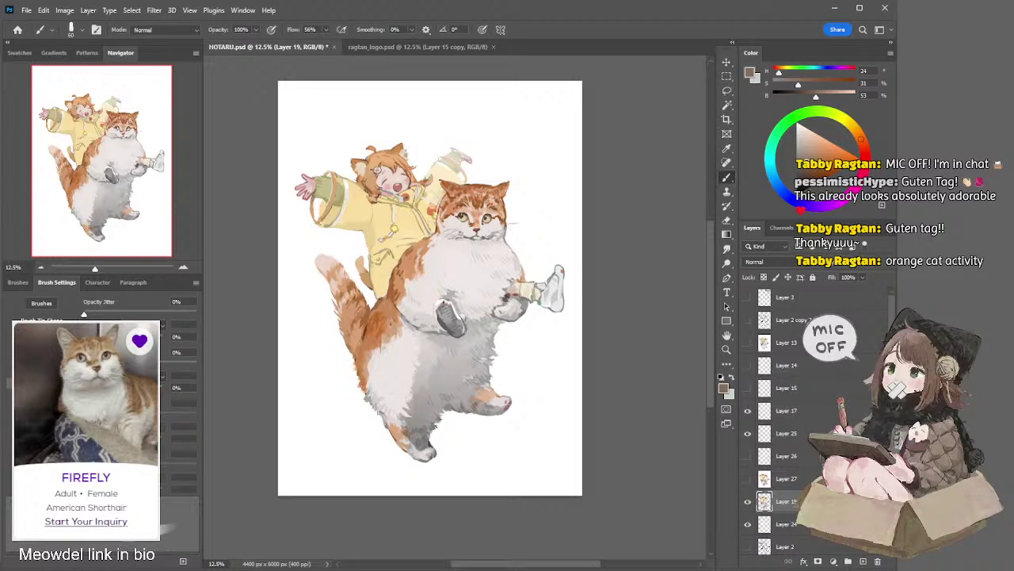
{"action": "left_click", "coordinate": [448, 315], "text": "alt"}
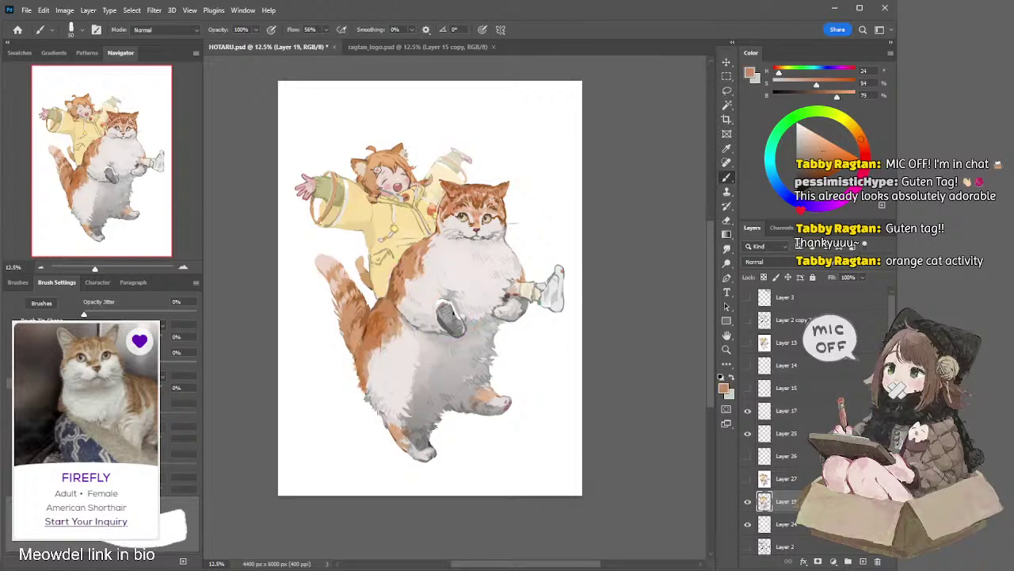
{"action": "left_click", "coordinate": [506, 324], "text": "alt"}
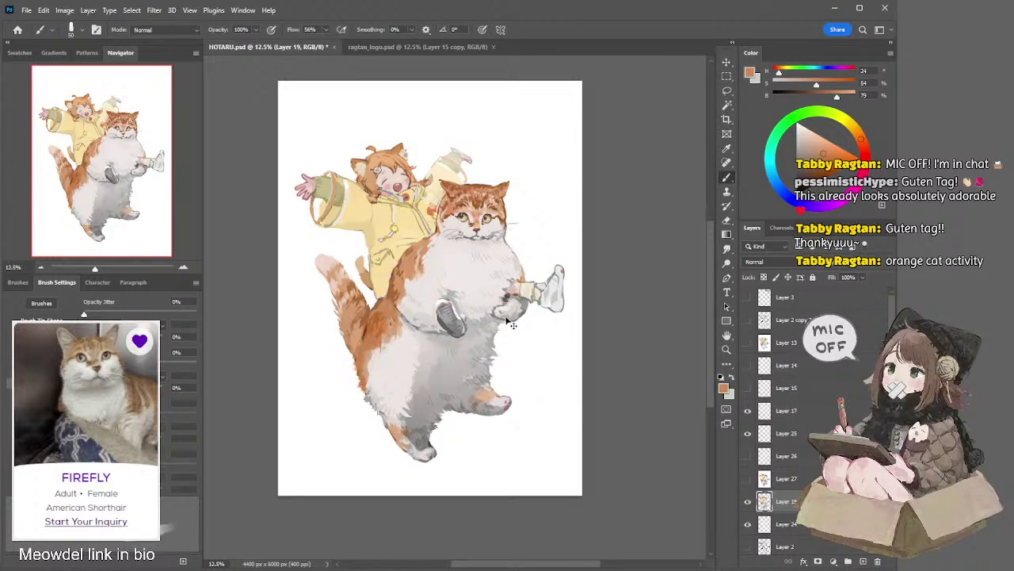
{"action": "key", "text": "l"}
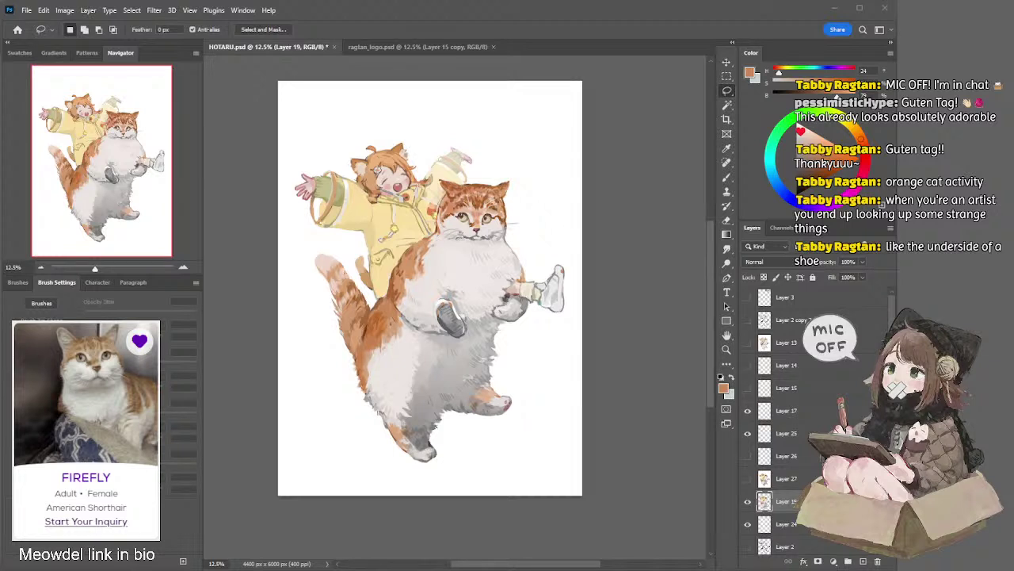
Rework the belly shoe's sole and inner edge with sampled greys and the sock's greenish grey
{"action": "key", "text": "b"}
{"action": "left_click", "coordinate": [444, 320], "text": "alt"}
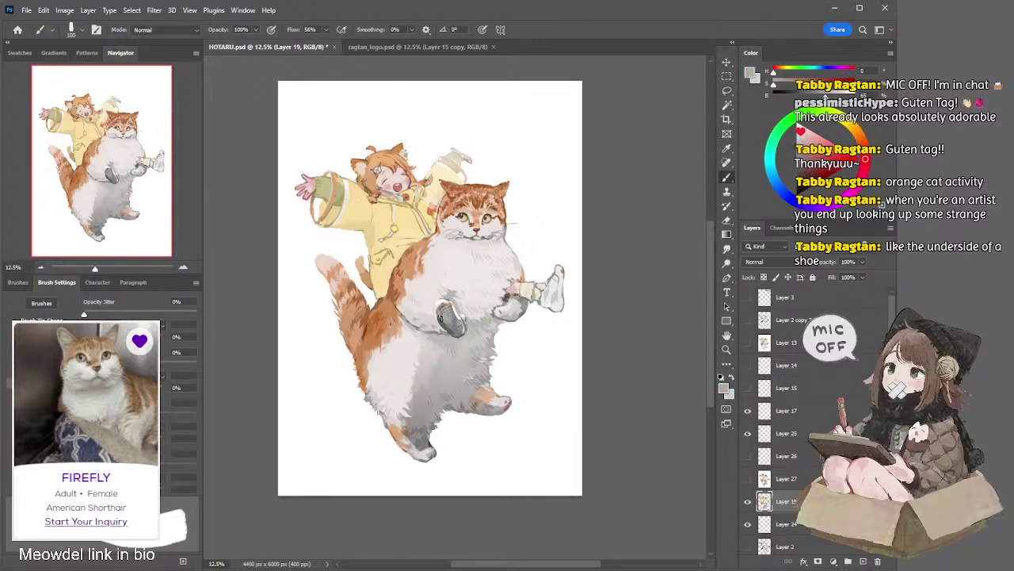
{"action": "key", "text": "bracketright"}
{"action": "key", "text": "bracketright"}
{"action": "key", "text": "bracketright"}
{"action": "left_click", "coordinate": [462, 313], "text": "alt"}
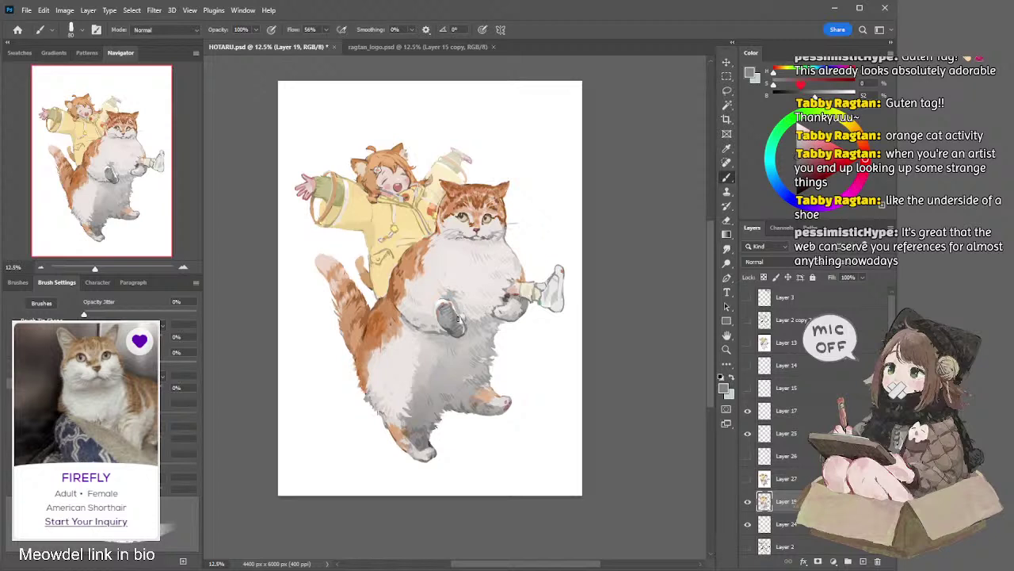
{"action": "left_click_drag", "start_coordinate": [459, 317], "coordinate": [465, 326]}
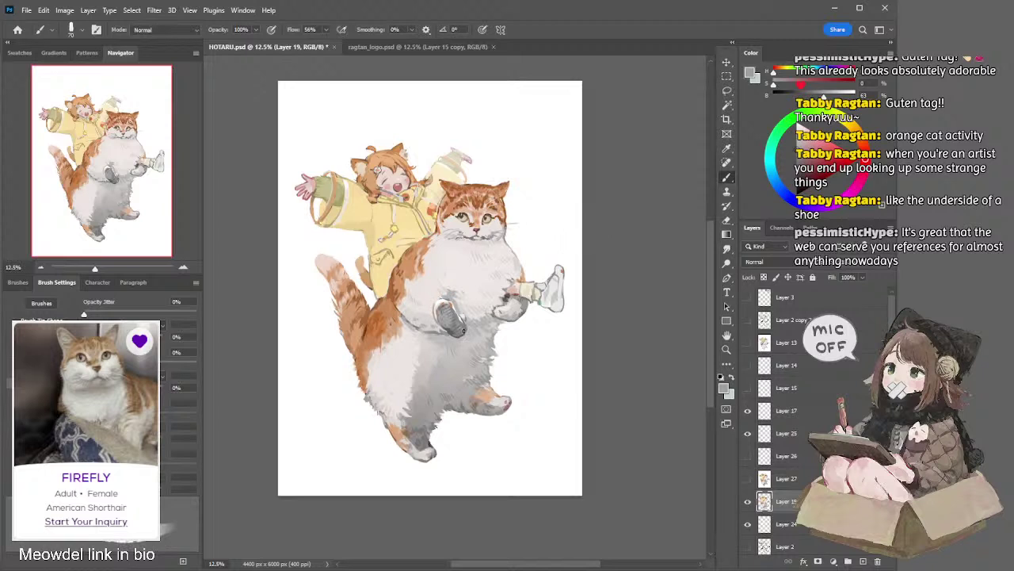
{"action": "left_click", "coordinate": [537, 293], "text": "alt"}
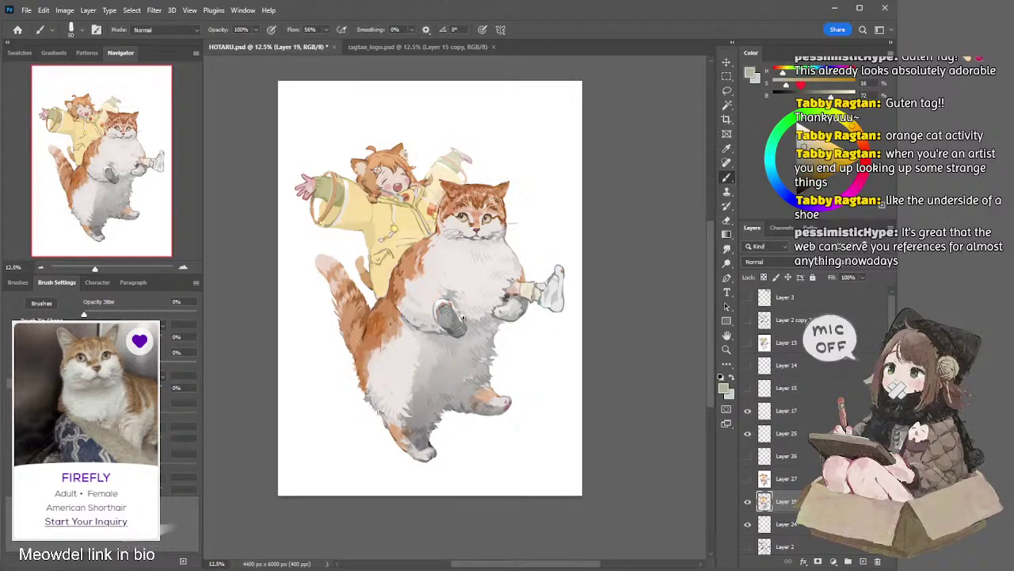
{"action": "key", "text": "l"}
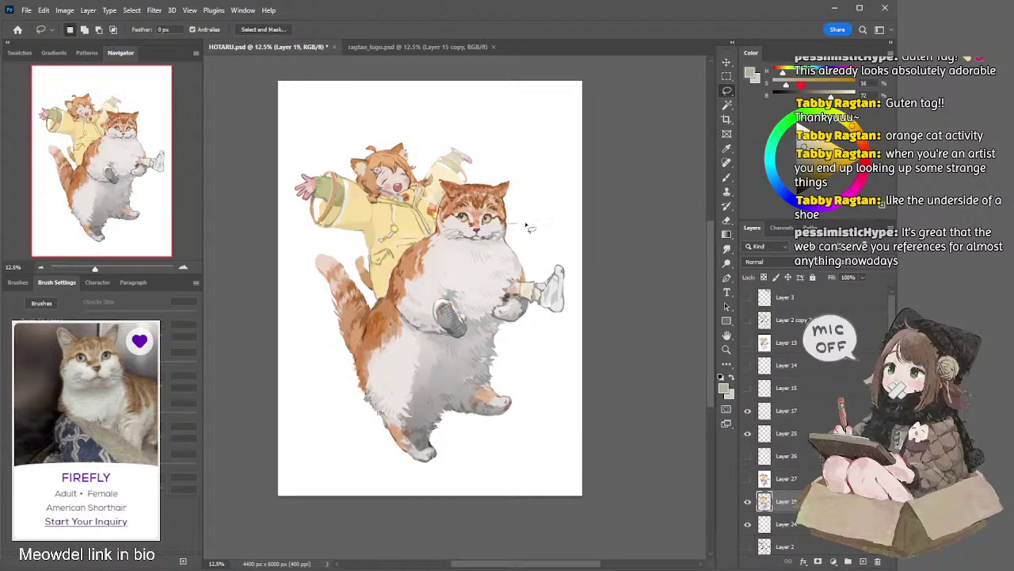
{"action": "key", "text": "b"}
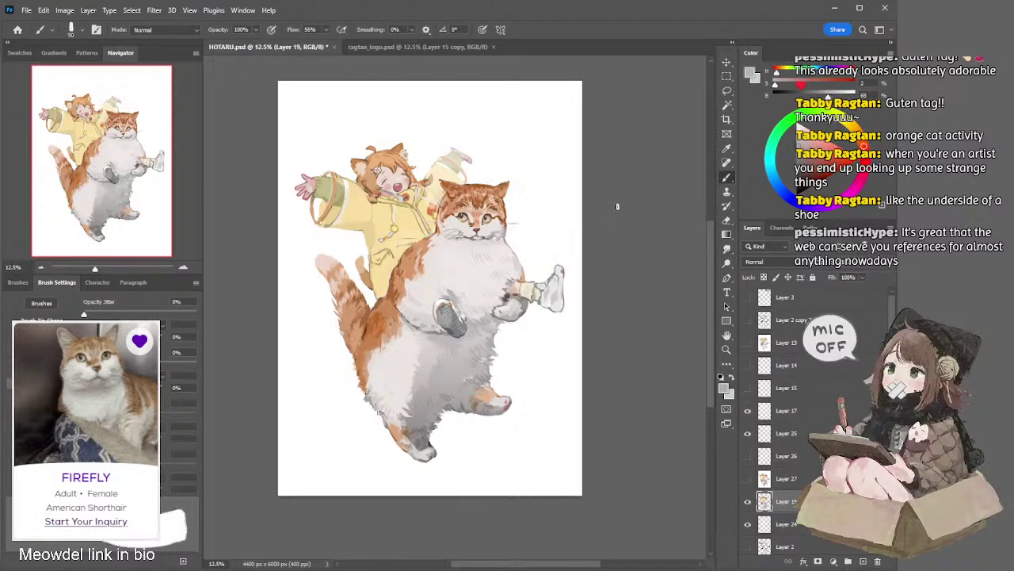
Paint the fur beside the child's outstretched leg and on the cat's side with sampled peach and orange, enlarging the brush to 175 pixels
{"action": "left_click", "coordinate": [526, 273], "text": "alt"}
{"action": "left_click", "coordinate": [525, 277], "text": "alt"}
{"action": "key", "text": "bracketright"}
{"action": "key", "text": "bracketright"}
{"action": "left_click", "coordinate": [524, 277], "text": "alt"}
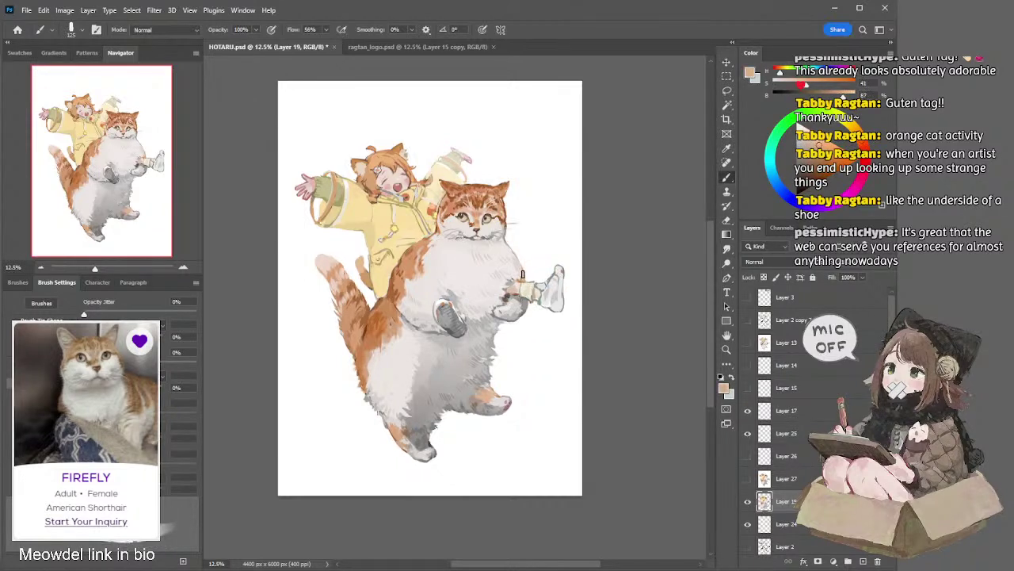
{"action": "key", "text": "bracketright"}
{"action": "key", "text": "bracketright"}
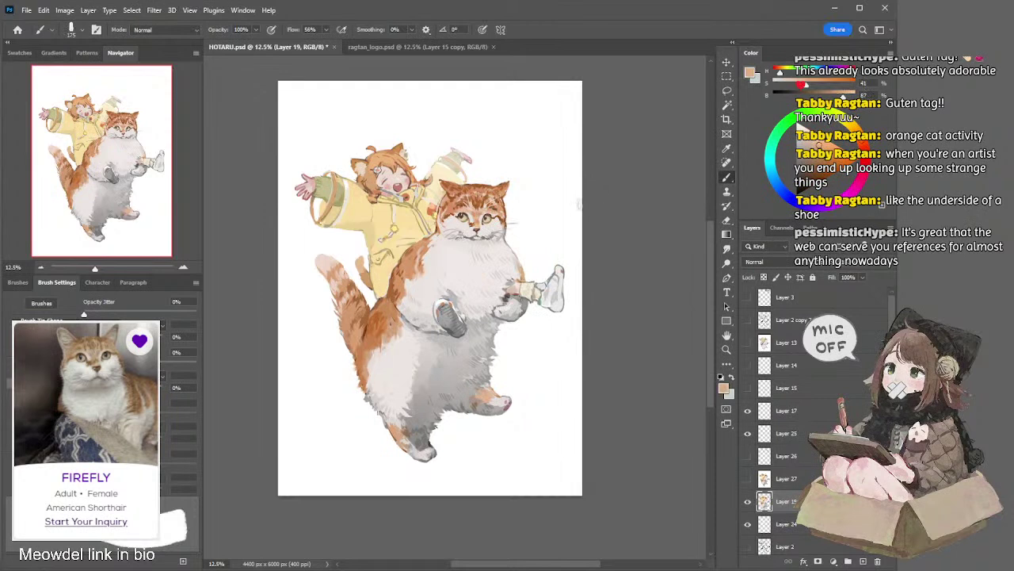
{"action": "left_click", "coordinate": [402, 287], "text": "alt"}
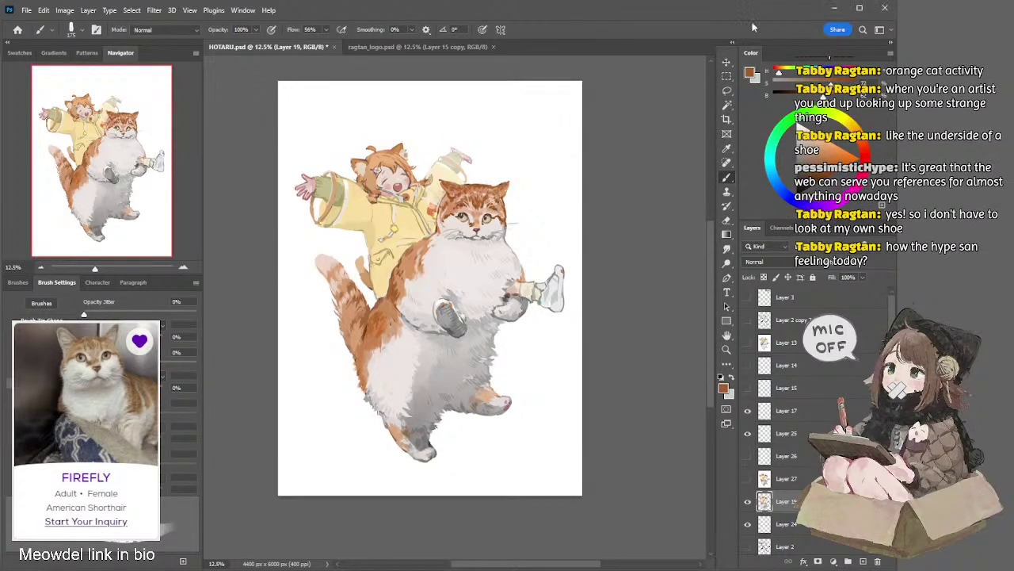
Darken the belly shoe's sole with sampled dark grey, using a 150-pixel brush
{"action": "left_click", "coordinate": [456, 328], "text": "alt"}
{"action": "key", "text": "bracketleft"}
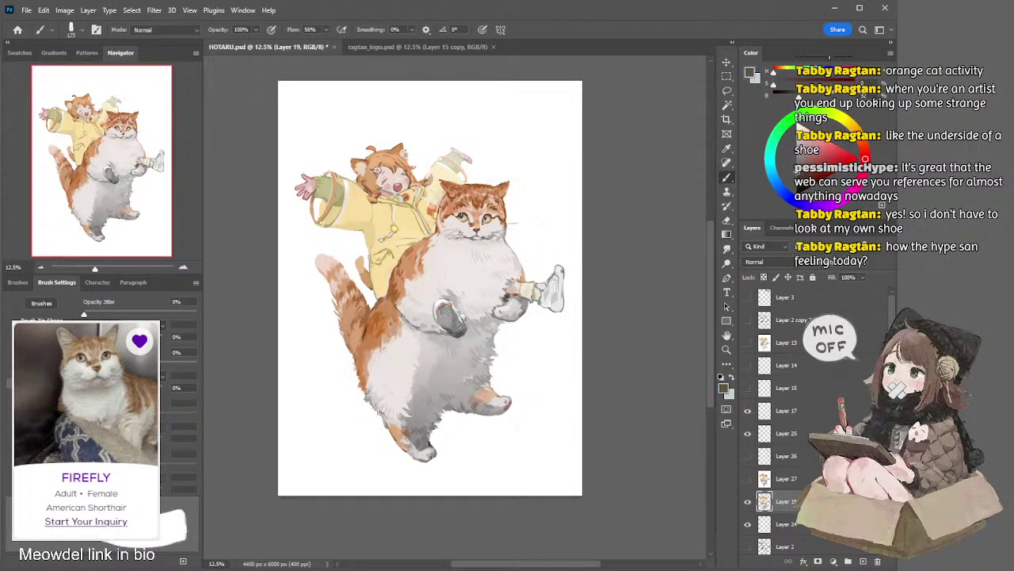
{"action": "key", "text": "bracketright"}
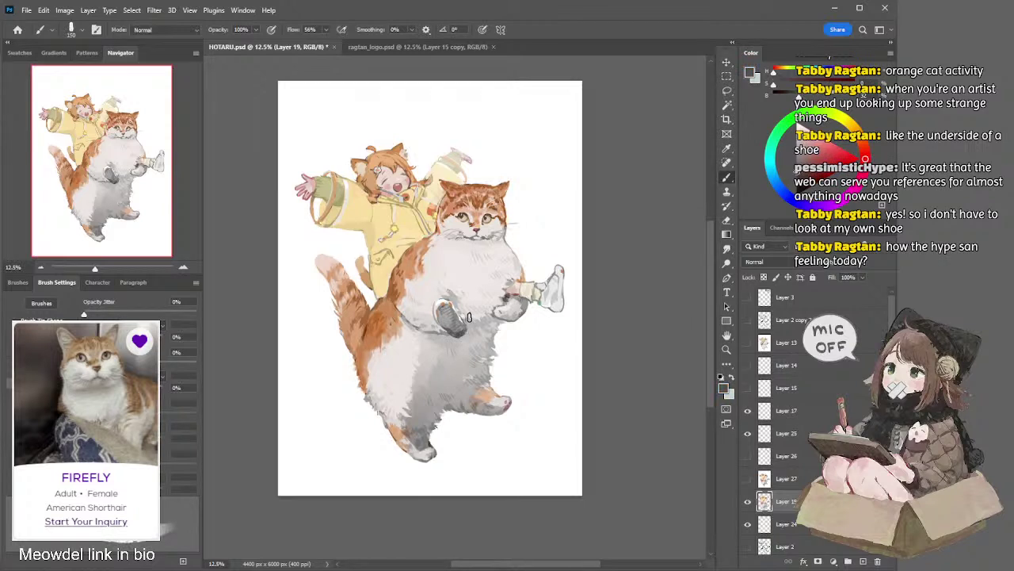
Repaint the belly fur around the shoe with sampled off-white tones, enlarging the brush
{"action": "left_click", "coordinate": [467, 310], "text": "alt"}
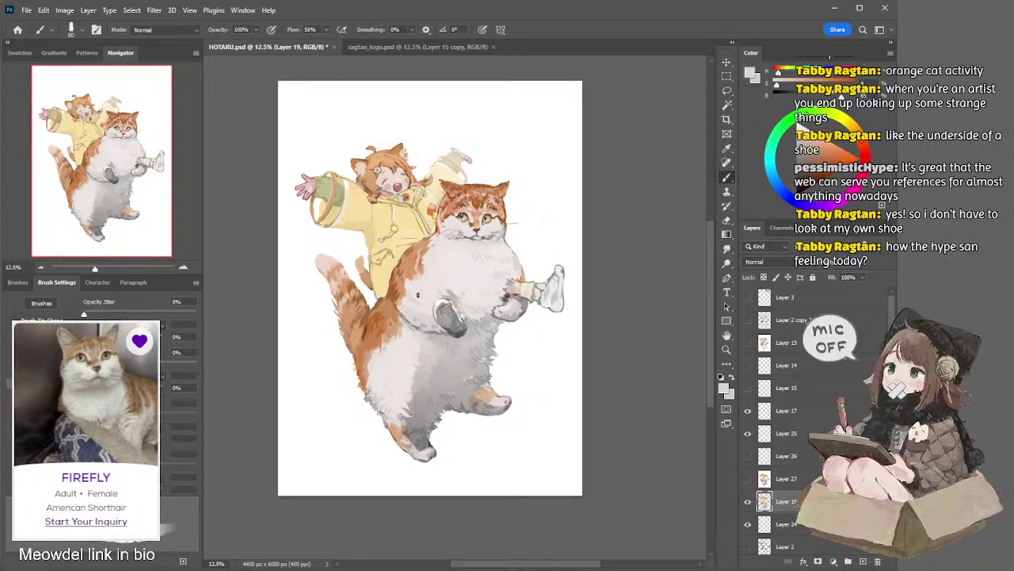
{"action": "key", "text": "bracketright"}
{"action": "key", "text": "bracketright"}
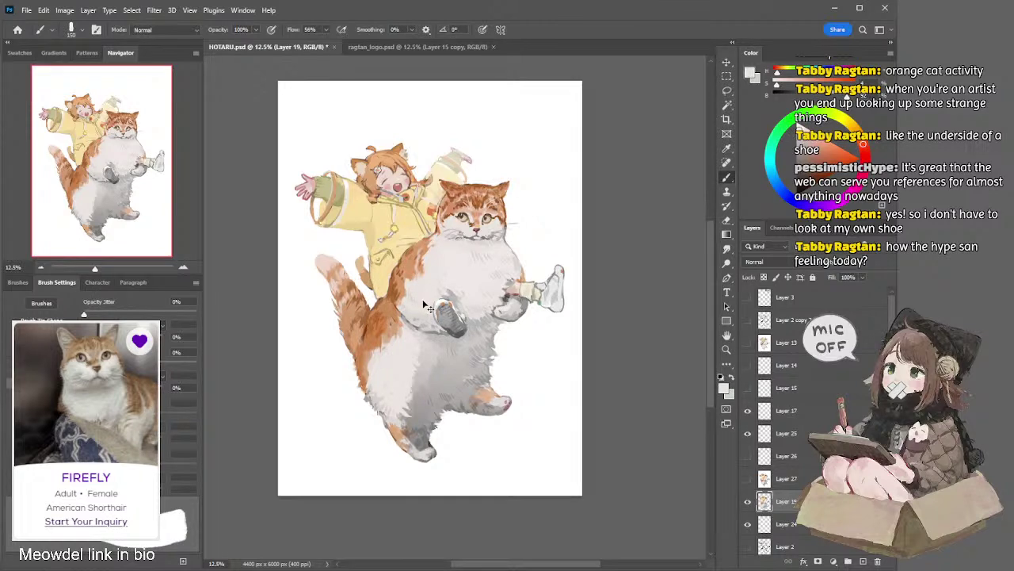
{"action": "key", "text": "bracketright"}
{"action": "key", "text": "bracketright"}
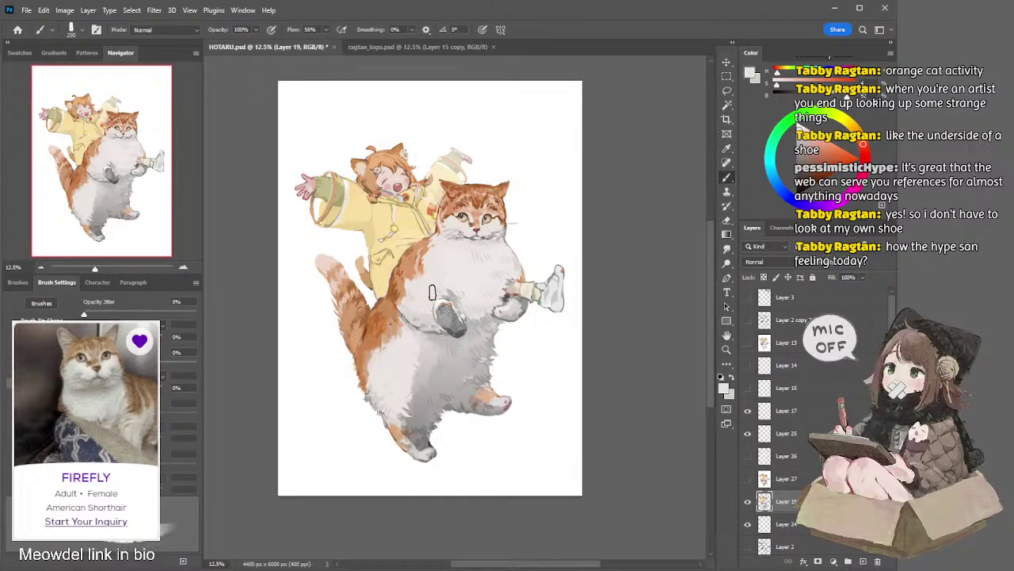
Paint the orange fur along the cat's back with sampled dark orange and a smaller brush
{"action": "key", "text": "bracketleft"}
{"action": "key", "text": "bracketleft"}
{"action": "left_click", "coordinate": [391, 282], "text": "alt"}
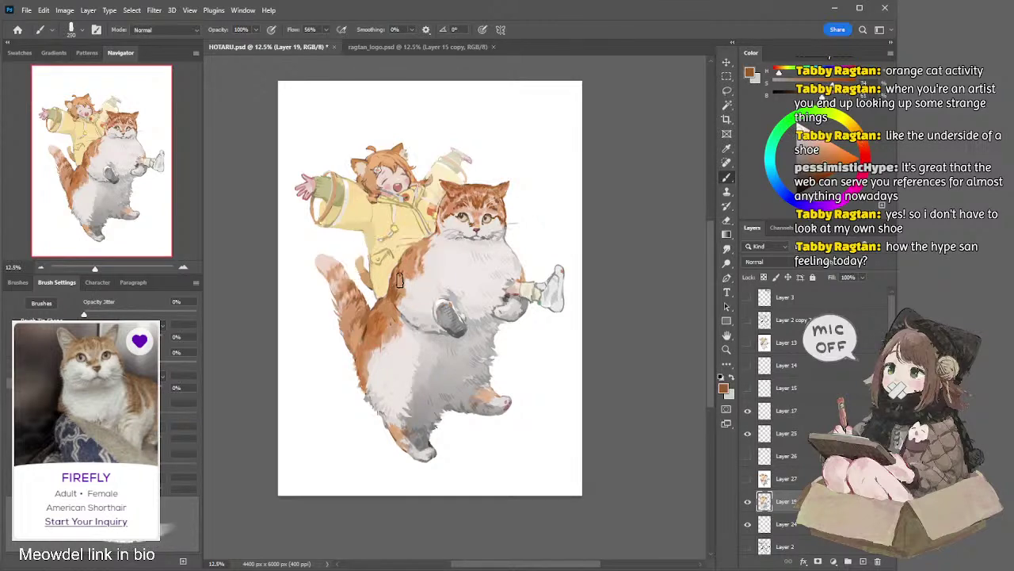
{"action": "key", "text": "bracketleft"}
{"action": "key", "text": "bracketleft"}
{"action": "key", "text": "bracketleft"}
{"action": "key", "text": "bracketleft"}
Repaint the chest fur next to the orange patch with sampled off-white, enlarging the brush up to 900 pixels
{"action": "left_click", "coordinate": [435, 259], "text": "alt"}
{"action": "key", "text": "bracketright"}
{"action": "key", "text": "bracketright"}
{"action": "key", "text": "bracketright"}
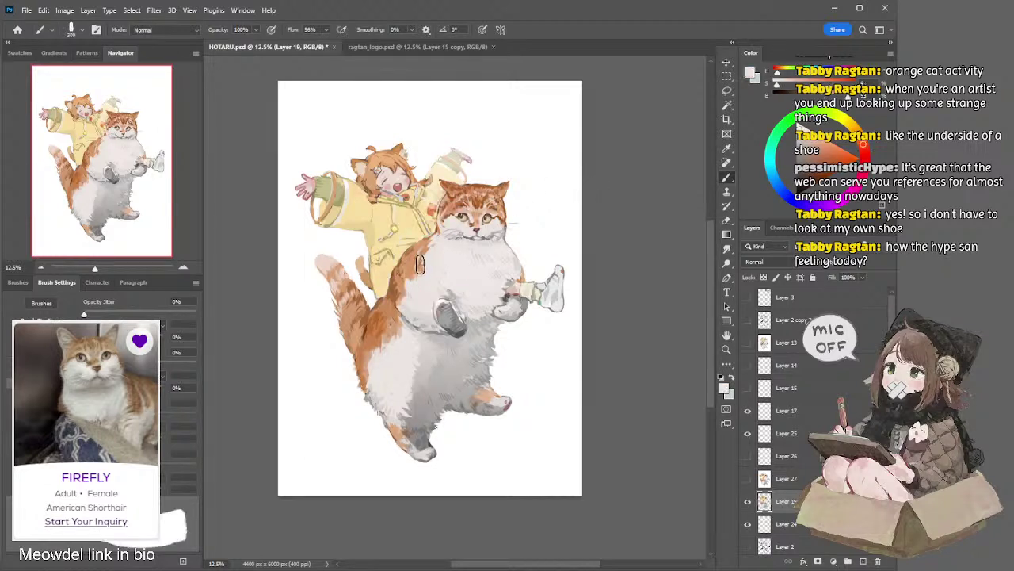
{"action": "key", "text": "bracketright"}
{"action": "key", "text": "bracketright"}
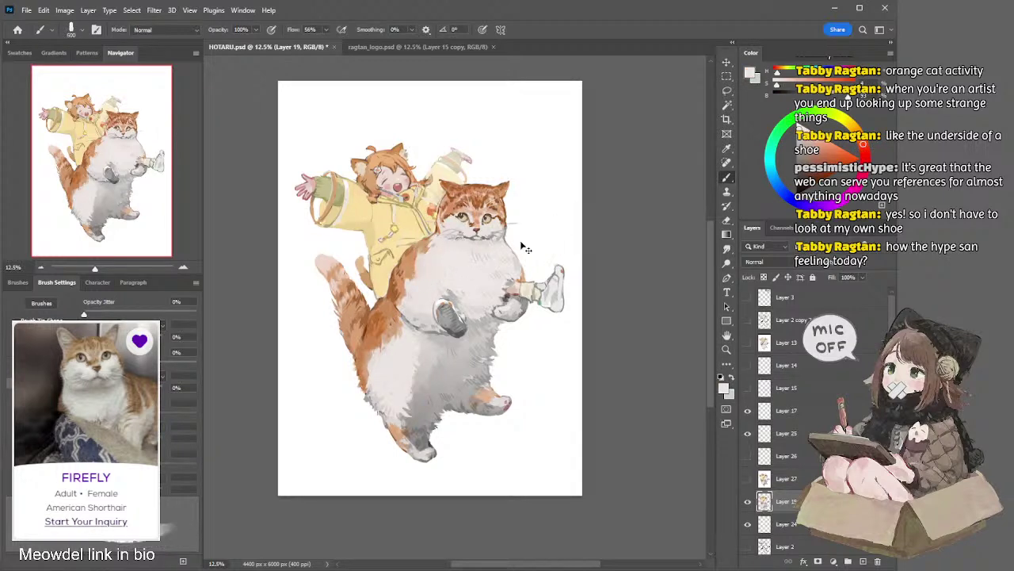
{"action": "key", "text": "bracketright"}
{"action": "key", "text": "bracketright"}
{"action": "key", "text": "bracketright"}
{"action": "key", "text": "bracketright"}
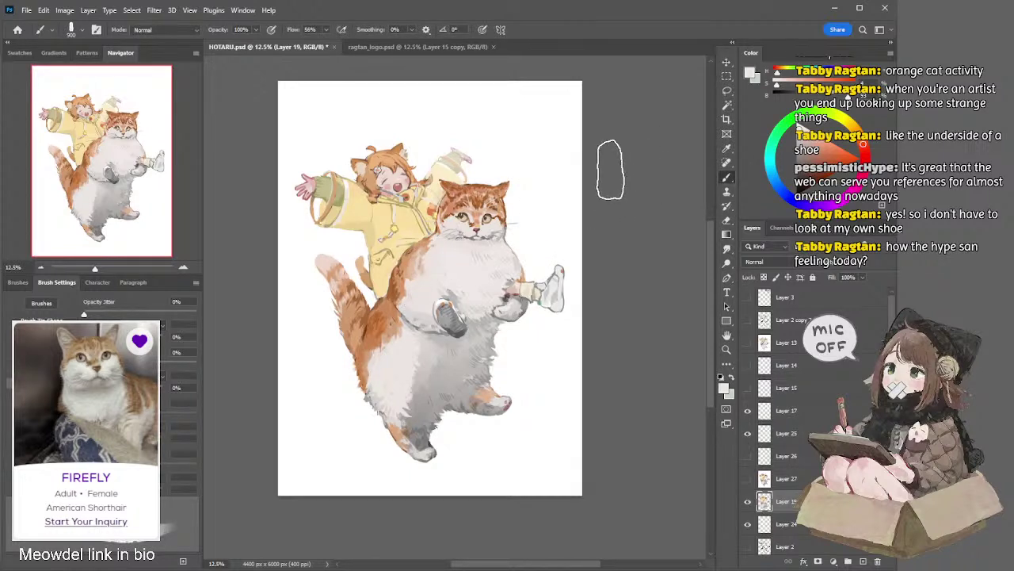
Paint the orange fur on the cat's rear hip with sampled light orange, reducing the brush to 90 pixels
{"action": "key", "text": "bracketleft"}
{"action": "key", "text": "bracketleft"}
{"action": "key", "text": "bracketleft"}
{"action": "key", "text": "bracketleft"}
{"action": "key", "text": "bracketleft"}
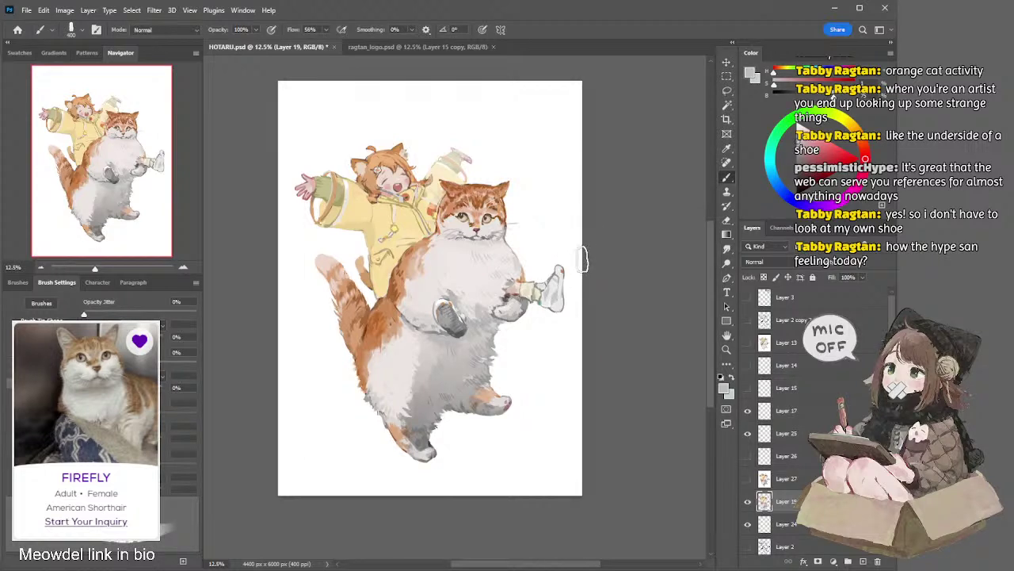
{"action": "key", "text": "bracketleft"}
{"action": "left_click", "coordinate": [369, 358], "text": "alt"}
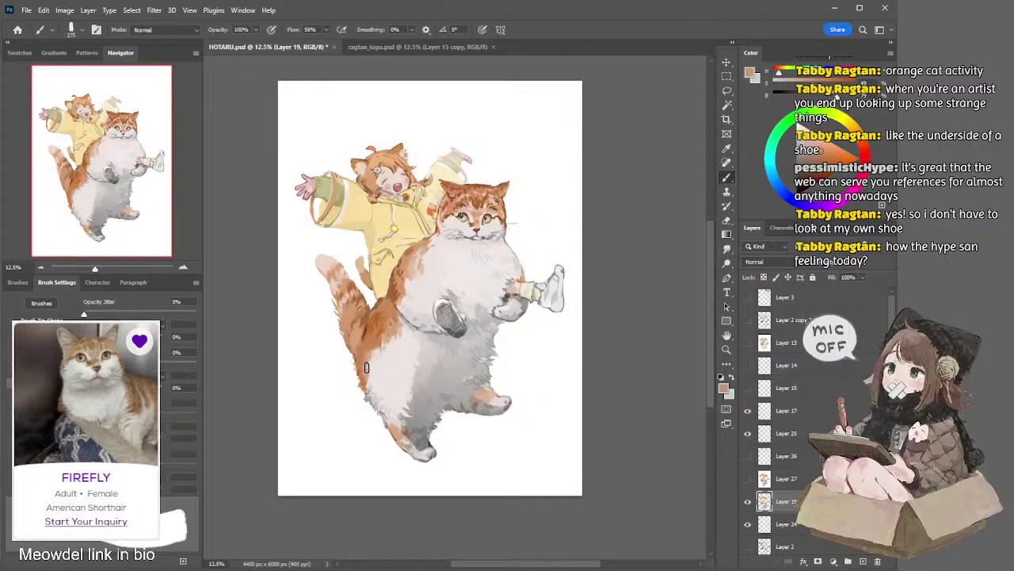
{"action": "key", "text": "bracketleft"}
{"action": "key", "text": "bracketleft"}
{"action": "key", "text": "bracketleft"}
{"action": "key", "text": "bracketleft"}
{"action": "key", "text": "bracketleft"}
{"action": "key", "text": "bracketleft"}
{"action": "key", "text": "bracketleft"}
{"action": "key", "text": "bracketleft"}
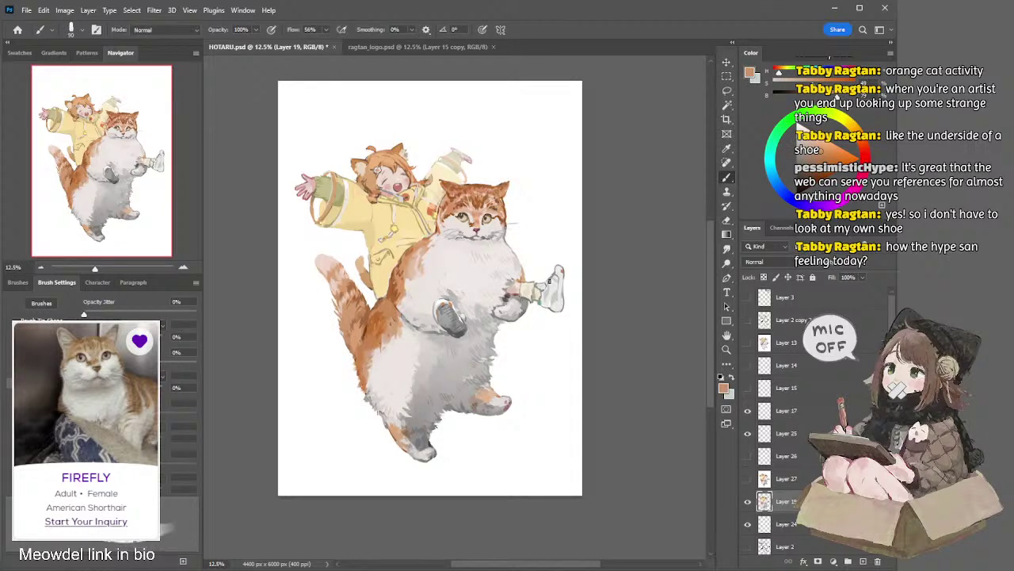
Add fine fur strokes to the cat's thigh and chest with sampled pinkish white and light greys, using a small brush
{"action": "left_click", "coordinate": [424, 364], "text": "alt"}
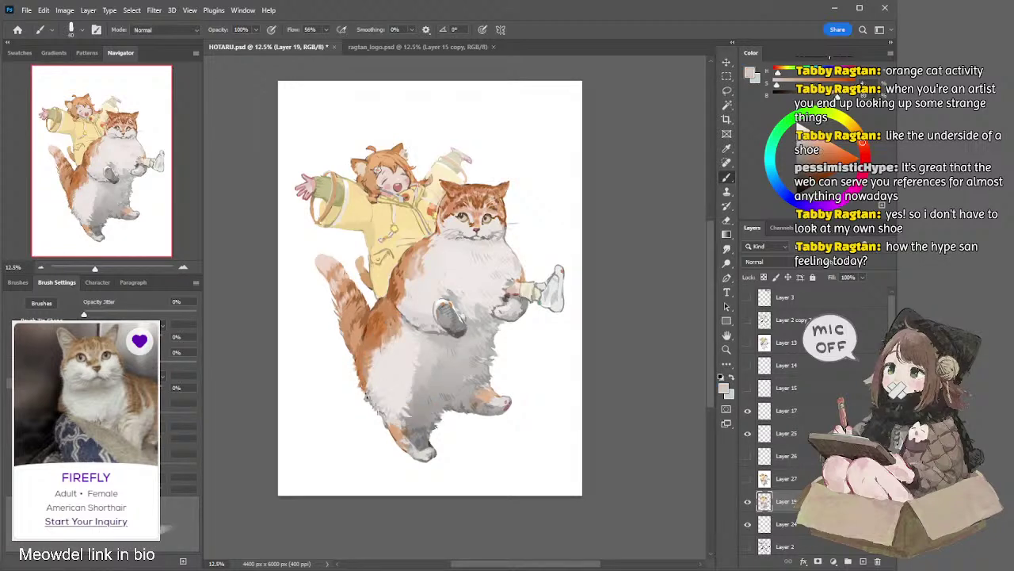
{"action": "left_click", "coordinate": [369, 394], "text": "alt"}
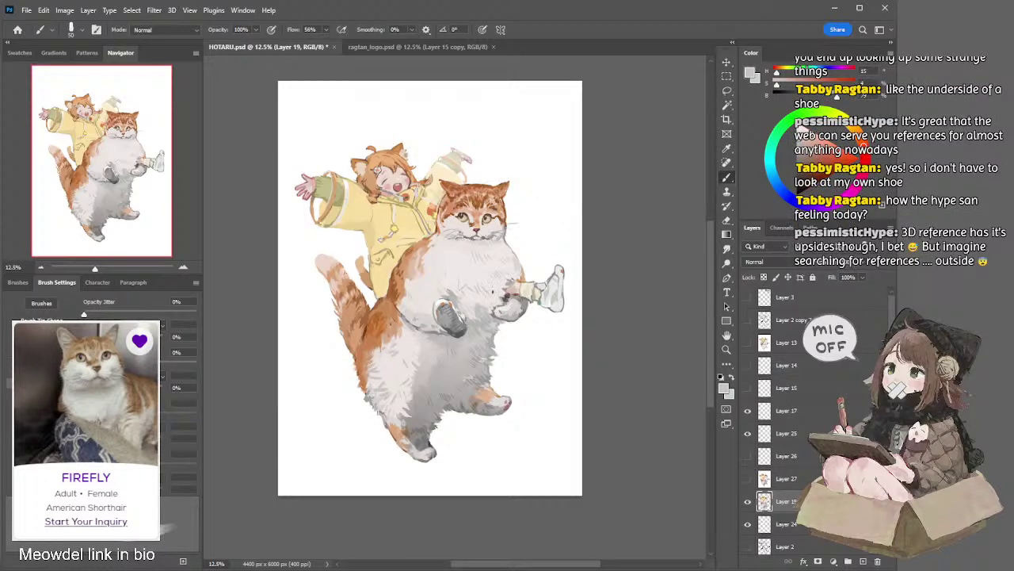
{"action": "left_click", "coordinate": [517, 262], "text": "alt"}
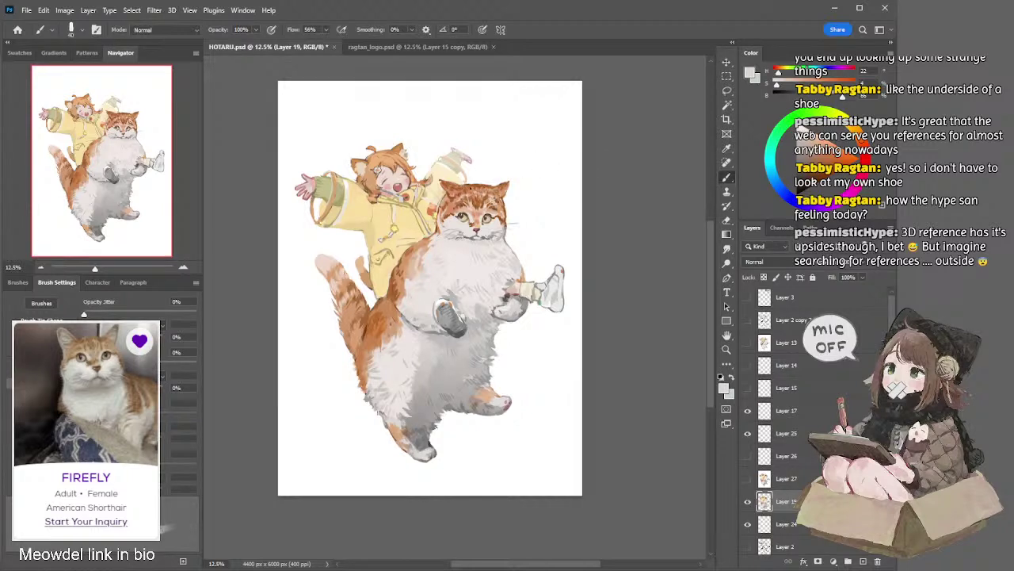
Touch up the fur on the cat's head and thigh with sampled brown-orange, off-white and grey
{"action": "left_click", "coordinate": [463, 184], "text": "alt"}
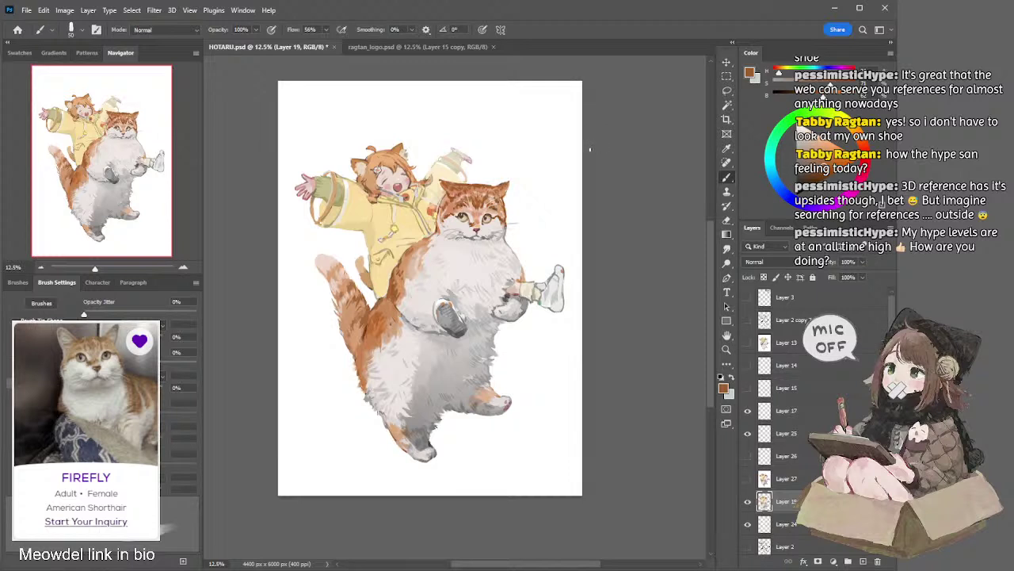
{"action": "left_click", "coordinate": [418, 346], "text": "alt"}
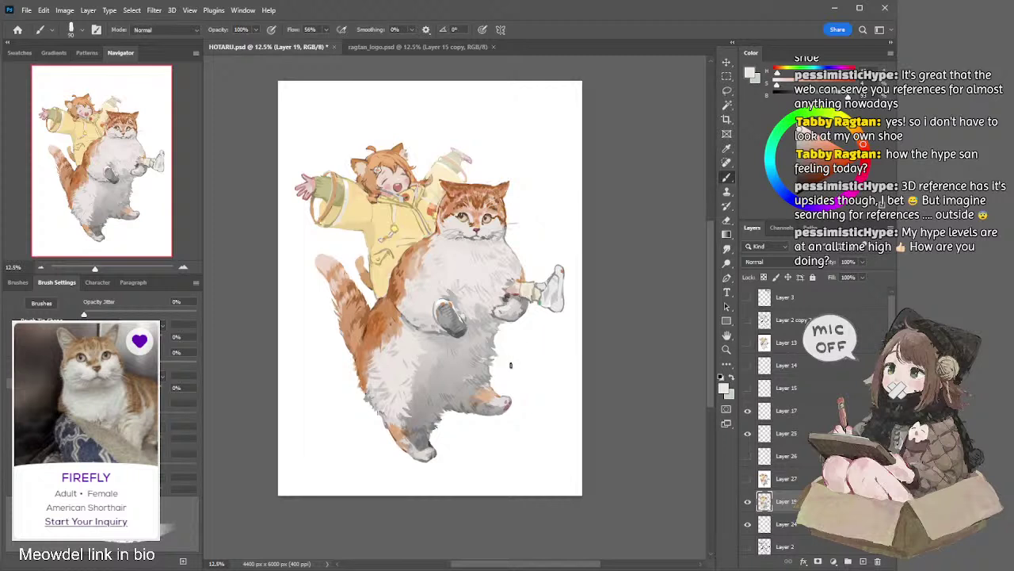
{"action": "left_click", "coordinate": [482, 381], "text": "alt"}
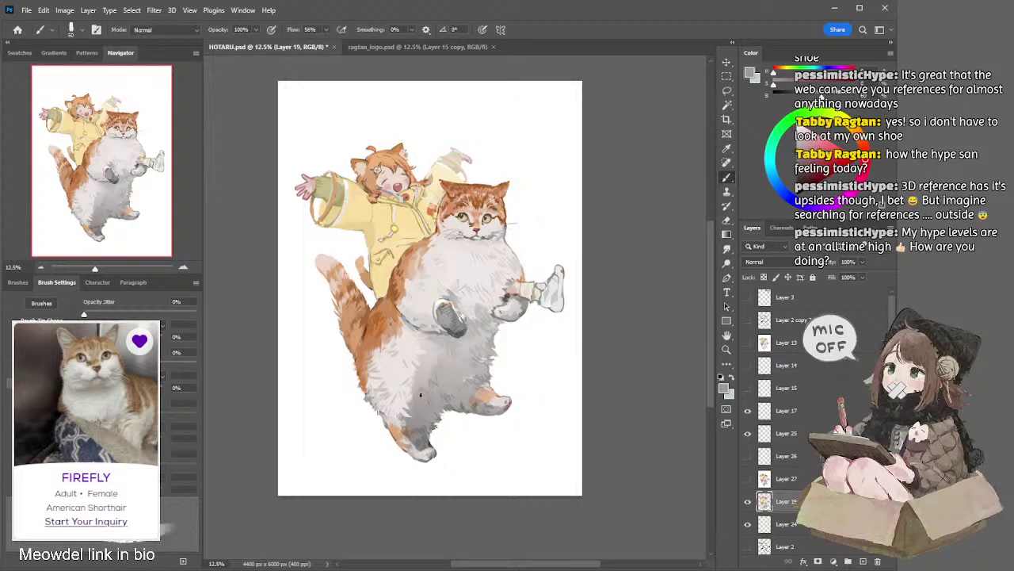
{"action": "key", "text": "]"}
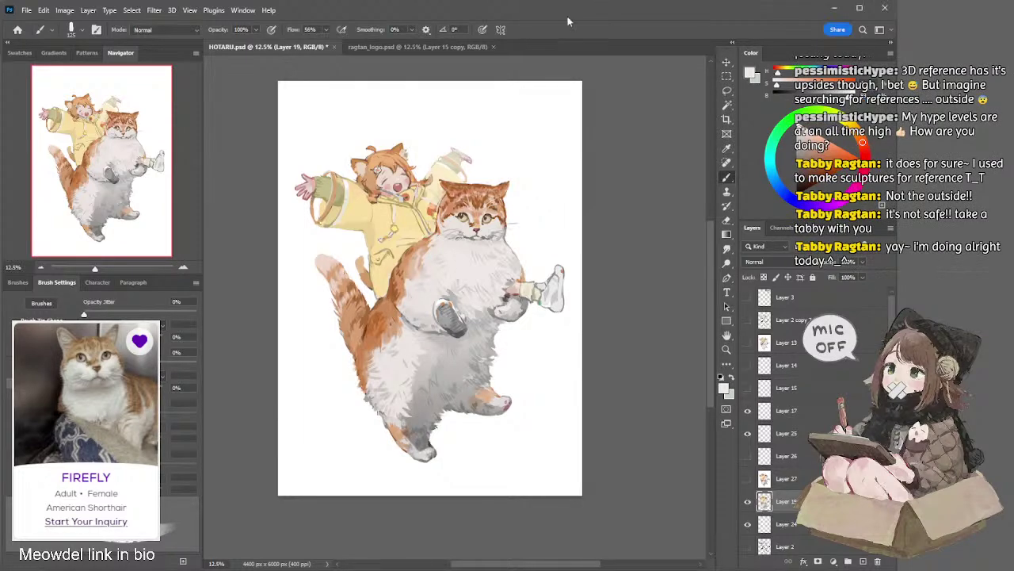
Shade the fur on the cat's lower belly with sampled grey and a smaller brush, and soften it with the Smudge tool
{"action": "left_click", "coordinate": [481, 363], "text": "alt"}
{"action": "key", "text": "bracketleft"}
{"action": "key", "text": "bracketleft"}
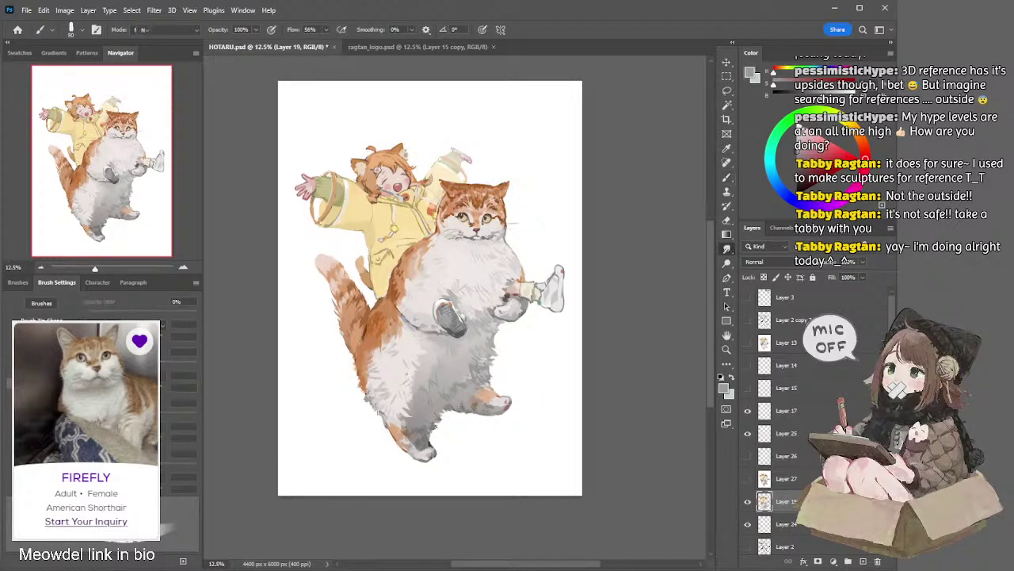
{"action": "key", "text": "r"}
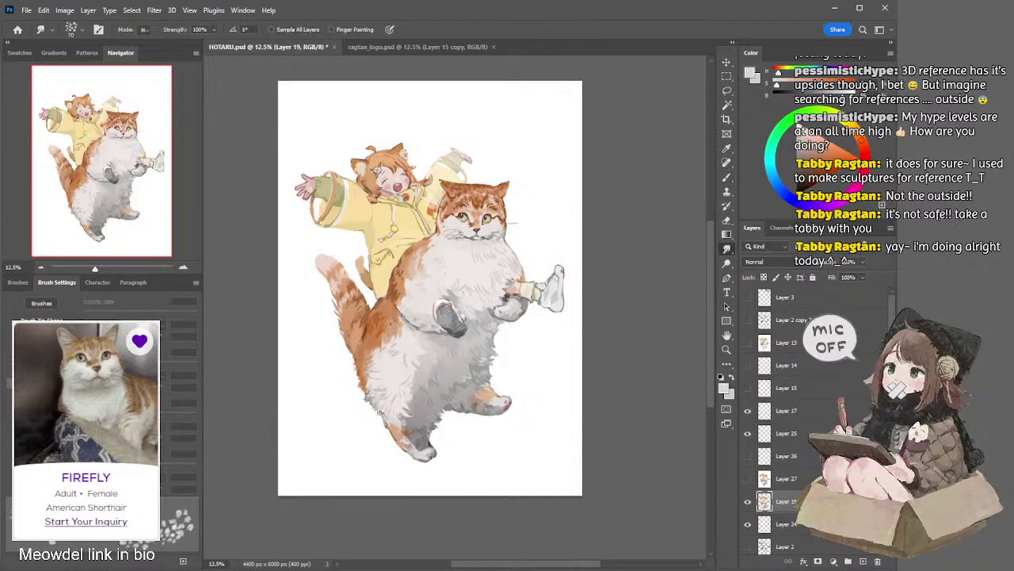
{"action": "key", "text": "b"}
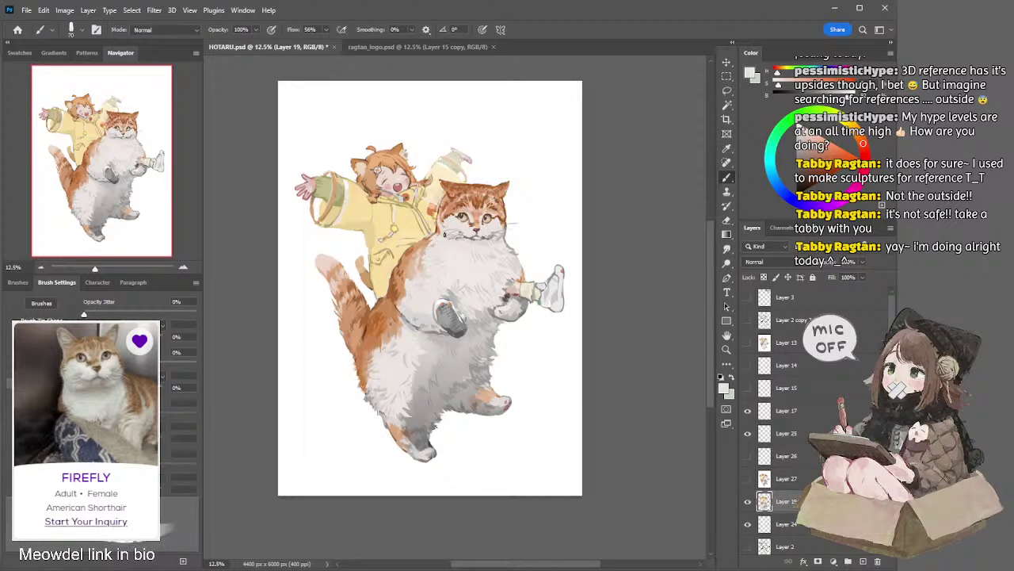
Retouch the orange fur along the cat's shoulder and back with sampled light and dark oranges, using a 60-pixel brush
{"action": "left_click", "coordinate": [425, 241], "text": "alt"}
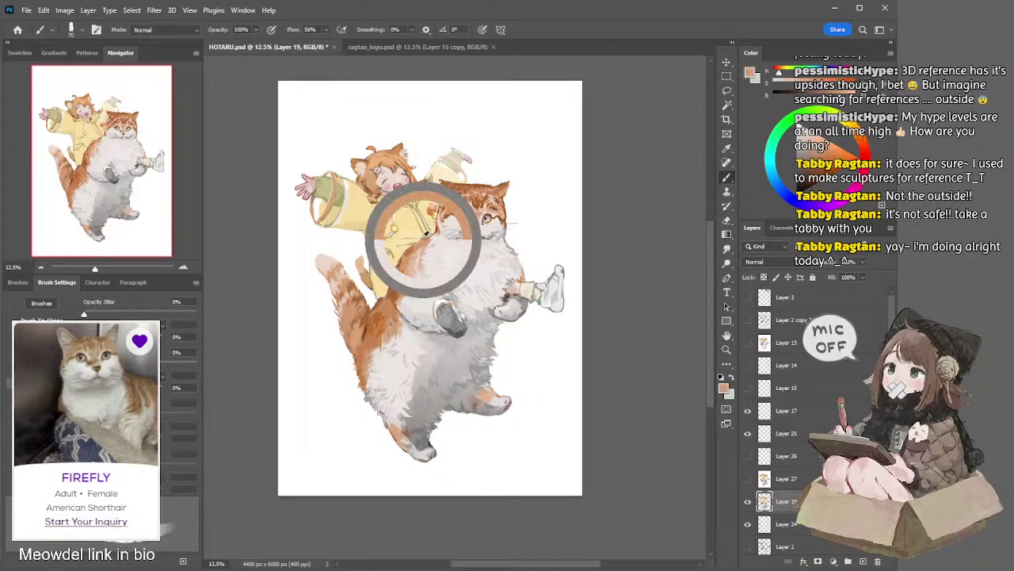
{"action": "left_click", "coordinate": [424, 240], "text": "alt"}
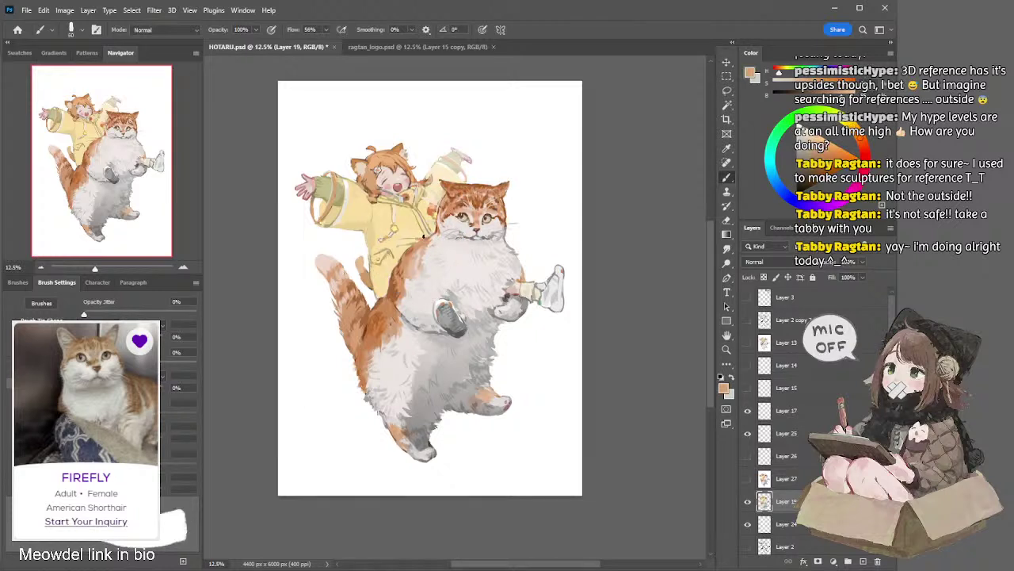
{"action": "left_click", "coordinate": [391, 276], "text": "alt"}
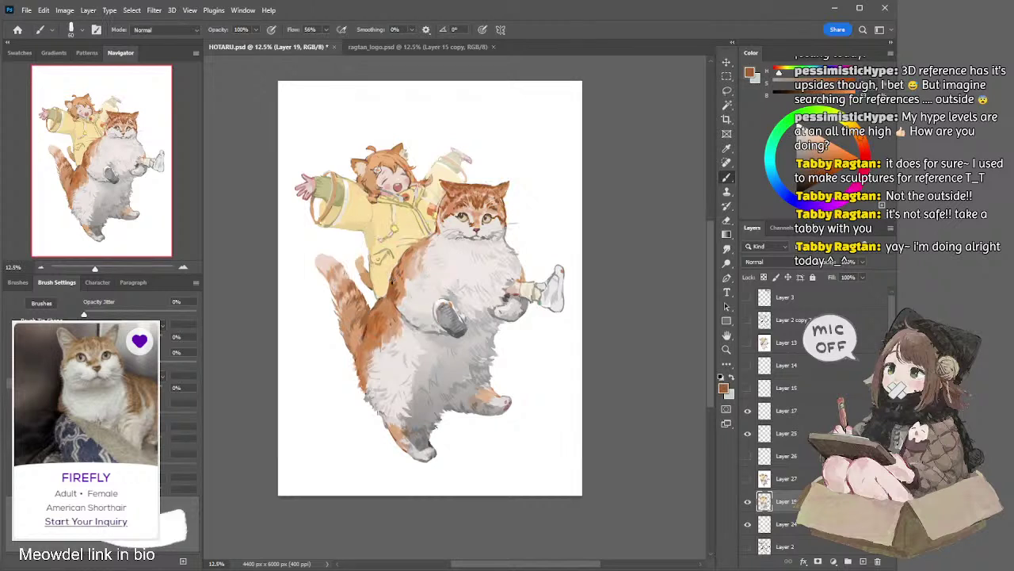
{"action": "left_click", "coordinate": [523, 275], "text": "alt"}
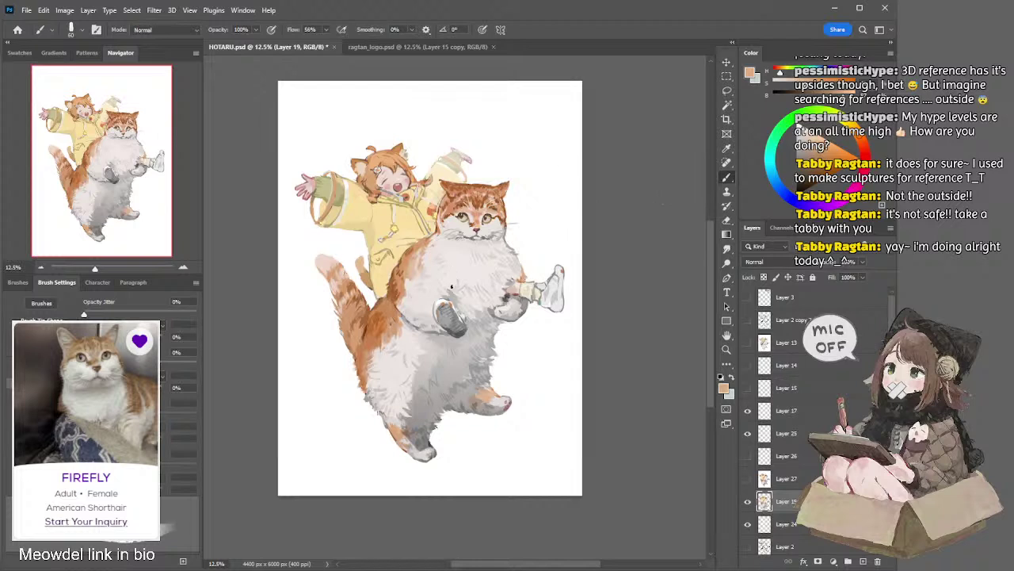
Add fur strokes around the cat's chest and raised paw with sampled greys, dark orange and off-white
{"action": "left_click", "coordinate": [448, 287], "text": "alt"}
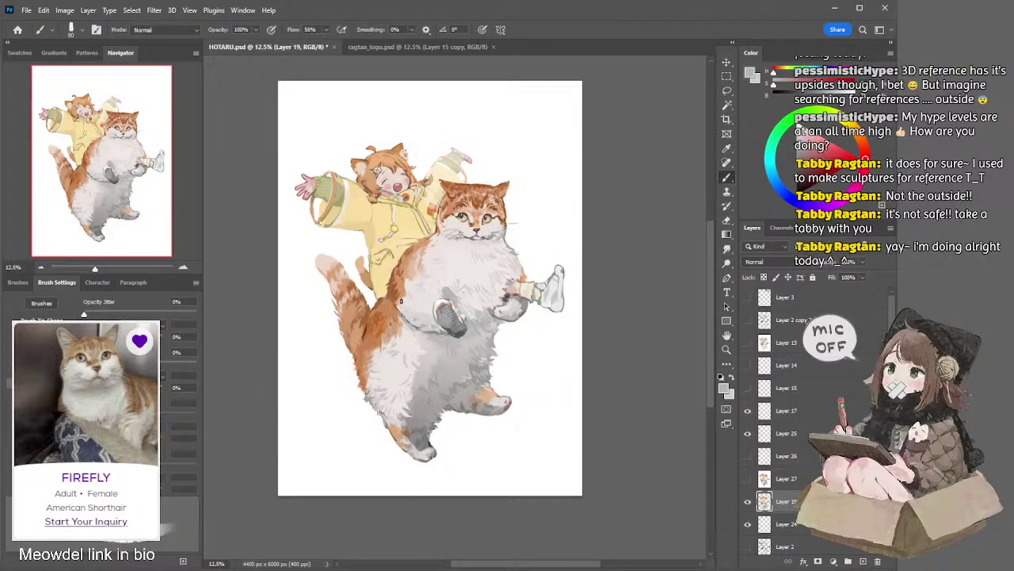
{"action": "left_click", "coordinate": [397, 296], "text": "alt"}
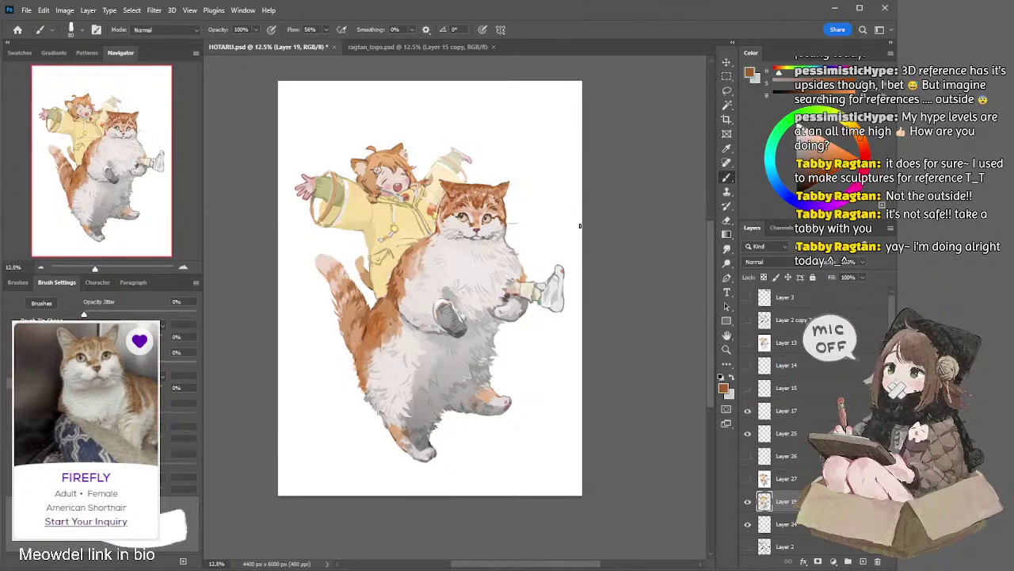
{"action": "left_click", "coordinate": [444, 292], "text": "alt"}
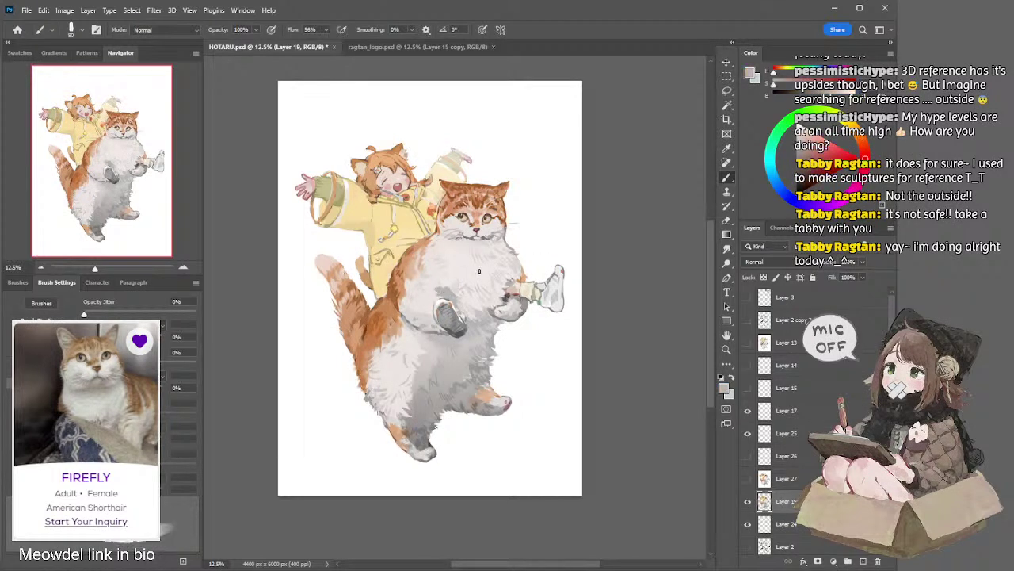
{"action": "left_click", "coordinate": [447, 286], "text": "alt"}
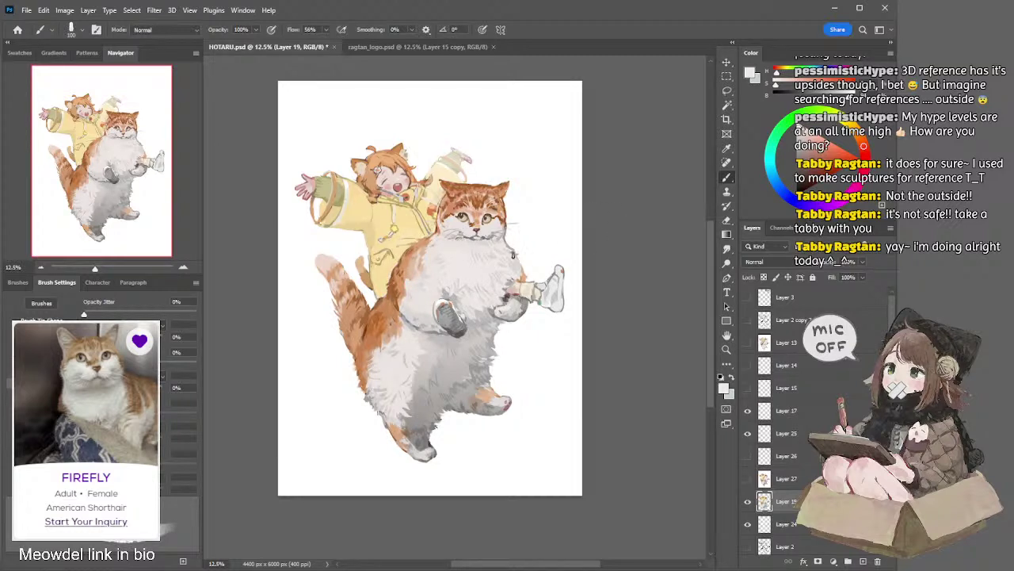
Sample the coat's yellow, add a new layer above the painting layer, and open the brush's Color Dynamics settings
{"action": "left_click", "coordinate": [409, 218], "text": "alt"}
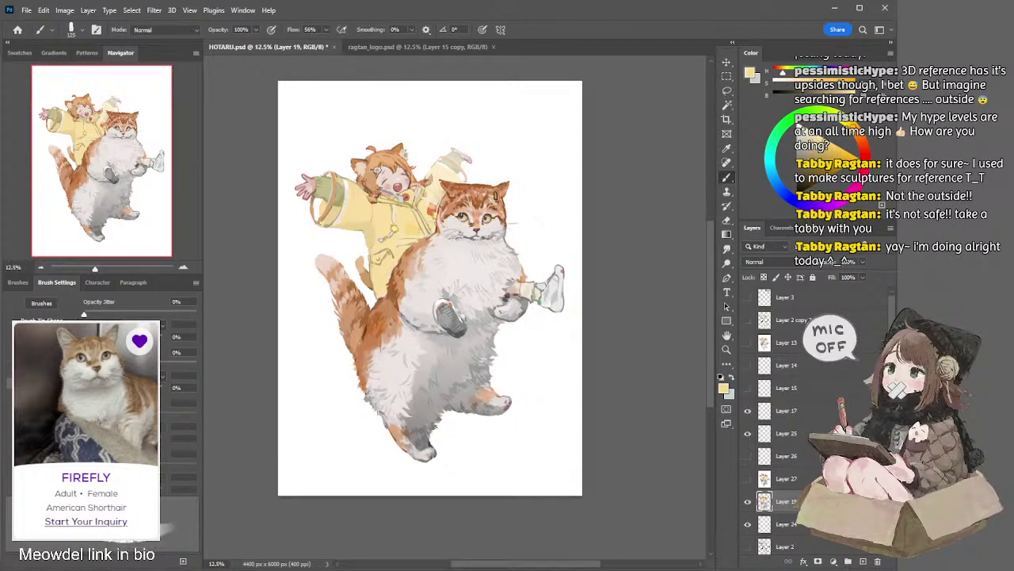
{"action": "key", "text": "ctrl+shift+alt+n"}
{"action": "left_click", "coordinate": [48, 387]}
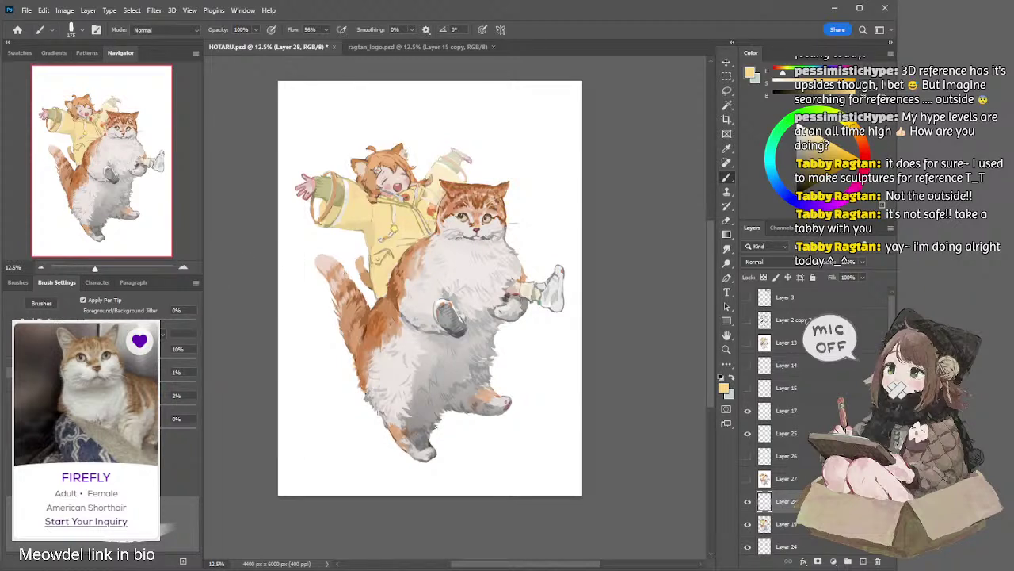
Paint brighter yellow on the front of the child's coat, varying the brush up to 300 pixels with 4% hue jitter and Apply Per Tip off
{"action": "key", "text": "bracketright"}
{"action": "key", "text": "bracketright"}
{"action": "key", "text": "bracketright"}
{"action": "key", "text": "bracketleft"}
{"action": "key", "text": "bracketleft"}
{"action": "key", "text": "bracketleft"}
{"action": "key", "text": "bracketright"}
{"action": "key", "text": "bracketleft"}
{"action": "key", "text": "bracketleft"}
{"action": "key", "text": "bracketright"}
{"action": "key", "text": "bracketright"}
{"action": "key", "text": "bracketleft"}
{"action": "key", "text": "bracketleft"}
{"action": "key", "text": "bracketright"}
{"action": "key", "text": "bracketright"}
{"action": "key", "text": "bracketright"}
{"action": "key", "text": "bracketright"}
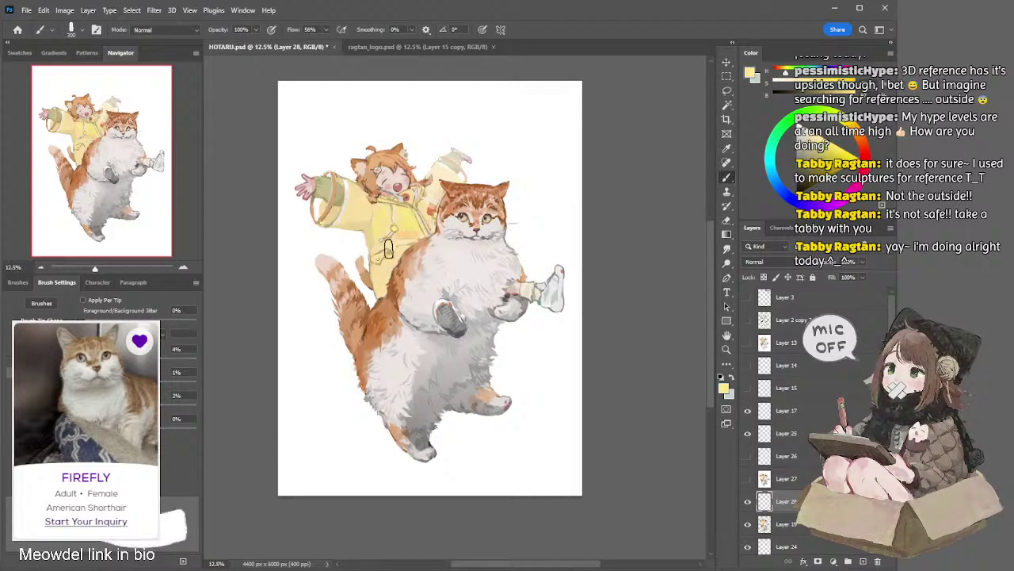
Extend the bright yellow across the coat's shoulder and chest, reducing the brush size
{"action": "key", "text": "bracketleft"}
{"action": "mouse_move", "coordinate": [357, 202]}
{"action": "left_mouse_down"}
{"action": "mouse_move", "coordinate": [482, 174]}
{"action": "mouse_move", "coordinate": [522, 175]}
{"action": "mouse_move", "coordinate": [443, 185]}
{"action": "mouse_move", "coordinate": [435, 177]}
{"action": "mouse_move", "coordinate": [435, 190]}
{"action": "mouse_move", "coordinate": [393, 242]}
{"action": "left_mouse_up"}
{"action": "key", "text": "bracketleft"}
{"action": "key", "text": "bracketleft"}
{"action": "key", "text": "bracketleft"}
{"action": "key", "text": "bracketleft"}
{"action": "key", "text": "bracketleft"}
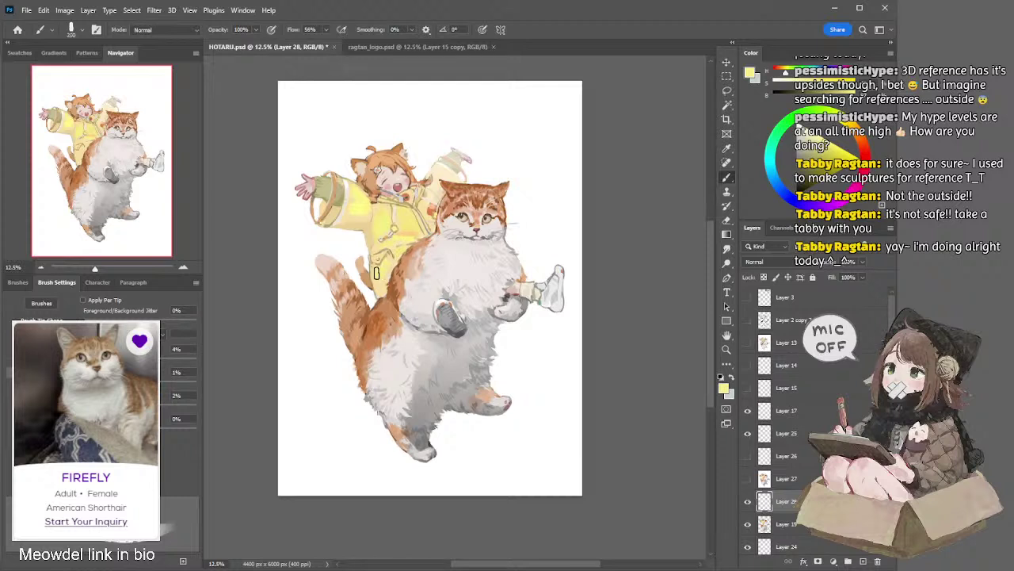
Fill the smaller areas of the coat with bright yellow, alternating between smaller and larger brush sizes
{"action": "key", "text": "bracketleft"}
{"action": "key", "text": "bracketleft"}
{"action": "key", "text": "bracketleft"}
{"action": "key", "text": "bracketleft"}
{"action": "key", "text": "bracketleft"}
{"action": "key", "text": "bracketleft"}
{"action": "key", "text": "bracketright"}
{"action": "key", "text": "bracketright"}
{"action": "key", "text": "bracketright"}
{"action": "key", "text": "bracketright"}
{"action": "key", "text": "bracketright"}
{"action": "key", "text": "bracketleft"}
{"action": "key", "text": "bracketleft"}
{"action": "key", "text": "bracketleft"}
{"action": "left_click_drag", "start_coordinate": [399, 204], "coordinate": [434, 214]}
{"action": "left_click_drag", "start_coordinate": [382, 198], "coordinate": [429, 213]}
{"action": "key", "text": "ctrl+z"}
{"action": "key", "text": "ctrl+z"}
{"action": "key", "text": "ctrl+z"}
Brighten the coat's raised sleeve beside the cat's head with a 175-pixel brush and an adjusted light yellow
{"action": "key", "text": "bracketright"}
{"action": "key", "text": "bracketright"}
{"action": "key", "text": "bracketright"}
{"action": "key", "text": "bracketright"}
{"action": "key", "text": "bracketright"}
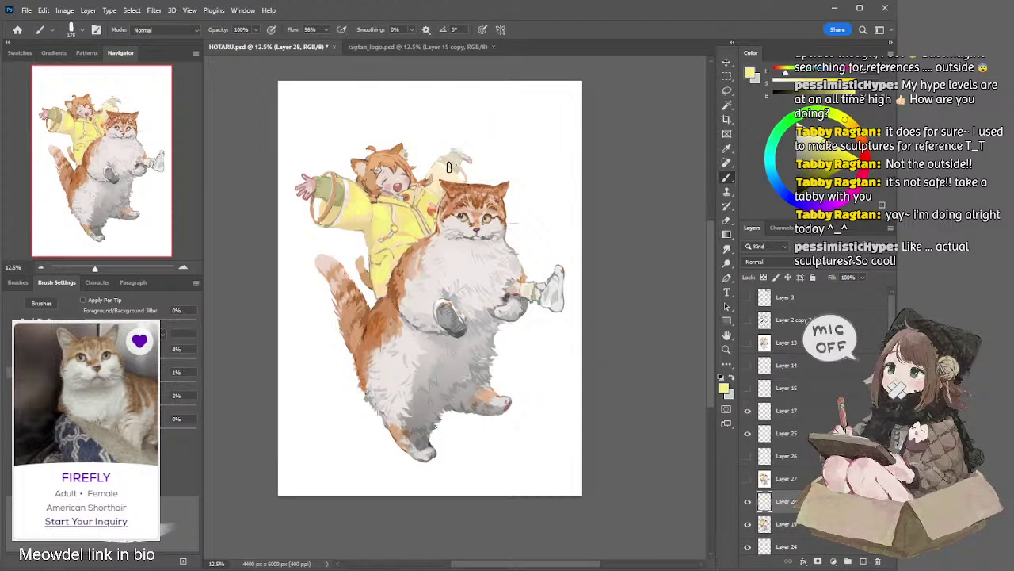
{"action": "left_click_drag", "start_coordinate": [441, 176], "coordinate": [434, 192]}
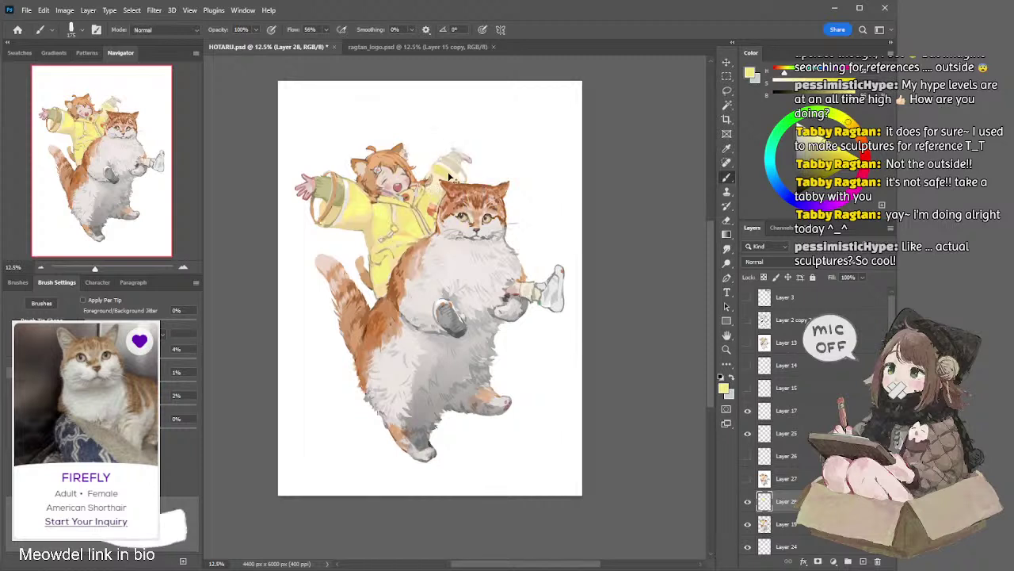
{"action": "left_click", "coordinate": [821, 137]}
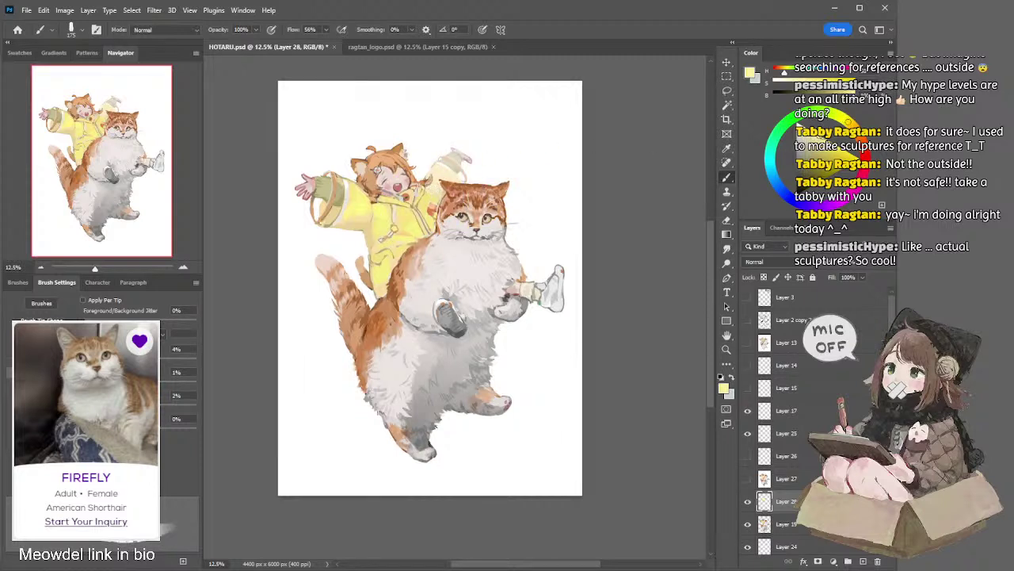
{"action": "mouse_move", "coordinate": [440, 175]}
{"action": "left_mouse_down"}
{"action": "mouse_move", "coordinate": [448, 178]}
{"action": "mouse_move", "coordinate": [436, 186]}
{"action": "mouse_move", "coordinate": [452, 176]}
{"action": "mouse_move", "coordinate": [435, 188]}
{"action": "left_mouse_up"}
Add light yellow strokes where the coat's outstretched sleeve meets the body, with a brush of about 200 pixels
{"action": "key", "text": "bracketright"}
{"action": "key", "text": "bracketright"}
{"action": "key", "text": "bracketleft"}
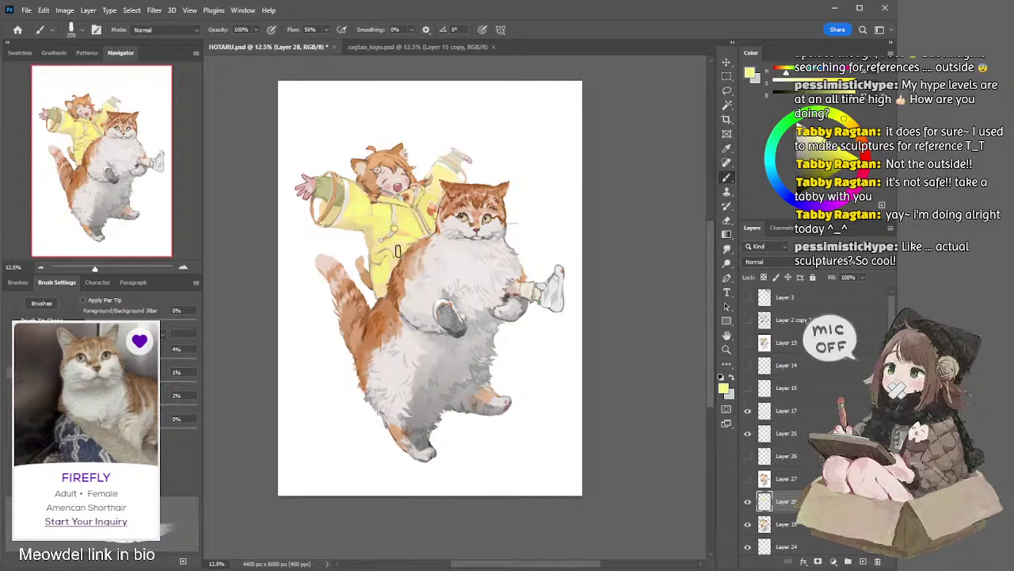
{"action": "mouse_move", "coordinate": [346, 225]}
{"action": "left_mouse_down"}
{"action": "mouse_move", "coordinate": [372, 229]}
{"action": "mouse_move", "coordinate": [362, 218]}
{"action": "mouse_move", "coordinate": [374, 217]}
{"action": "mouse_move", "coordinate": [410, 298]}
{"action": "mouse_move", "coordinate": [372, 232]}
{"action": "left_mouse_up"}
{"action": "key", "text": "bracketleft"}
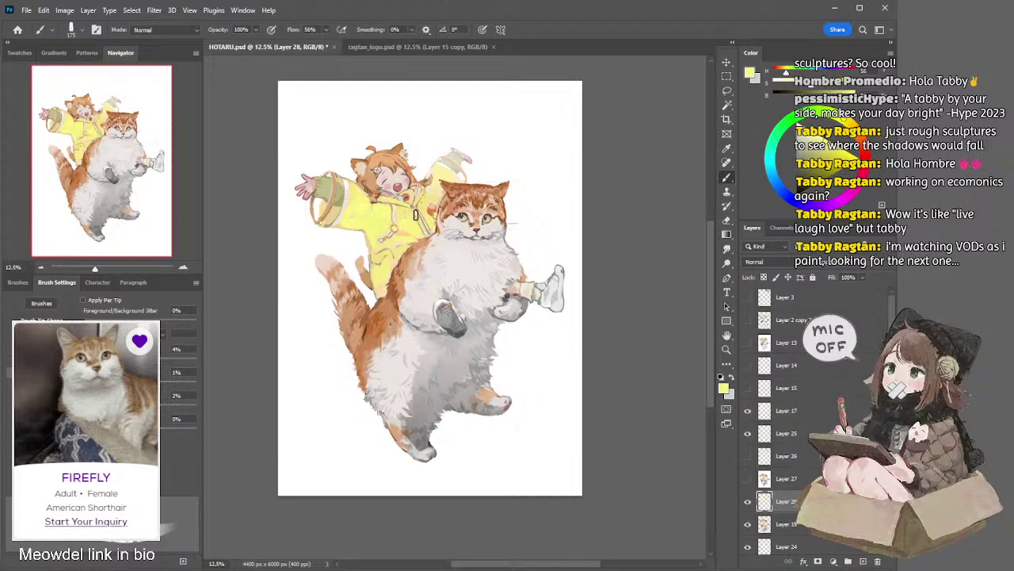
Paint soft strokes over the cat's white chest fur with sampled off-white, varying the brush size
{"action": "left_click", "coordinate": [466, 261], "text": "alt"}
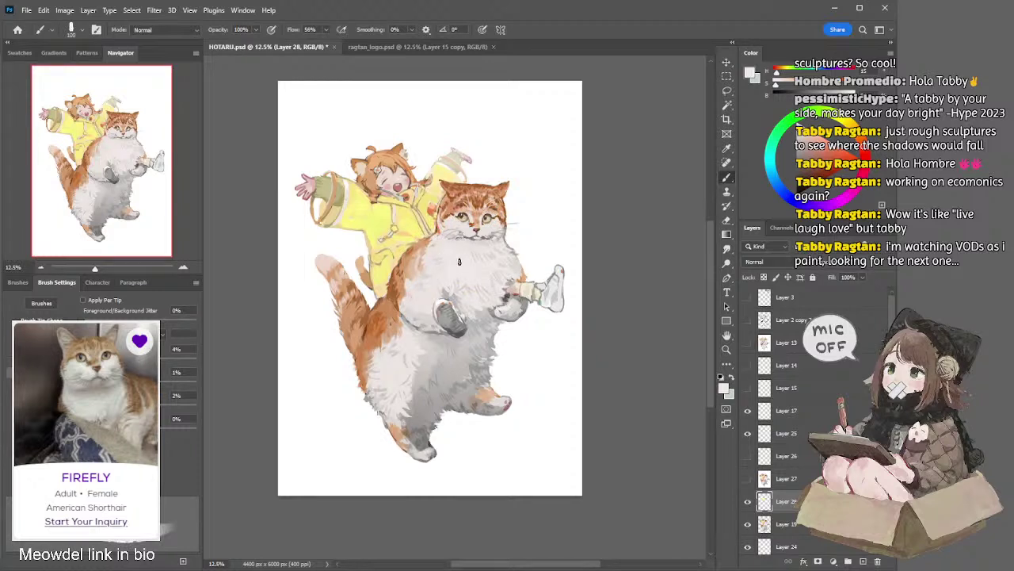
{"action": "key", "text": "bracketright"}
{"action": "key", "text": "bracketright"}
{"action": "key", "text": "bracketright"}
{"action": "key", "text": "bracketleft"}
{"action": "key", "text": "bracketleft"}
{"action": "key", "text": "bracketright"}
{"action": "key", "text": "bracketright"}
{"action": "key", "text": "bracketright"}
{"action": "key", "text": "bracketright"}
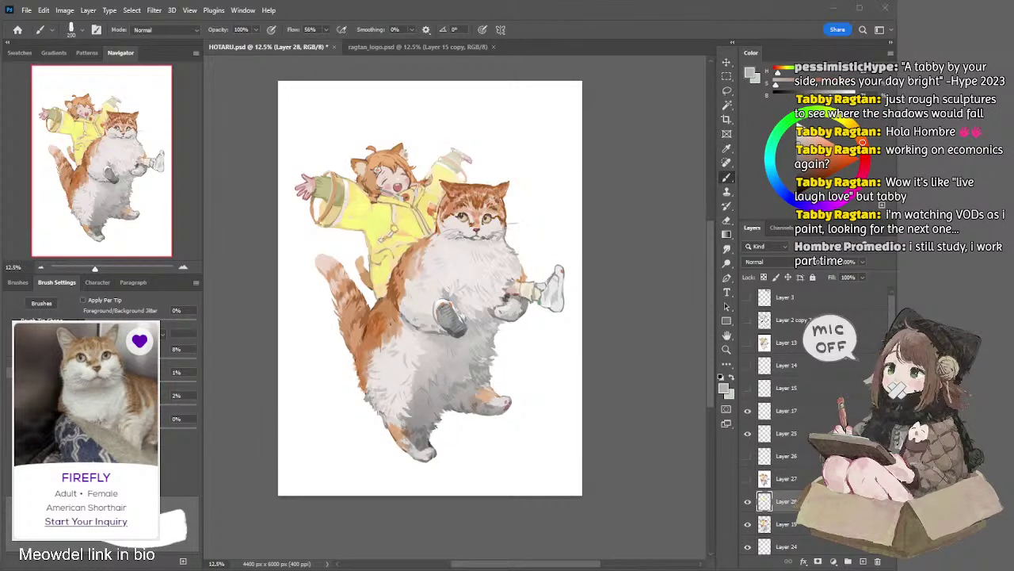
Blend the shadow on the cat's lower belly with sampled grey, enlarging and then reducing the brush
{"action": "left_click", "coordinate": [260, 315]}
{"action": "key", "text": "bracketright"}
{"action": "key", "text": "bracketright"}
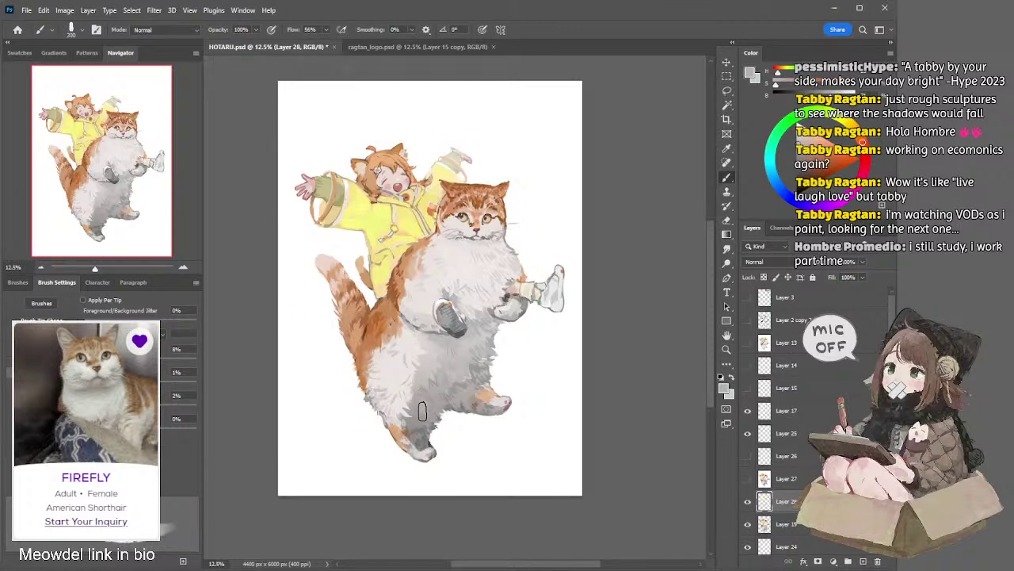
{"action": "left_click", "coordinate": [415, 403], "text": "alt"}
{"action": "key", "text": "bracketleft"}
{"action": "key", "text": "bracketleft"}
{"action": "key", "text": "bracketleft"}
Shade between the cat's hind legs with sampled warm greys, enlarging the brush to 600 pixels and reducing it to 300
{"action": "left_click", "coordinate": [459, 371], "text": "alt"}
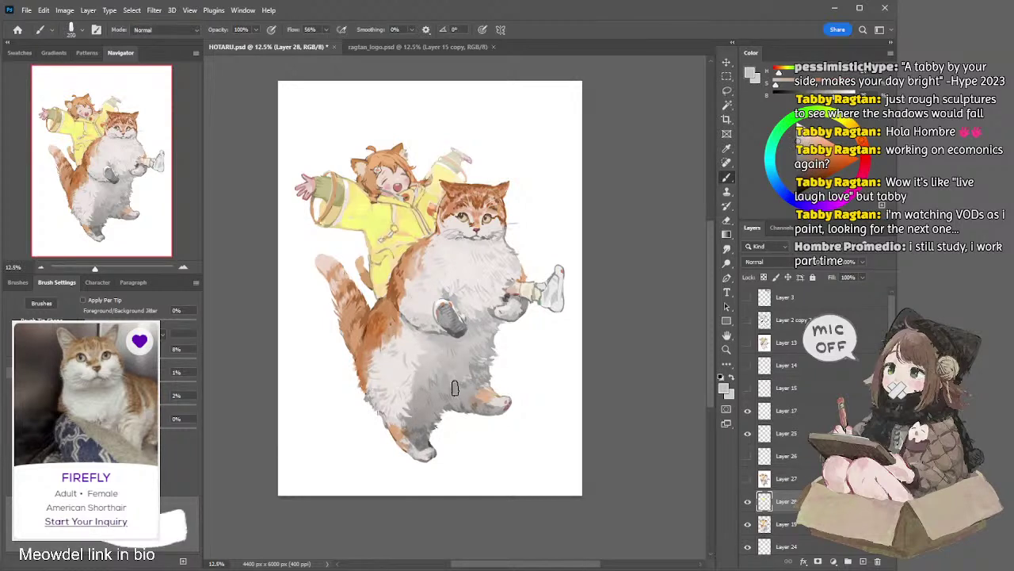
{"action": "key", "text": "bracketright"}
{"action": "key", "text": "bracketright"}
{"action": "key", "text": "bracketright"}
{"action": "left_click", "coordinate": [458, 396], "text": "alt"}
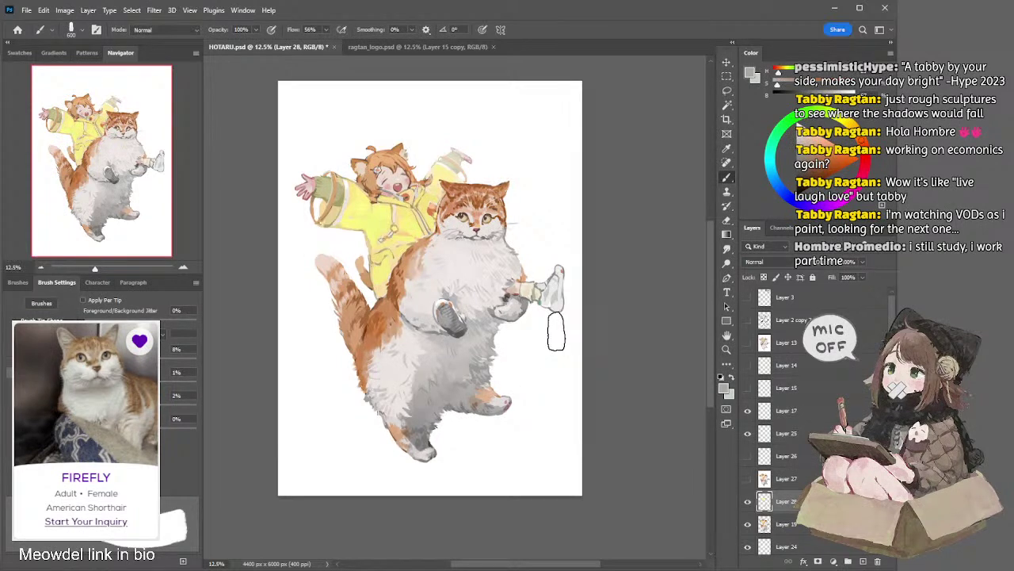
{"action": "key", "text": "bracketleft"}
{"action": "key", "text": "bracketleft"}
{"action": "key", "text": "bracketleft"}
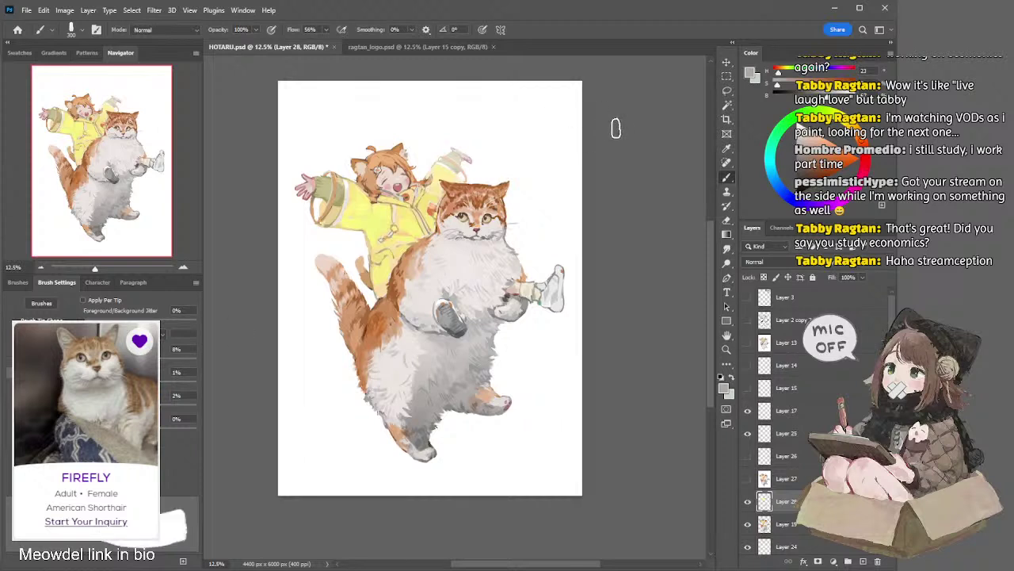
Compare the painting with the new layer hidden, then repaint the child's ankle cuff on the painting layer with sampled cream and a 125-pixel brush
{"action": "left_click", "coordinate": [748, 502]}
{"action": "left_click", "coordinate": [748, 503]}
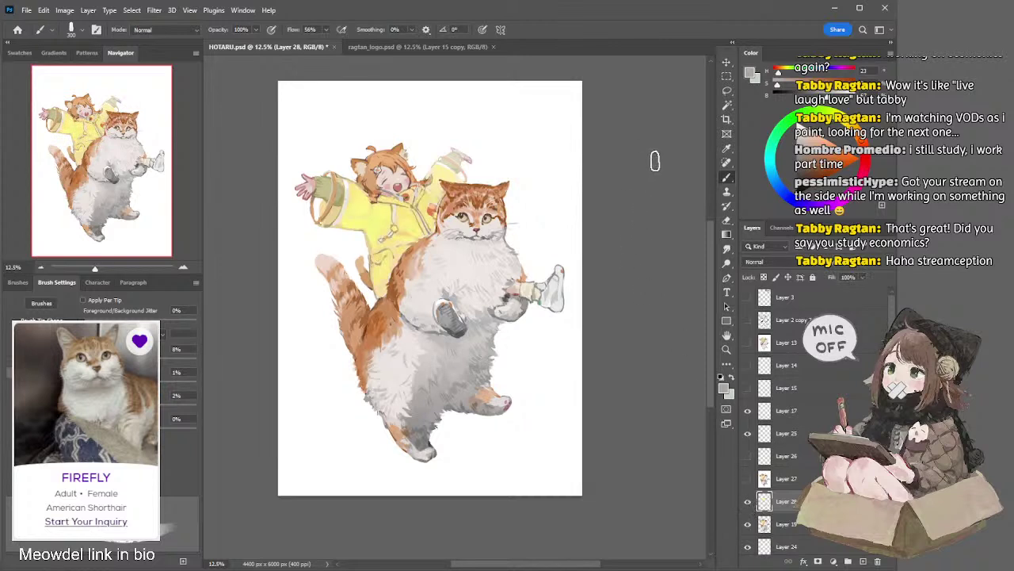
{"action": "scroll", "coordinate": [432, 144], "scroll_direction": "down", "scroll_amount": 1}
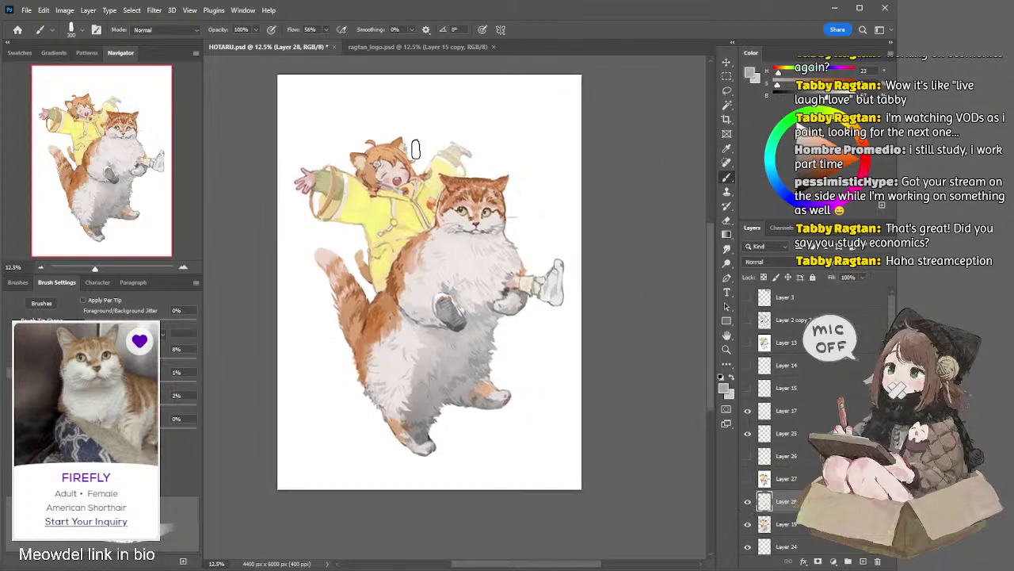
{"action": "left_click", "coordinate": [526, 281], "text": "ctrl"}
{"action": "left_click", "coordinate": [527, 282], "text": "alt"}
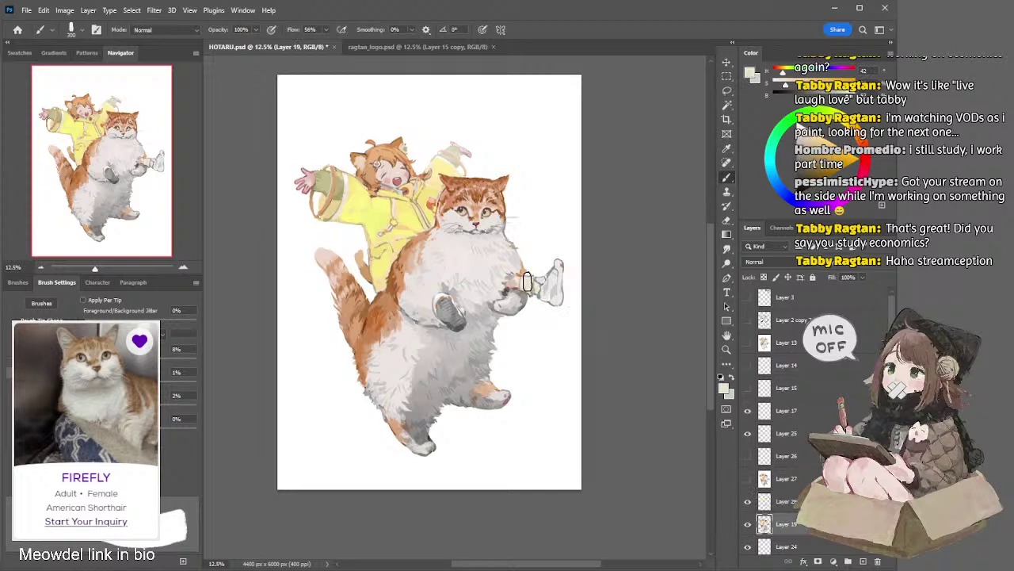
{"action": "key", "text": "bracketleft"}
{"action": "key", "text": "bracketleft"}
{"action": "key", "text": "bracketleft"}
{"action": "key", "text": "bracketleft"}
{"action": "key", "text": "bracketleft"}
{"action": "key", "text": "bracketleft"}
{"action": "key", "text": "bracketleft"}
{"action": "left_click_drag", "start_coordinate": [524, 282], "coordinate": [524, 290]}
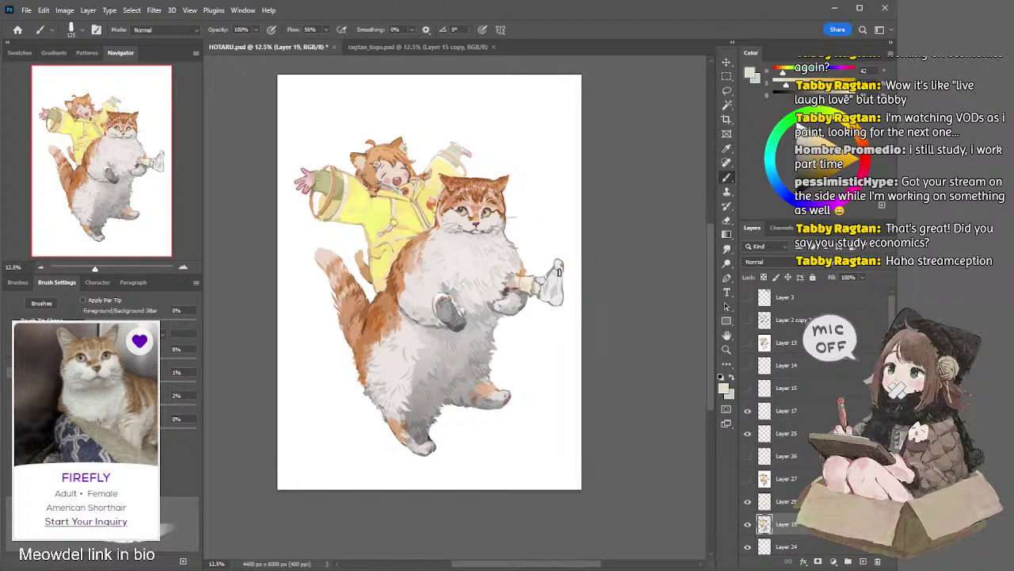
Repaint the highlights on the child's extended shoe with sampled whites and the other shoe's sole with sampled grey, reducing the brush
{"action": "left_click", "coordinate": [559, 271], "text": "alt"}
{"action": "key", "text": "bracketleft"}
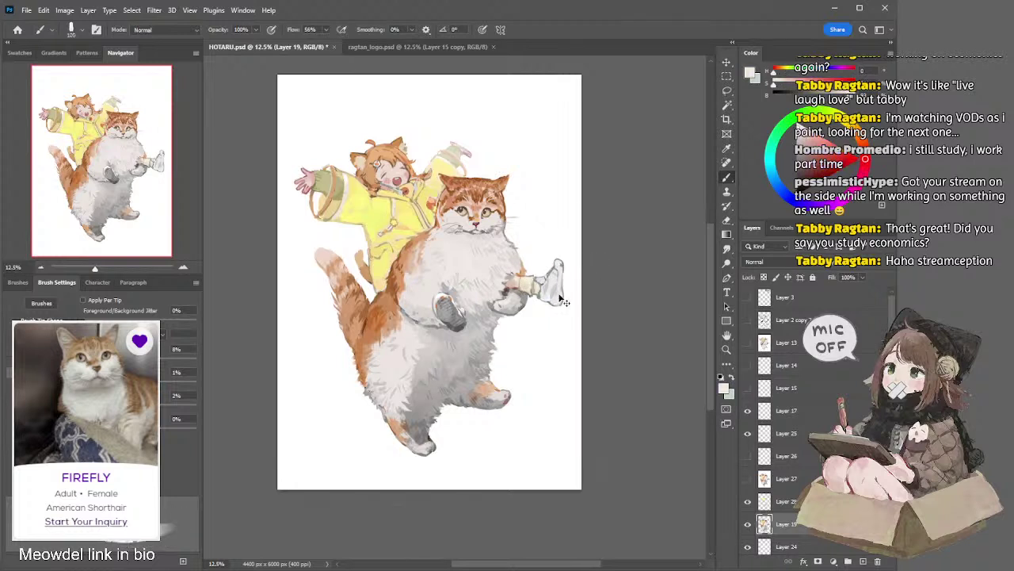
{"action": "key", "text": "bracketleft"}
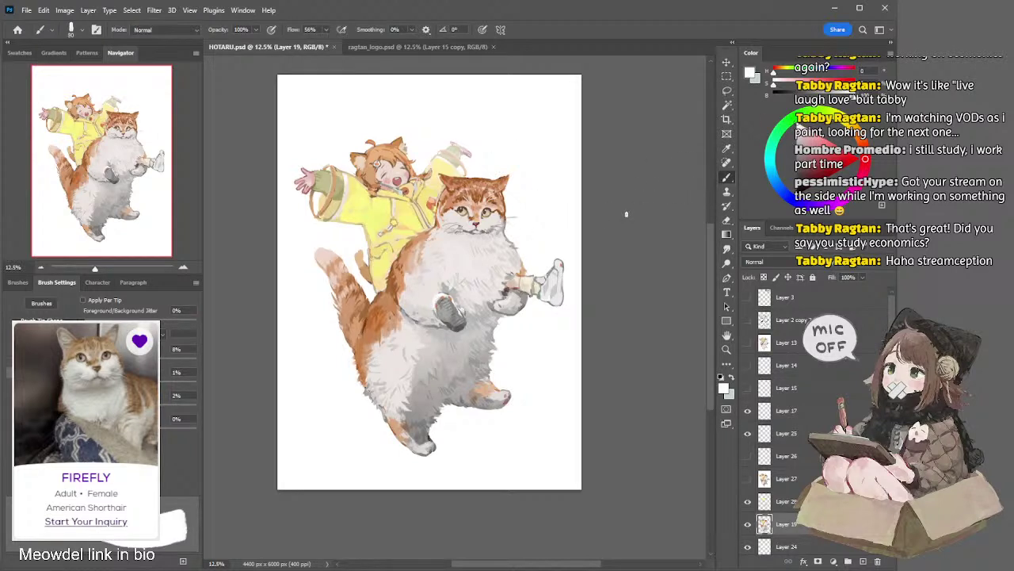
{"action": "left_click", "coordinate": [461, 325], "text": "alt"}
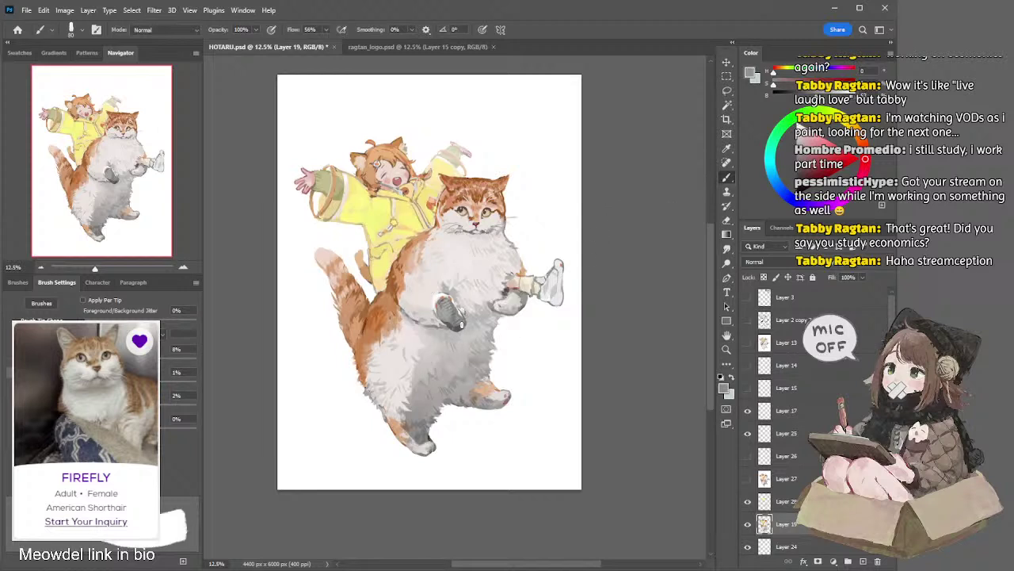
{"action": "left_click_drag", "start_coordinate": [461, 327], "coordinate": [452, 313]}
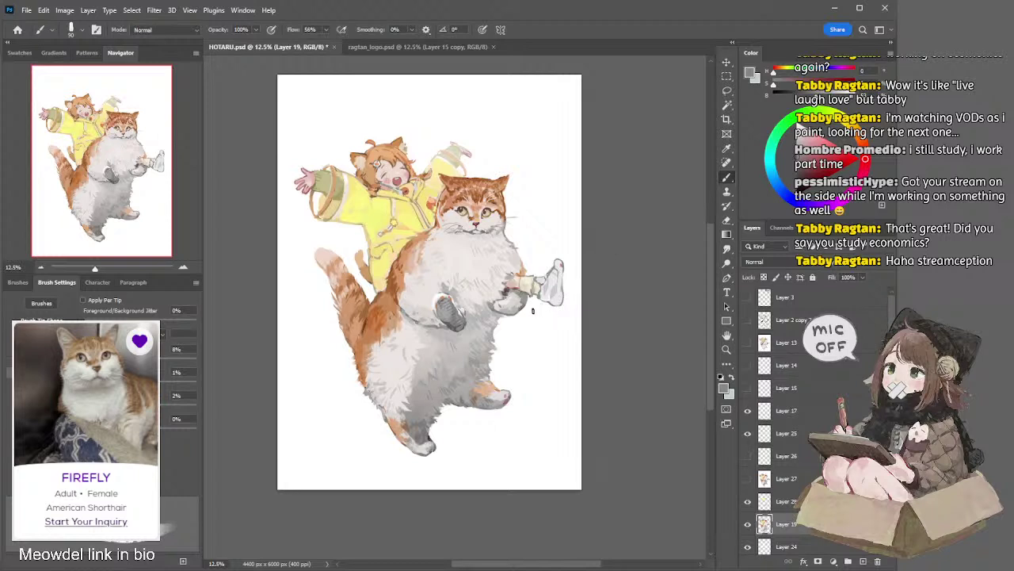
Clean up and repaint the cat's raised paw beside the ankle cuff with sampled light greys, enlarging the brush to 125 pixels
{"action": "key", "text": "e"}
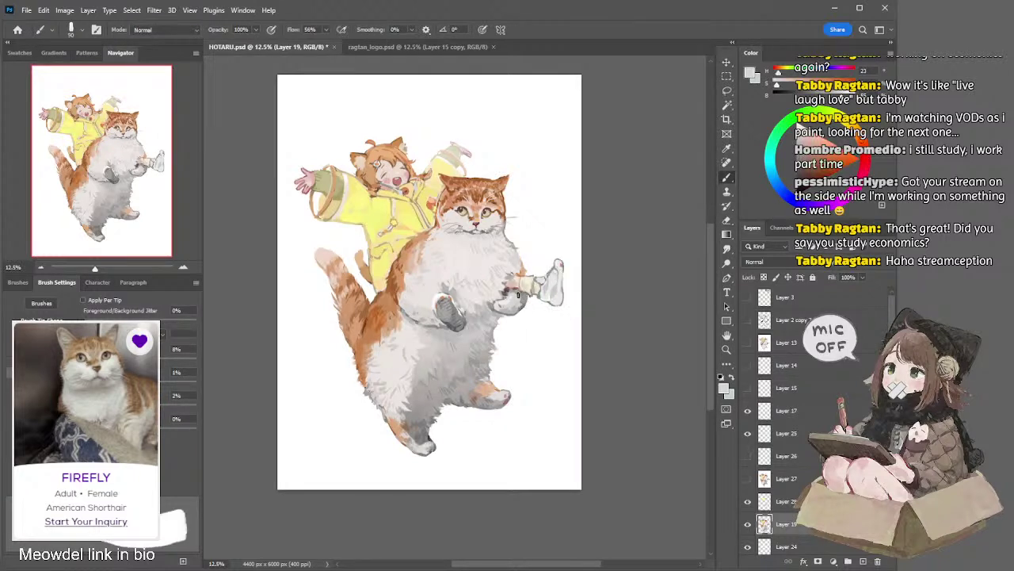
{"action": "key", "text": "bracketleft"}
{"action": "key", "text": "bracketleft"}
{"action": "key", "text": "bracketleft"}
{"action": "key", "text": "bracketleft"}
{"action": "key", "text": "bracketleft"}
{"action": "key", "text": "bracketleft"}
{"action": "key", "text": "bracketleft"}
{"action": "key", "text": "bracketleft"}
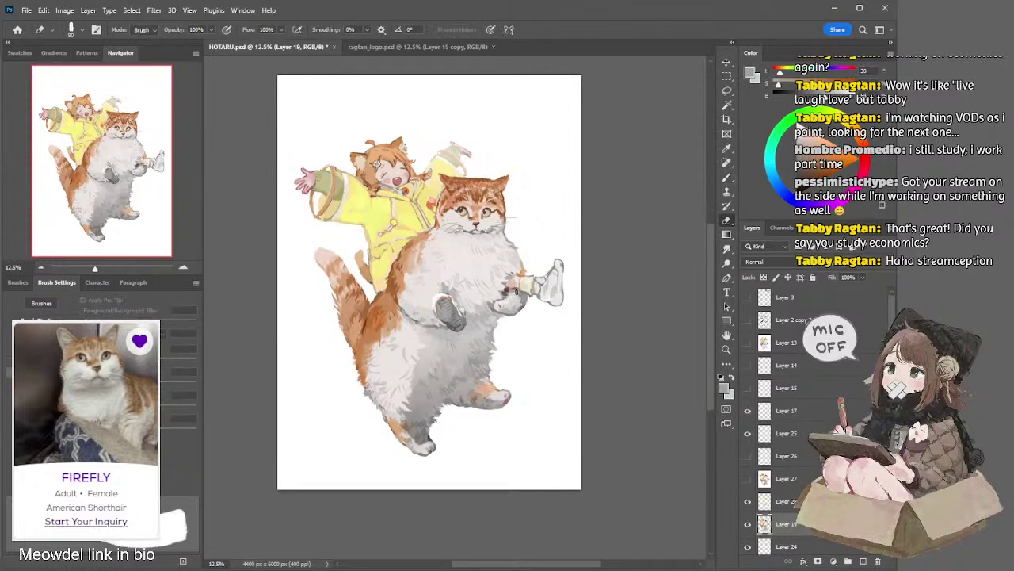
{"action": "key", "text": "b"}
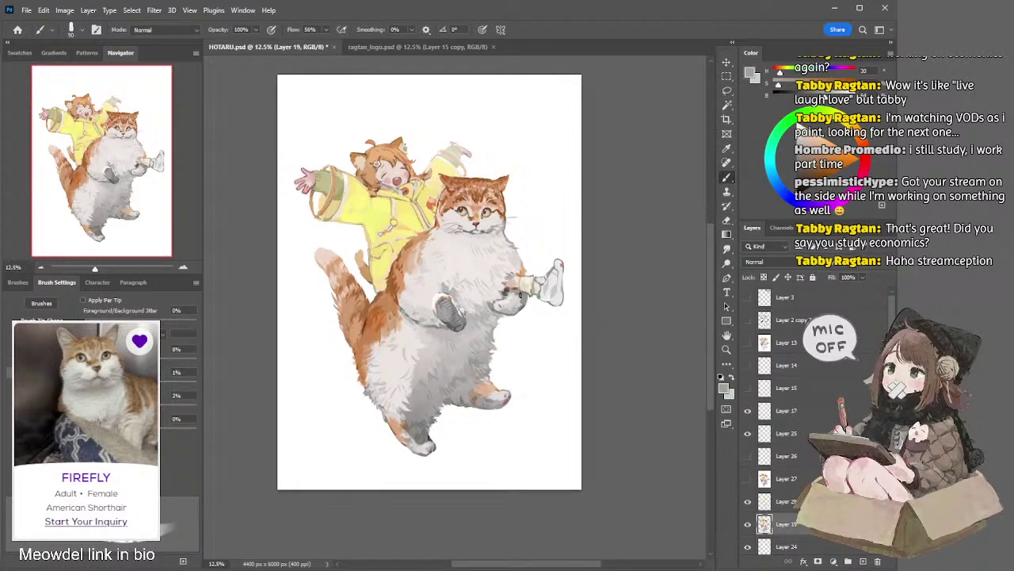
{"action": "key", "text": "bracketright"}
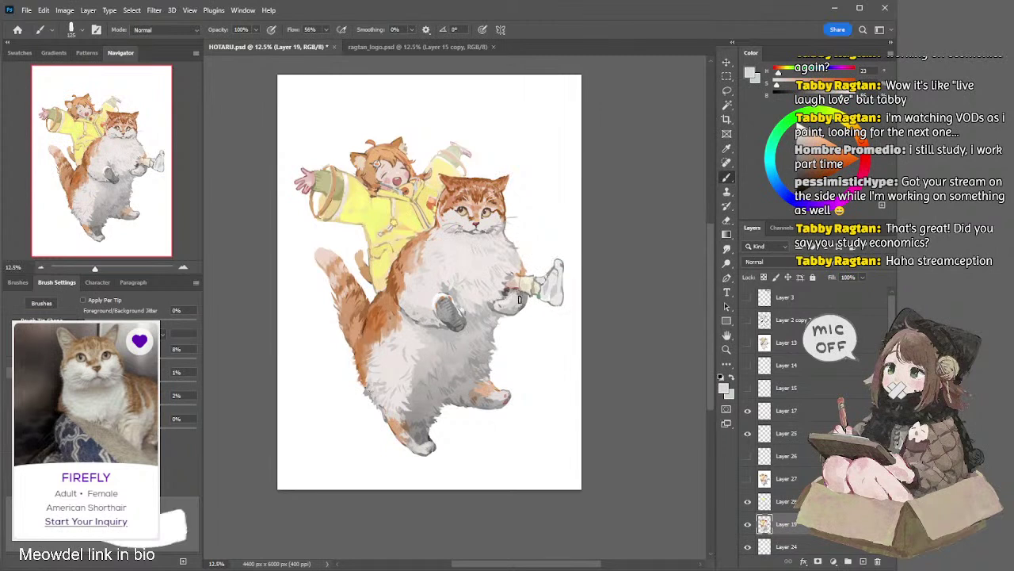
{"action": "key", "text": "bracketright"}
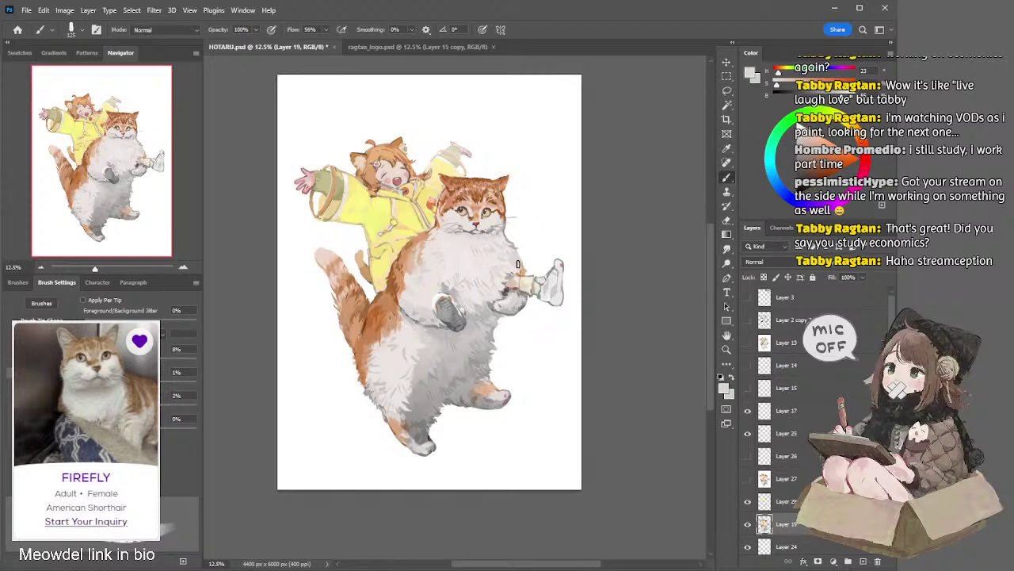
{"action": "key", "text": "l"}
{"action": "key", "text": "ctrl+e"}
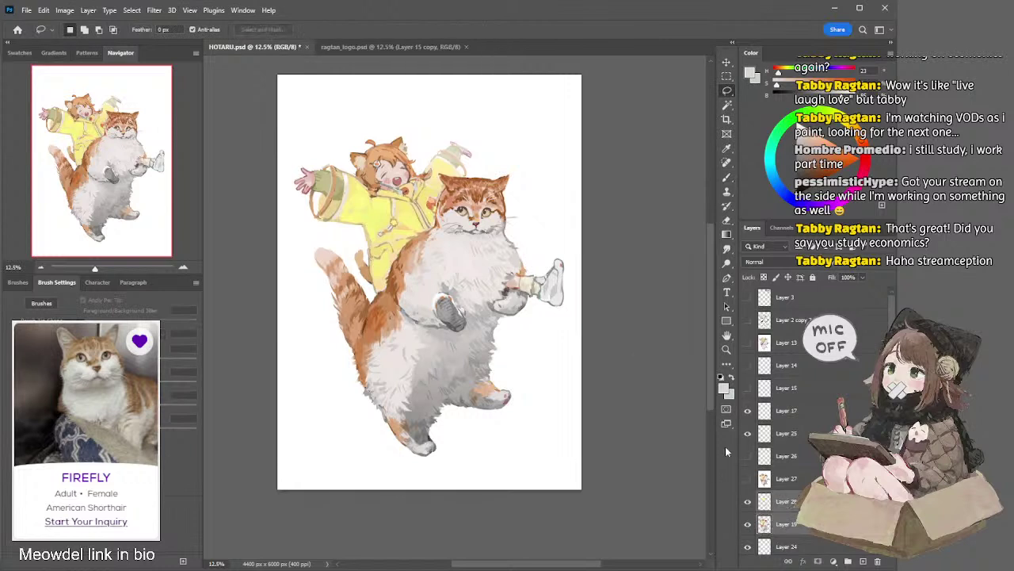
{"action": "key", "text": "ctrl+z"}
{"action": "left_click", "coordinate": [787, 501]}
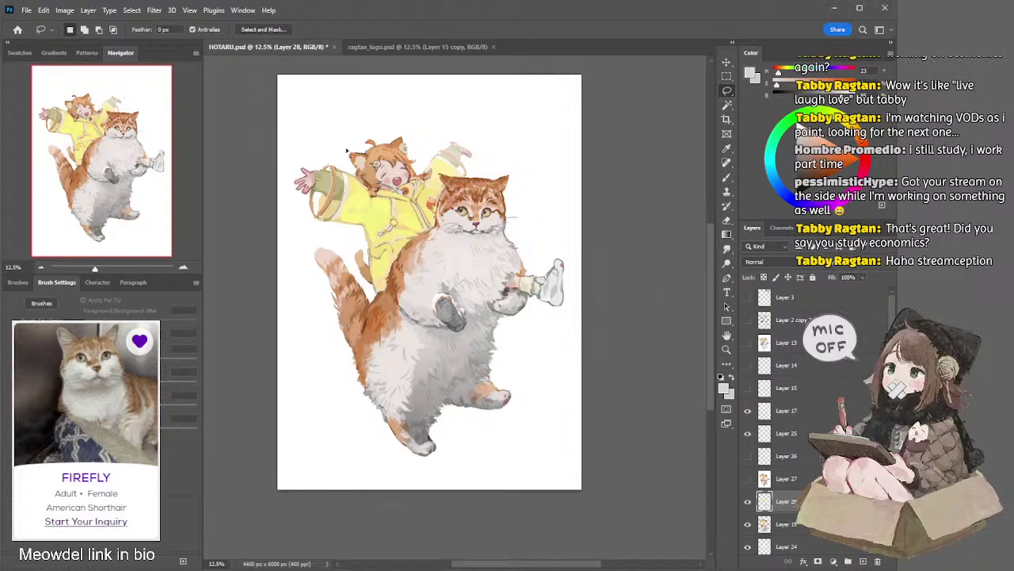
{"action": "left_click", "coordinate": [352, 189], "text": "ctrl"}
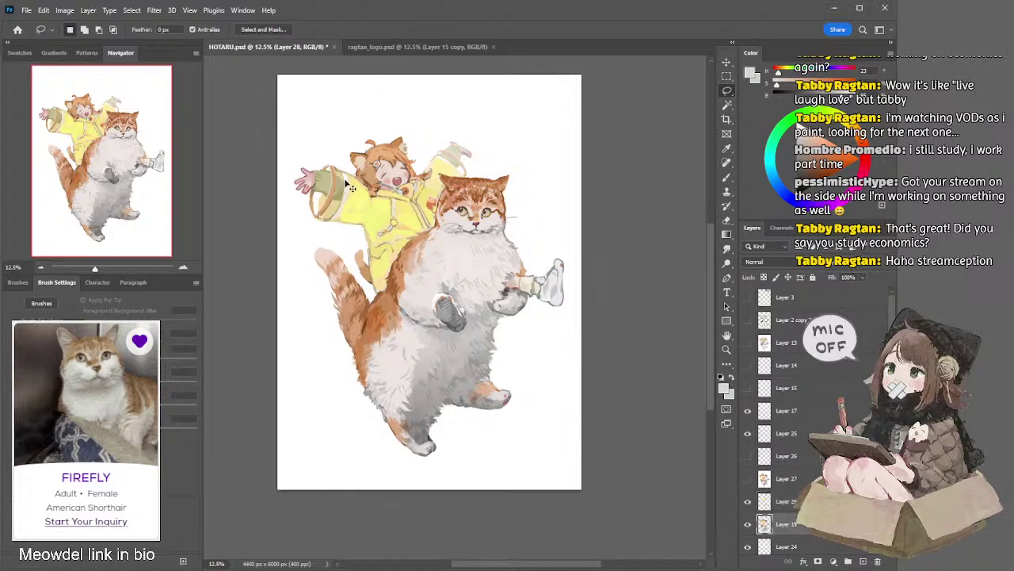
Touch up the child's outstretched sleeve on Layer 19 with sampled white and off-white, reducing the brush to 100 pixels
{"action": "key", "text": "b"}
{"action": "left_click", "coordinate": [346, 177], "text": "alt"}
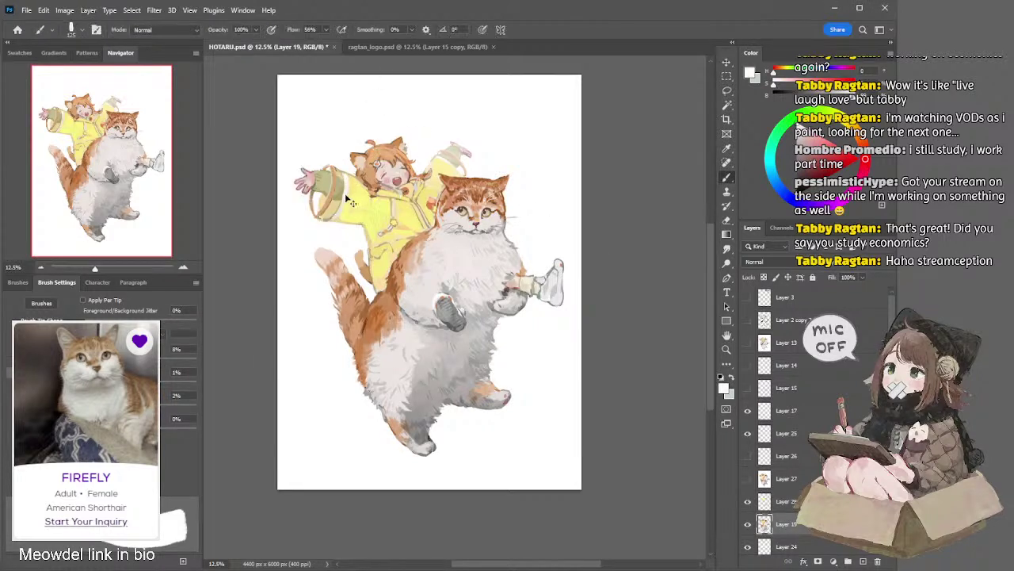
{"action": "key", "text": "bracketleft"}
{"action": "left_click", "coordinate": [346, 194], "text": "alt"}
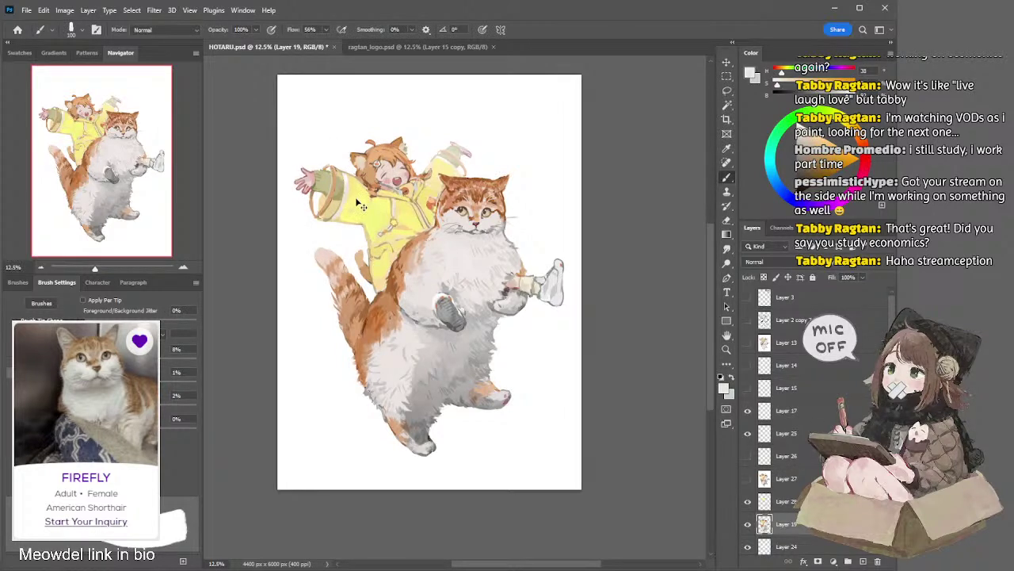
Retouch the coat sleeves and outstretched cuff on Layer 28 with sampled white, beige and pale green, varying the brush from 70 to 125 pixels
{"action": "key", "text": "alt+bracketright"}
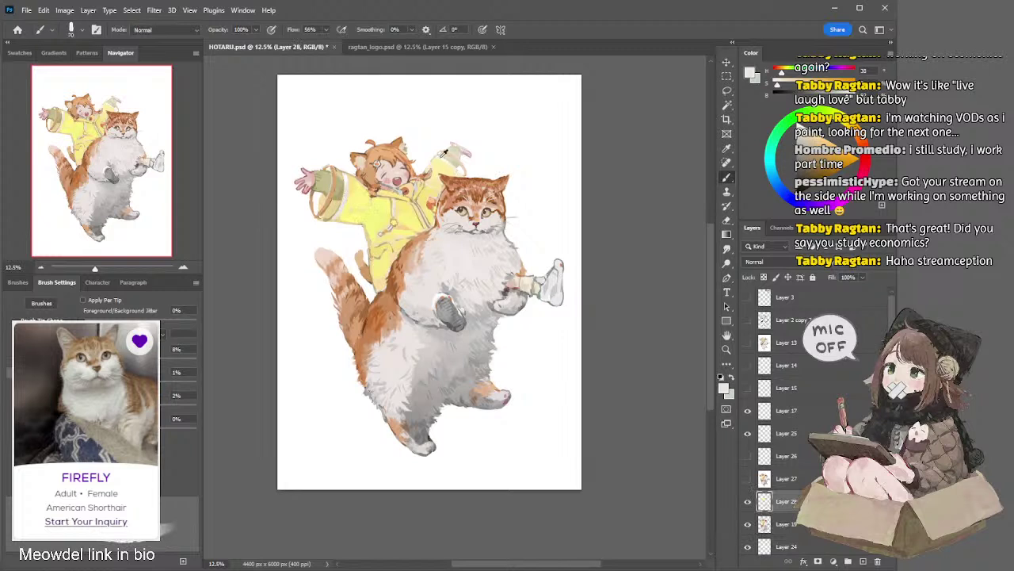
{"action": "left_click", "coordinate": [442, 156], "text": "alt"}
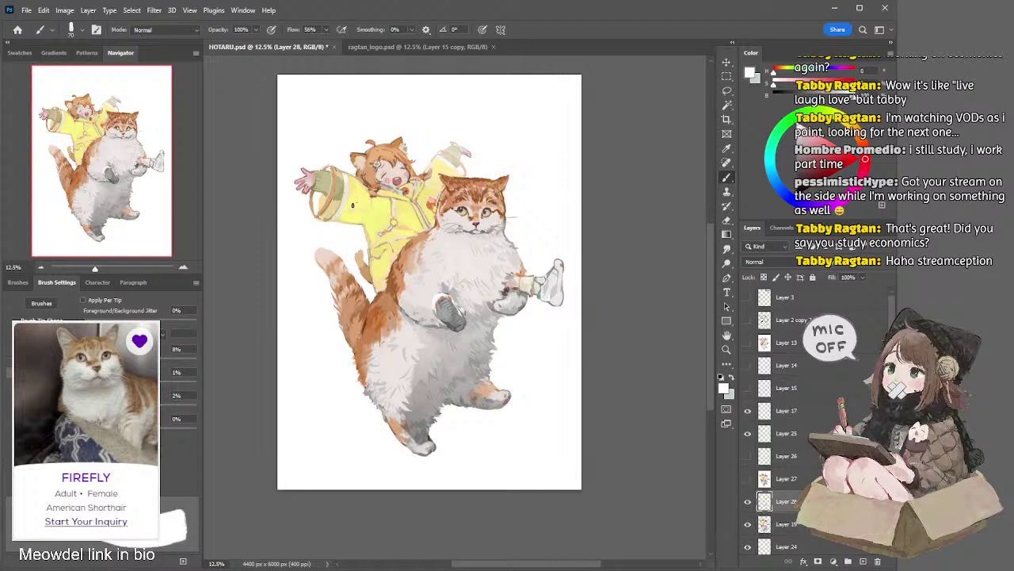
{"action": "left_click", "coordinate": [334, 206], "text": "alt"}
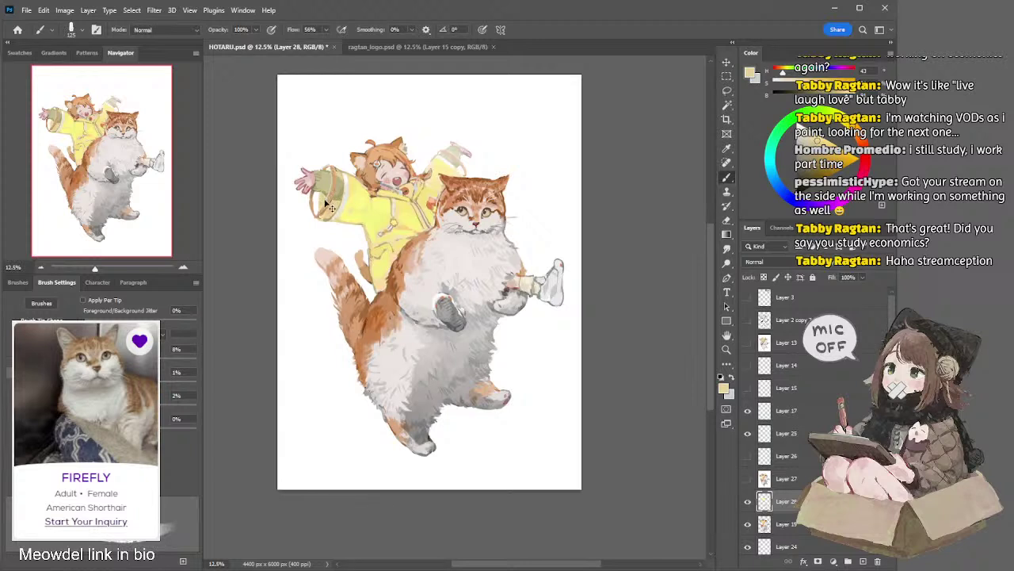
{"action": "left_click", "coordinate": [321, 174], "text": "alt"}
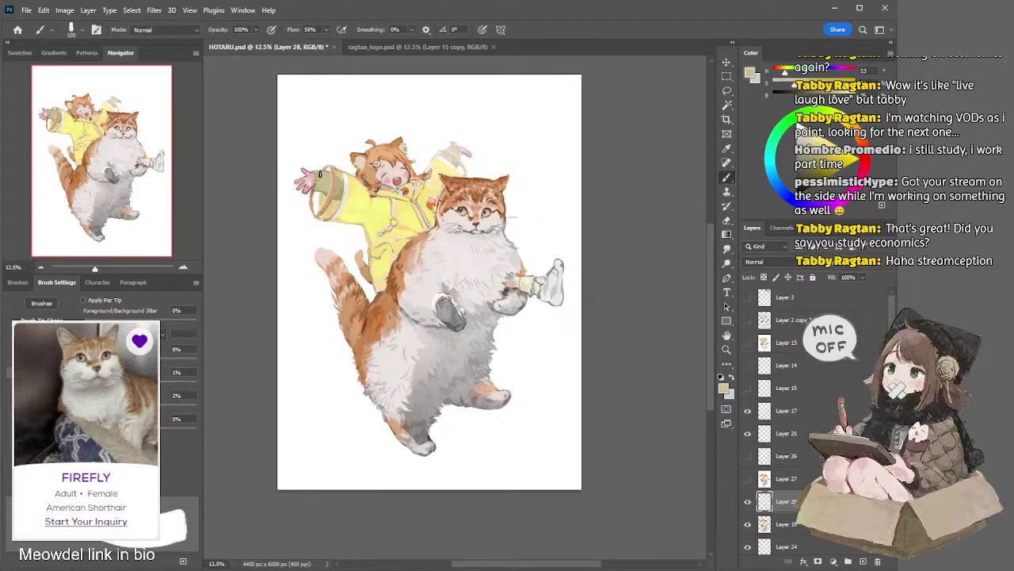
{"action": "left_click", "coordinate": [327, 177], "text": "alt"}
{"action": "left_click", "coordinate": [324, 176], "text": "alt"}
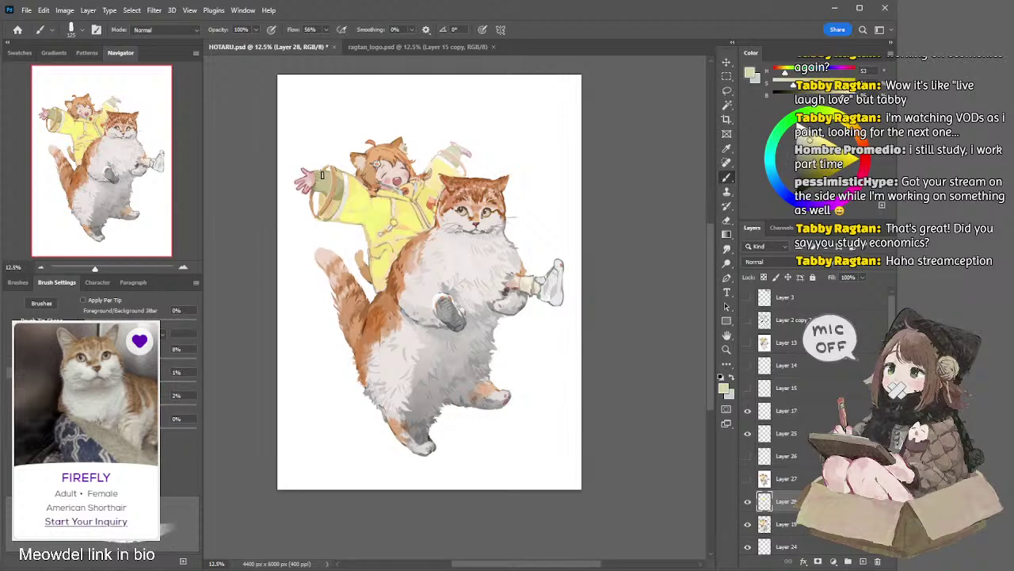
Refine the wrist edge of the child's outstretched hand with sampled pale pink and a smaller brush, then tidy it with the eraser on Layer 19
{"action": "key", "text": "bracketleft"}
{"action": "key", "text": "bracketleft"}
{"action": "key", "text": "bracketleft"}
{"action": "key", "text": "bracketright"}
{"action": "left_click", "coordinate": [315, 168], "text": "alt"}
{"action": "key", "text": "bracketleft"}
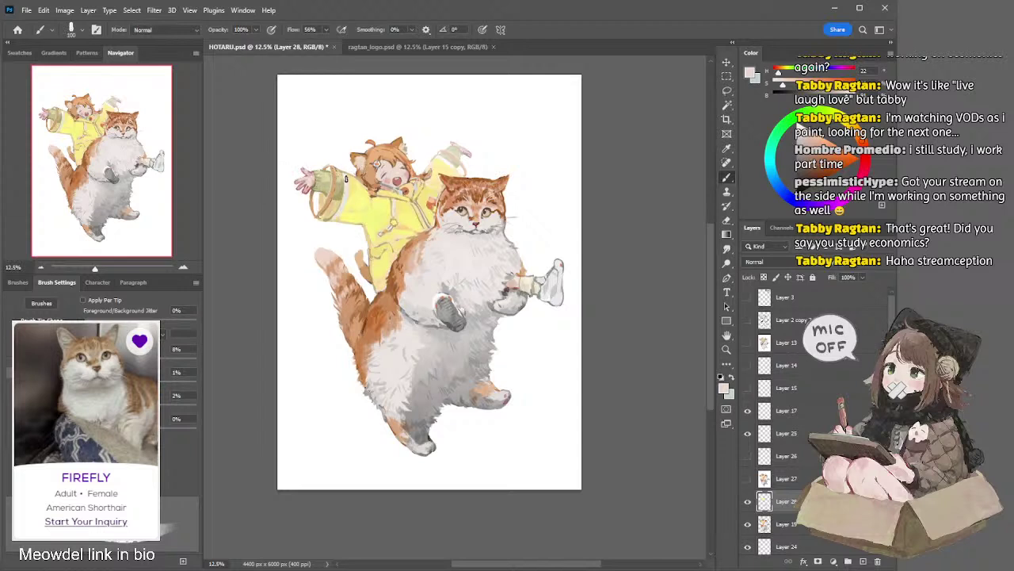
{"action": "key", "text": "bracketleft"}
{"action": "key", "text": "e"}
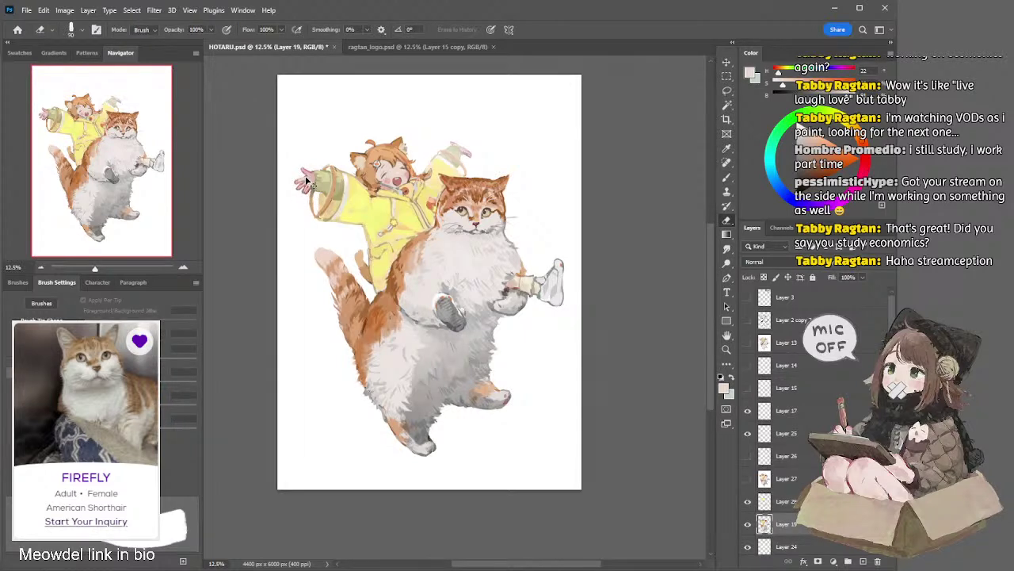
{"action": "key", "text": "b"}
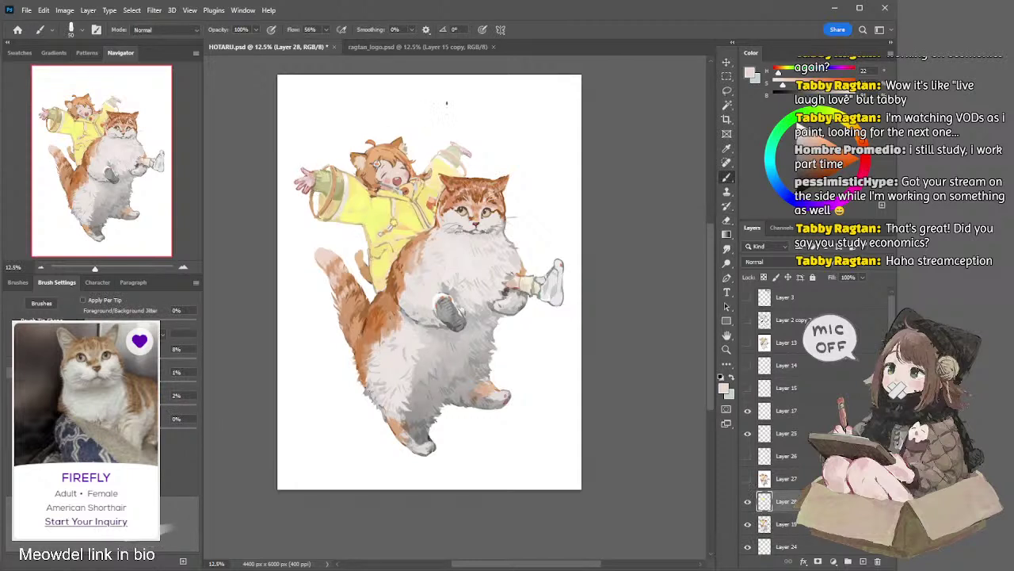
Retouch the child's raised hand on Layer 19 with sampled pink and a 45-pixel brush, then the coat on Layer 28 with sampled yellow
{"action": "left_click", "coordinate": [456, 154], "text": "ctrl"}
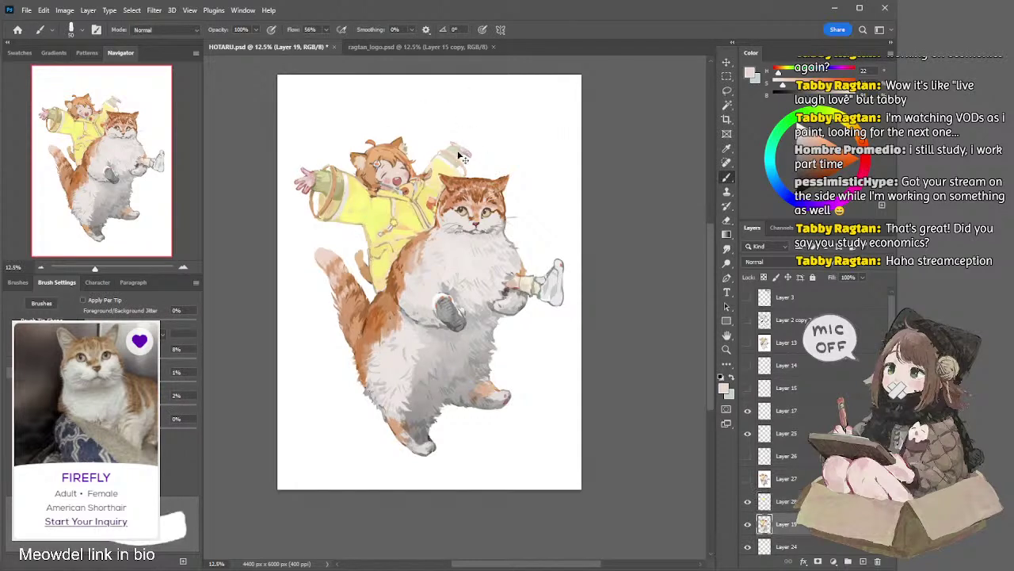
{"action": "left_click", "coordinate": [464, 152], "text": "alt"}
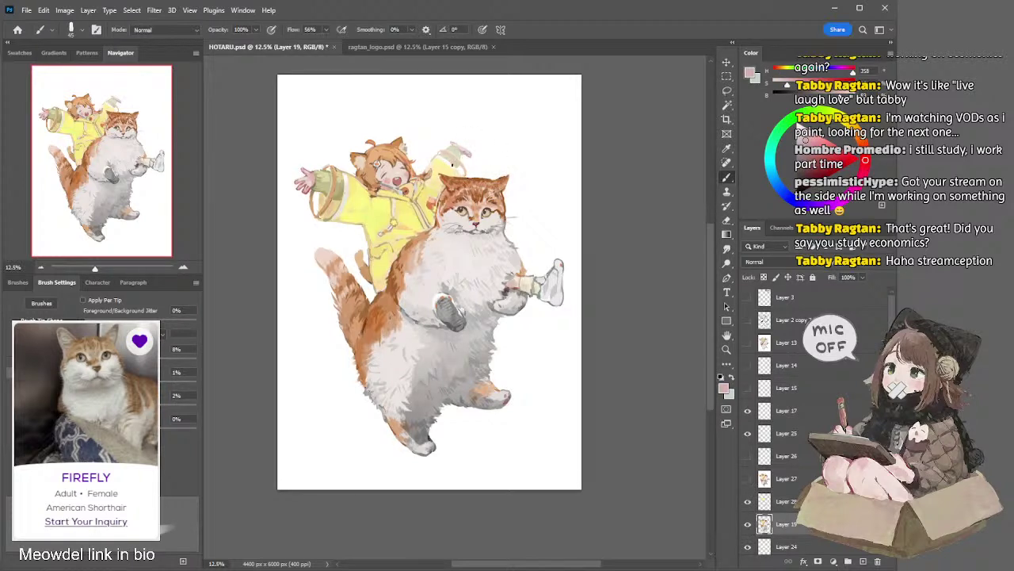
{"action": "left_click", "coordinate": [426, 199], "text": "ctrl"}
{"action": "left_click", "coordinate": [425, 191], "text": "alt"}
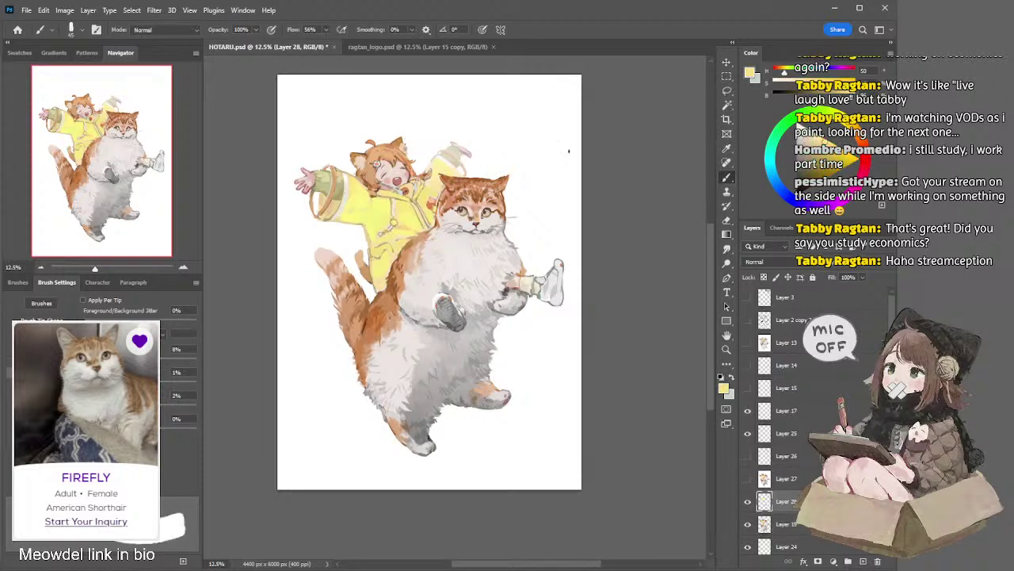
Paint short strokes around the child's hair and collar on Layer 28 with sampled orange-tan, reducing the brush from 100 to 70 pixels
{"action": "left_click", "coordinate": [412, 192], "text": "alt"}
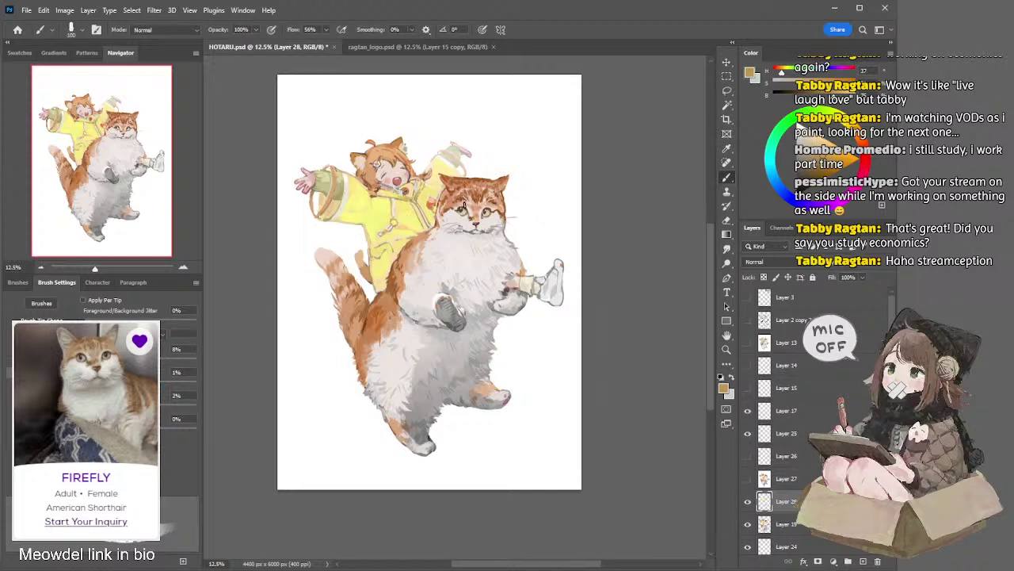
{"action": "left_click", "coordinate": [379, 194], "text": "alt"}
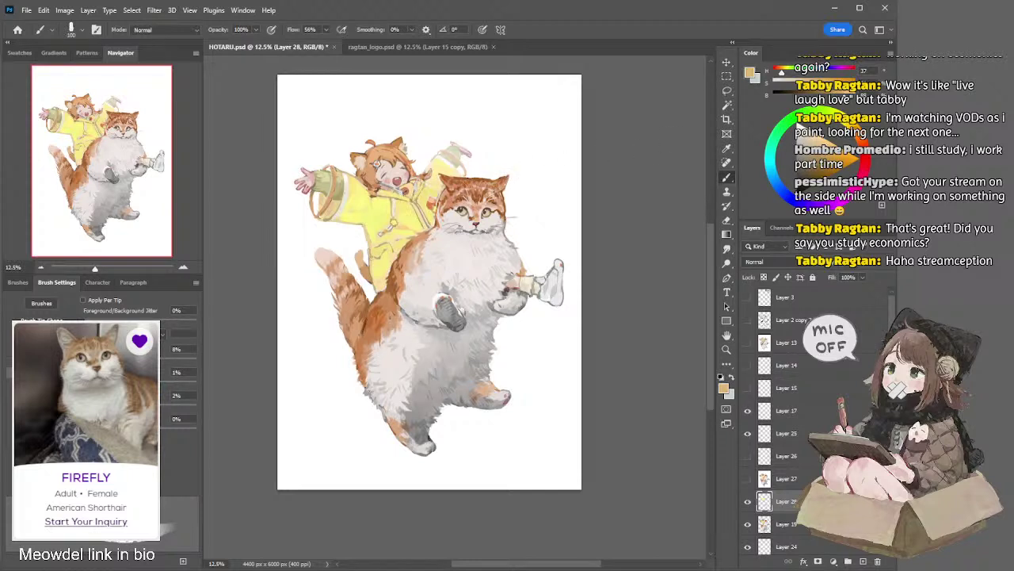
{"action": "key", "text": "bracketleft"}
{"action": "left_click_drag", "start_coordinate": [389, 190], "coordinate": [382, 189]}
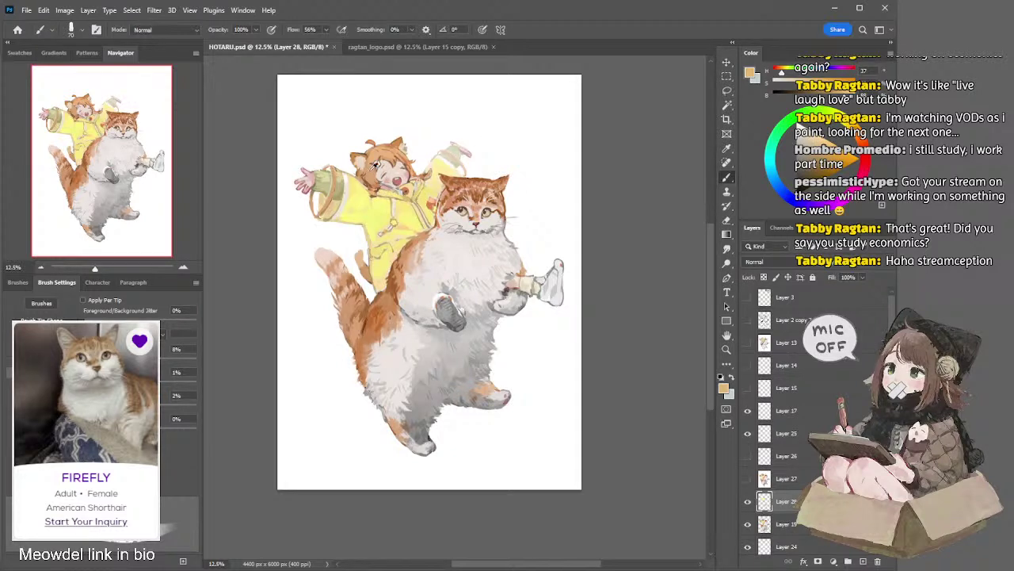
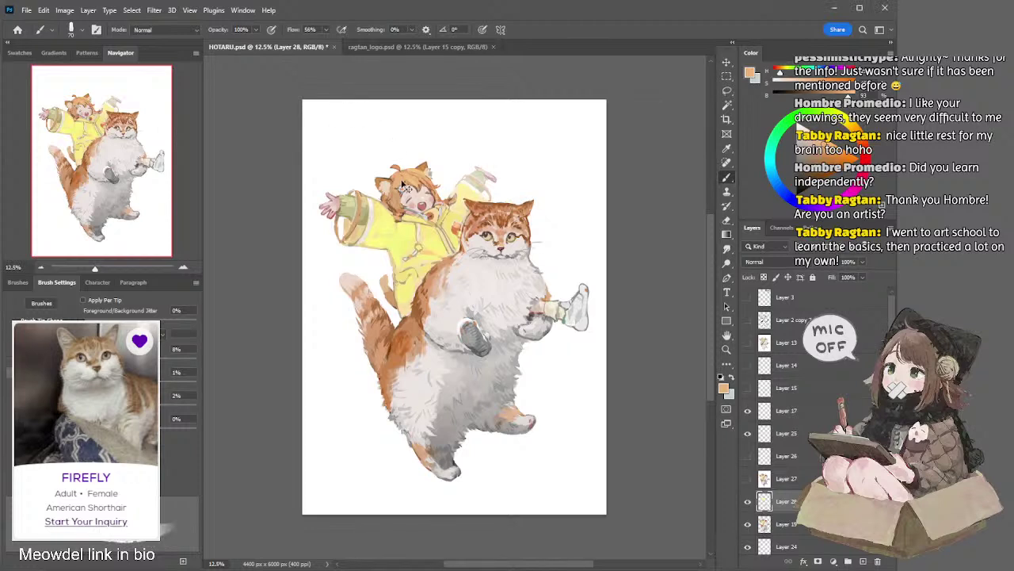
Tidy the outstretched hand and sleeve on Layer 19 with the eraser, and sample the tan of the cuff for a 50-pixel brush
{"action": "key", "text": "alt+bracketleft"}
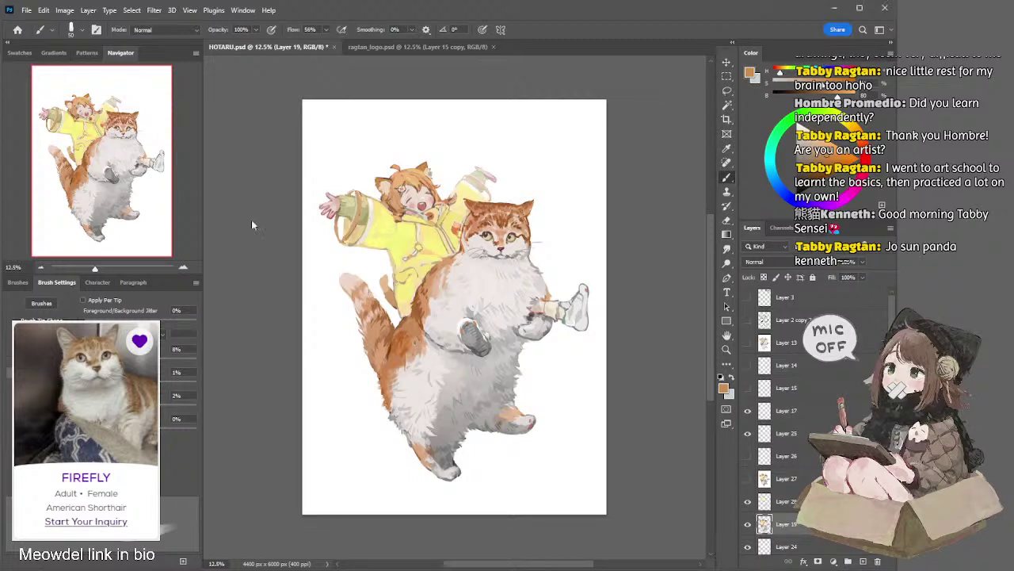
{"action": "key", "text": "e"}
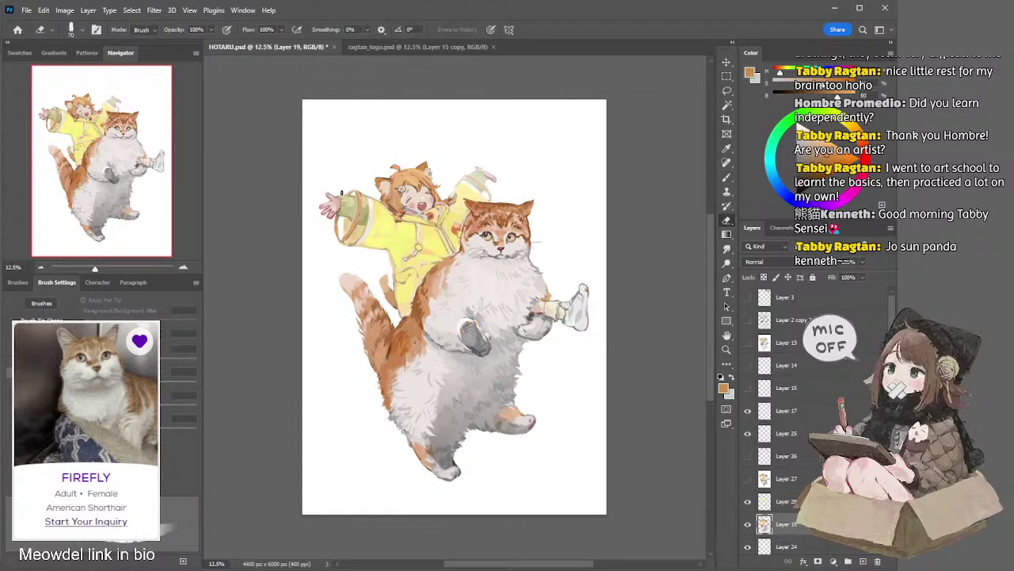
{"action": "key", "text": "b"}
{"action": "left_click", "coordinate": [338, 232], "text": "alt"}
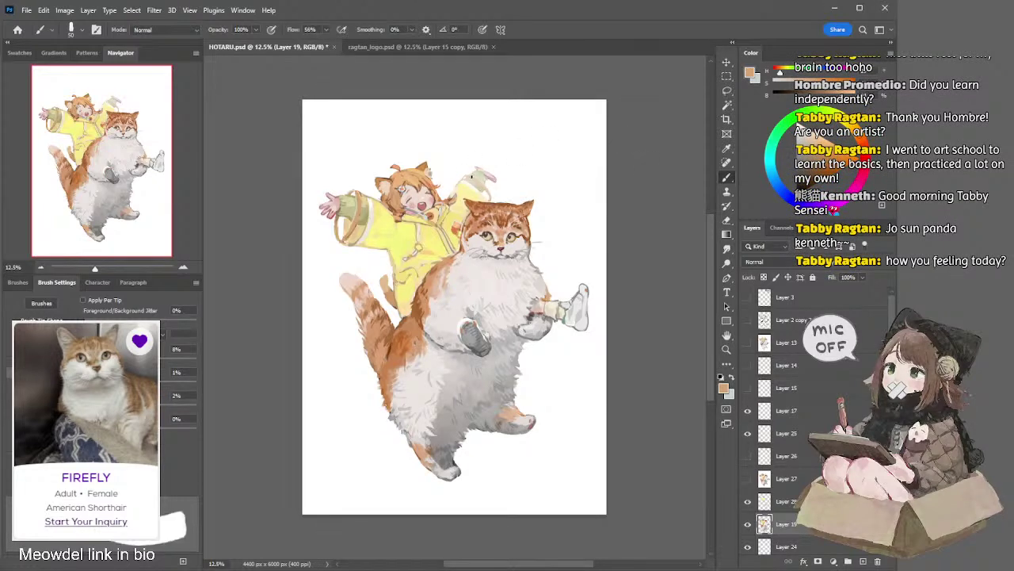
Paint the cuff of the child's raised sleeve on Layer 19 with sampled beige and peach, enlarging the brush to 70 pixels
{"action": "left_click", "coordinate": [474, 179], "text": "alt"}
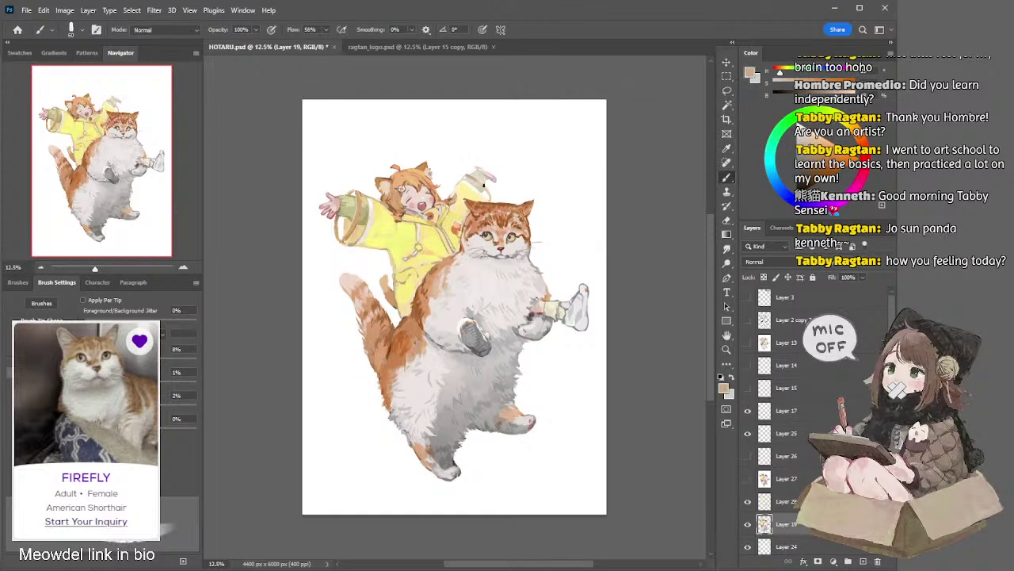
{"action": "left_click", "coordinate": [476, 173], "text": "alt"}
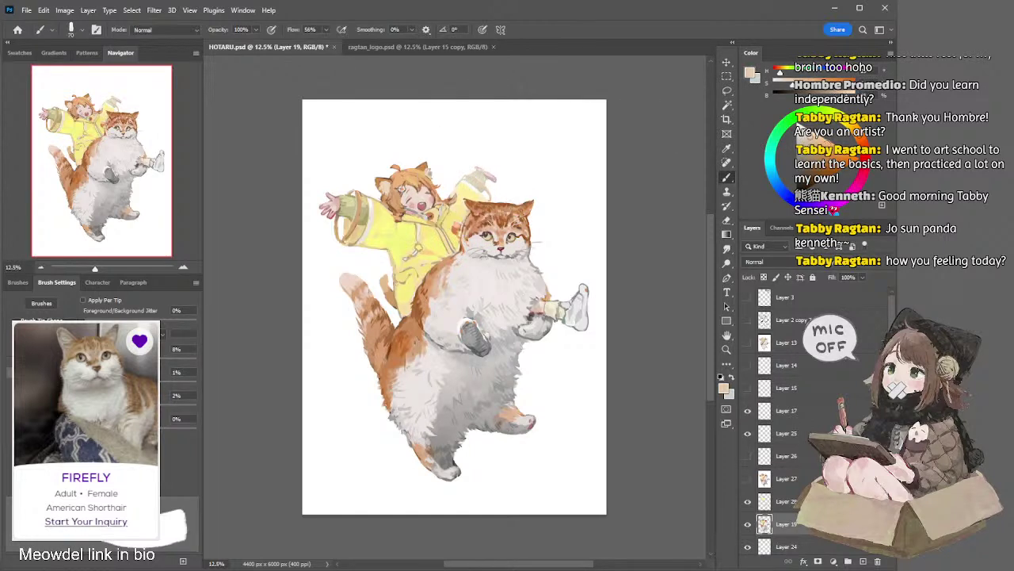
{"action": "mouse_move", "coordinate": [468, 176]}
{"action": "left_mouse_down"}
{"action": "mouse_move", "coordinate": [528, 176]}
{"action": "mouse_move", "coordinate": [459, 176]}
{"action": "mouse_move", "coordinate": [482, 185]}
{"action": "left_mouse_up"}
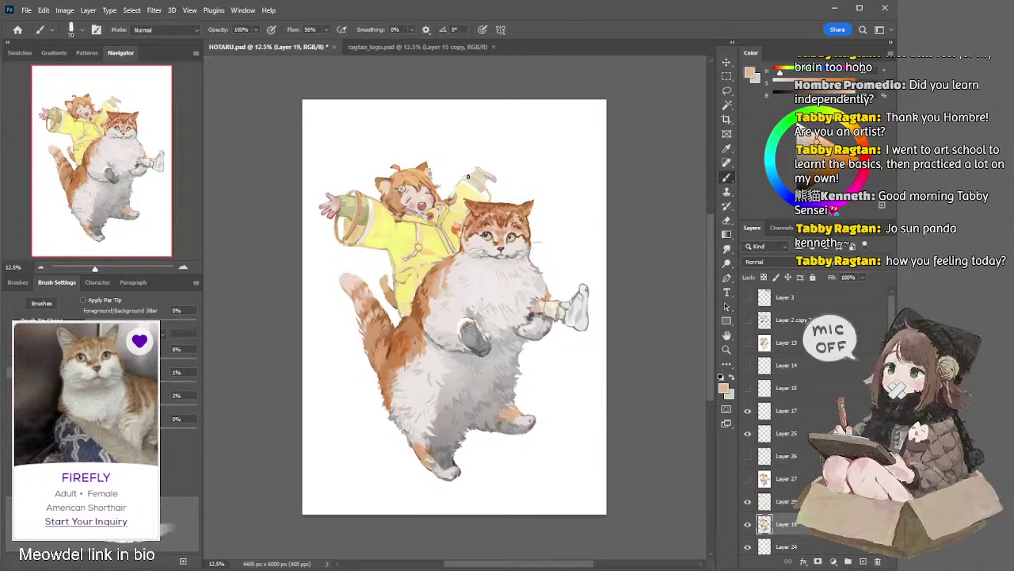
Refine the cuff of the child's raised sleeve on Layer 19 with peach strokes and the eraser, reducing the brush to 60 pixels
{"action": "mouse_move", "coordinate": [493, 193]}
{"action": "left_mouse_down"}
{"action": "mouse_move", "coordinate": [468, 175]}
{"action": "mouse_move", "coordinate": [492, 193]}
{"action": "left_mouse_up"}
{"action": "left_click_drag", "start_coordinate": [469, 180], "coordinate": [467, 175]}
{"action": "key", "text": "e"}
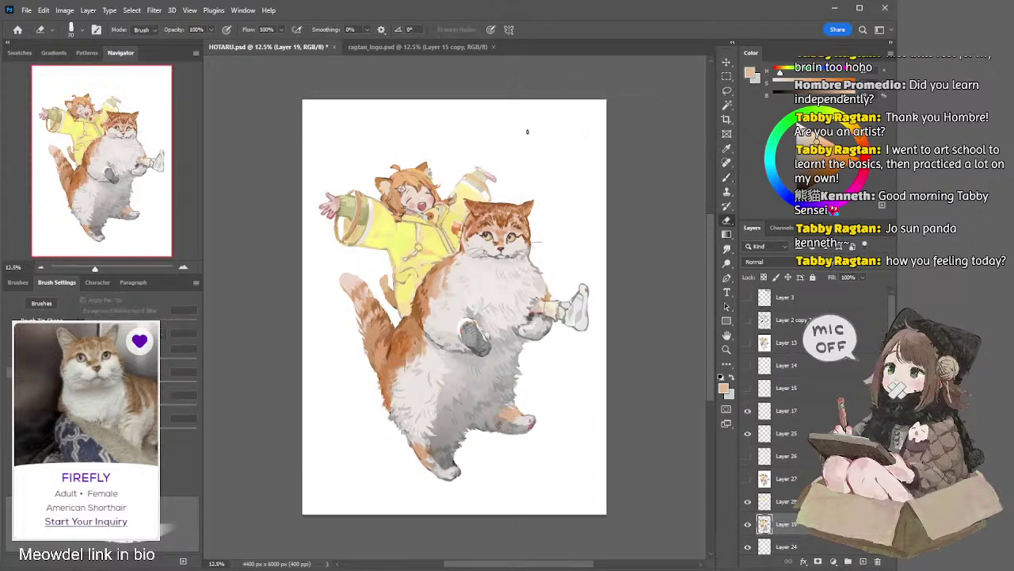
{"action": "key", "text": "b"}
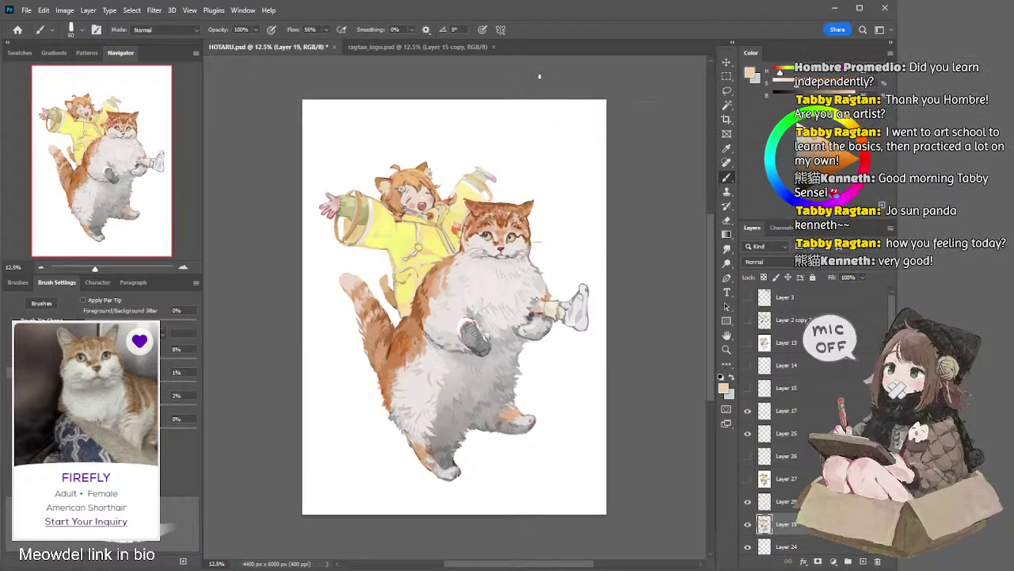
Paint the child's raised yellow sleeve on Layer 28 with sampled pale yellows, varying the brush between 80 and 60 pixels
{"action": "left_click", "coordinate": [467, 187], "text": "alt"}
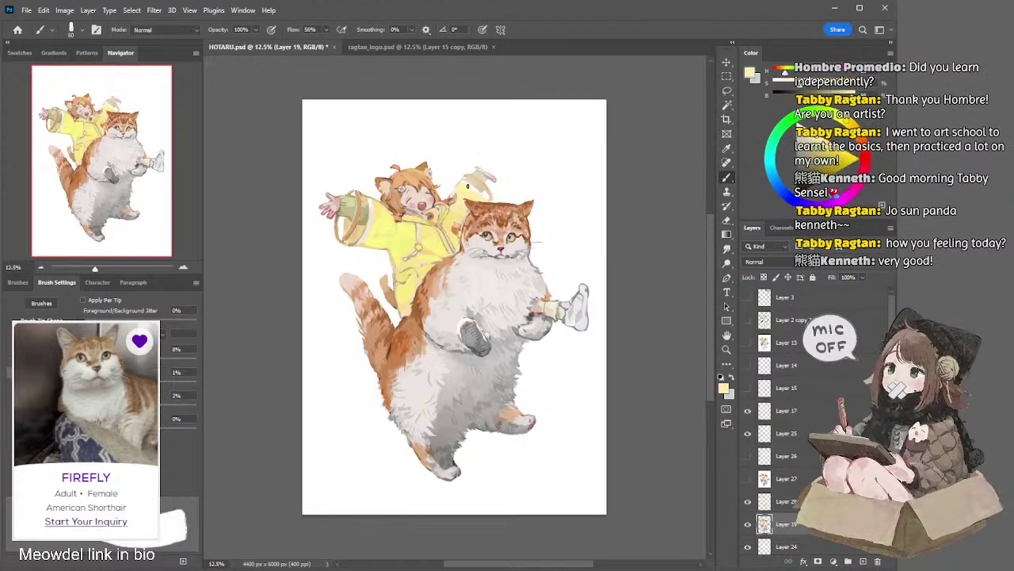
{"action": "key", "text": "alt+bracketright"}
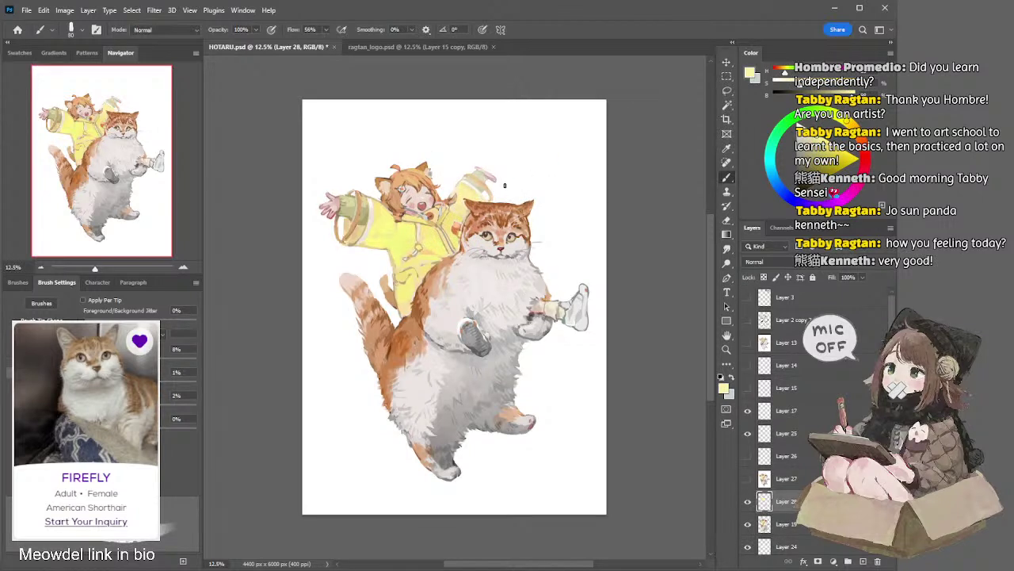
{"action": "left_click", "coordinate": [454, 190], "text": "alt"}
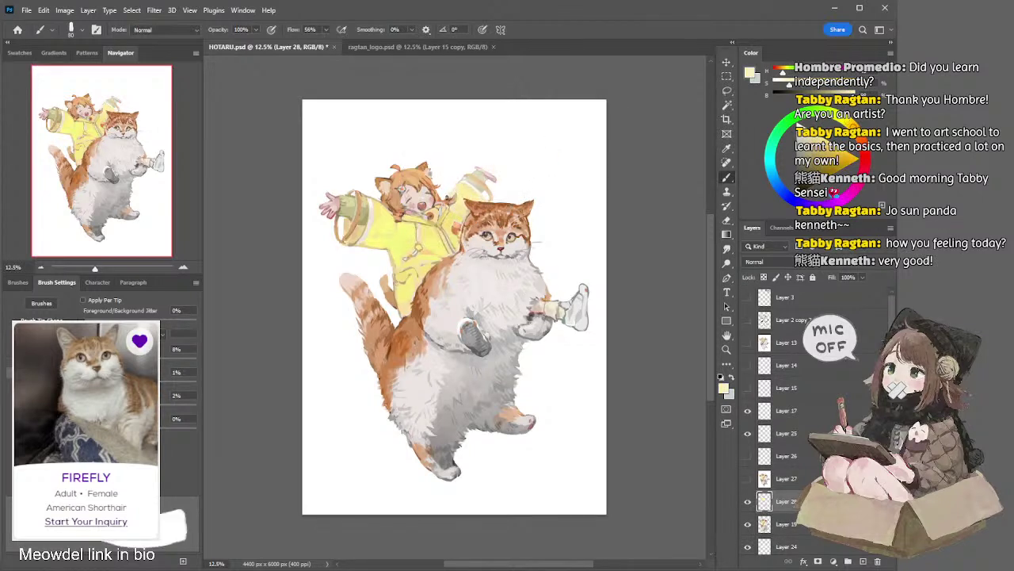
{"action": "left_click", "coordinate": [469, 179], "text": "alt"}
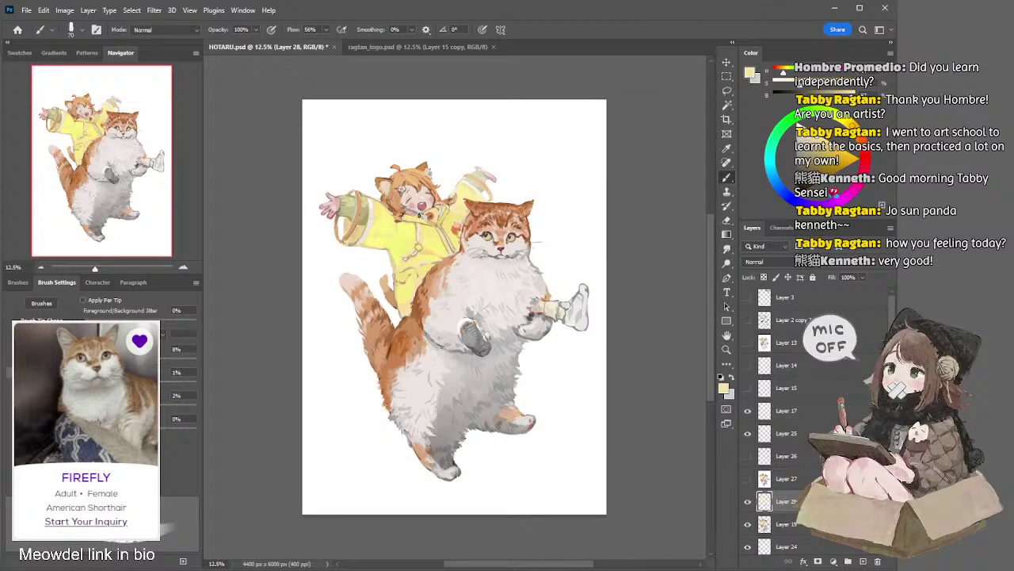
{"action": "left_click", "coordinate": [470, 181], "text": "alt"}
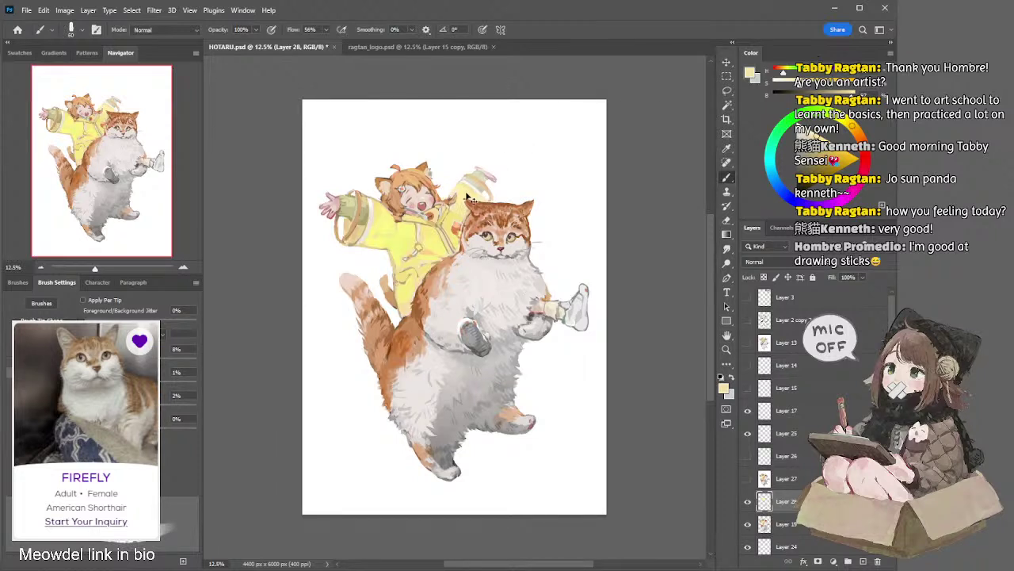
Compare Layer 28 on and off, and detail the coat's collar on it with sampled cream and tan, using 45- and 40-pixel brushes
{"action": "left_click", "coordinate": [747, 503]}
{"action": "left_click", "coordinate": [747, 503]}
{"action": "key", "text": "l"}
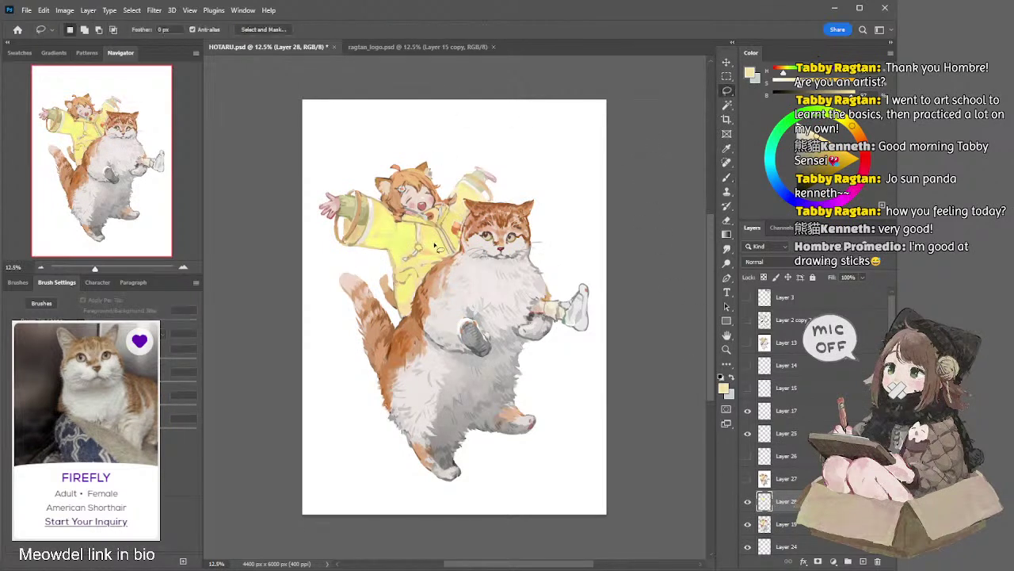
{"action": "key", "text": "b"}
{"action": "left_click", "coordinate": [420, 226], "text": "alt"}
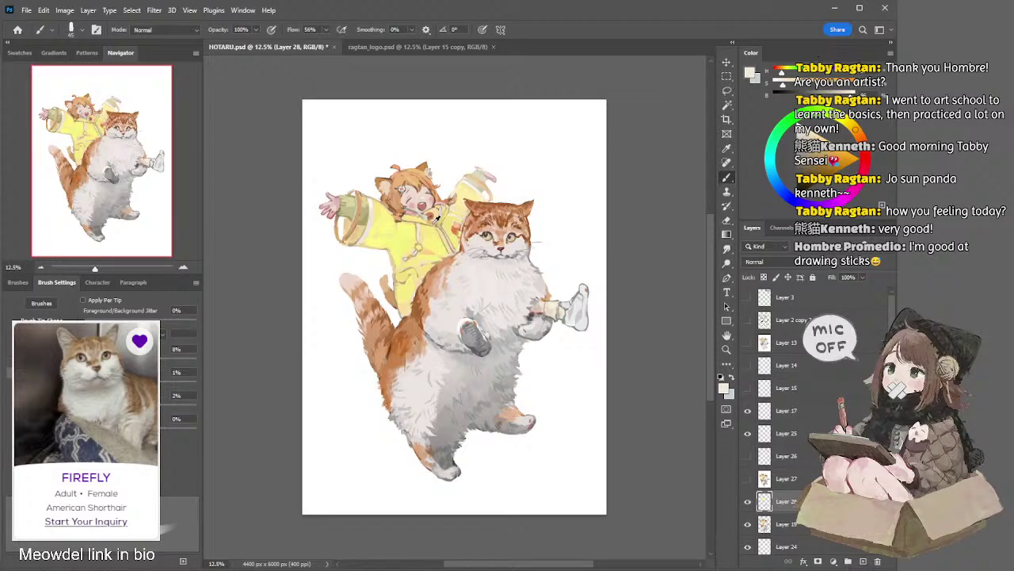
{"action": "left_click", "coordinate": [438, 221], "text": "alt"}
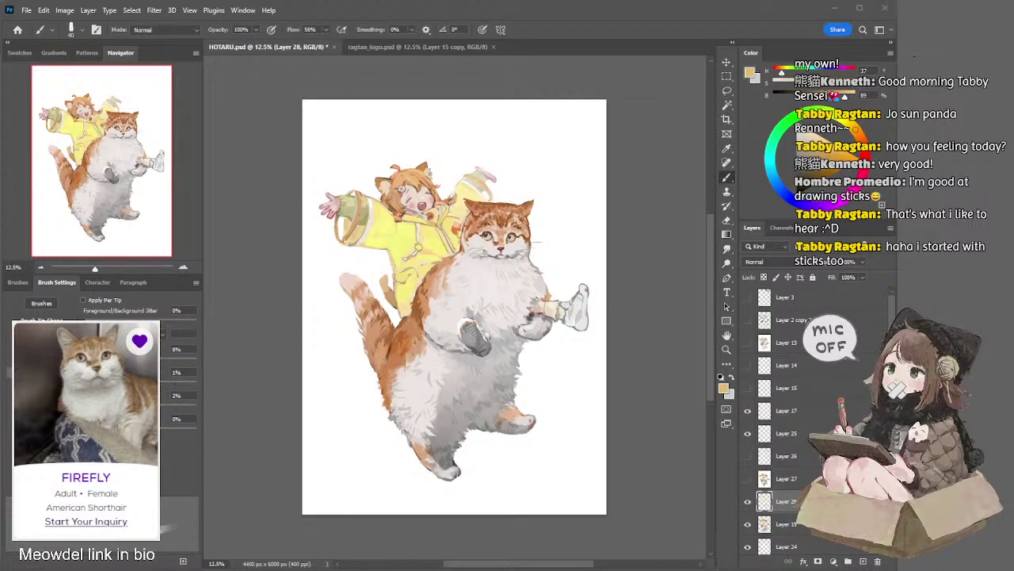
{"action": "left_click", "coordinate": [624, 147]}
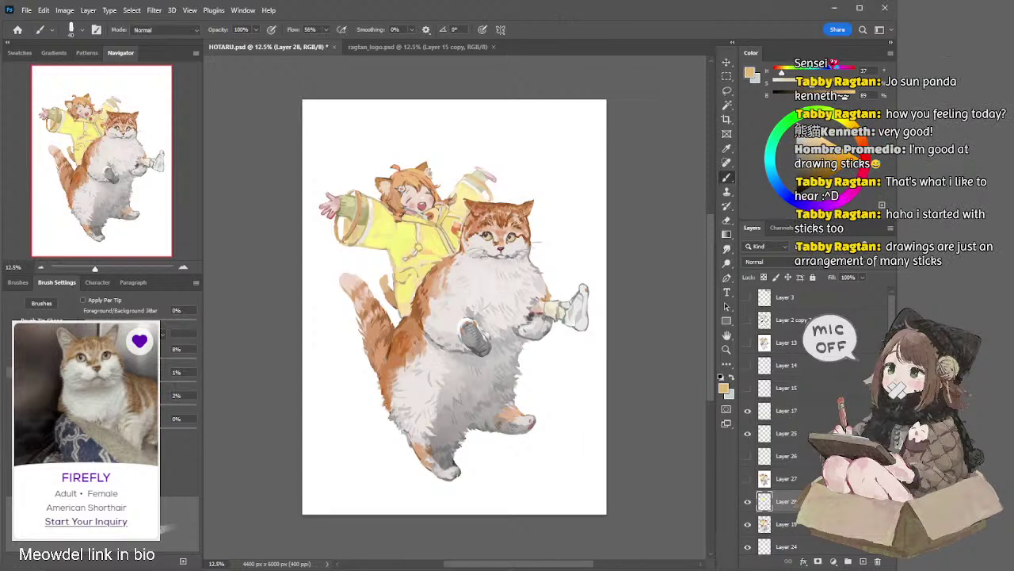
Touch up the raised sleeve's cuff on Layer 19 with tan at 45 pixels and the eraser
{"action": "left_click", "coordinate": [481, 181], "text": "ctrl"}
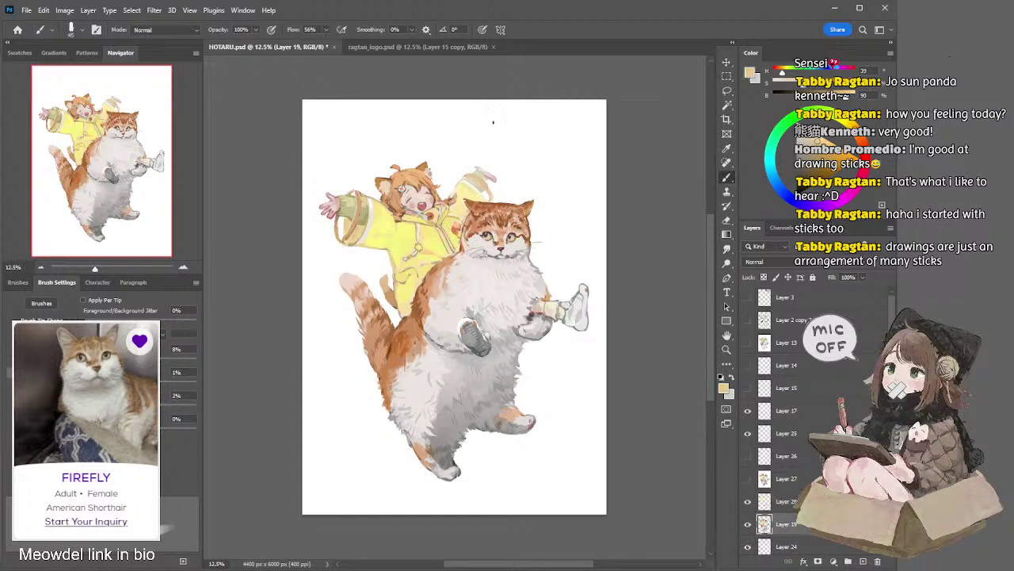
{"action": "key", "text": "e"}
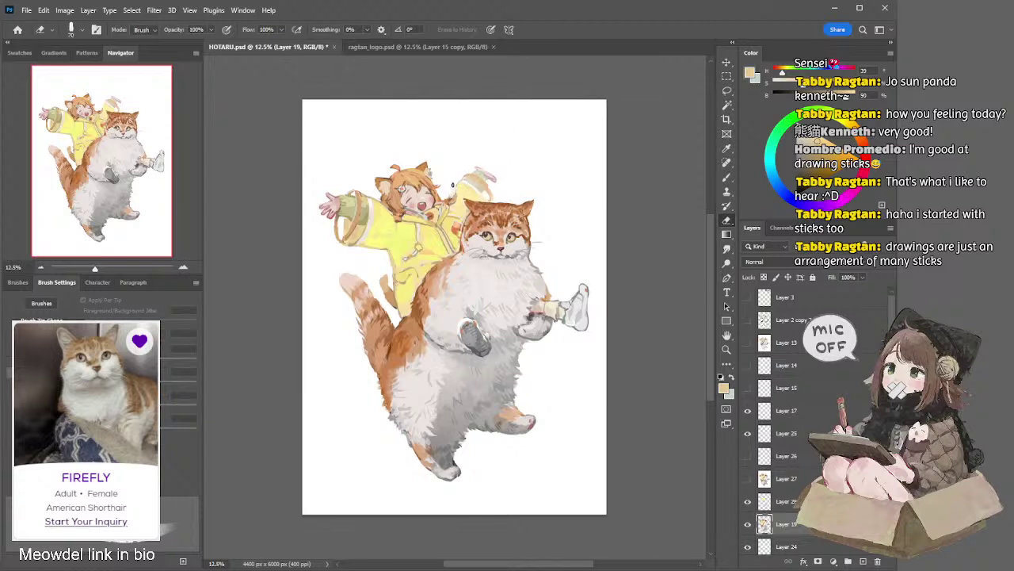
{"action": "key", "text": "b"}
Shade the underside of the outstretched sleeve on Layer 28 with sampled tan, and soften it with a 150-pixel eraser
{"action": "left_click", "coordinate": [397, 252], "text": "alt"}
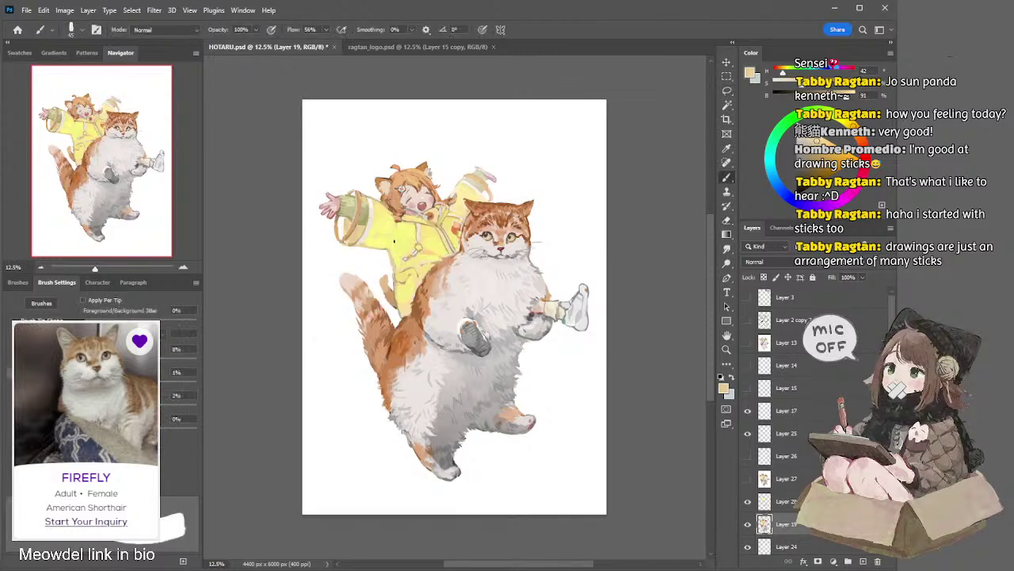
{"action": "left_click", "coordinate": [400, 245], "text": "ctrl"}
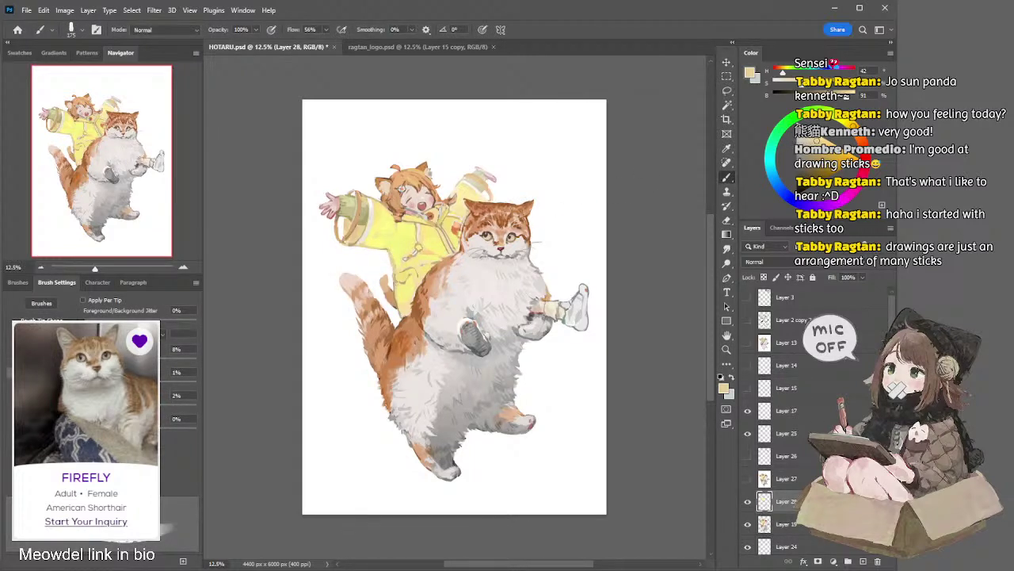
{"action": "left_click", "coordinate": [539, 209], "text": "alt"}
{"action": "left_click_drag", "start_coordinate": [368, 243], "coordinate": [393, 257]}
{"action": "left_click", "coordinate": [396, 252], "text": "alt"}
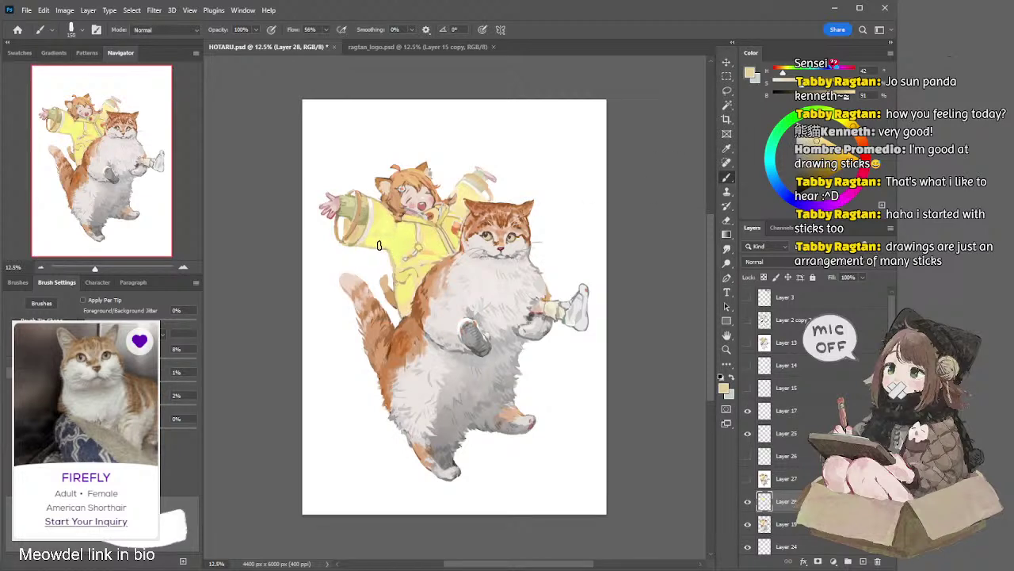
{"action": "key", "text": "e"}
{"action": "left_click_drag", "start_coordinate": [393, 254], "coordinate": [373, 247]}
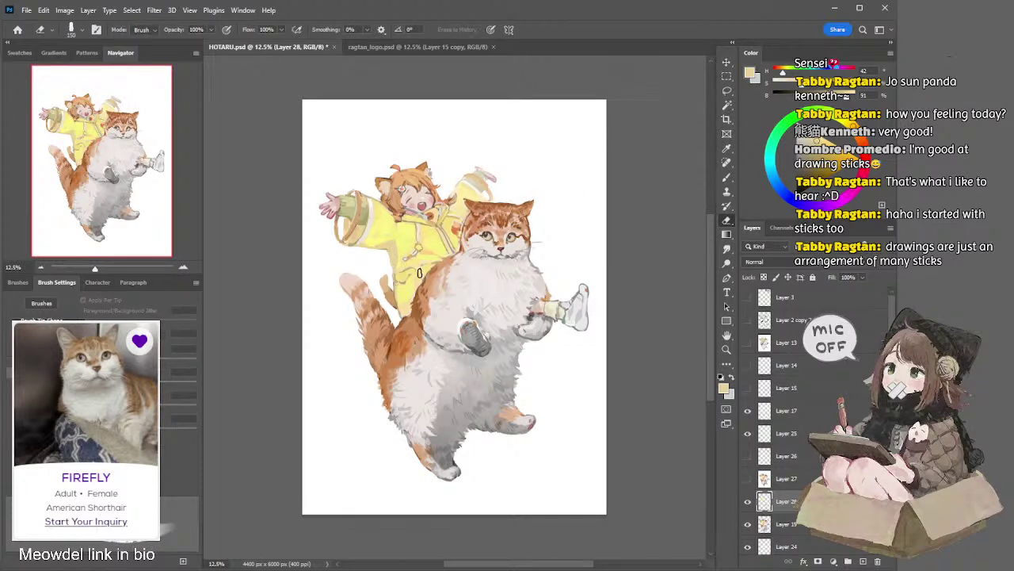
{"action": "key", "text": "b"}
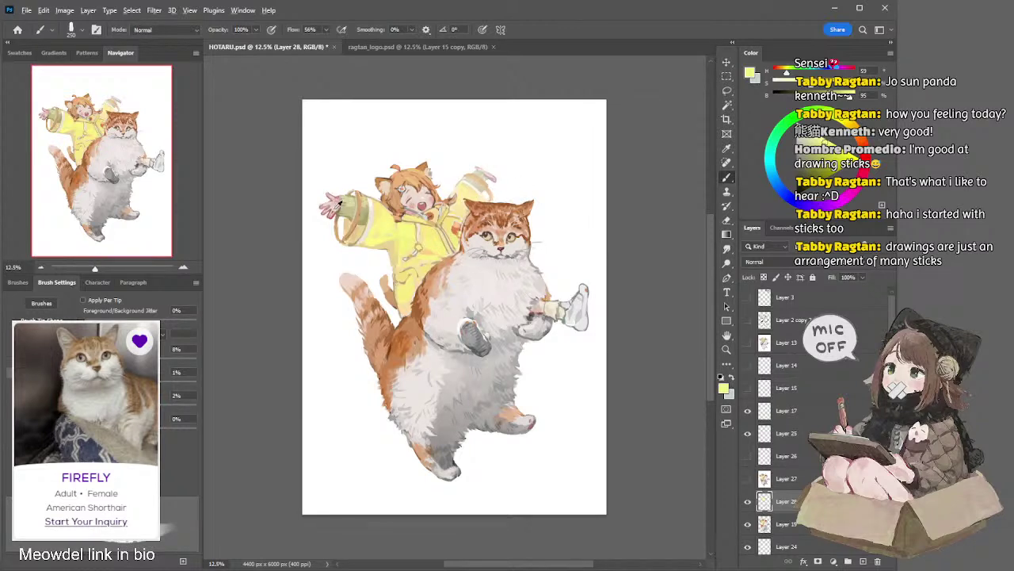
Retouch the child's outstretched hand on Layer 28 with sampled cream, dusty red and pink, reducing the brush to 50 pixels
{"action": "left_click", "coordinate": [334, 212], "text": "alt"}
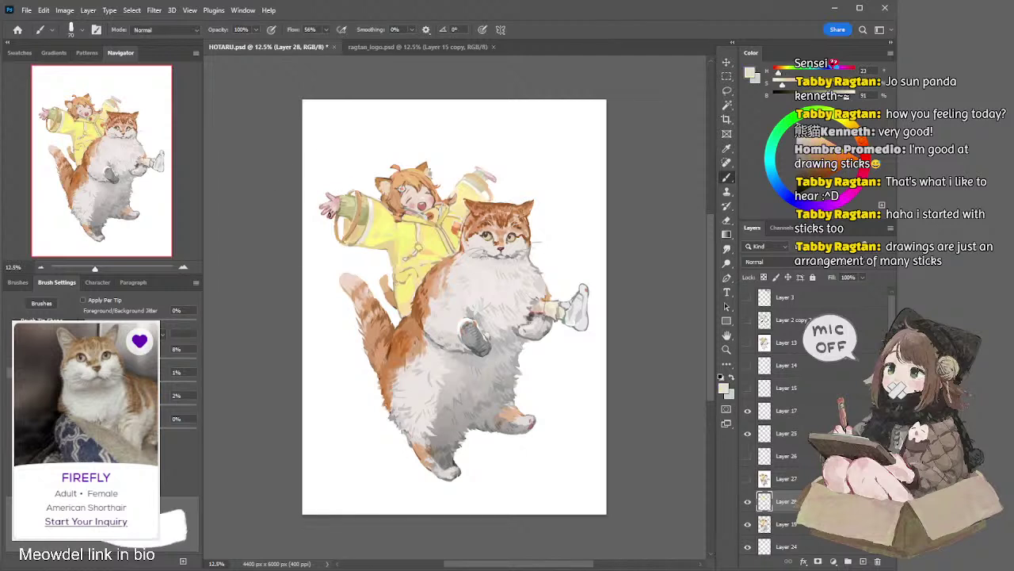
{"action": "left_click", "coordinate": [330, 205], "text": "alt"}
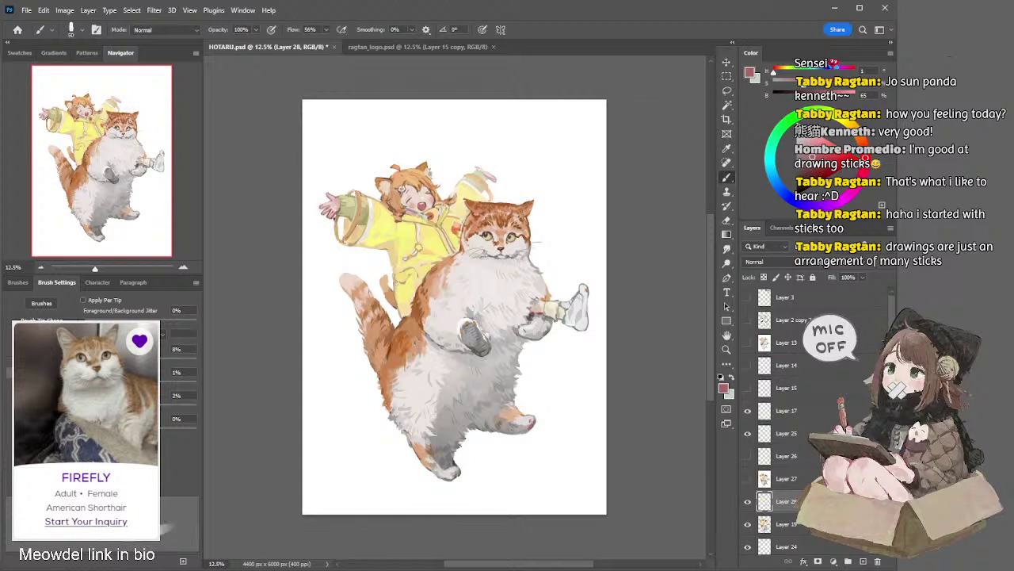
{"action": "left_click", "coordinate": [342, 213], "text": "alt"}
Paint the cat's chest fur above the front shoe on Layer 19 with sampled light grey and a 70-pixel brush
{"action": "key", "text": "l"}
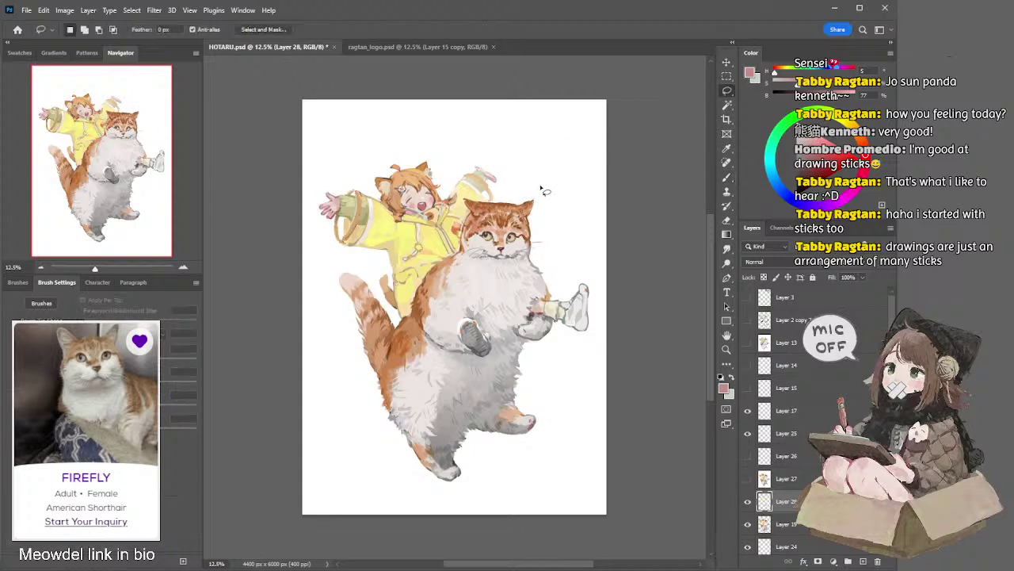
{"action": "left_click", "coordinate": [485, 301], "text": "ctrl"}
{"action": "key", "text": "b"}
{"action": "left_click", "coordinate": [476, 308], "text": "alt"}
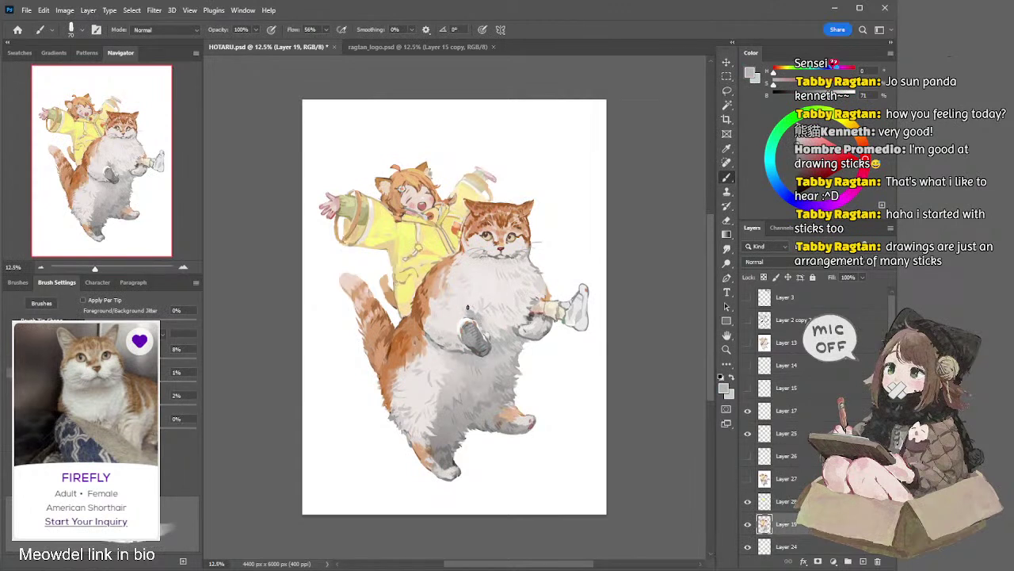
Smudge the grey fur of the cat's chest and belly on Layer 19 with the Smudge tool at 100% strength
{"action": "key", "text": "r"}
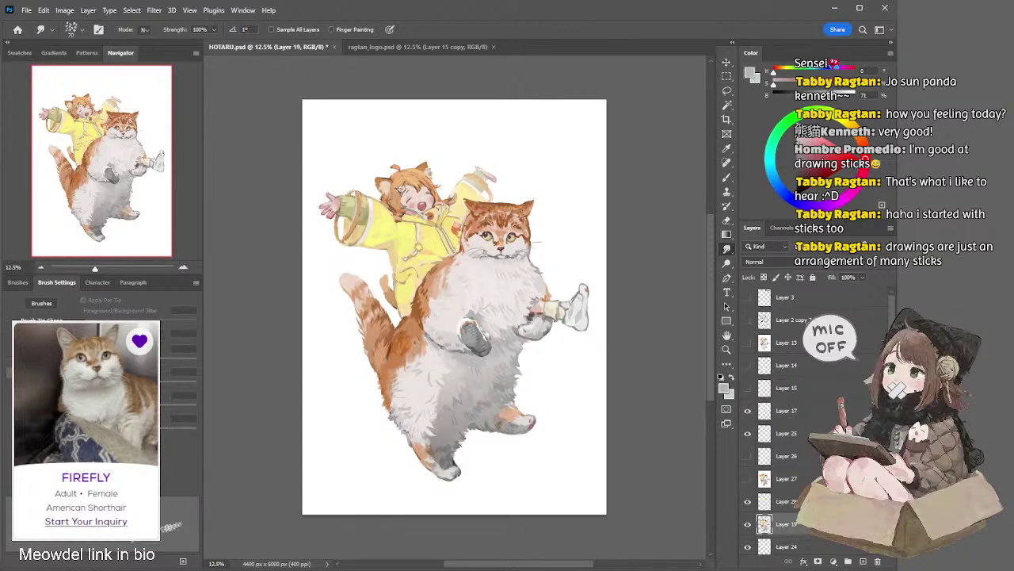
{"action": "key", "text": "l"}
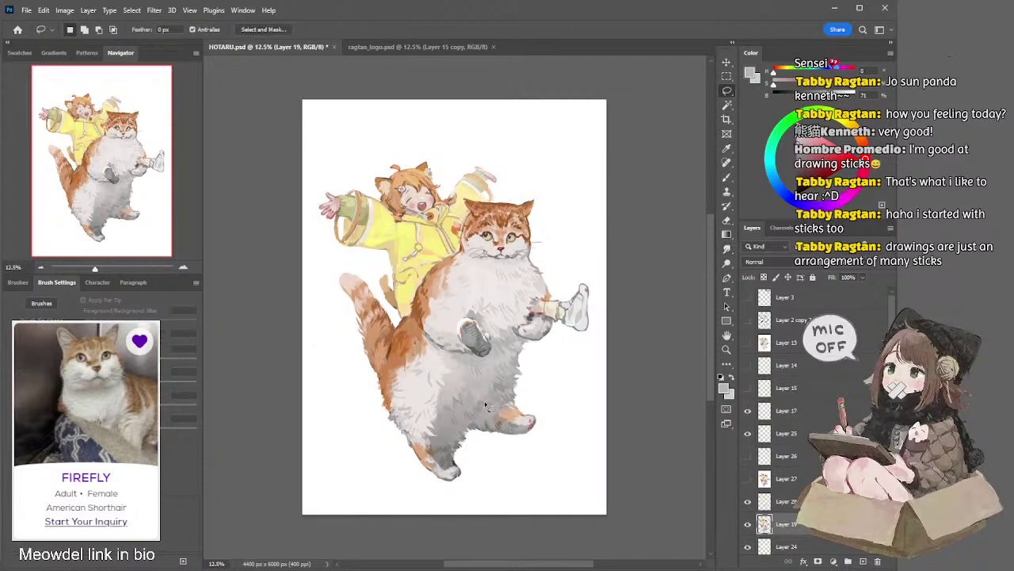
{"action": "key", "text": "r"}
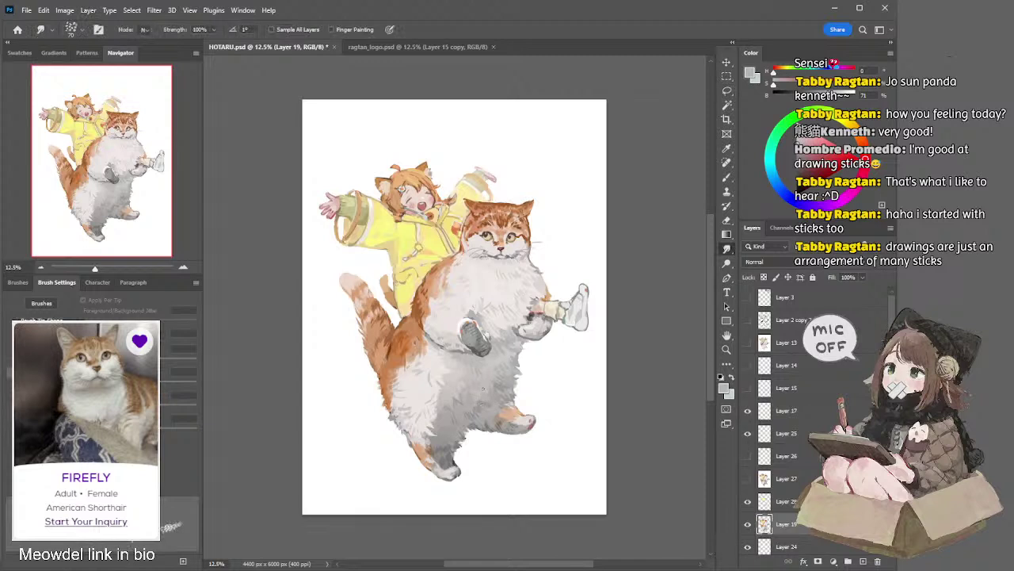
{"action": "key", "text": "l"}
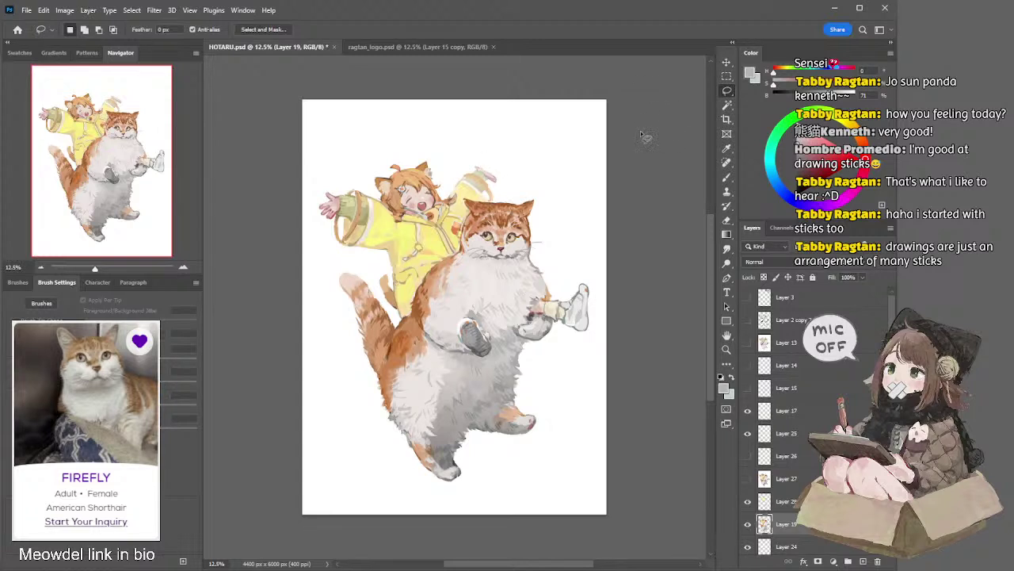
Retouch the cat's muzzle on Layer 19 with sampled pale grey at 45 pixels, and lasso around its cheek
{"action": "key", "text": "b"}
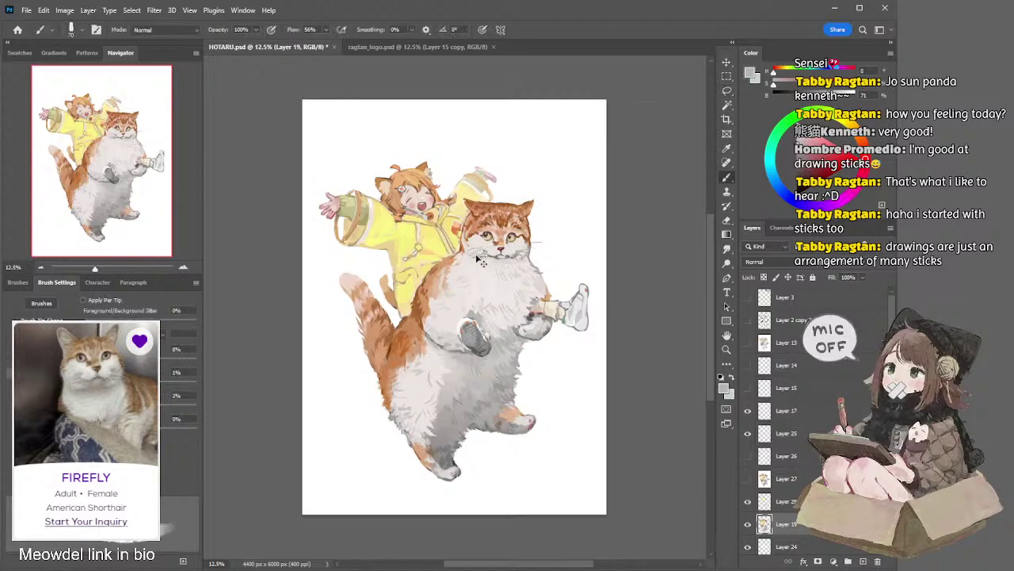
{"action": "left_click", "coordinate": [491, 253], "text": "alt"}
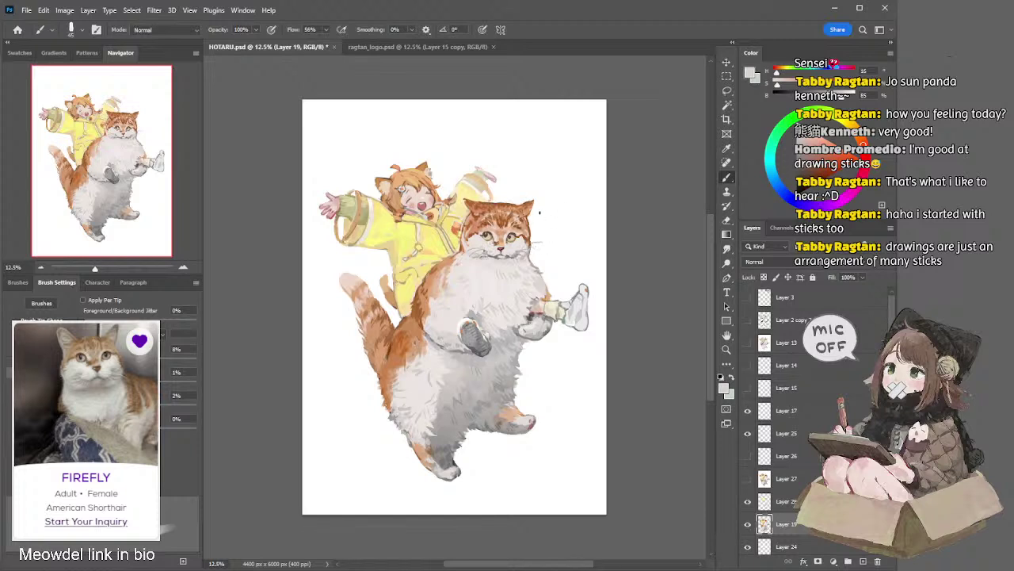
{"action": "key", "text": "l"}
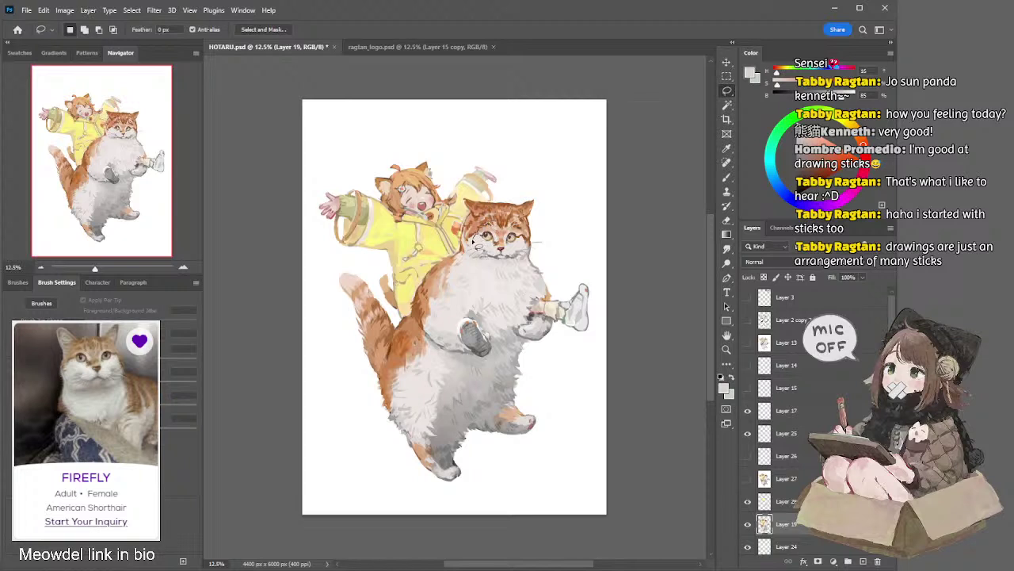
{"action": "mouse_move", "coordinate": [475, 266]}
{"action": "left_mouse_down"}
{"action": "mouse_move", "coordinate": [506, 270]}
{"action": "mouse_move", "coordinate": [522, 258]}
{"action": "mouse_move", "coordinate": [523, 229]}
{"action": "mouse_move", "coordinate": [486, 227]}
{"action": "left_mouse_up"}
Paint short strokes on the child's hair beside the face on Layer 19 with sampled orange tones, enlarging the brush to 60 pixels
{"action": "key", "text": "b"}
{"action": "left_click", "coordinate": [404, 191], "text": "alt"}
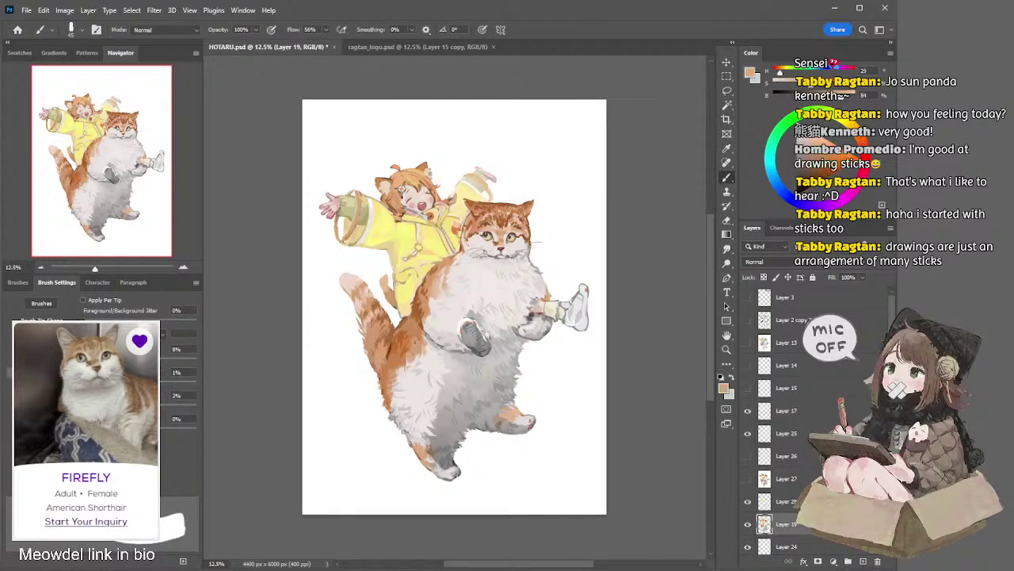
{"action": "mouse_move", "coordinate": [404, 191]}
{"action": "left_mouse_down"}
{"action": "mouse_move", "coordinate": [410, 187]}
{"action": "mouse_move", "coordinate": [410, 206]}
{"action": "left_mouse_up"}
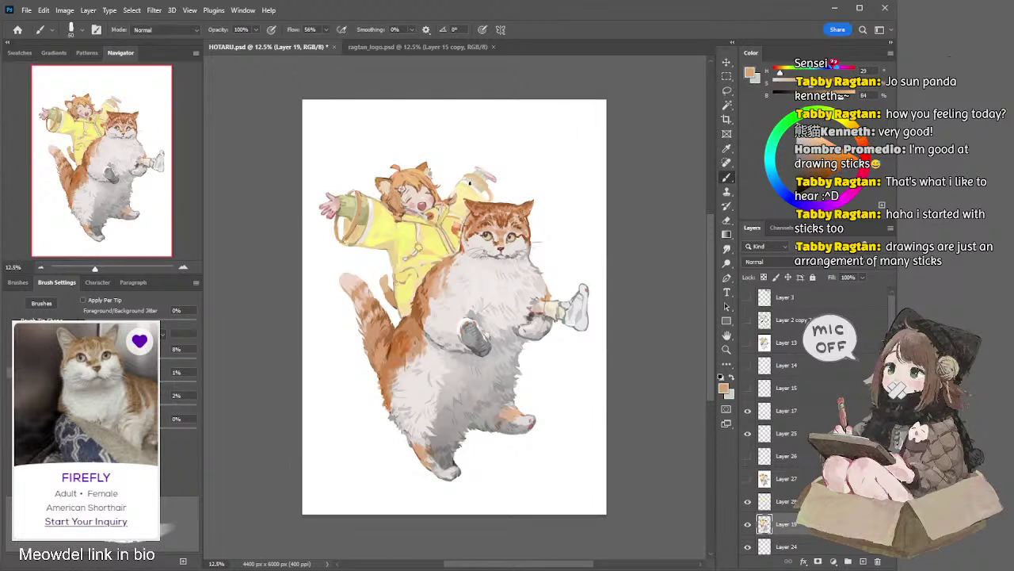
{"action": "left_click", "coordinate": [424, 166], "text": "alt"}
{"action": "left_click_drag", "start_coordinate": [404, 203], "coordinate": [409, 205]}
{"action": "left_click", "coordinate": [434, 191], "text": "alt"}
Detail the child's face on Layer 19 with a dusty red and a sampled pale pink, using a 45-pixel brush
{"action": "left_click", "coordinate": [810, 157]}
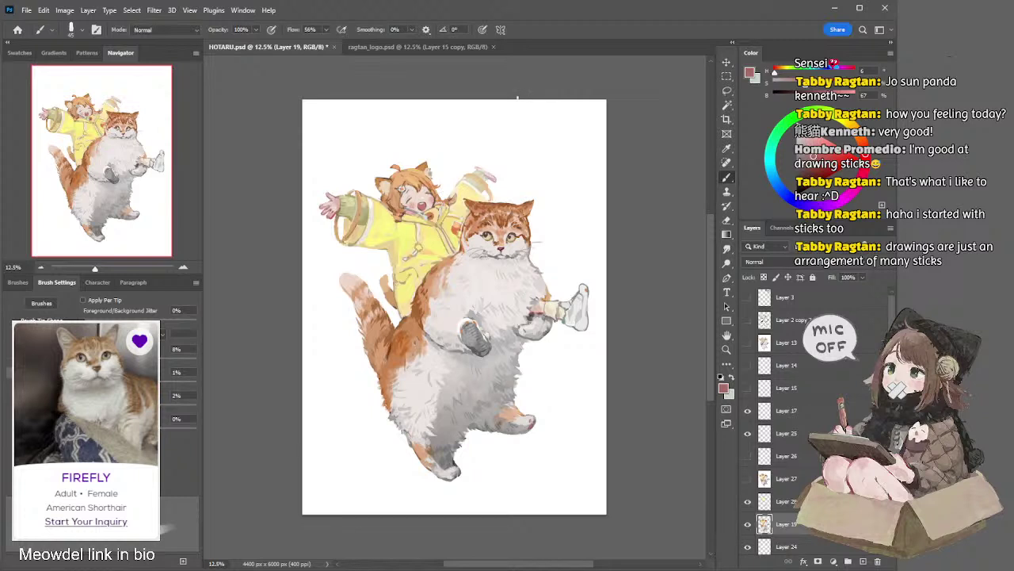
{"action": "left_click", "coordinate": [428, 189], "text": "alt"}
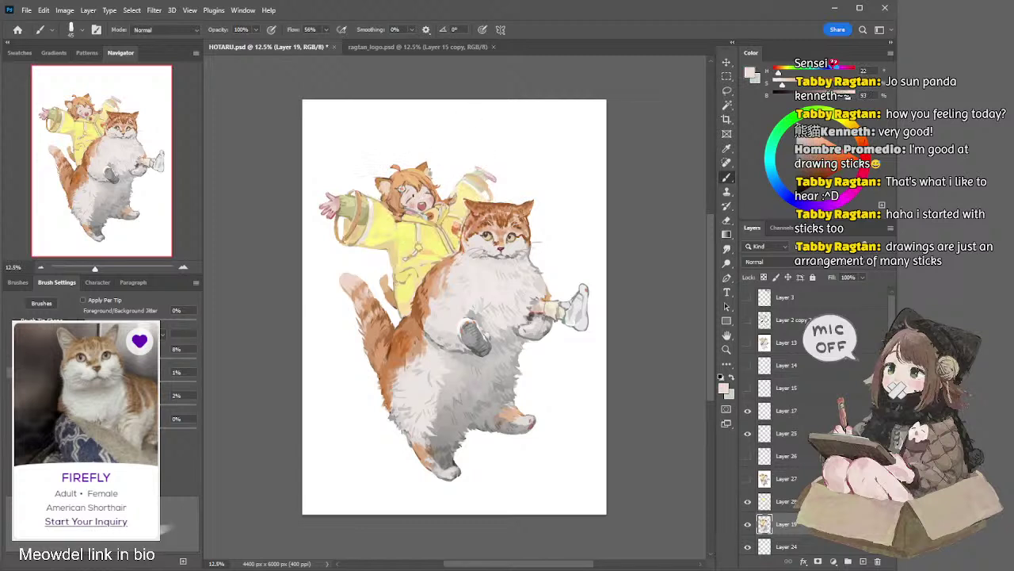
{"action": "key", "text": "l"}
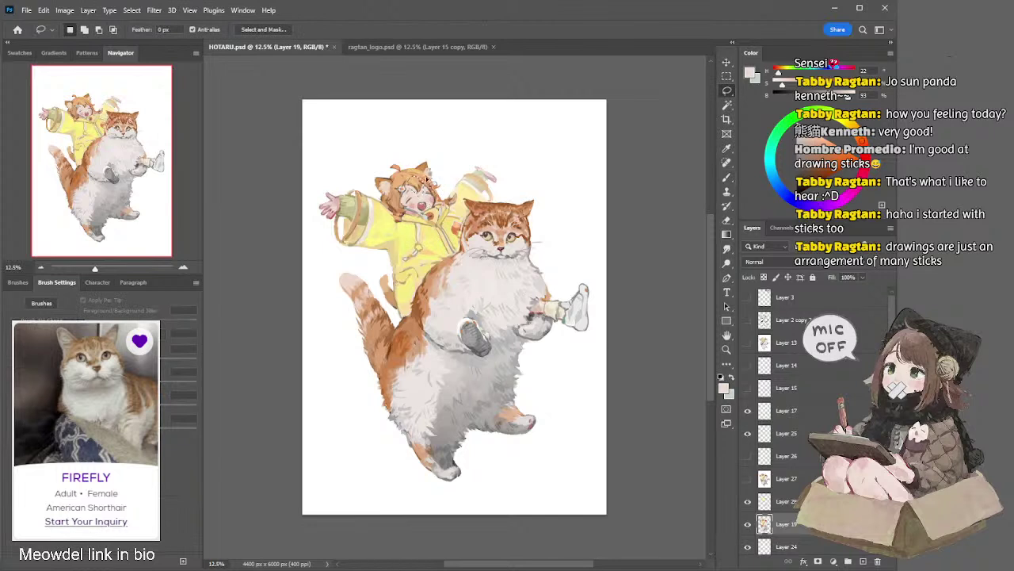
{"action": "key", "text": "shift"}
{"action": "key", "text": "b"}
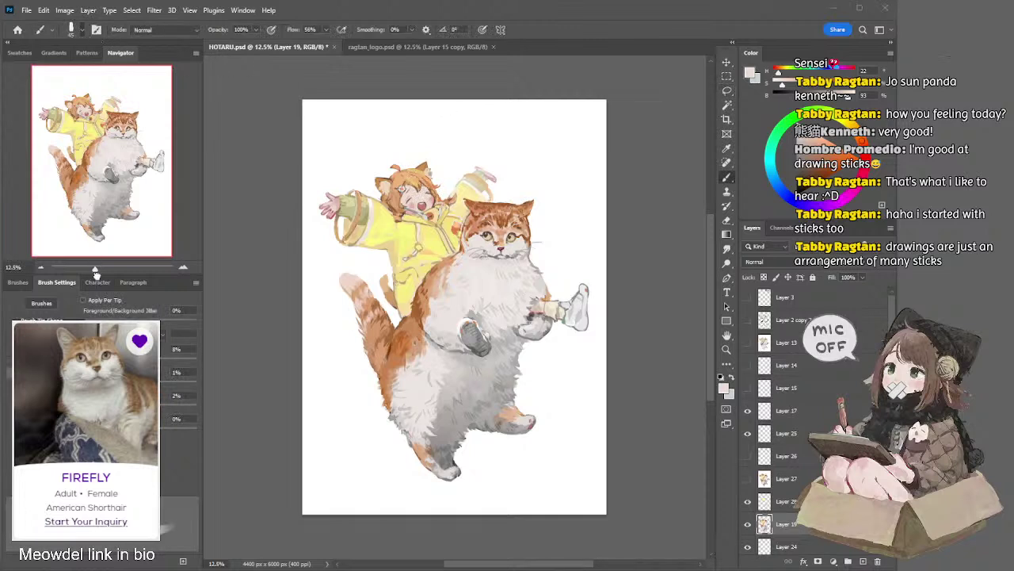
Retouch the child's face around the closed eyes on Layer 19, enlarging the brush to 125 pixels
{"action": "key", "text": "bracketright"}
{"action": "key", "text": "bracketright"}
{"action": "key", "text": "bracketright"}
{"action": "key", "text": "bracketright"}
{"action": "key", "text": "bracketright"}
{"action": "key", "text": "bracketright"}
{"action": "key", "text": "bracketright"}
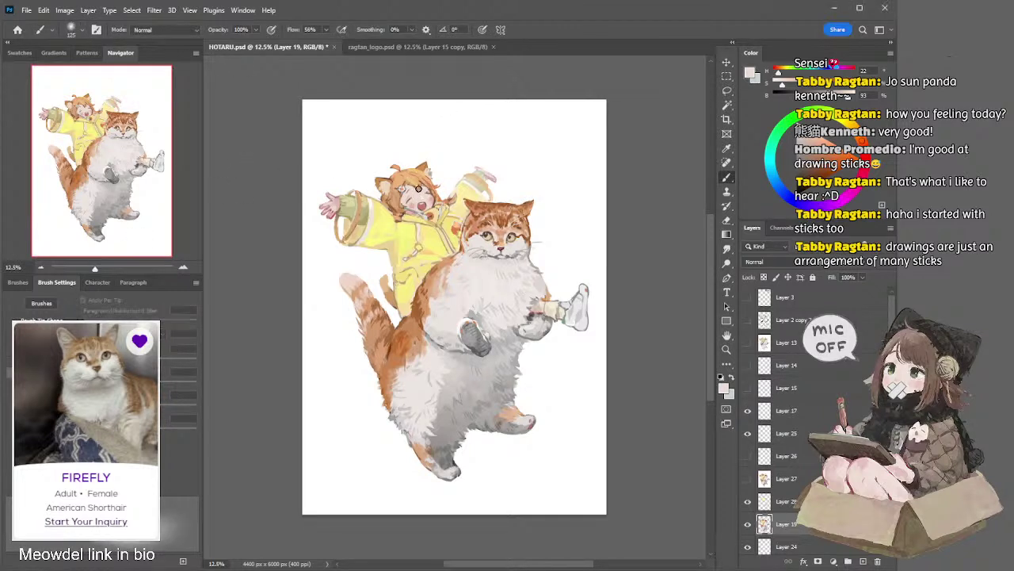
{"action": "key", "text": "bracketright"}
{"action": "key", "text": "bracketright"}
{"action": "key", "text": "bracketright"}
{"action": "key", "text": "bracketright"}
{"action": "key", "text": "l"}
{"action": "key", "text": "b"}
Paint the child's cuffs on Layer 28 with a sampled pale yellow, using a 100-pixel brush
{"action": "key", "text": "bracketleft"}
{"action": "key", "text": "bracketleft"}
{"action": "key", "text": "bracketleft"}
{"action": "key", "text": "bracketleft"}
{"action": "key", "text": "bracketleft"}
{"action": "key", "text": "bracketleft"}
{"action": "key", "text": "bracketleft"}
{"action": "key", "text": "bracketleft"}
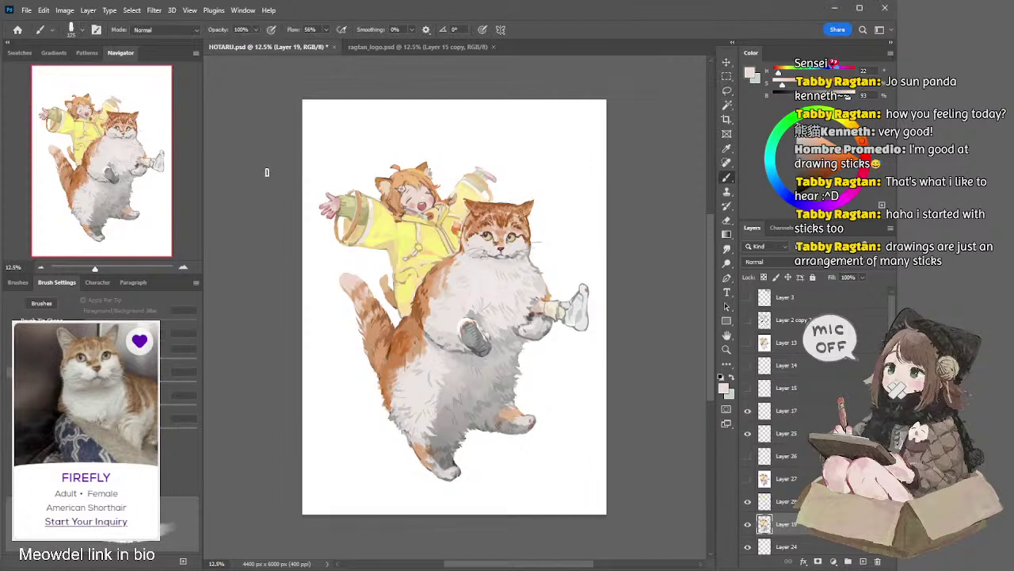
{"action": "left_click", "coordinate": [356, 208], "text": "alt"}
{"action": "key", "text": "alt+bracketright"}
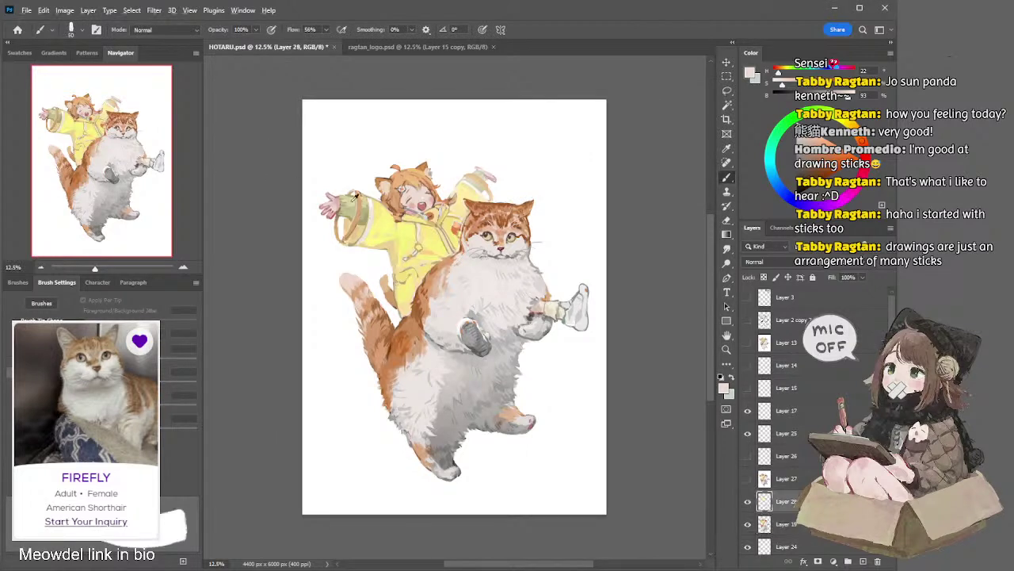
{"action": "key", "text": "bracketright"}
{"action": "key", "text": "bracketright"}
{"action": "key", "text": "bracketright"}
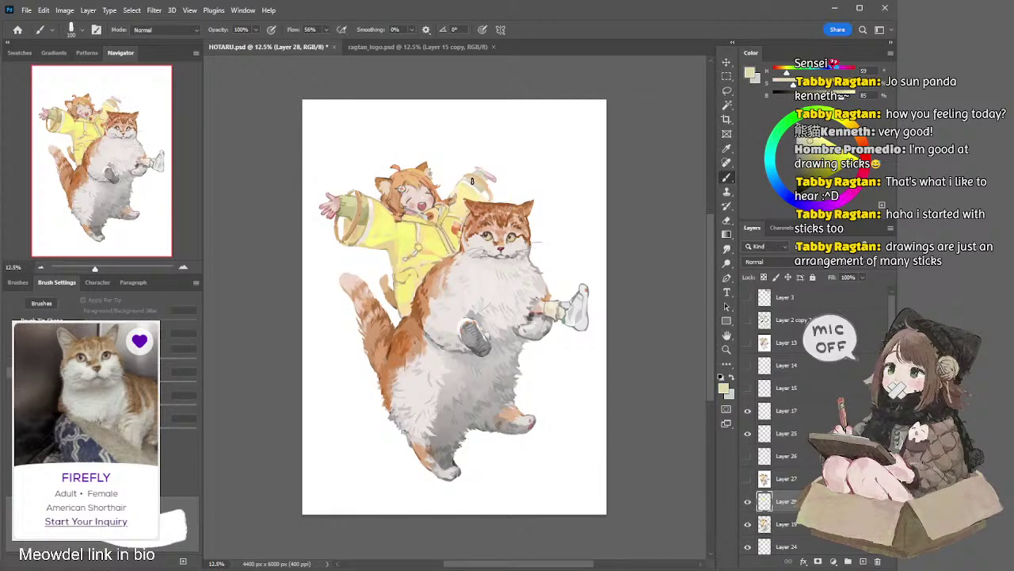
Sample the raised cuff's pale tone from Layer 19, create a new layer above Layer 28, and lighten the colour to 93% brightness
{"action": "key", "text": "alt+bracketleft"}
{"action": "left_click", "coordinate": [478, 176], "text": "alt"}
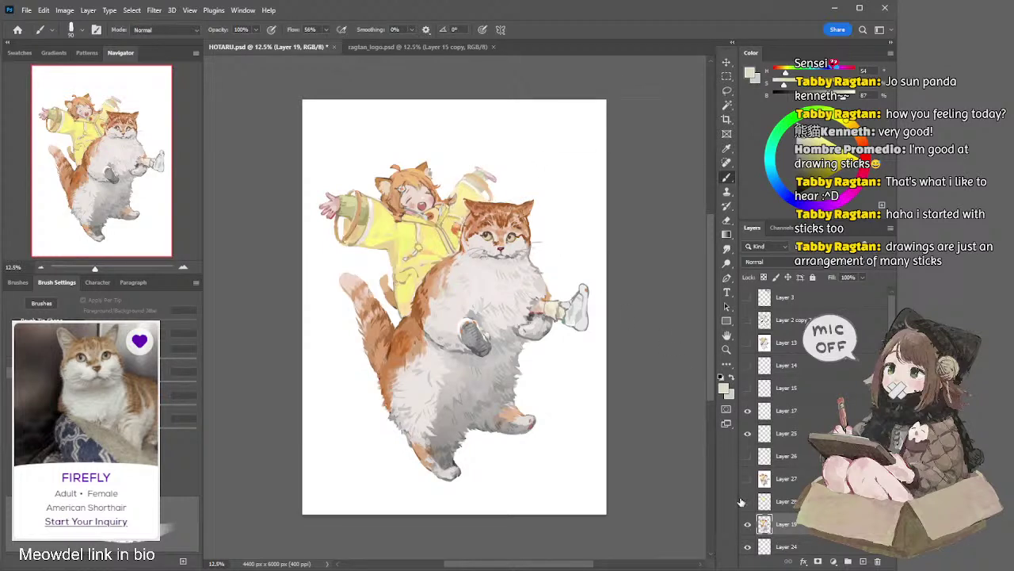
{"action": "left_click", "coordinate": [772, 500]}
{"action": "left_click", "coordinate": [863, 561]}
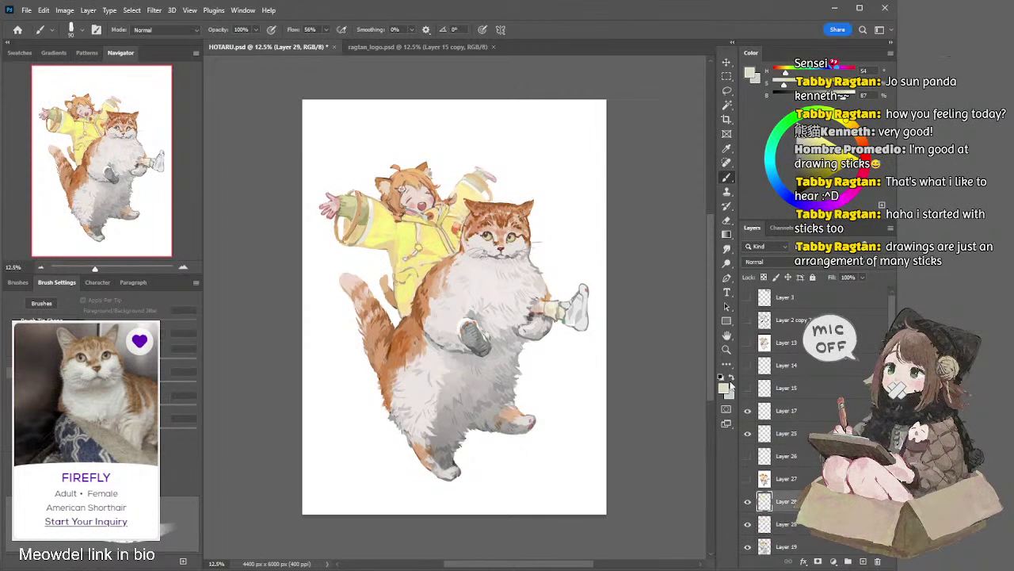
{"action": "left_click", "coordinate": [797, 125]}
Paint off-white highlights on both of the child's cuffs on Layer 29 with a 100-pixel brush, trimming the strokes with the Eraser
{"action": "key", "text": "bracketright"}
{"action": "key", "text": "e"}
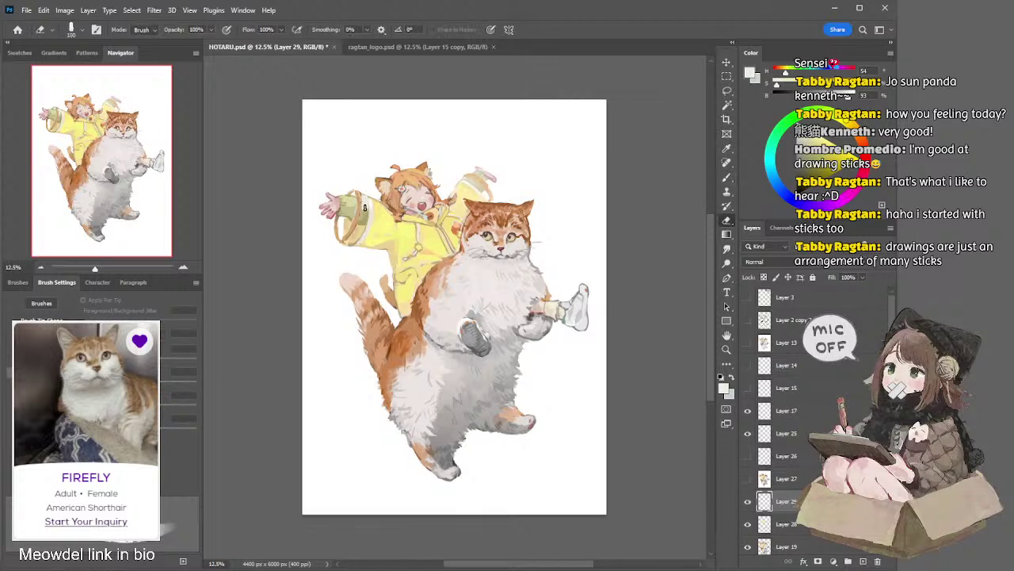
{"action": "key", "text": "b"}
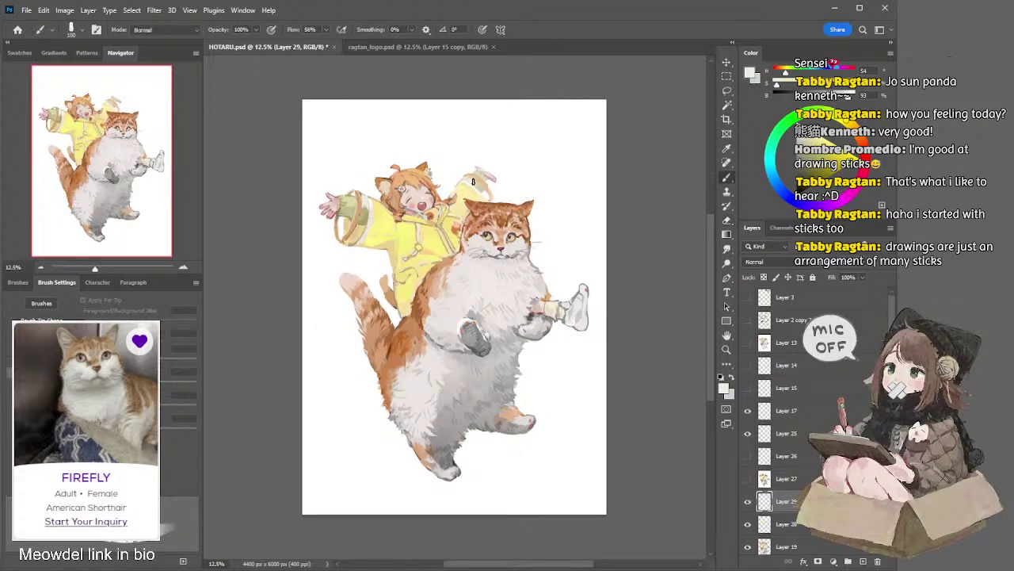
{"action": "key", "text": "e"}
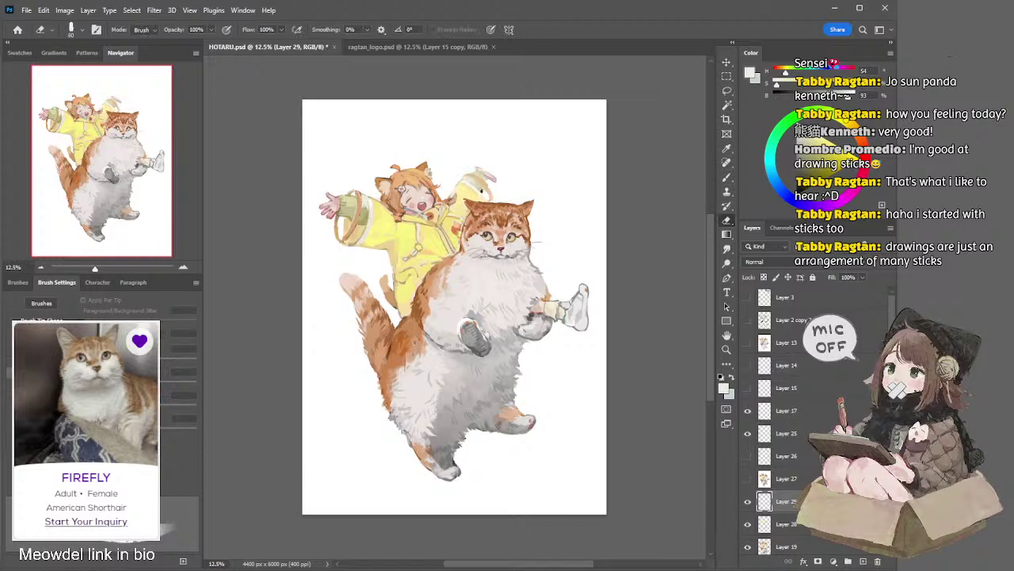
{"action": "key", "text": "b"}
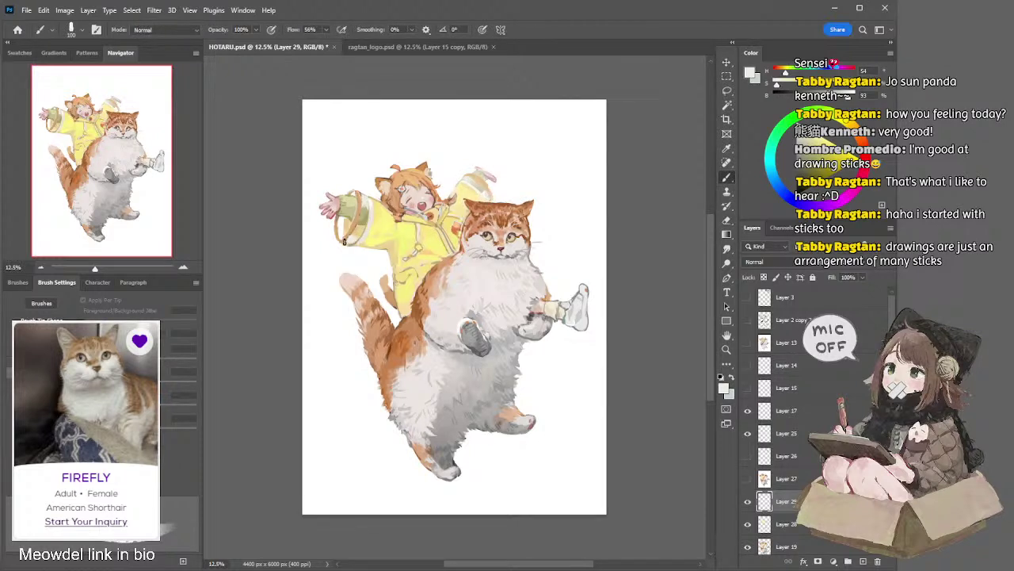
{"action": "key", "text": "e"}
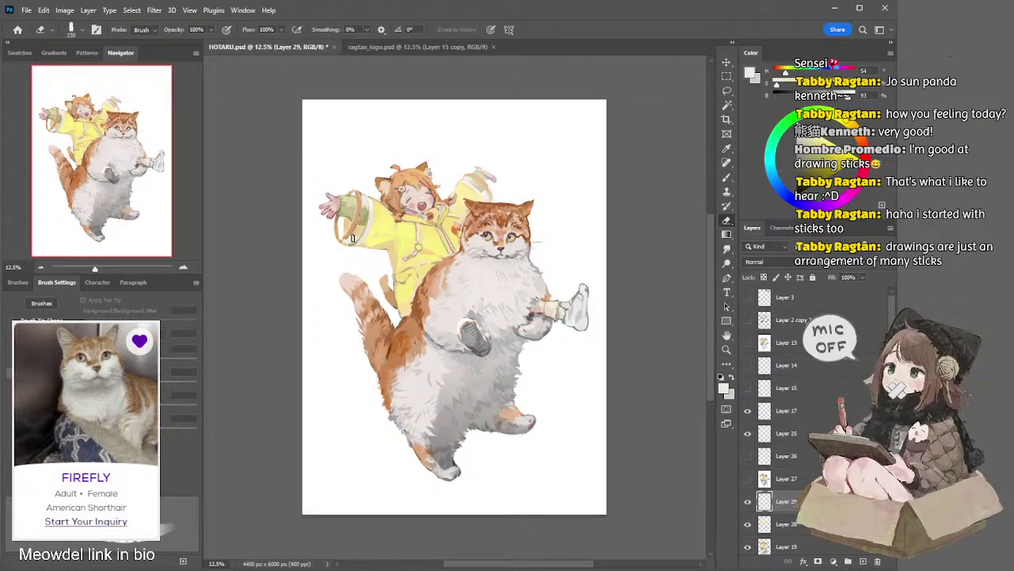
{"action": "key", "text": "b"}
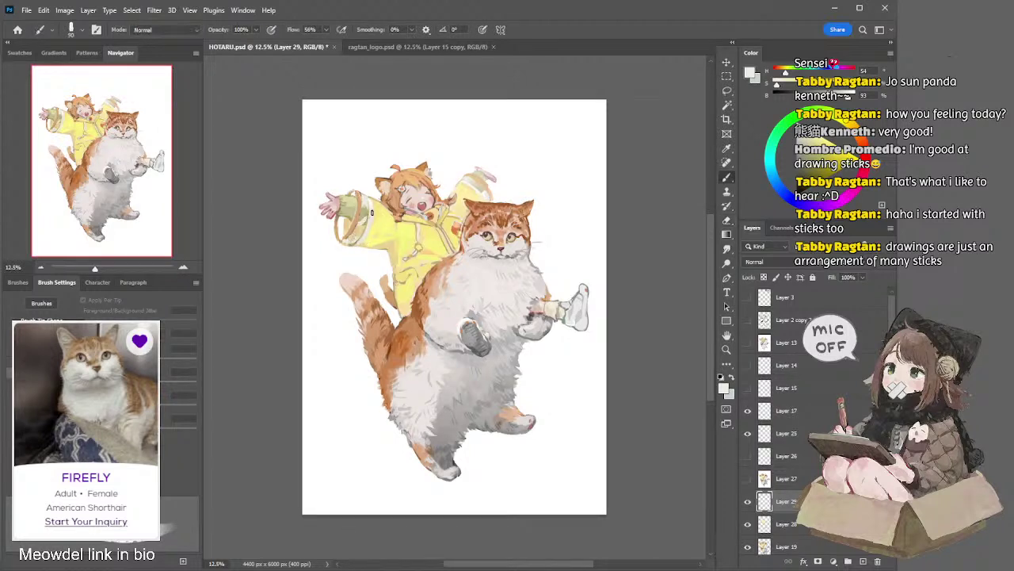
{"action": "key", "text": "e"}
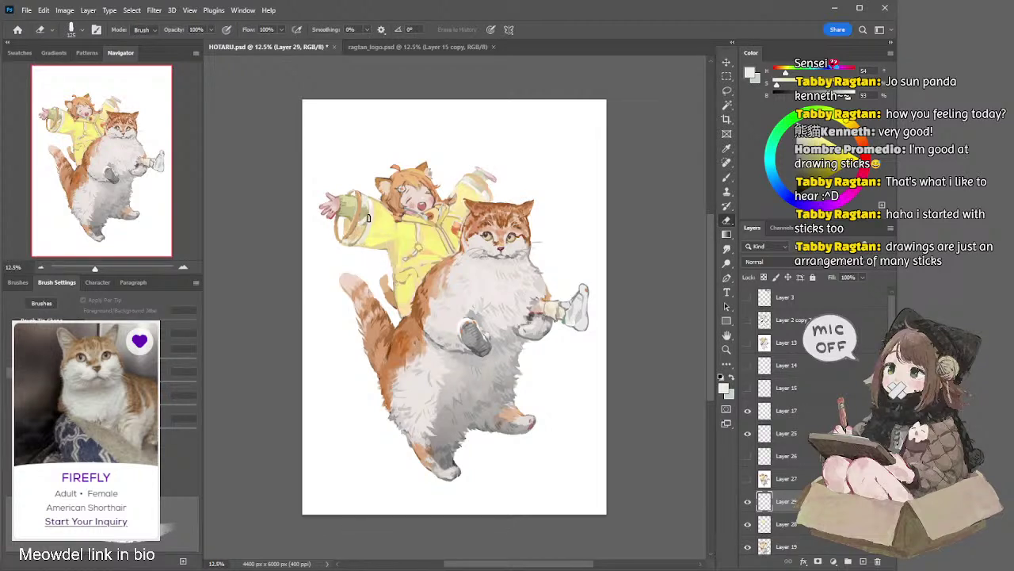
Refine the off-white cuff highlights on Layer 29 with a 125-pixel brush, and clean their edges with the Eraser enlarged to 300 pixels
{"action": "key", "text": "bracketright"}
{"action": "key", "text": "bracketright"}
{"action": "key", "text": "bracketright"}
{"action": "key", "text": "bracketright"}
{"action": "key", "text": "bracketright"}
{"action": "key", "text": "b"}
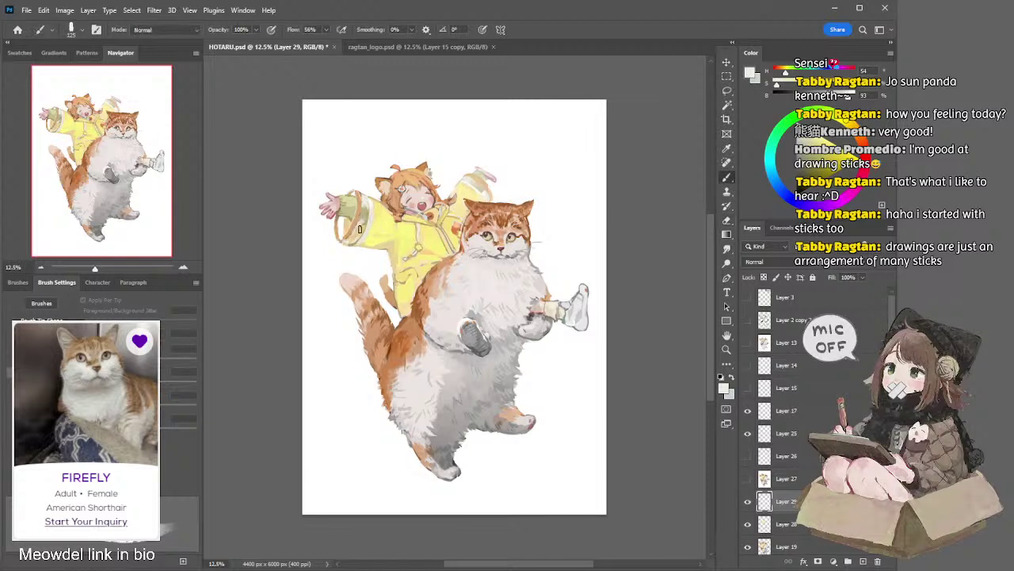
{"action": "key", "text": "e"}
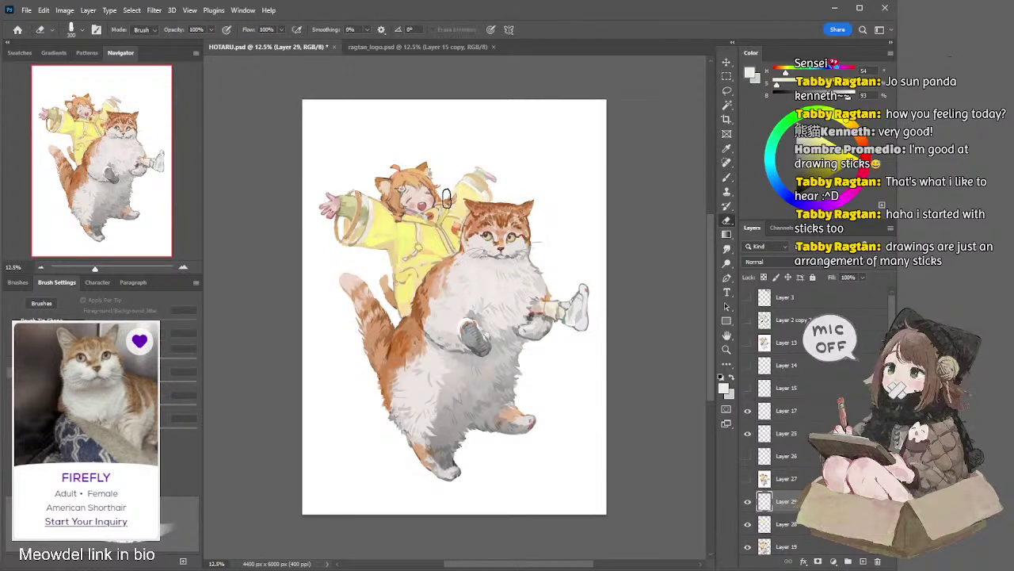
{"action": "key", "text": "b"}
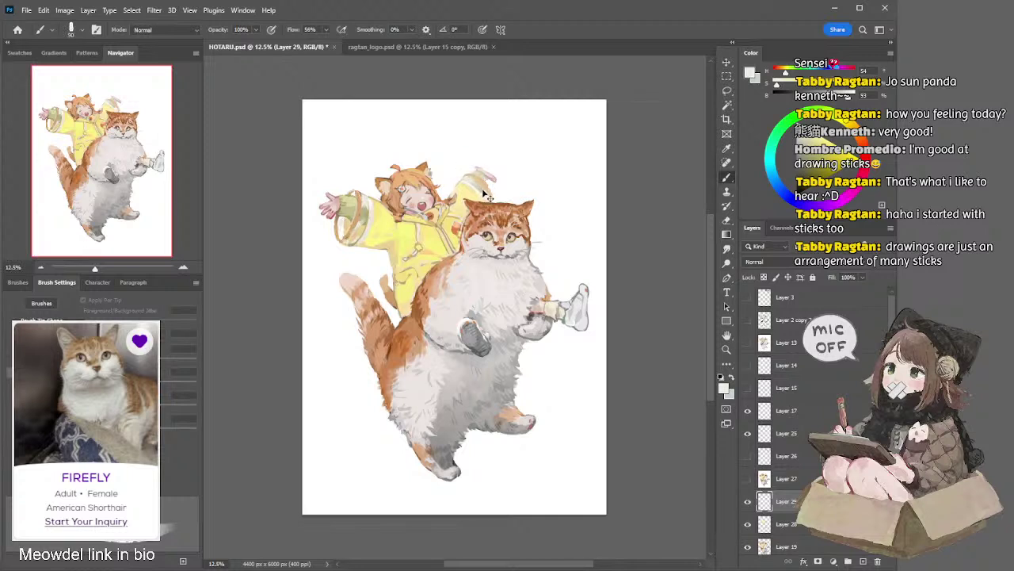
{"action": "key", "text": "e"}
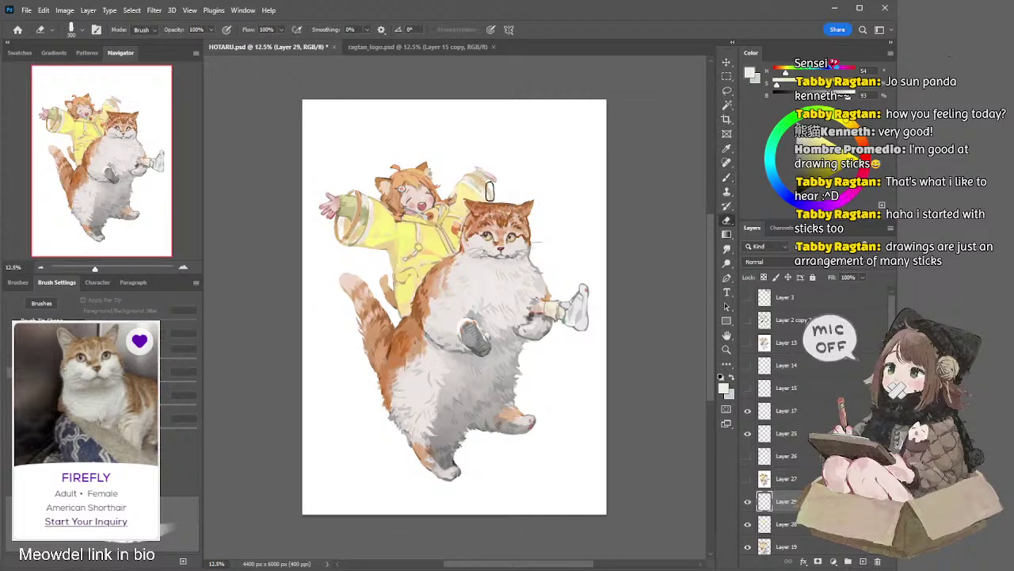
Paint the tan trim of both cuffs on Layer 19 with sampled orange-beige tones, using a 70-pixel brush
{"action": "key", "text": "l"}
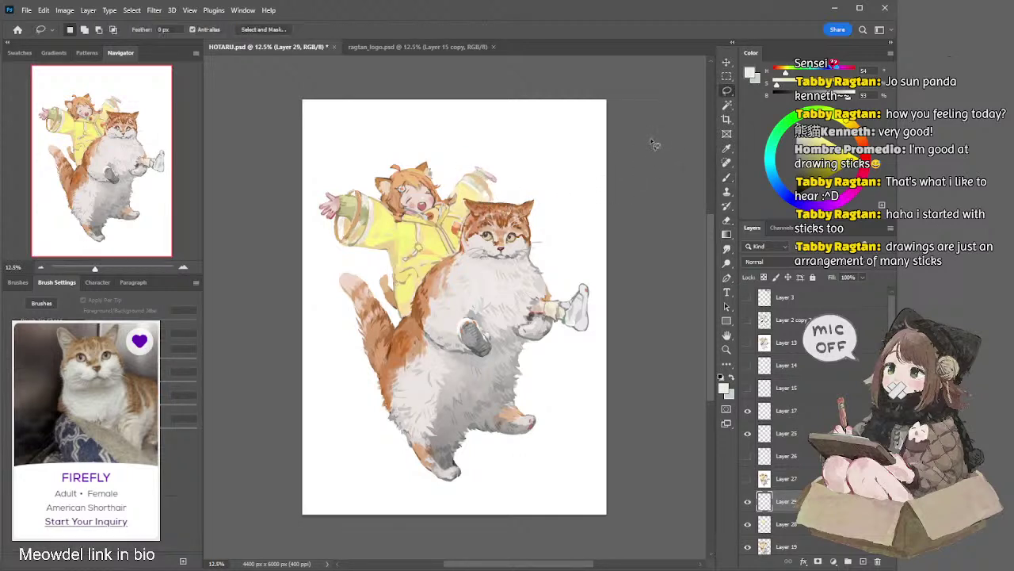
{"action": "left_click", "coordinate": [357, 234], "text": "ctrl"}
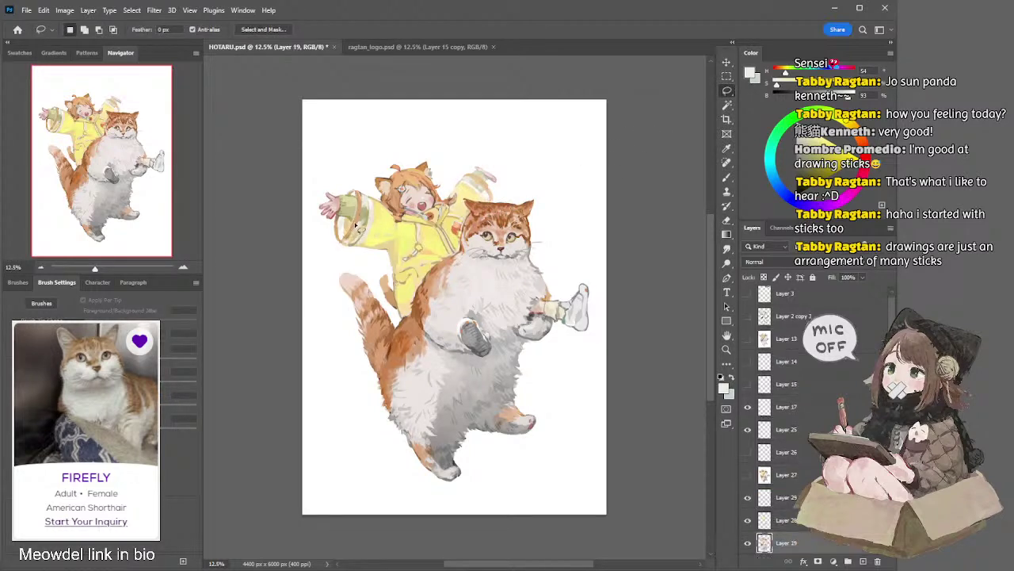
{"action": "key", "text": "b"}
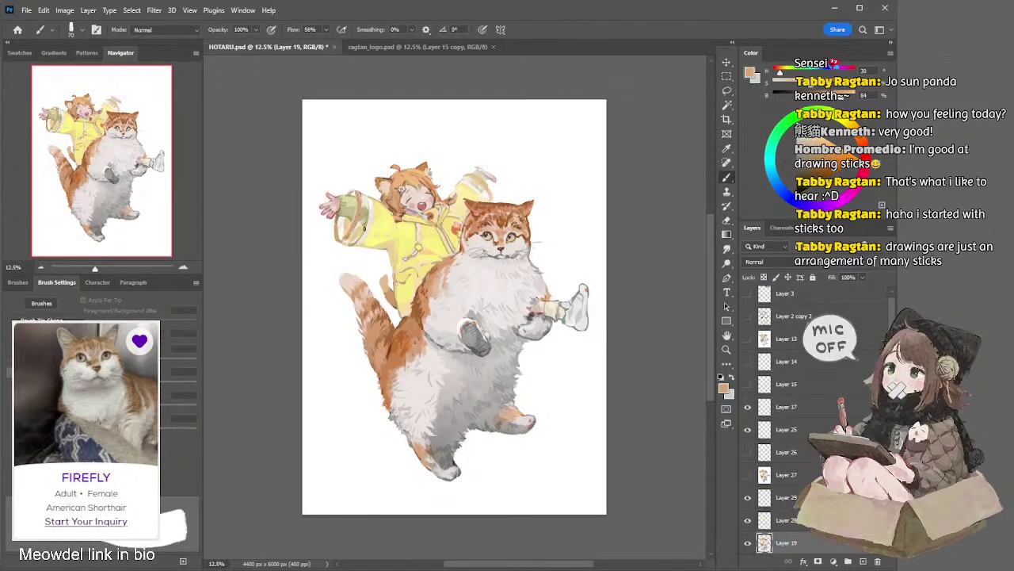
{"action": "left_click", "coordinate": [477, 176], "text": "alt"}
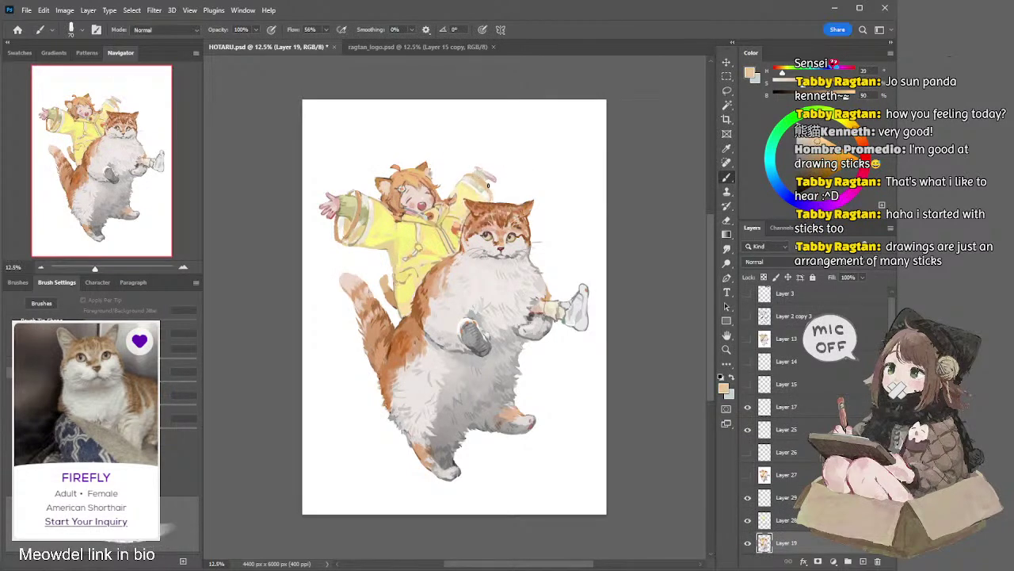
{"action": "left_click", "coordinate": [358, 198], "text": "alt"}
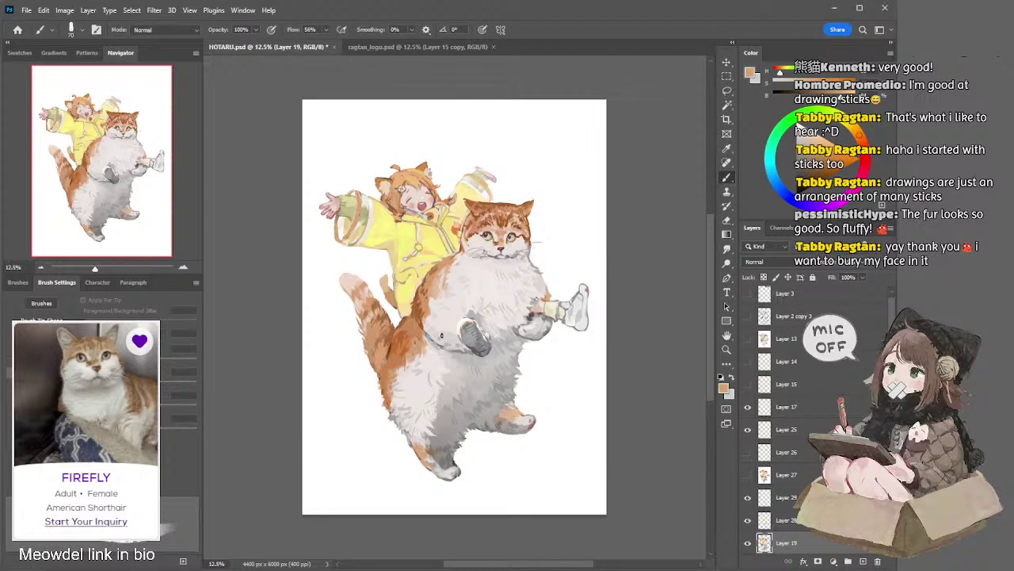
Paint short strokes beside the child's face on Layer 19 with a muted greyish pink, using a 60-pixel brush
{"action": "key", "text": "r"}
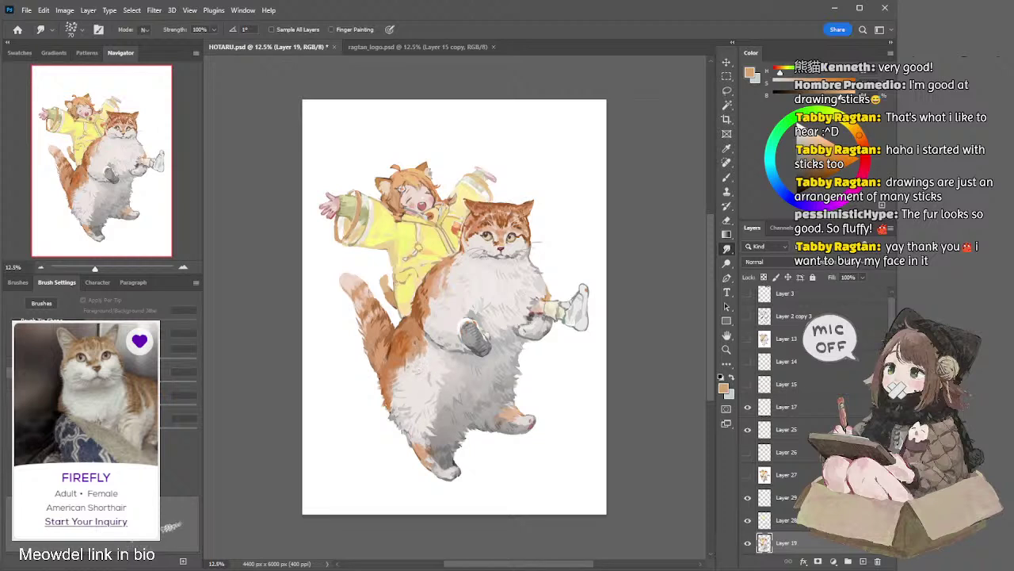
{"action": "key", "text": "l"}
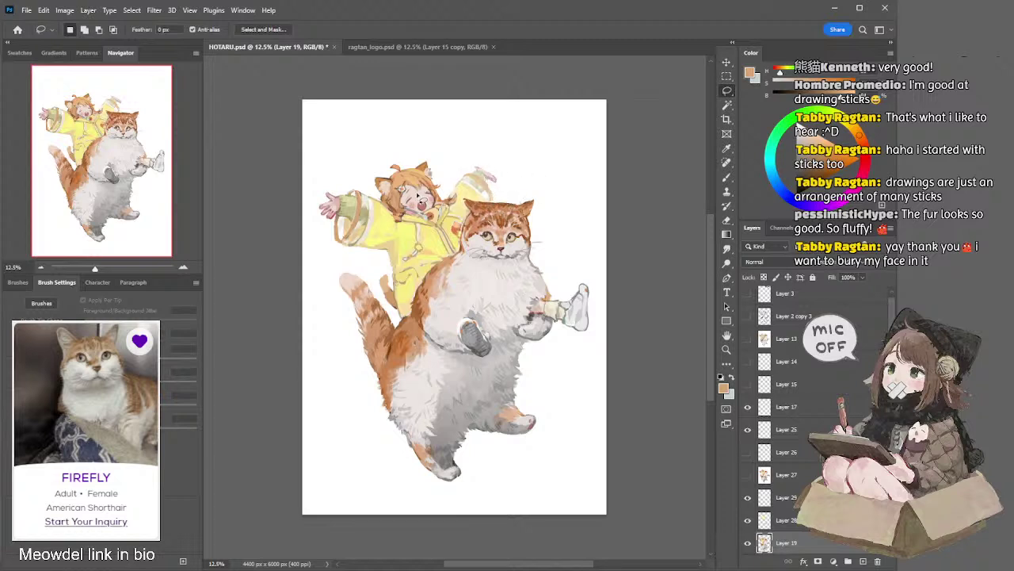
{"action": "key", "text": "b"}
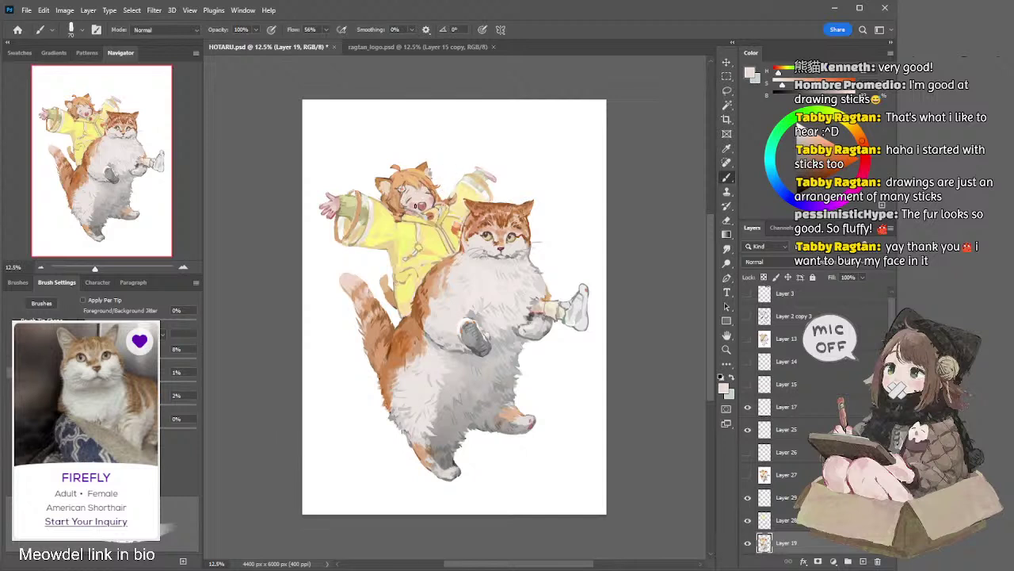
{"action": "left_click", "coordinate": [804, 143]}
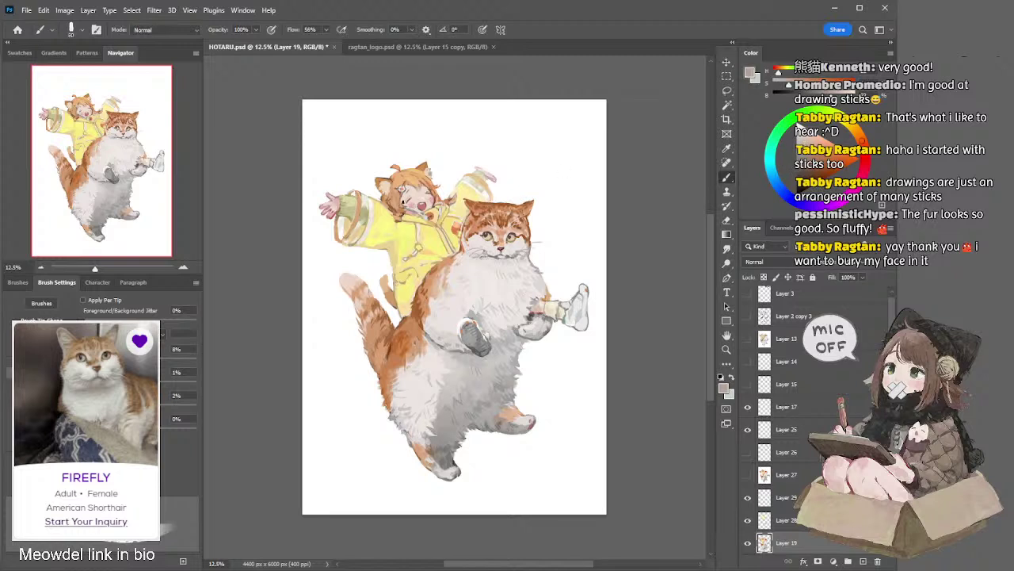
{"action": "left_click_drag", "start_coordinate": [403, 198], "coordinate": [404, 204]}
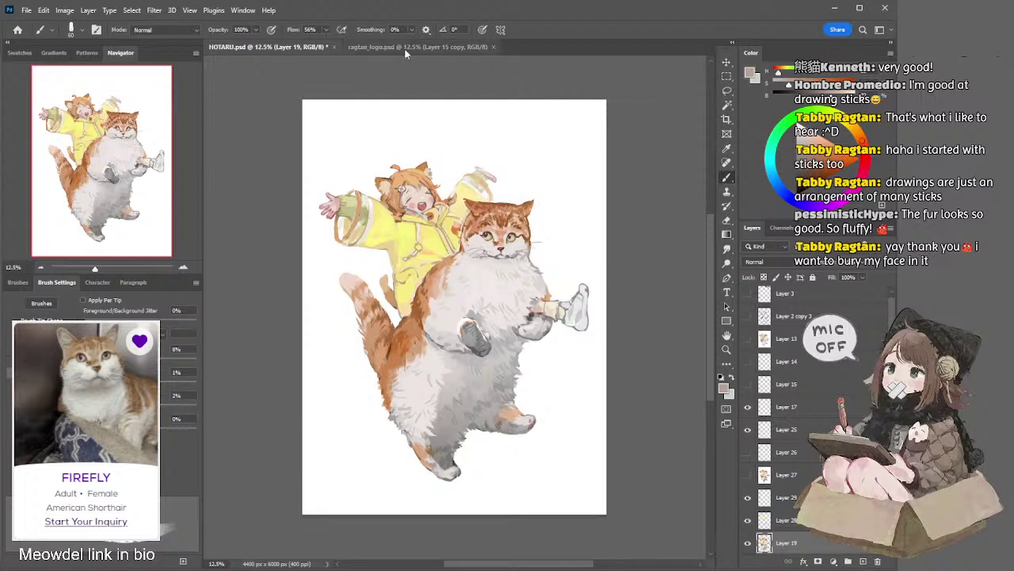
{"action": "left_click_drag", "start_coordinate": [402, 198], "coordinate": [402, 193]}
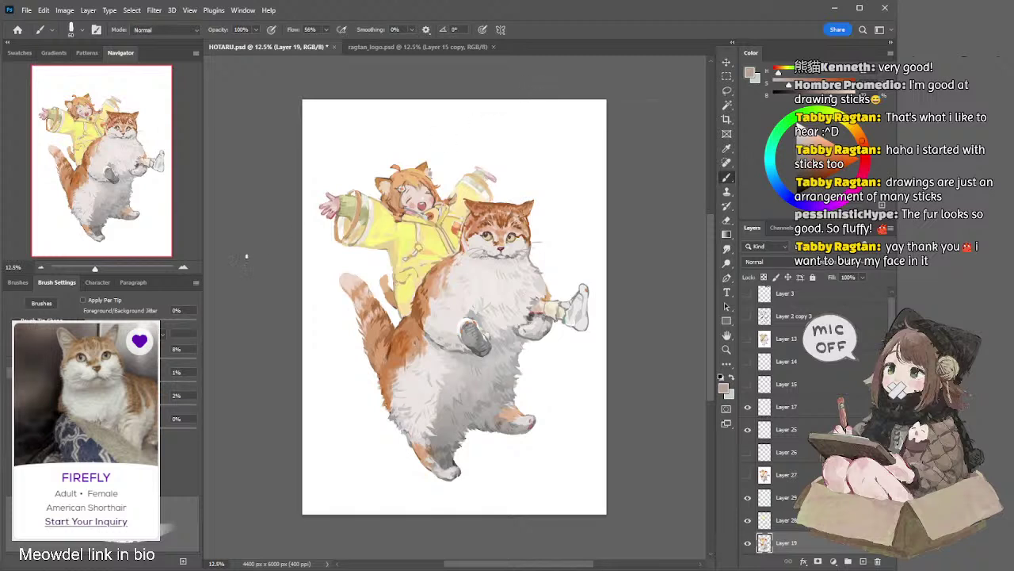
Retouch the child's hair and cuff trim on Layer 19 with sampled light orange and tan at 45 pixels, erasing along the outstretched cuff
{"action": "key", "text": "ctrl+plus"}
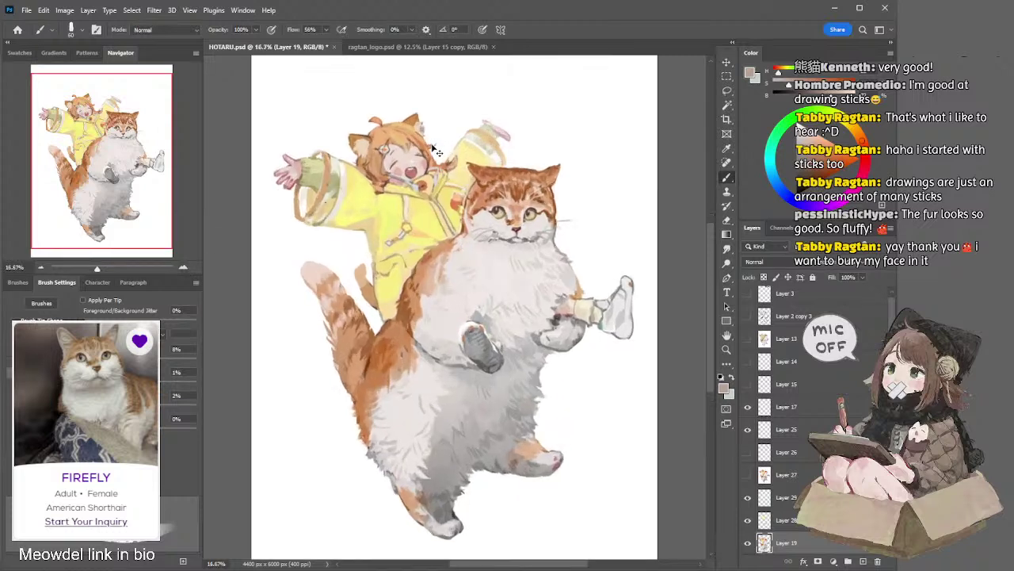
{"action": "left_click", "coordinate": [406, 125], "text": "alt"}
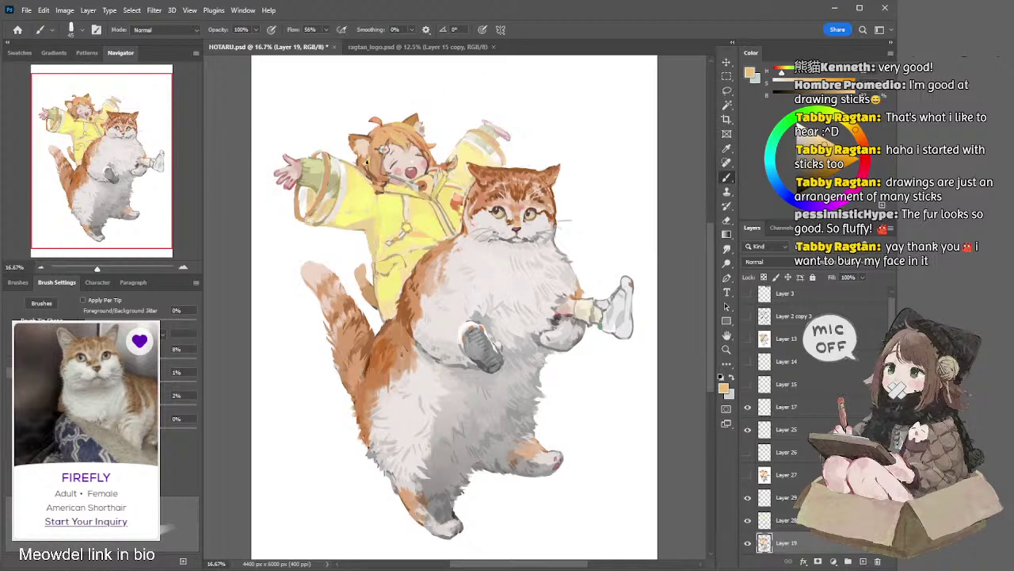
{"action": "key", "text": "e"}
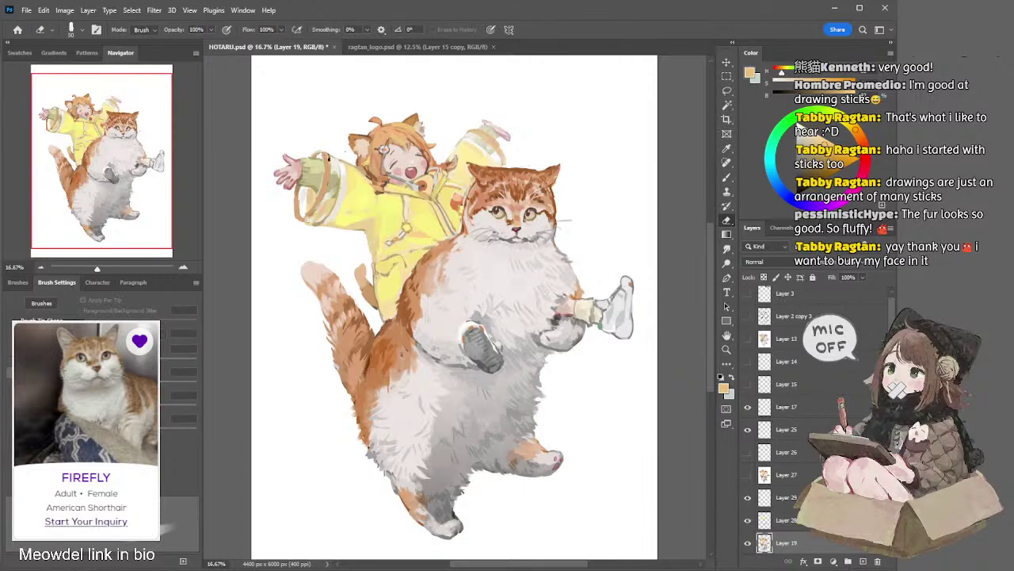
{"action": "key", "text": "b"}
{"action": "left_click", "coordinate": [328, 162], "text": "alt"}
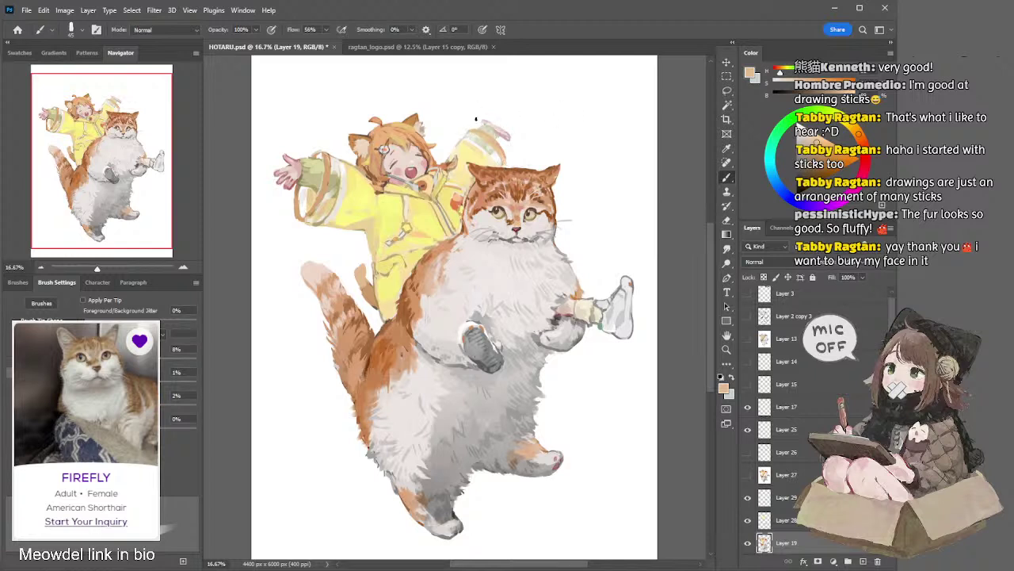
Paint white highlights on the raised cuff on Layer 29 with a 45-pixel brush, and trim them with the Eraser
{"action": "key", "text": "l"}
{"action": "left_click_drag", "start_coordinate": [480, 136], "coordinate": [484, 140]}
{"action": "key", "text": "b"}
{"action": "key", "text": "x"}
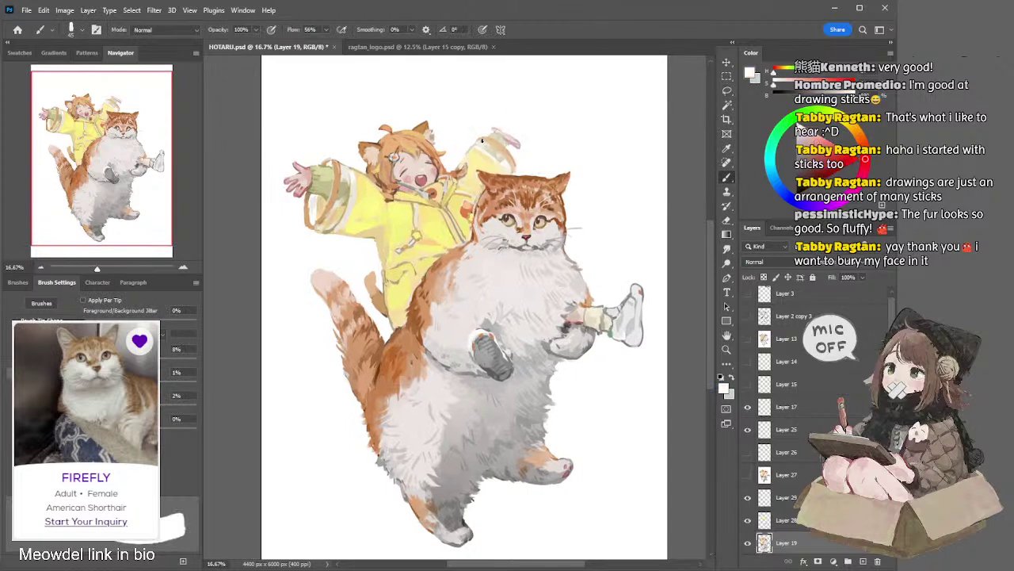
{"action": "left_click", "coordinate": [481, 143], "text": "ctrl"}
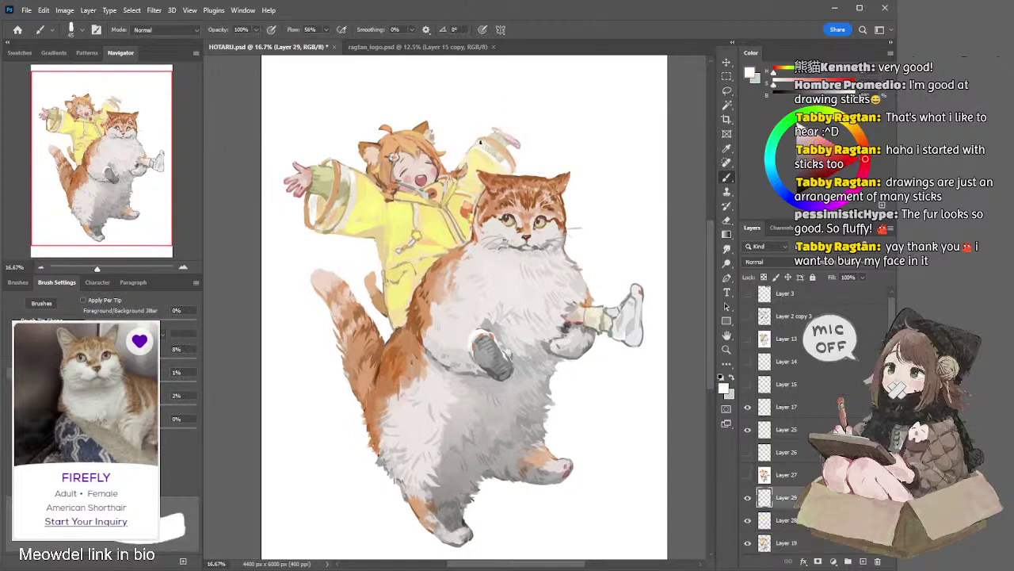
{"action": "key", "text": "e"}
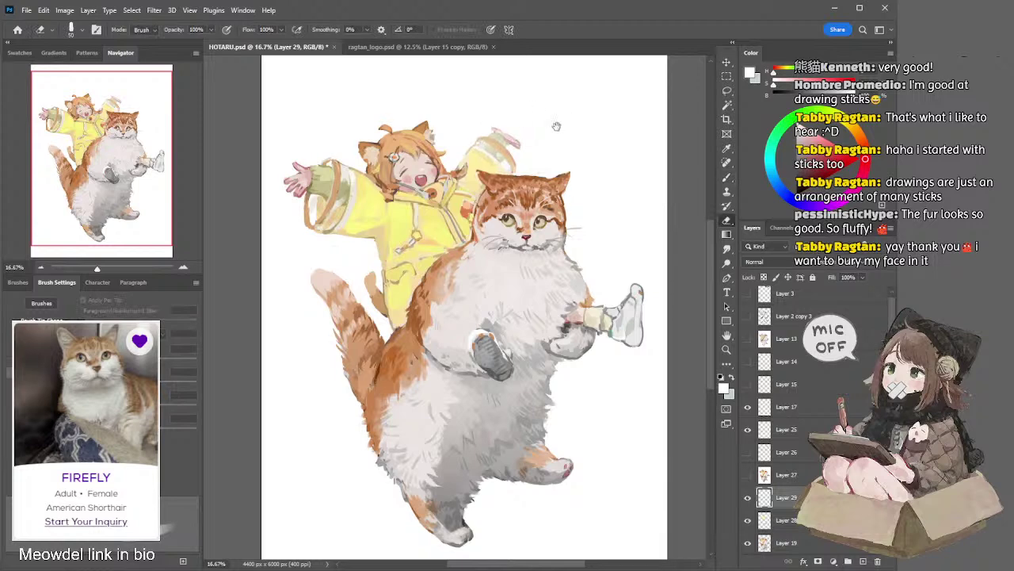
Undo the last highlight edit, and sample a light grey from the yellow coat on Layer 19 for a 30-pixel brush
{"action": "key", "text": "ctrl+z"}
{"action": "left_click", "coordinate": [462, 223], "text": "ctrl"}
{"action": "key", "text": "l"}
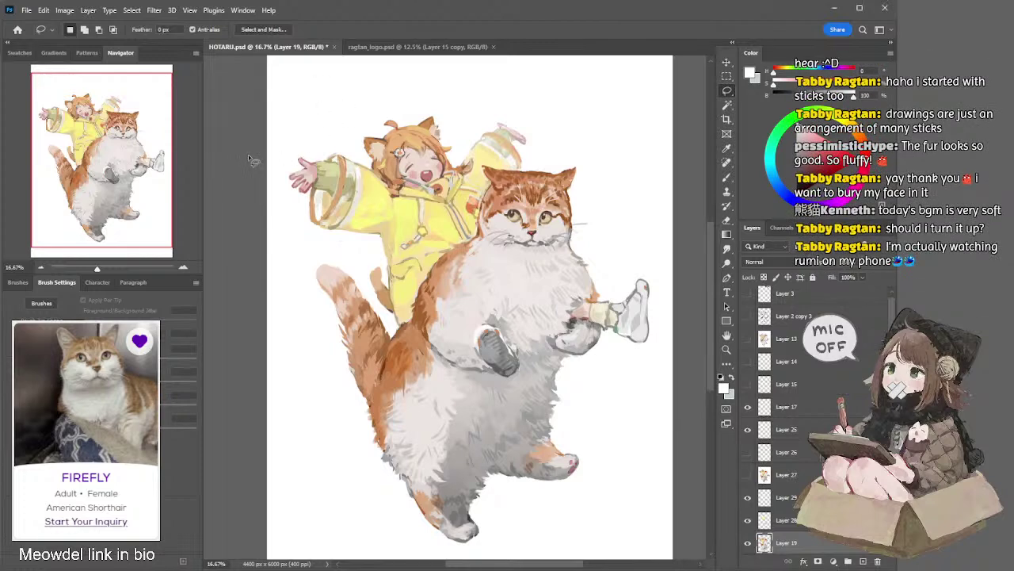
{"action": "key", "text": "b"}
{"action": "left_click", "coordinate": [464, 218], "text": "alt"}
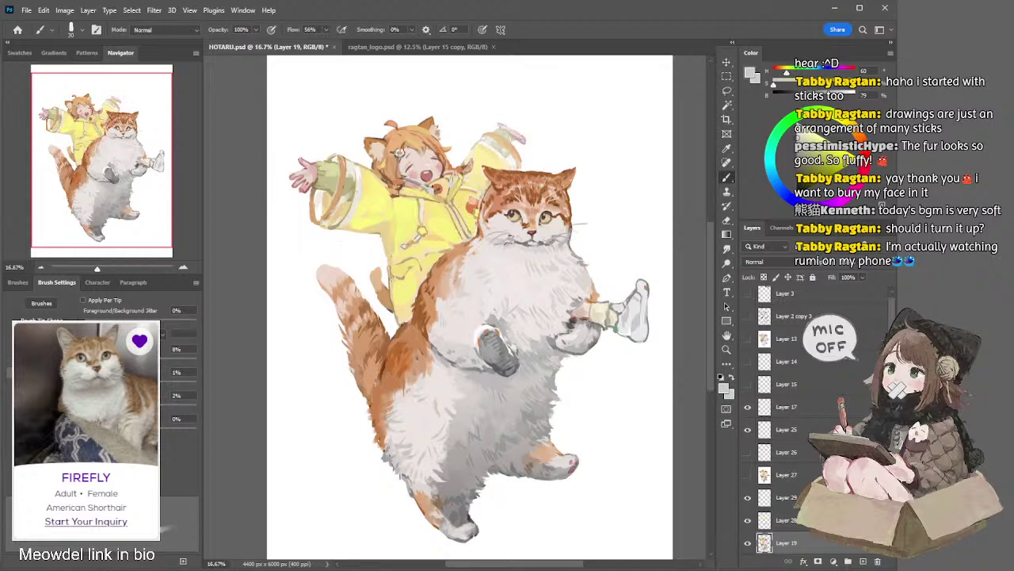
Touch up the child's raised hand and cuff on Layer 29 with sampled pale cream and white
{"action": "left_click", "coordinate": [495, 148], "text": "ctrl"}
{"action": "left_click", "coordinate": [493, 138], "text": "alt"}
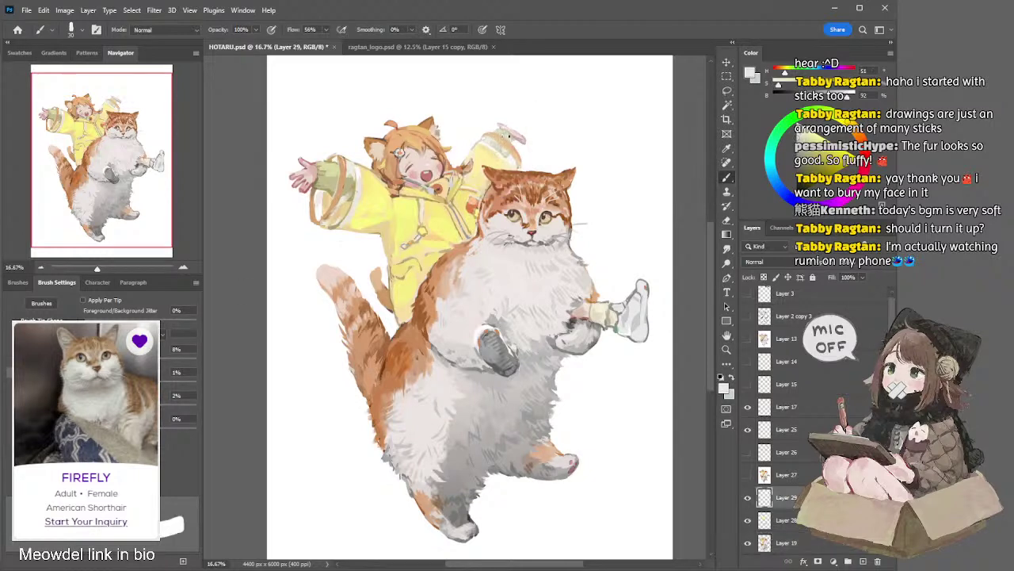
{"action": "left_click", "coordinate": [532, 119], "text": "alt"}
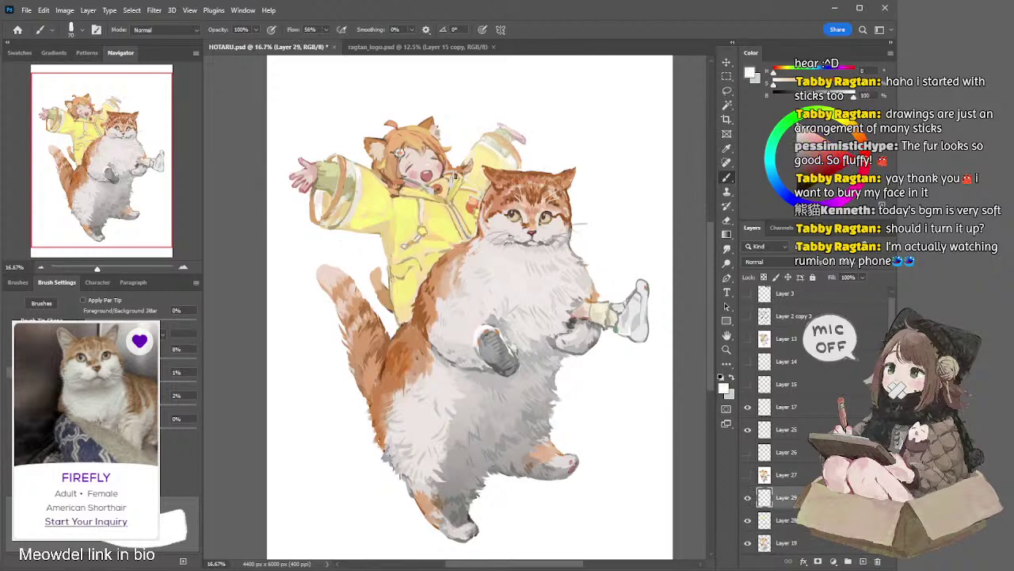
Refine the white highlight under the child's chin on Layer 29 with a 70-pixel brush, trimming it with the Eraser at up to 250 pixels
{"action": "key", "text": "e"}
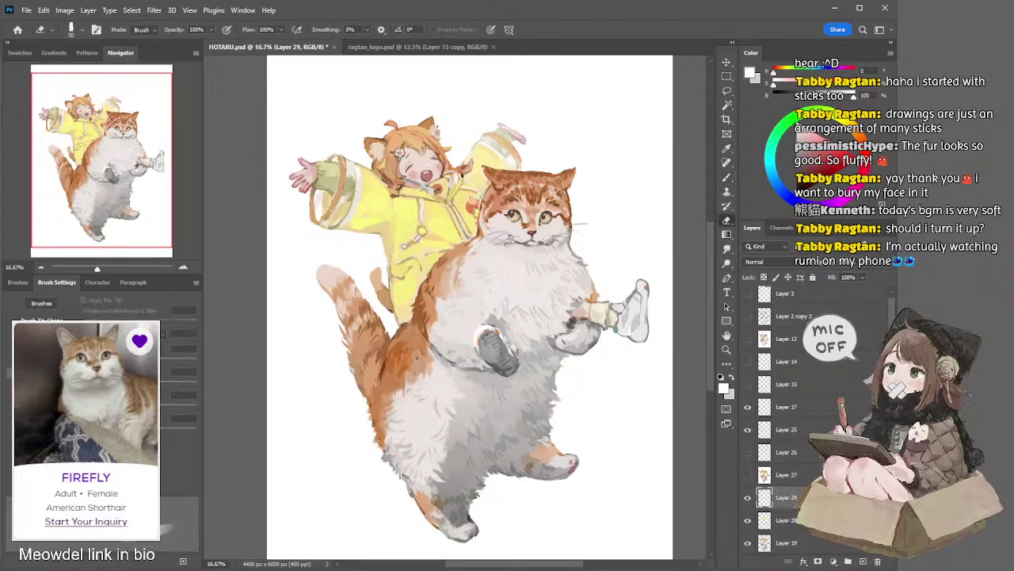
{"action": "key", "text": "bracketright"}
{"action": "key", "text": "bracketright"}
{"action": "key", "text": "bracketright"}
{"action": "key", "text": "b"}
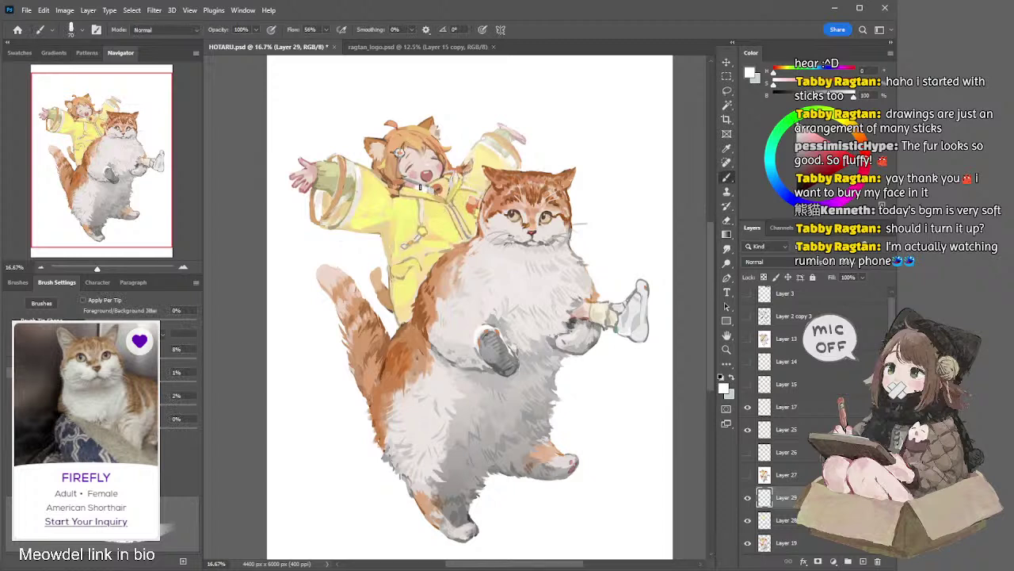
{"action": "key", "text": "e"}
{"action": "key", "text": "bracketleft"}
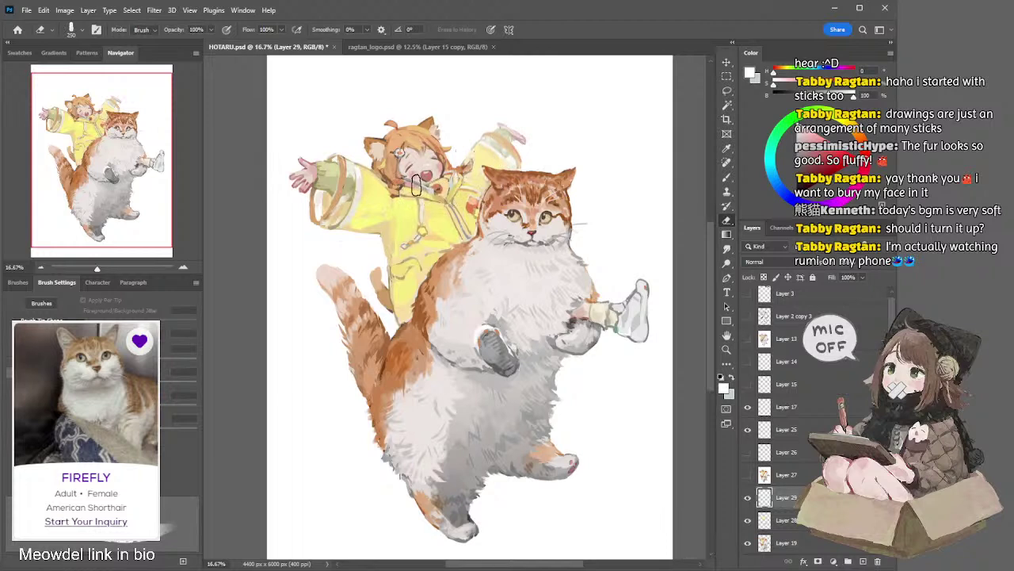
{"action": "key", "text": "b"}
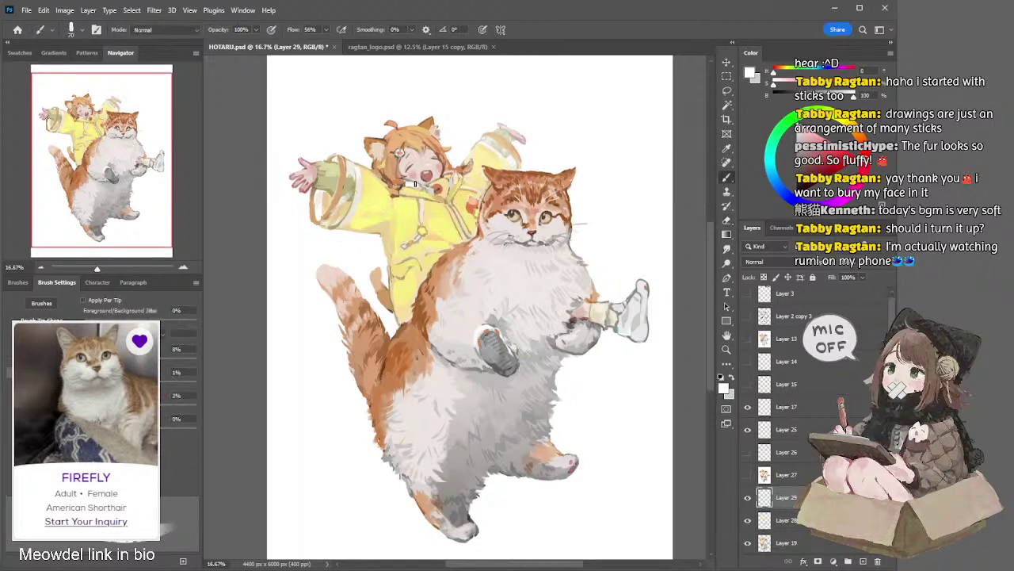
{"action": "key", "text": "e"}
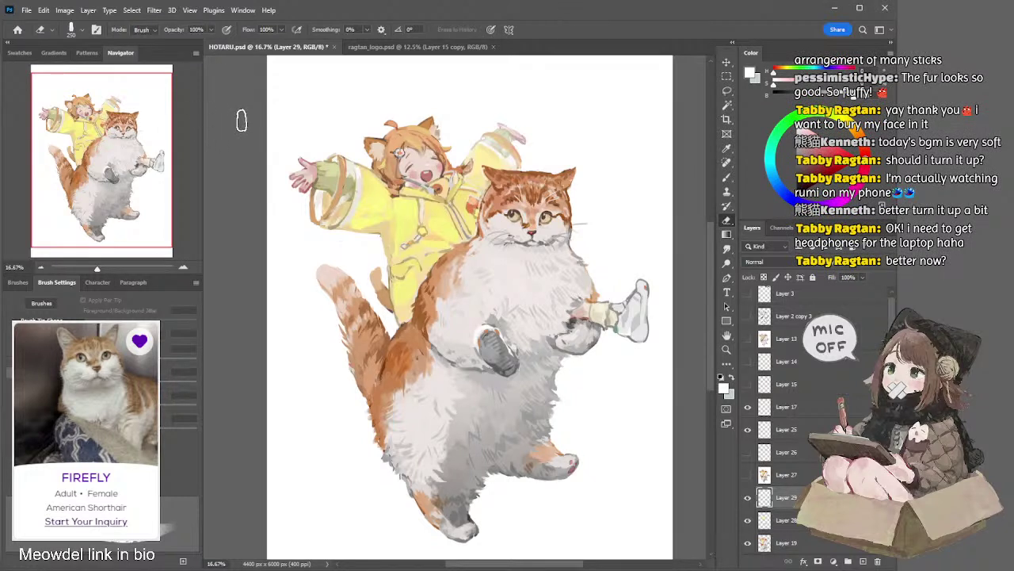
{"action": "key", "text": "b"}
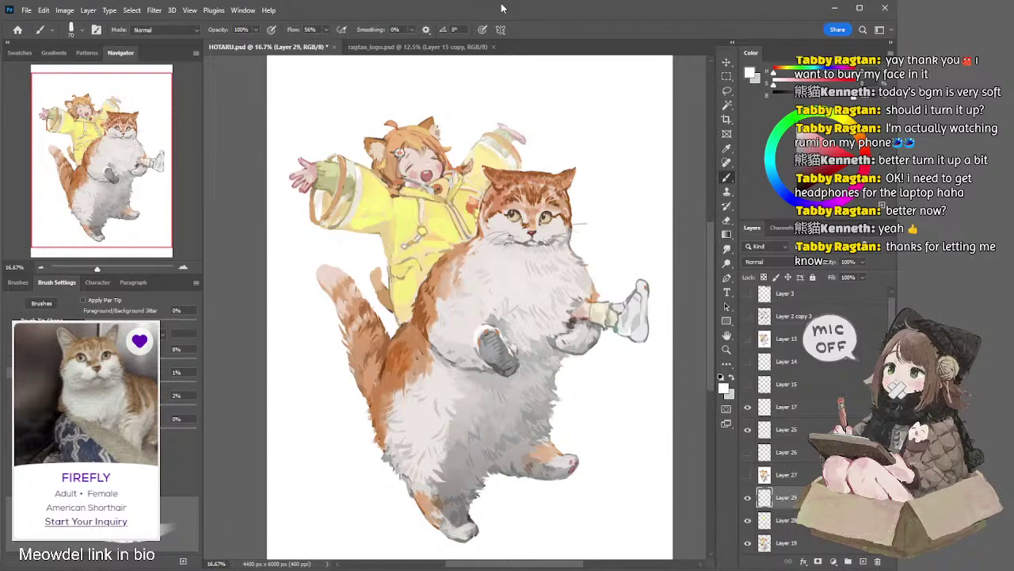
{"action": "key", "text": "Tab"}
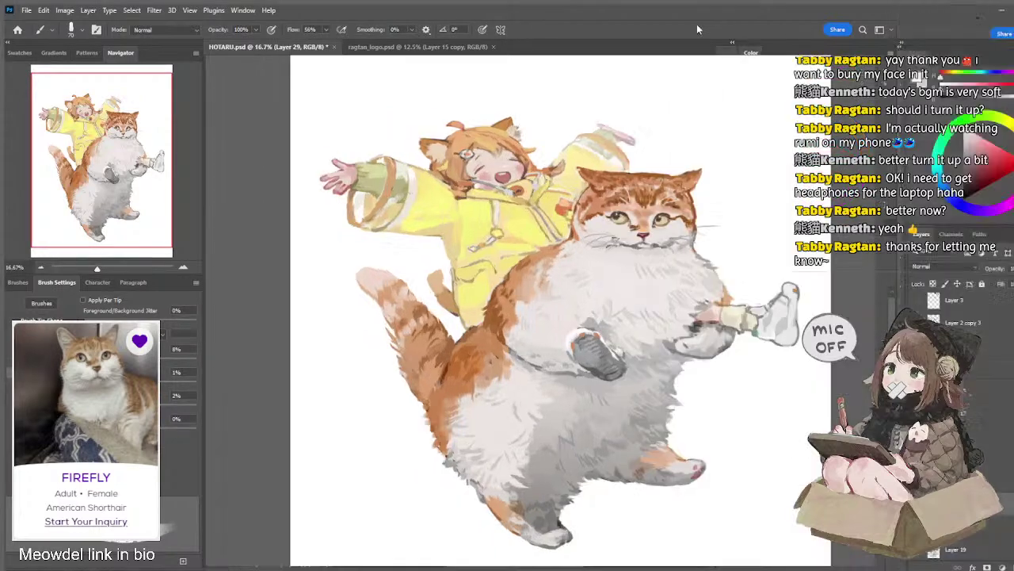
{"action": "key", "text": "Tab"}
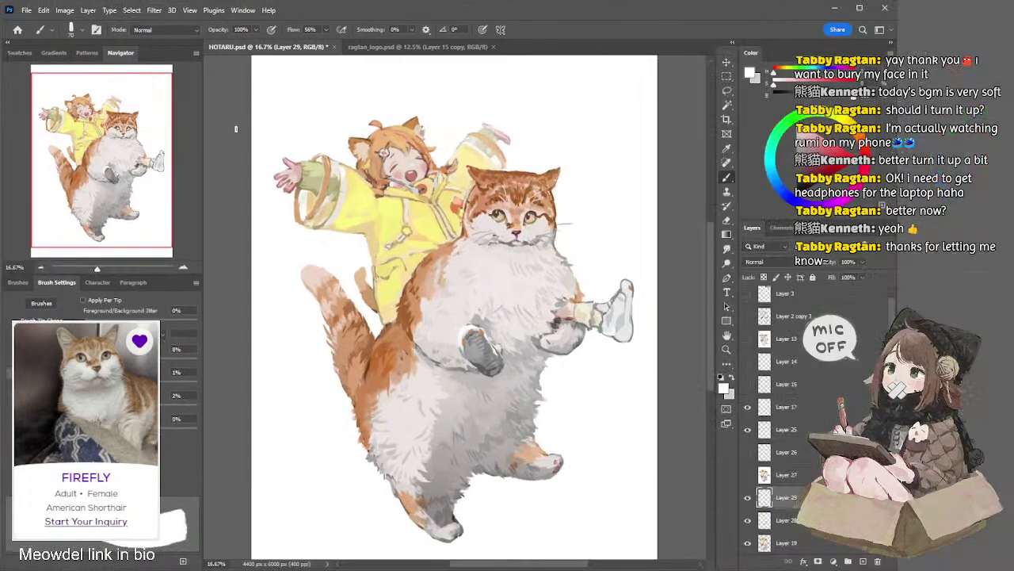
{"action": "left_click_drag", "start_coordinate": [292, 130], "coordinate": [299, 112]}
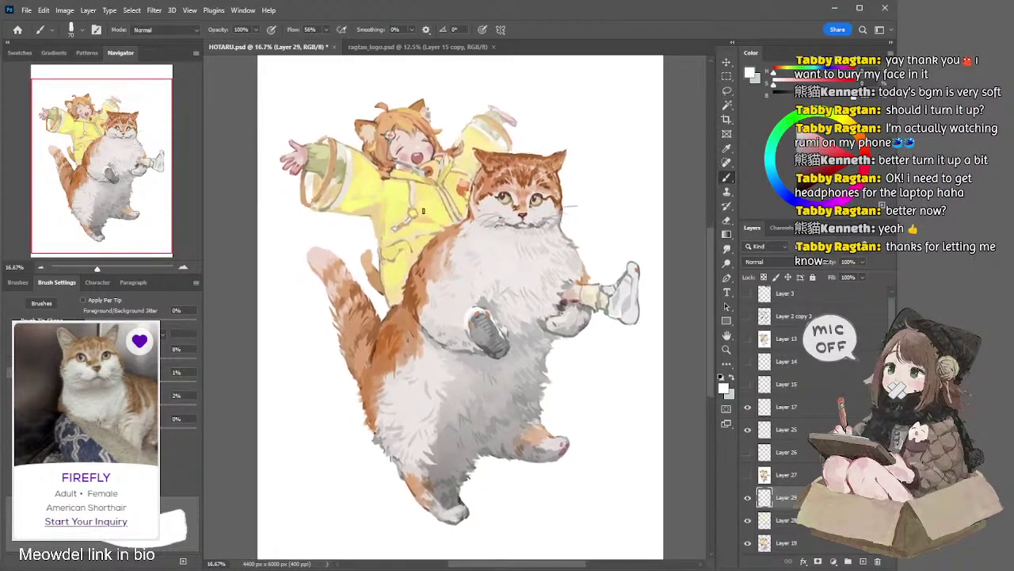
Retouch the fur beside the grey foot sole on Layer 19 with sampled light grey, and ready the Smudge tool at 50 pixels
{"action": "left_click", "coordinate": [502, 345], "text": "ctrl"}
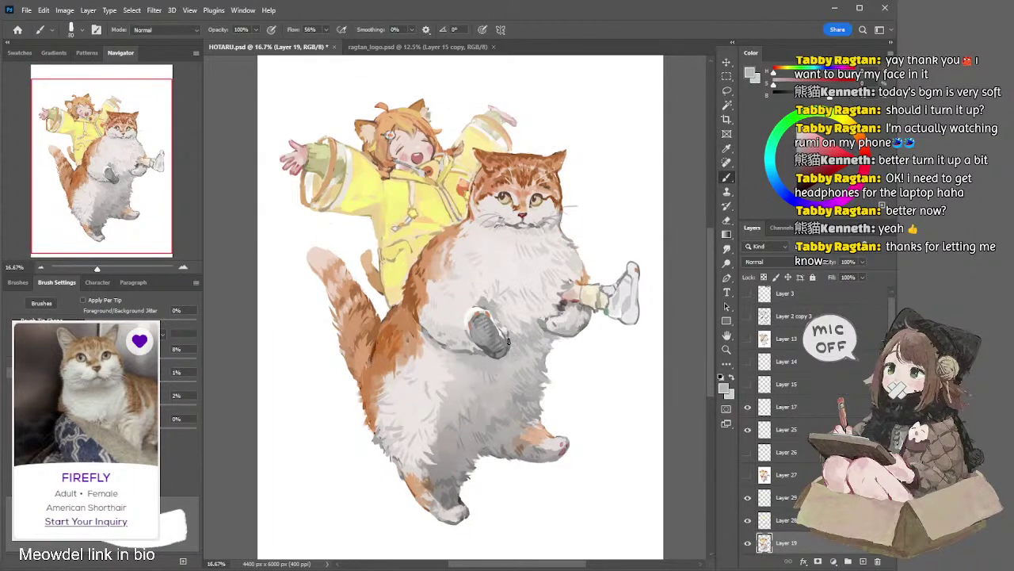
{"action": "left_click_drag", "start_coordinate": [512, 341], "coordinate": [506, 353]}
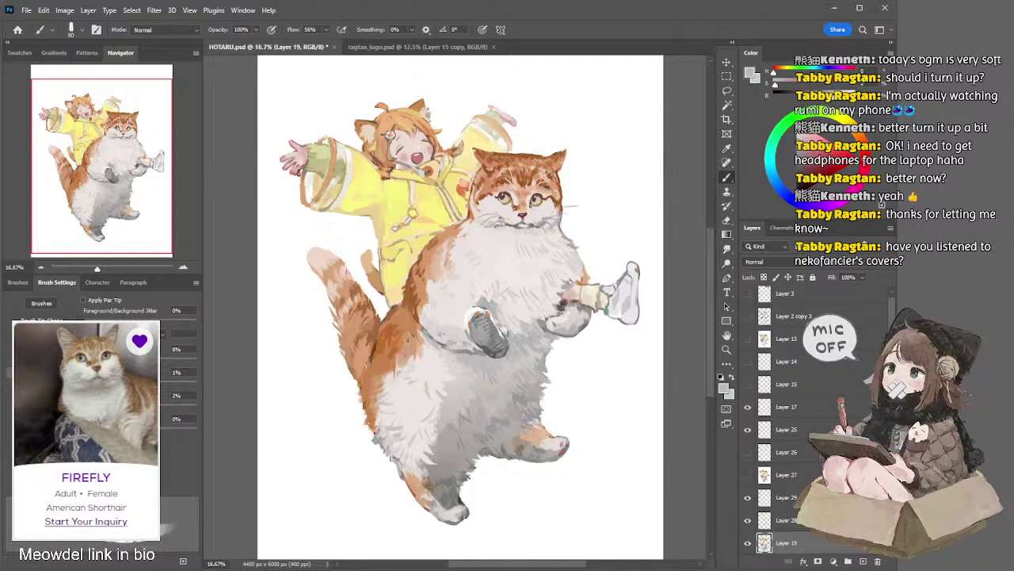
{"action": "left_click", "coordinate": [302, 154], "text": "alt"}
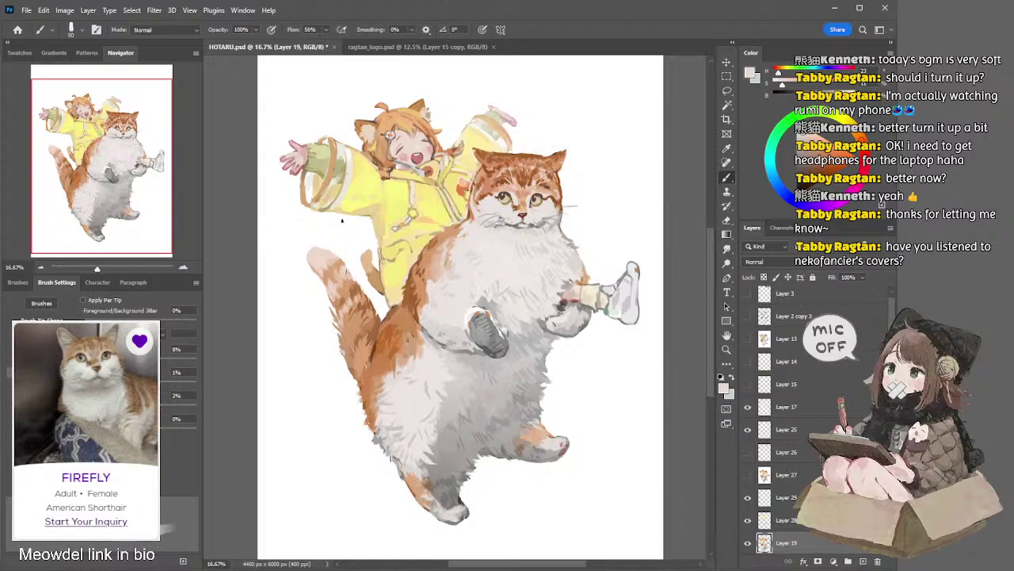
{"action": "left_click_drag", "start_coordinate": [454, 215], "coordinate": [445, 205]}
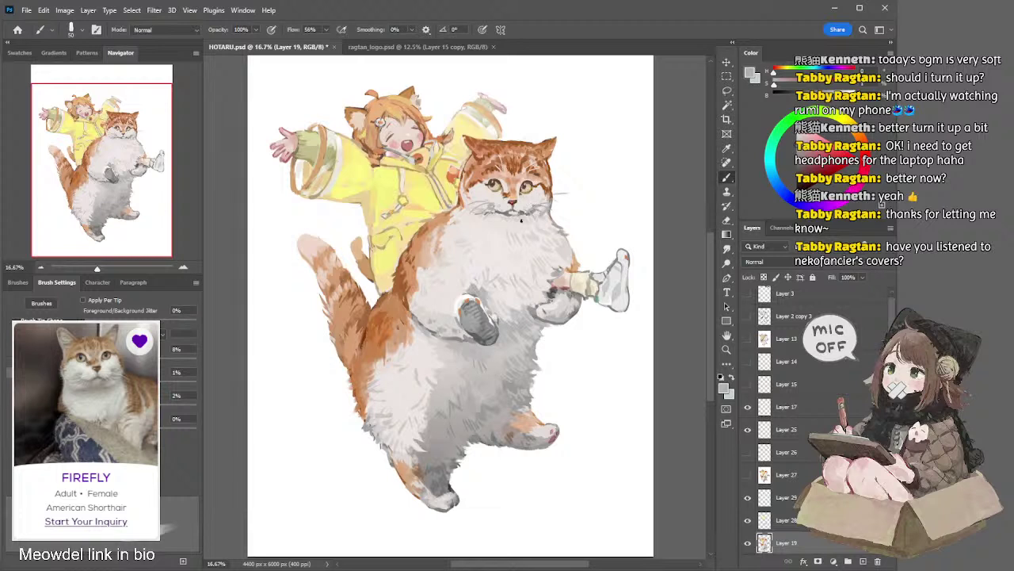
{"action": "key", "text": "r"}
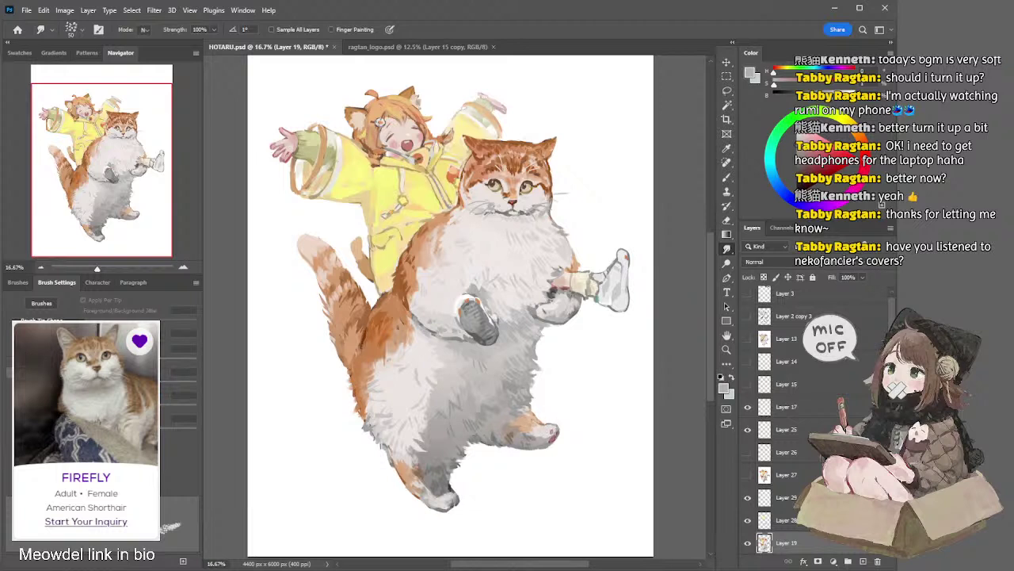
Paint the orange patch on the cat's extended hind leg on Layer 19 with sampled orange-brown tones, using a 70- to 100-pixel brush
{"action": "key", "text": "b"}
{"action": "left_click", "coordinate": [405, 473], "text": "alt"}
{"action": "left_click", "coordinate": [529, 422], "text": "alt"}
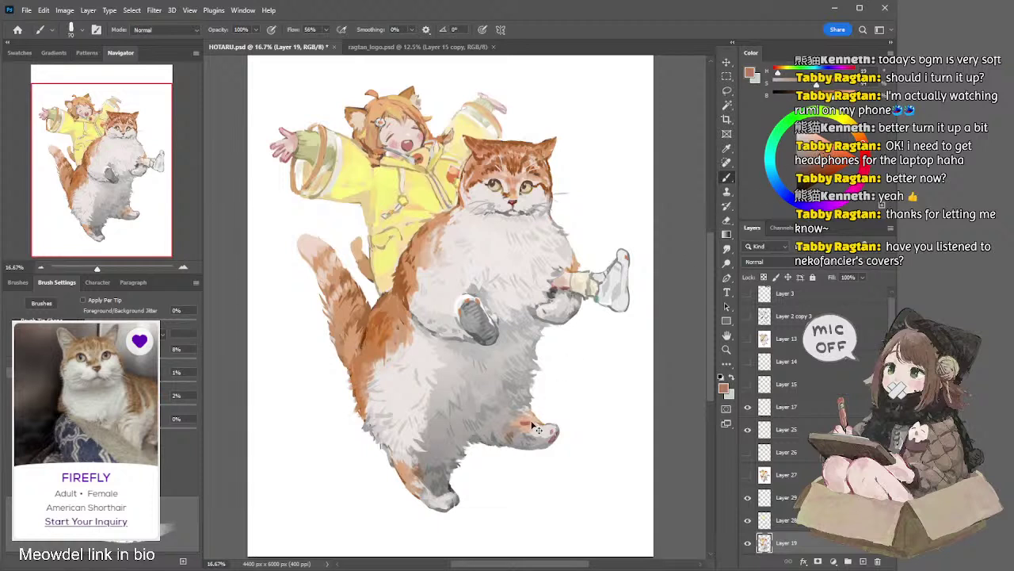
{"action": "left_click", "coordinate": [540, 424], "text": "alt"}
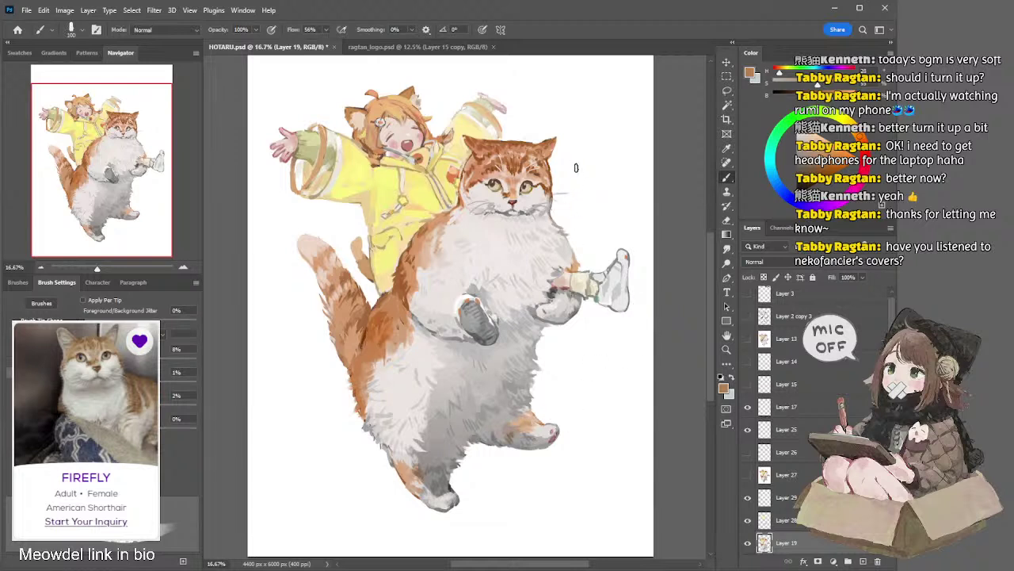
Paint the cat's white chest fur on Layer 19 with sampled off-white and light grey tones, using a 90- to 80-pixel brush
{"action": "left_click_drag", "start_coordinate": [553, 208], "coordinate": [552, 213]}
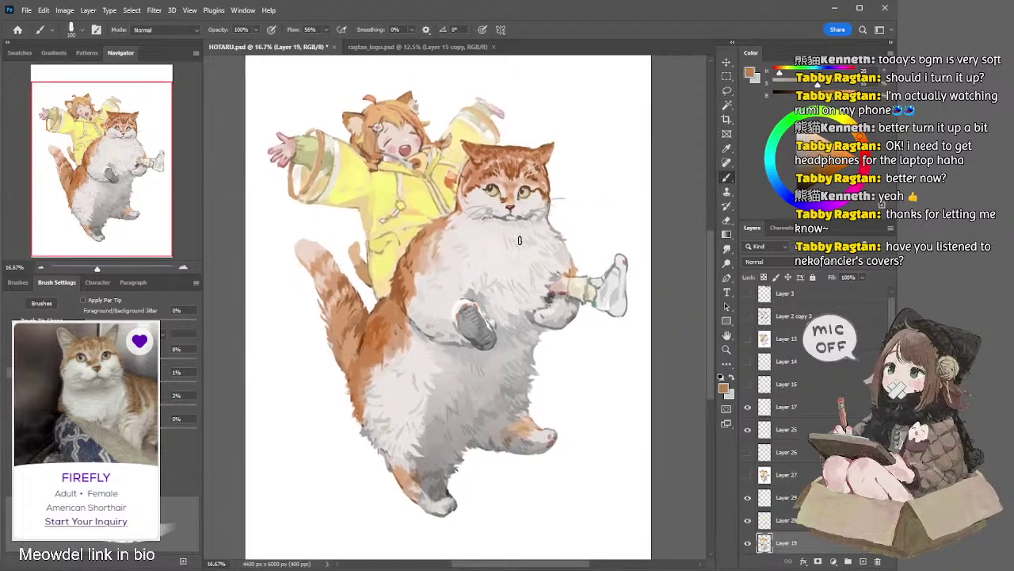
{"action": "left_click", "coordinate": [519, 236], "text": "alt"}
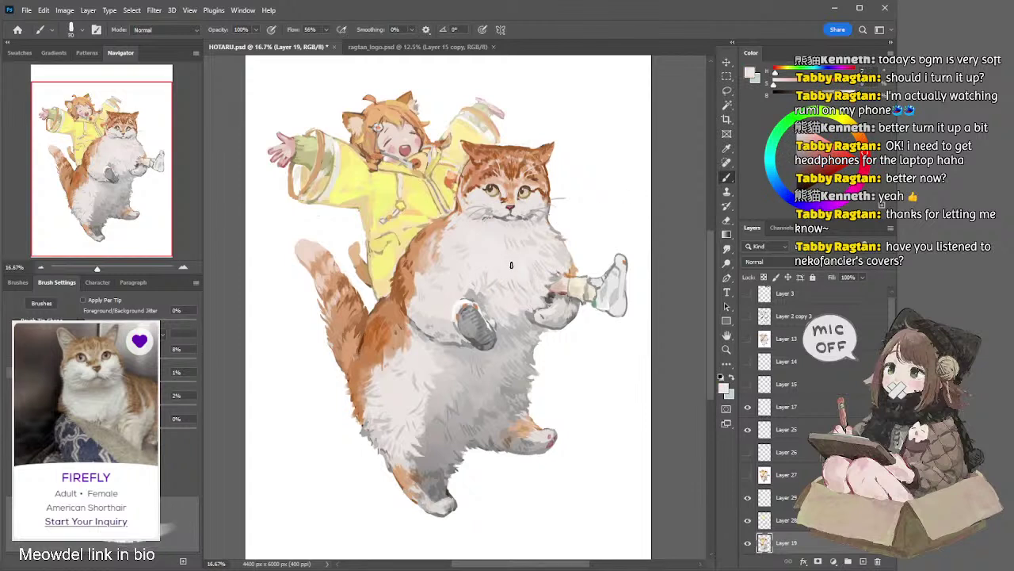
{"action": "left_click", "coordinate": [531, 275], "text": "alt"}
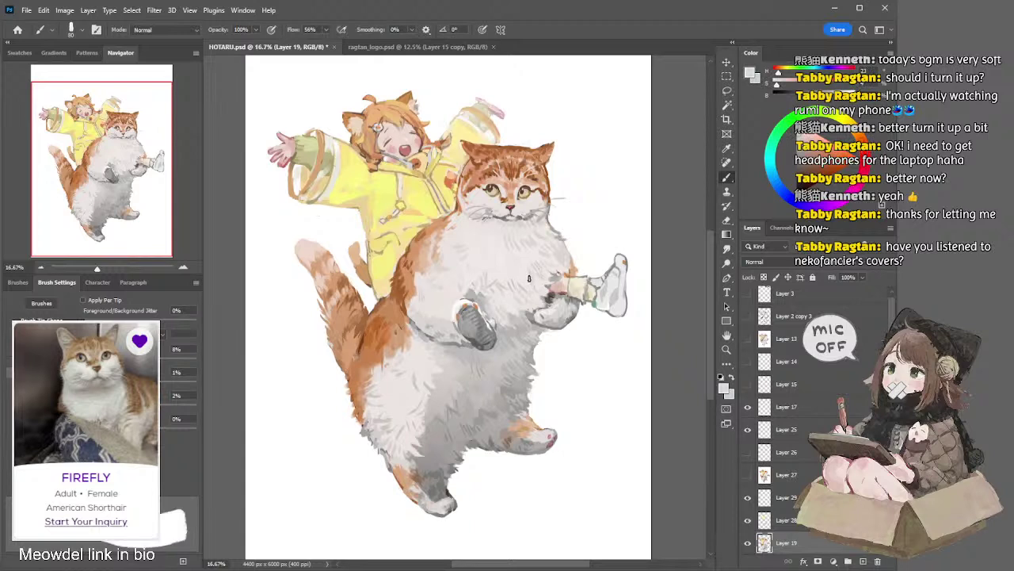
{"action": "left_click", "coordinate": [533, 270], "text": "alt"}
Repaint the child's open mouth and its surroundings on Layer 19 with sampled pinks, reducing the brush from 45 to 30 pixels
{"action": "scroll", "coordinate": [559, 200], "scroll_direction": "up", "scroll_amount": 1}
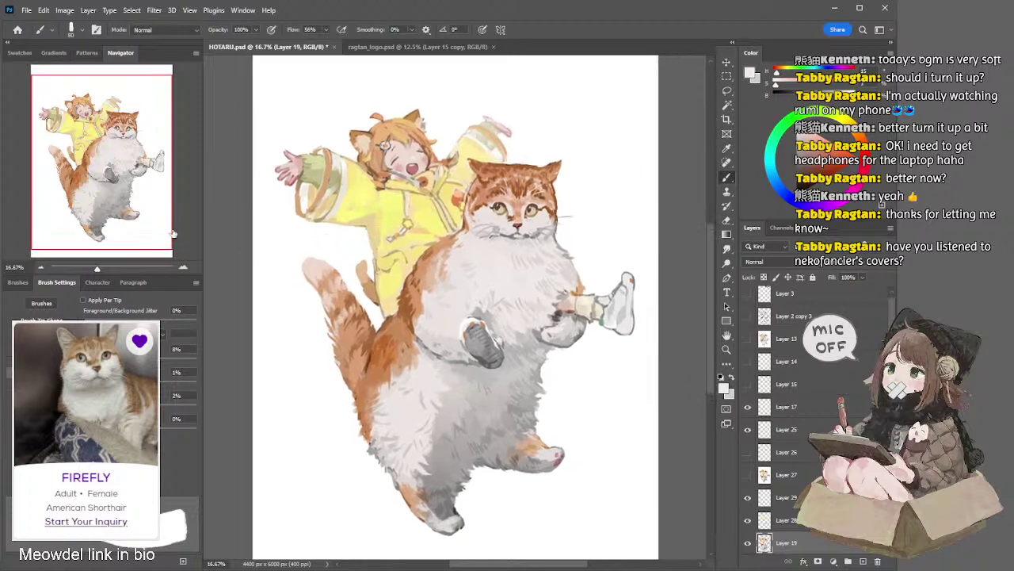
{"action": "left_click", "coordinate": [412, 167], "text": "alt"}
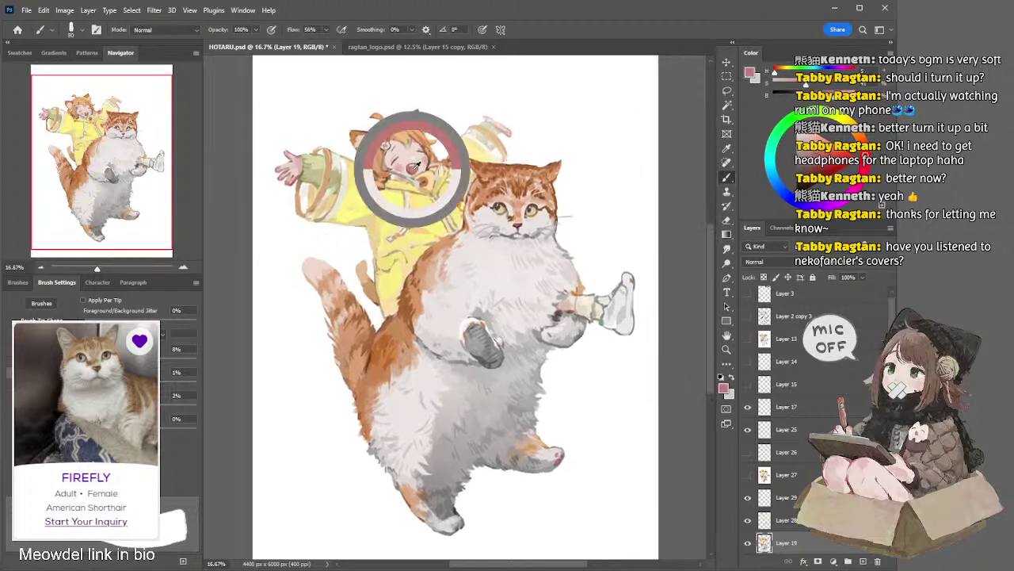
{"action": "left_click_drag", "start_coordinate": [410, 166], "coordinate": [416, 170]}
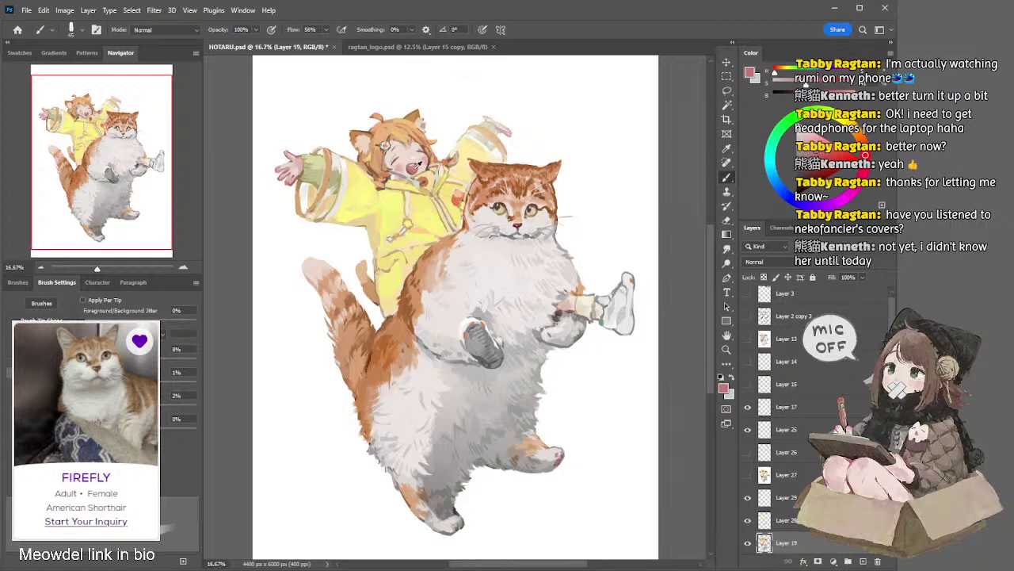
{"action": "left_click_drag", "start_coordinate": [410, 165], "coordinate": [415, 170]}
{"action": "left_click_drag", "start_coordinate": [411, 166], "coordinate": [414, 170]}
{"action": "left_click", "coordinate": [412, 170], "text": "alt"}
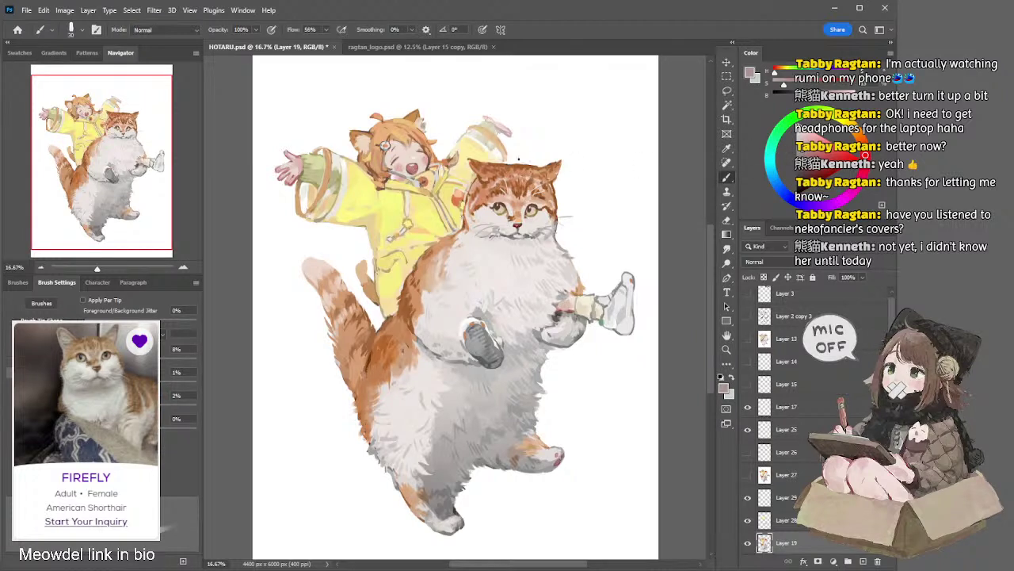
{"action": "left_click", "coordinate": [418, 165], "text": "alt"}
{"action": "left_click", "coordinate": [420, 171], "text": "alt"}
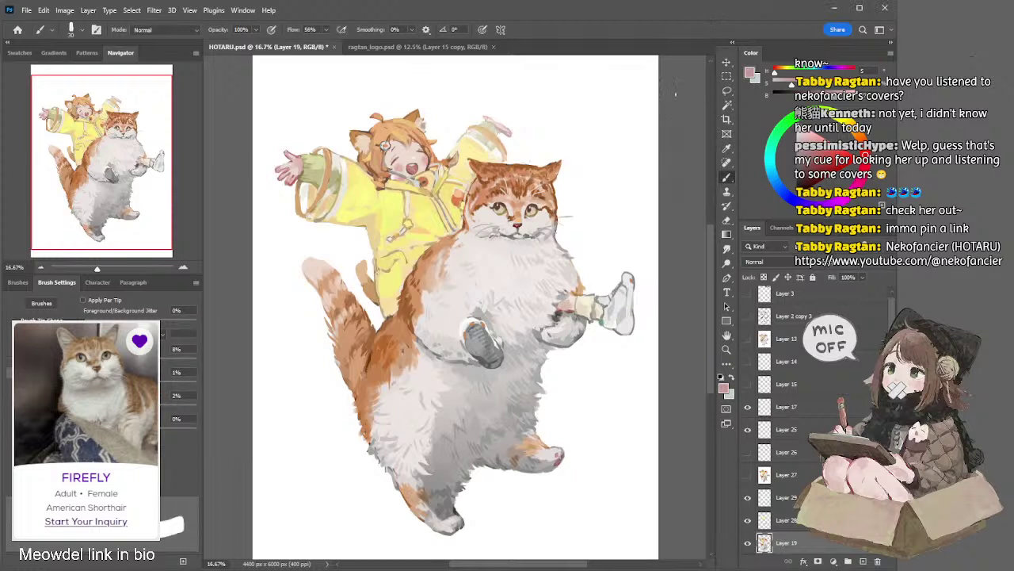
Paint the orange fur on the cat's back on Layer 19 with a sampled orange, using a 200-pixel brush
{"action": "left_click", "coordinate": [384, 339], "text": "alt"}
{"action": "key", "text": "bracketright"}
{"action": "key", "text": "bracketright"}
{"action": "key", "text": "bracketright"}
{"action": "key", "text": "bracketright"}
{"action": "key", "text": "bracketright"}
{"action": "key", "text": "bracketright"}
{"action": "key", "text": "bracketright"}
{"action": "key", "text": "bracketright"}
{"action": "key", "text": "bracketright"}
{"action": "key", "text": "bracketright"}
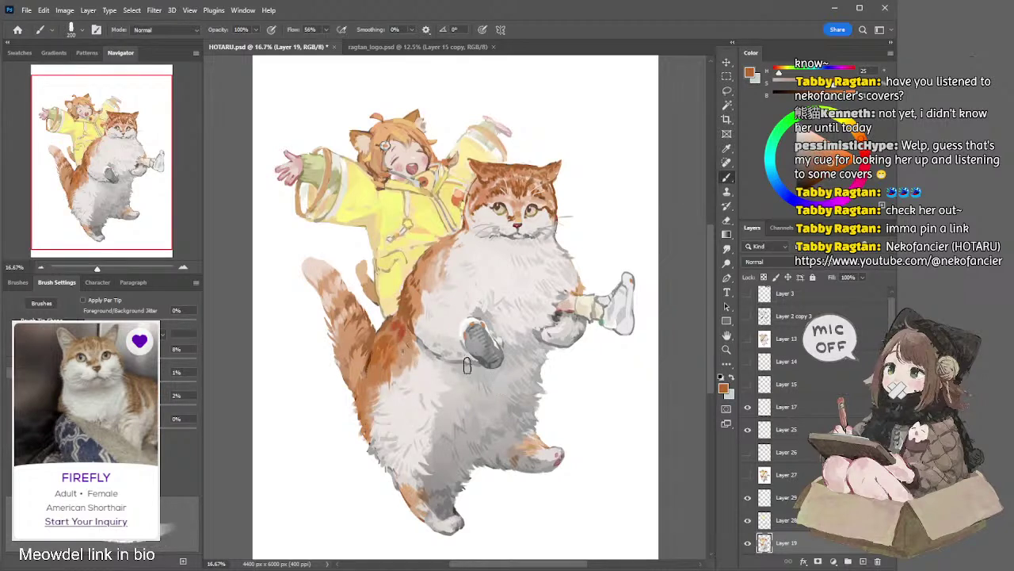
Touch up the cat's flank in sampled orange and paint sampled beige strokes on the girl's ankle cuff with an 80-pixel brush
{"action": "left_click", "coordinate": [411, 336], "text": "alt"}
{"action": "key", "text": "bracketright"}
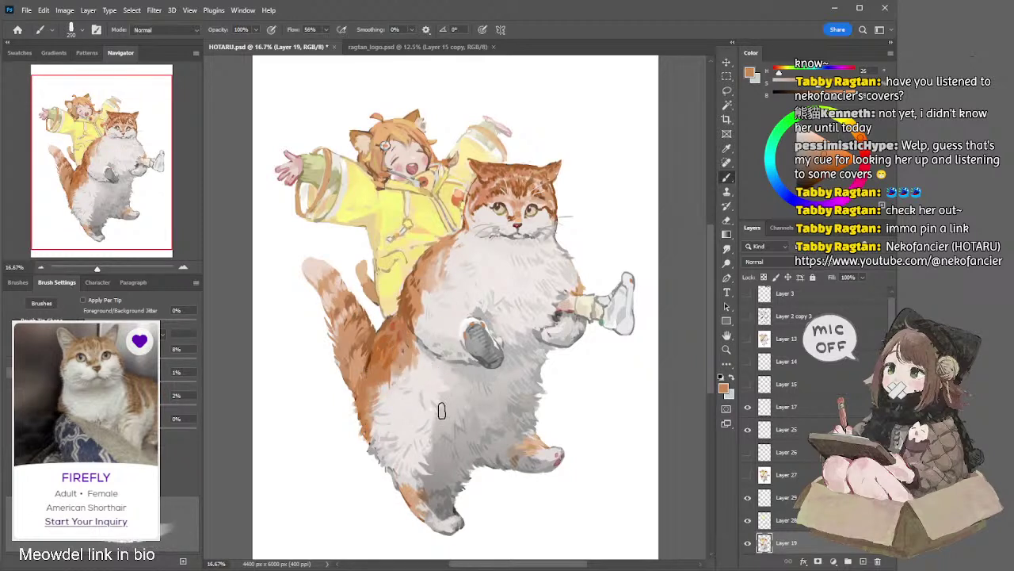
{"action": "key", "text": "bracketleft"}
{"action": "key", "text": "bracketleft"}
{"action": "key", "text": "bracketleft"}
{"action": "key", "text": "bracketleft"}
{"action": "left_click", "coordinate": [581, 292], "text": "alt"}
{"action": "left_click_drag", "start_coordinate": [584, 295], "coordinate": [600, 290]}
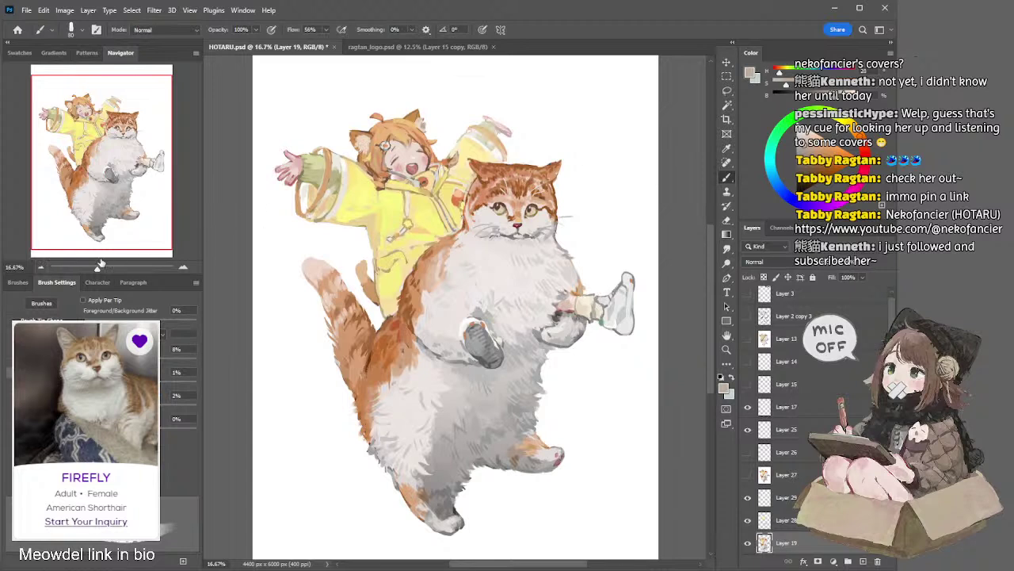
On Layer 28, paint light peach tones sampled from the artwork around the girl's hair and ears with a 35-pixel brush
{"action": "left_click", "coordinate": [40, 267]}
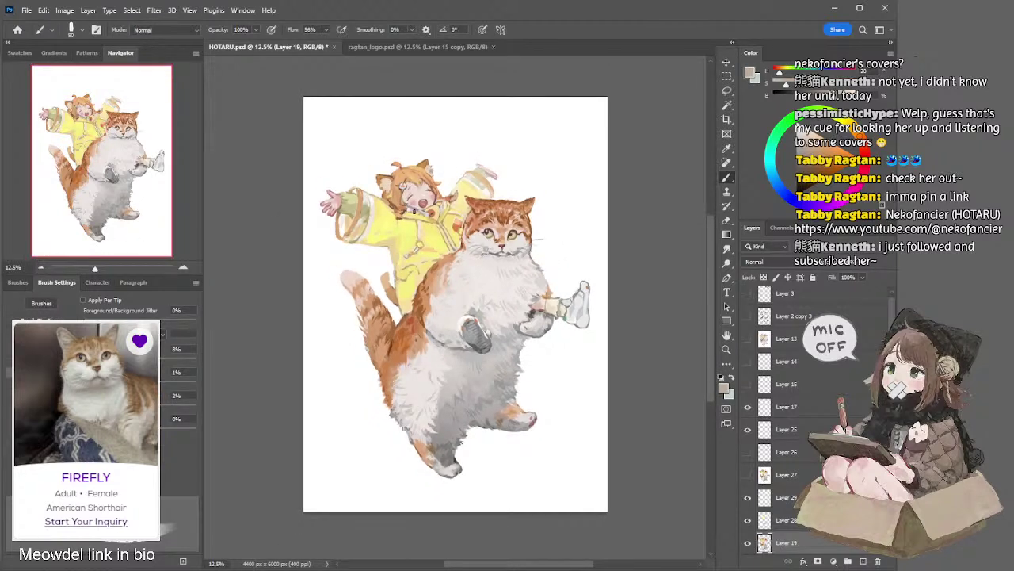
{"action": "left_click", "coordinate": [400, 228], "text": "ctrl"}
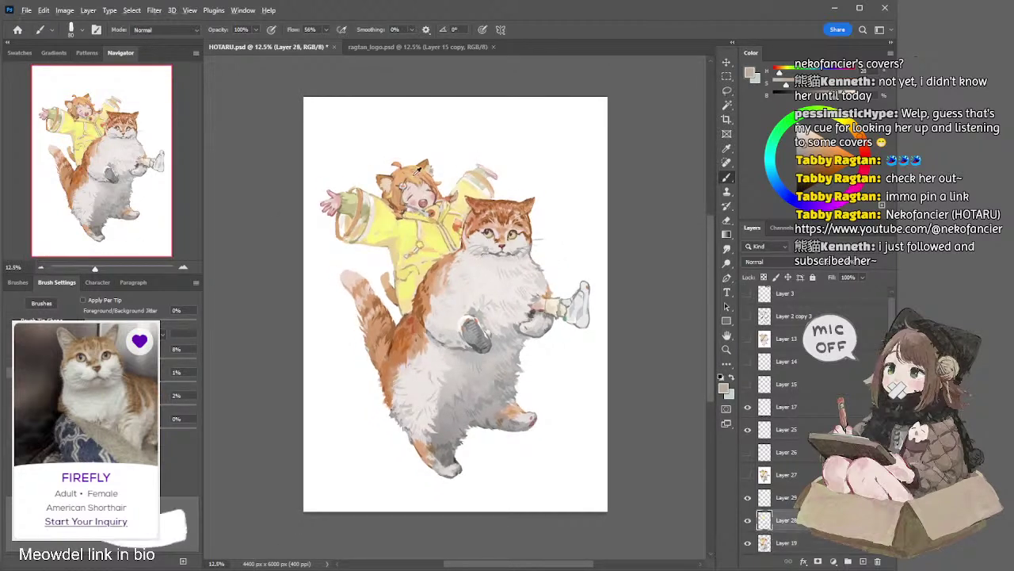
{"action": "left_click", "coordinate": [402, 216], "text": "alt"}
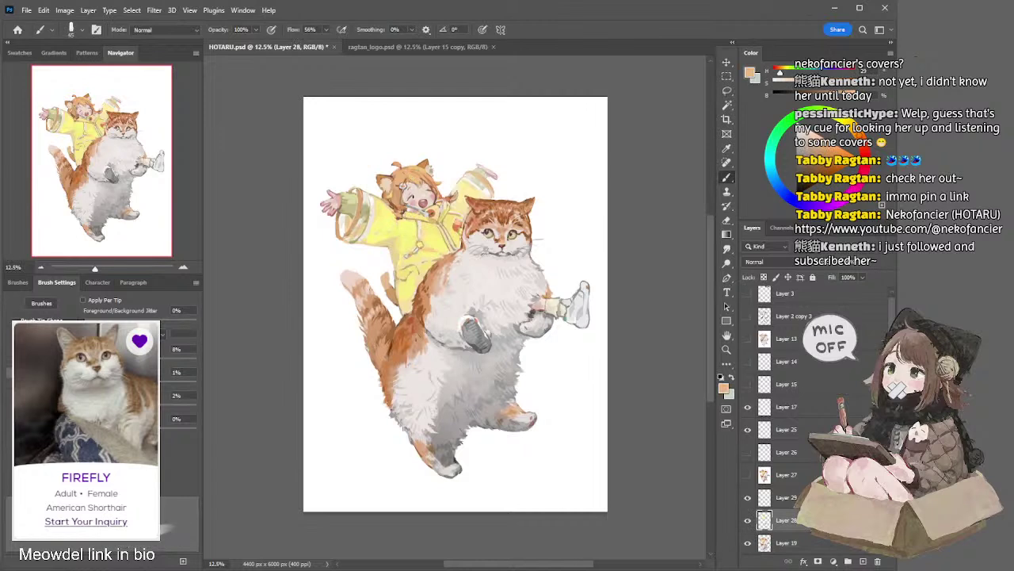
{"action": "left_click", "coordinate": [448, 168], "text": "alt"}
{"action": "key", "text": "ctrl+plus"}
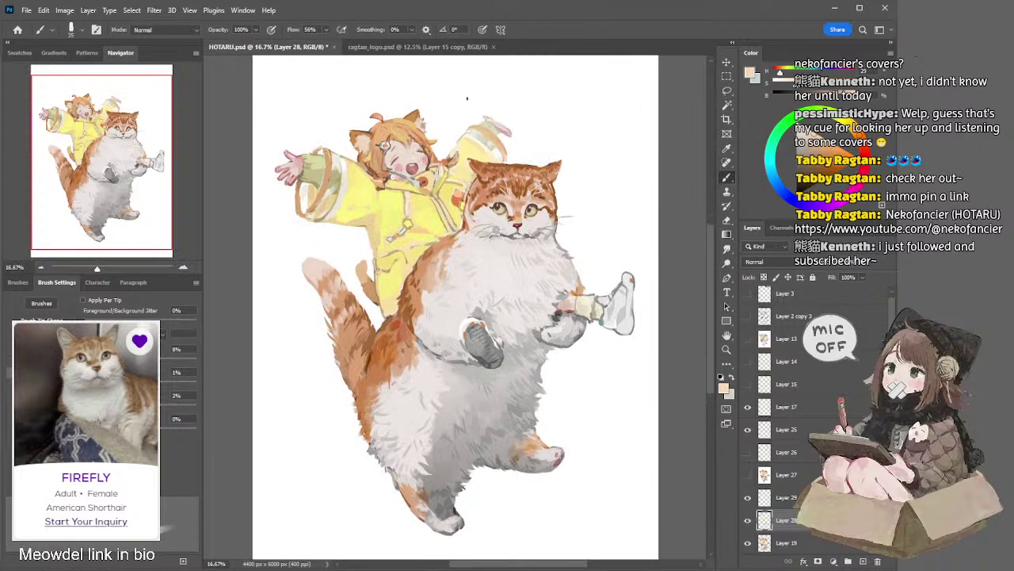
{"action": "left_click_drag", "start_coordinate": [451, 102], "coordinate": [455, 105]}
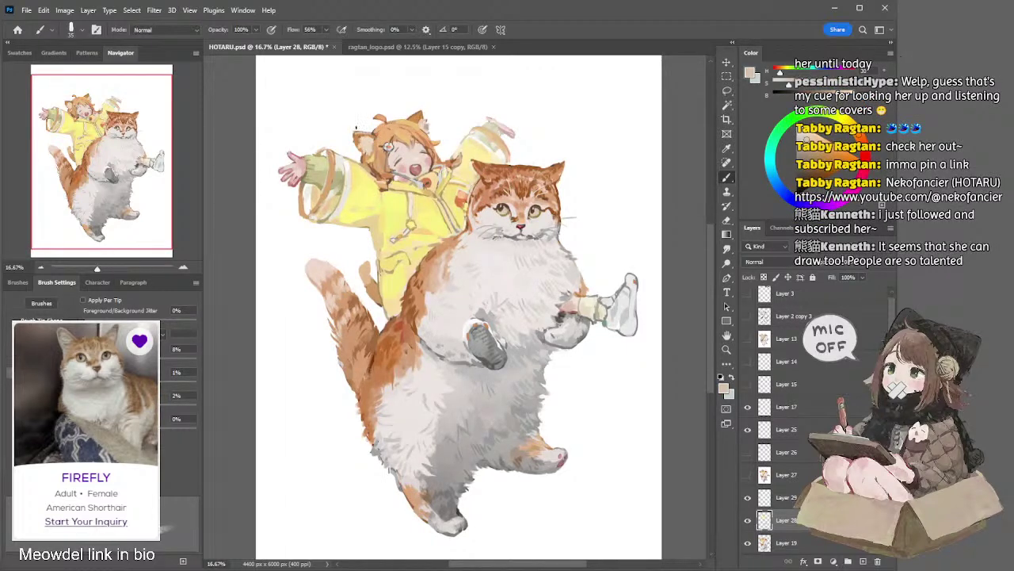
Switch to Layer 19 and refine the girl's hair and cat ear with sampled brown and orange using a 35-pixel brush
{"action": "key", "text": "e"}
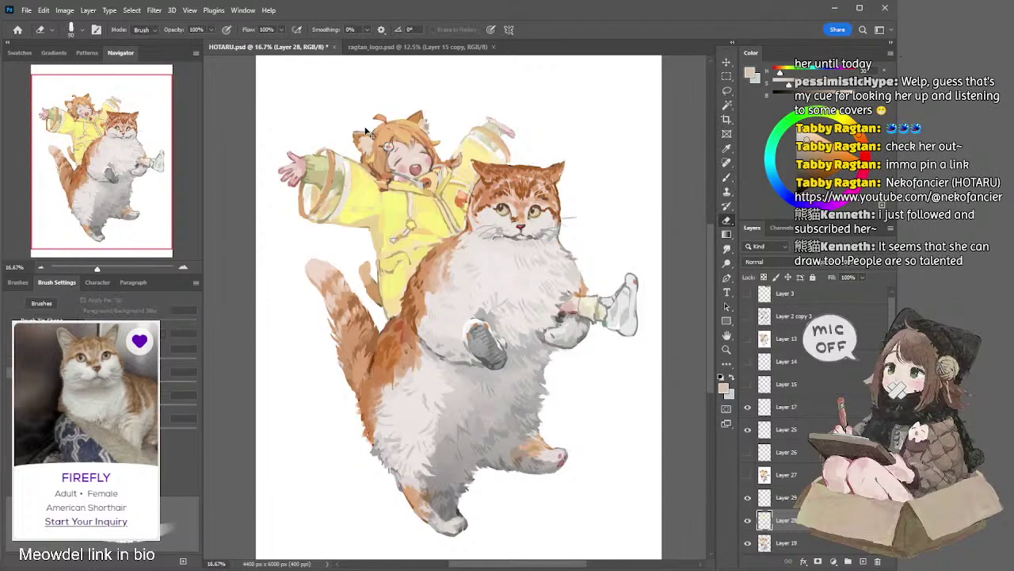
{"action": "key", "text": "alt+bracketleft"}
{"action": "key", "text": "b"}
{"action": "left_click", "coordinate": [380, 165], "text": "alt"}
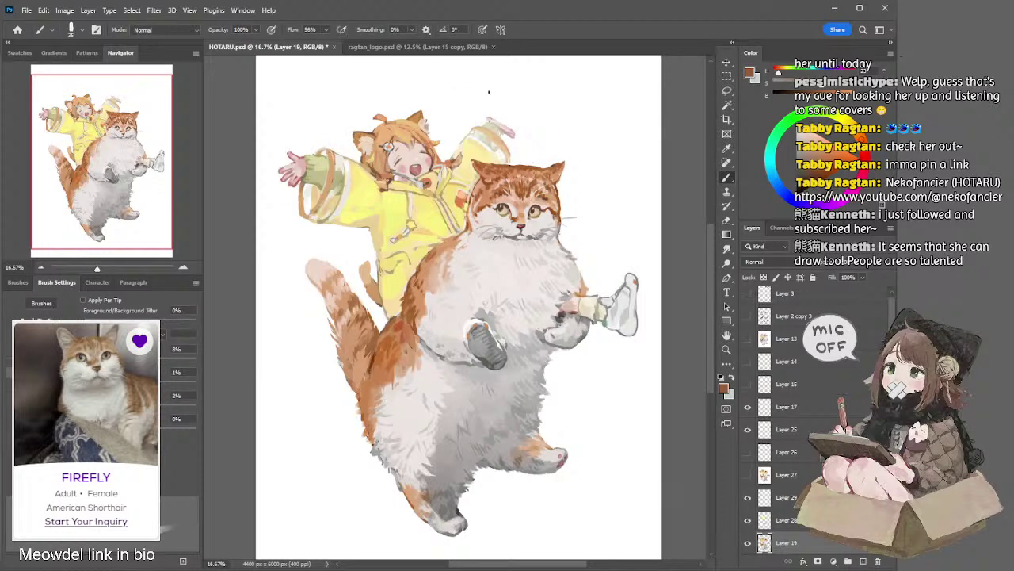
{"action": "left_click", "coordinate": [367, 130], "text": "alt"}
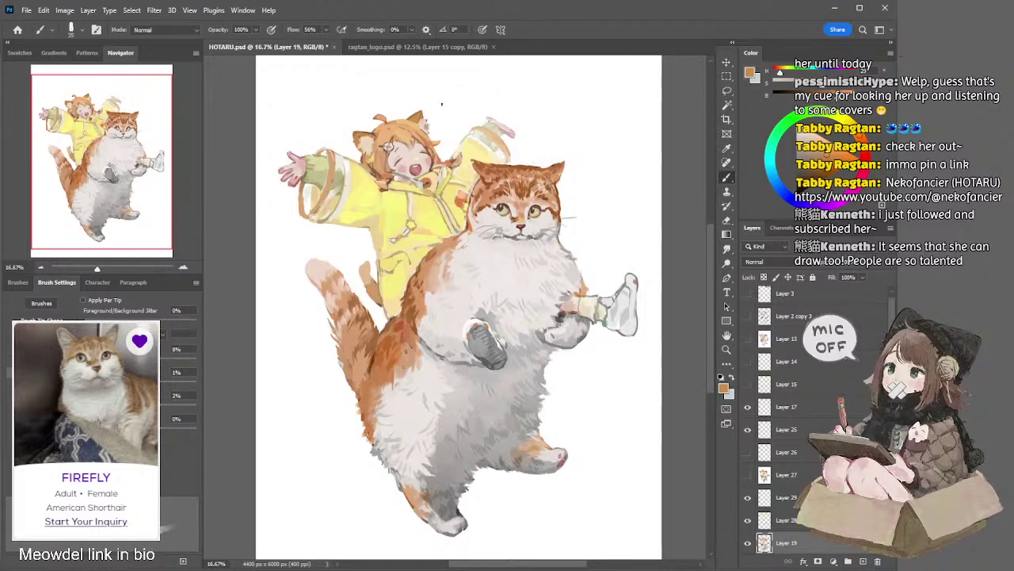
Sample the dark orange fur near the tail base and paint fur strokes on the cat's back with a brush of about 125 pixels
{"action": "scroll", "coordinate": [247, 248], "scroll_direction": "down", "scroll_amount": 2}
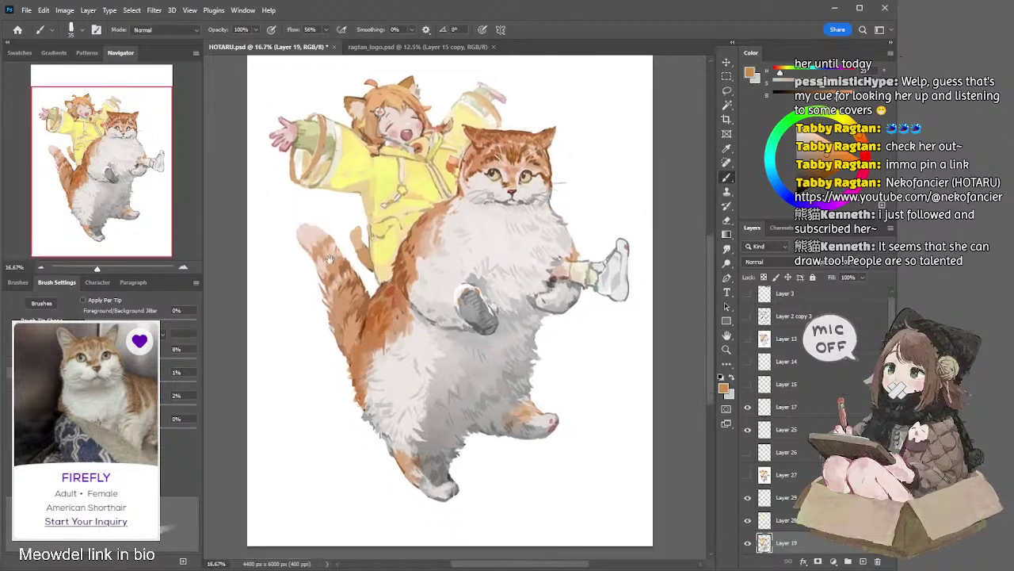
{"action": "left_click", "coordinate": [370, 317], "text": "alt"}
{"action": "key", "text": "bracketright"}
{"action": "key", "text": "bracketright"}
{"action": "key", "text": "bracketright"}
{"action": "key", "text": "bracketright"}
{"action": "key", "text": "bracketright"}
{"action": "key", "text": "bracketright"}
{"action": "key", "text": "bracketright"}
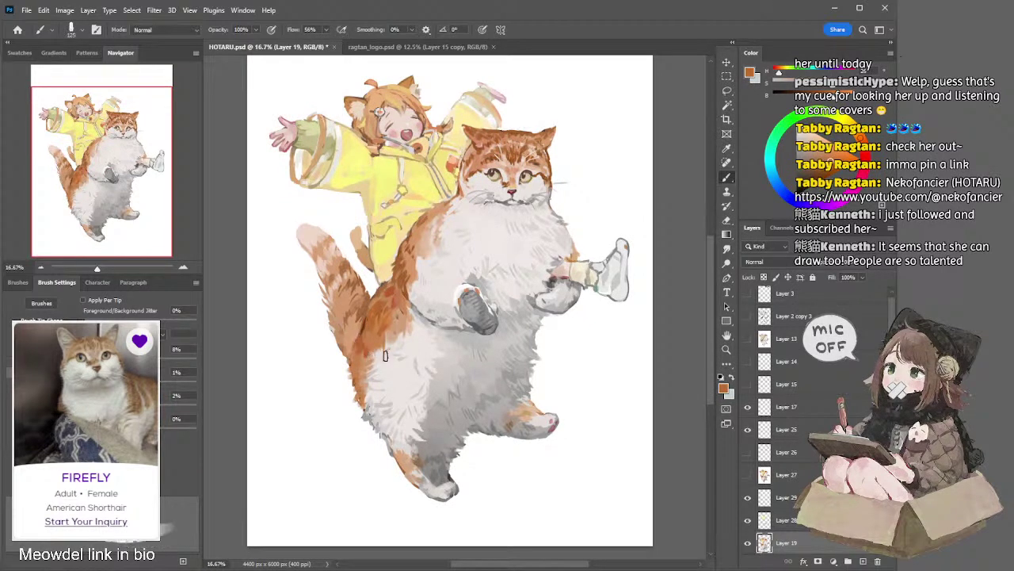
{"action": "key", "text": "bracketright"}
Smudge the orange fur around the base of the cat's tail with a 50-pixel smudge brush, comparing before and after
{"action": "key", "text": "r"}
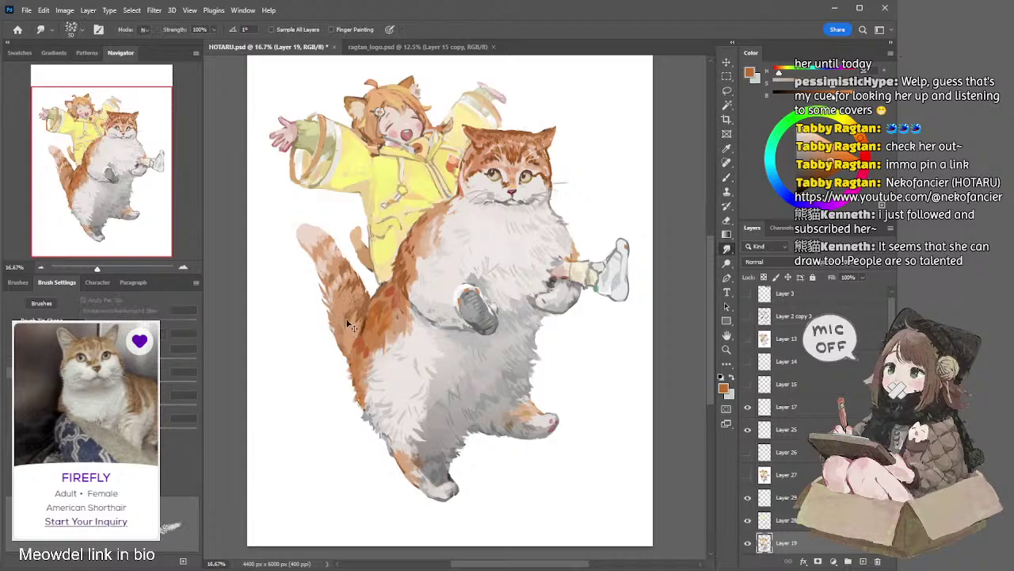
{"action": "key", "text": "ctrl+z"}
{"action": "key", "text": "ctrl+shift+z"}
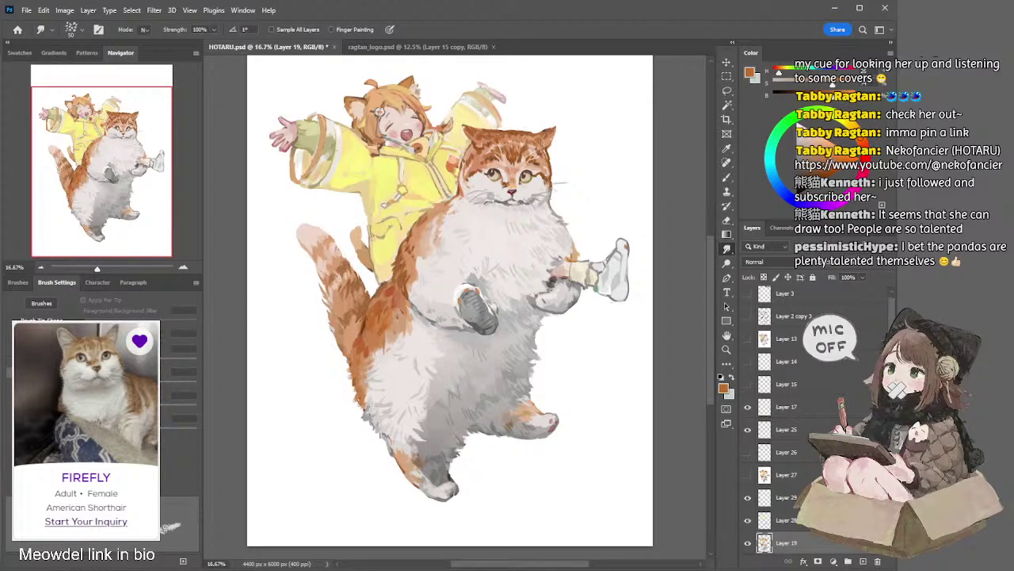
Shade the cat's lower hind foot with sampled grey-brown using a 100-pixel brush
{"action": "key", "text": "b"}
{"action": "left_click", "coordinate": [450, 466], "text": "alt"}
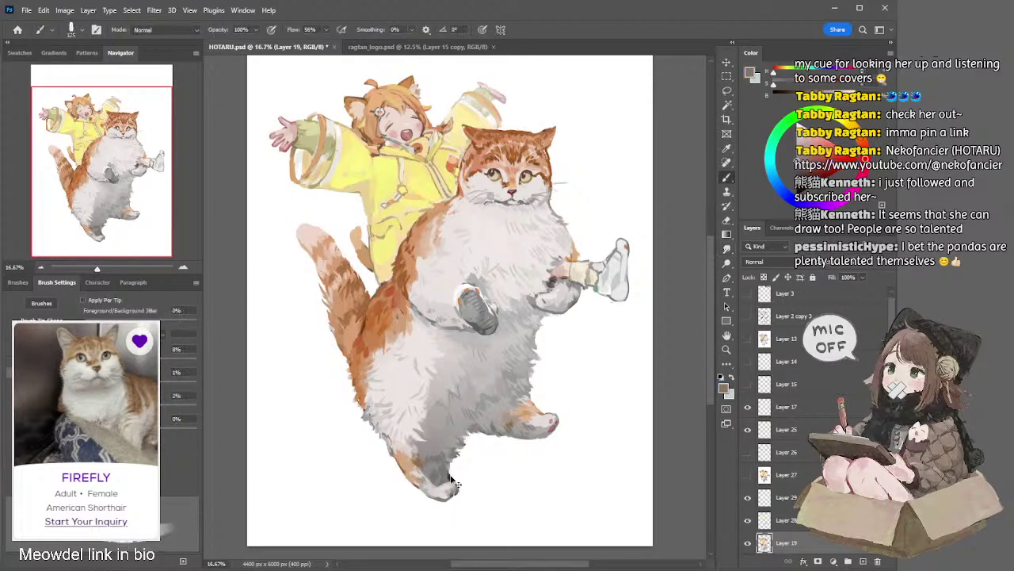
{"action": "key", "text": "bracketleft"}
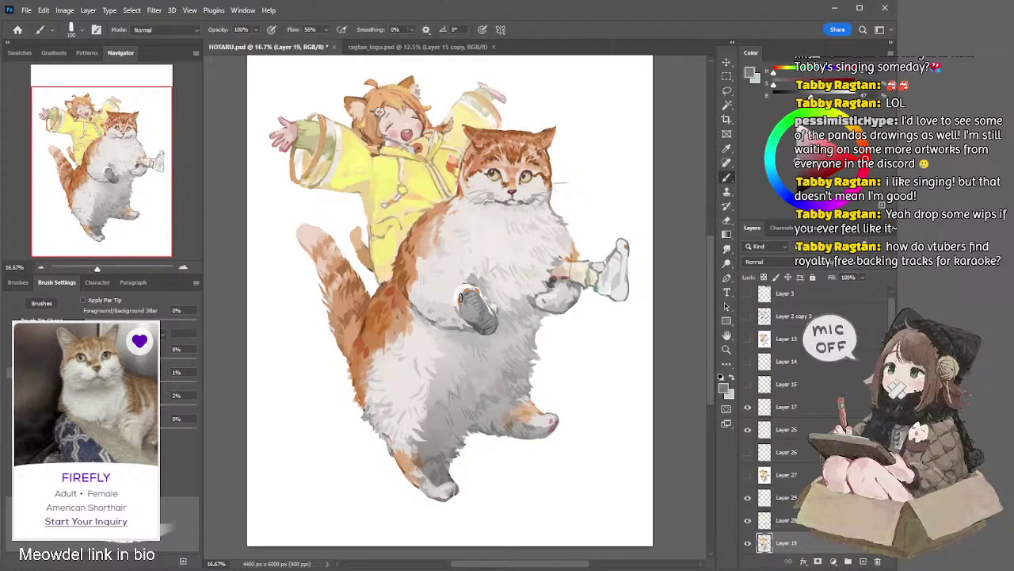
Touch up the rim around the grey shoe sole on the cat's belly with sampled white, using a 90-pixel brush
{"action": "left_click", "coordinate": [462, 293], "text": "alt"}
{"action": "key", "text": "bracketleft"}
{"action": "left_click_drag", "start_coordinate": [462, 294], "coordinate": [459, 296]}
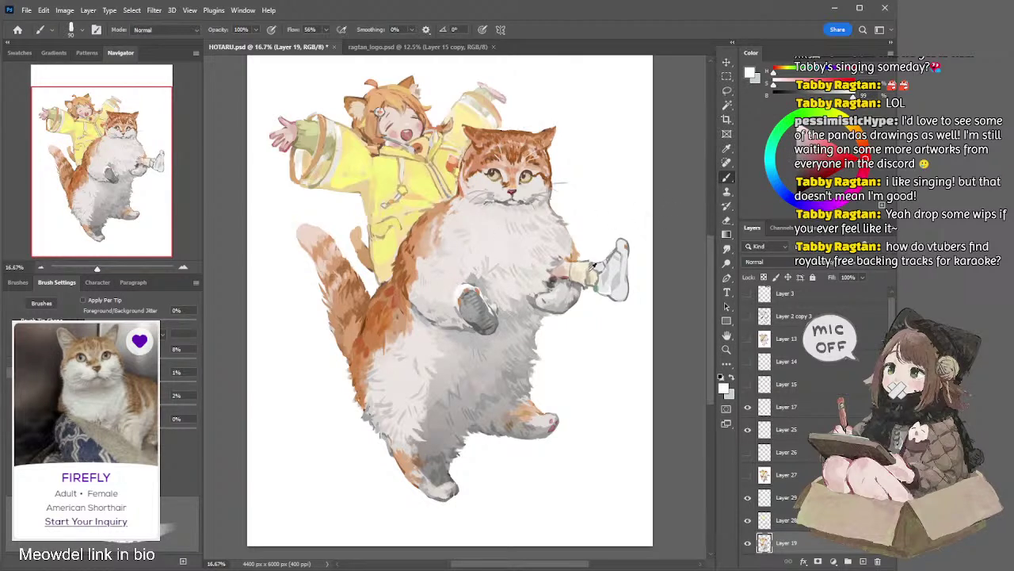
Touch up the girl's ankle above the white shoe with a sampled grey-beige, using a 60-pixel brush
{"action": "left_click", "coordinate": [593, 273], "text": "alt"}
{"action": "key", "text": "bracketleft"}
{"action": "key", "text": "bracketleft"}
{"action": "key", "text": "bracketleft"}
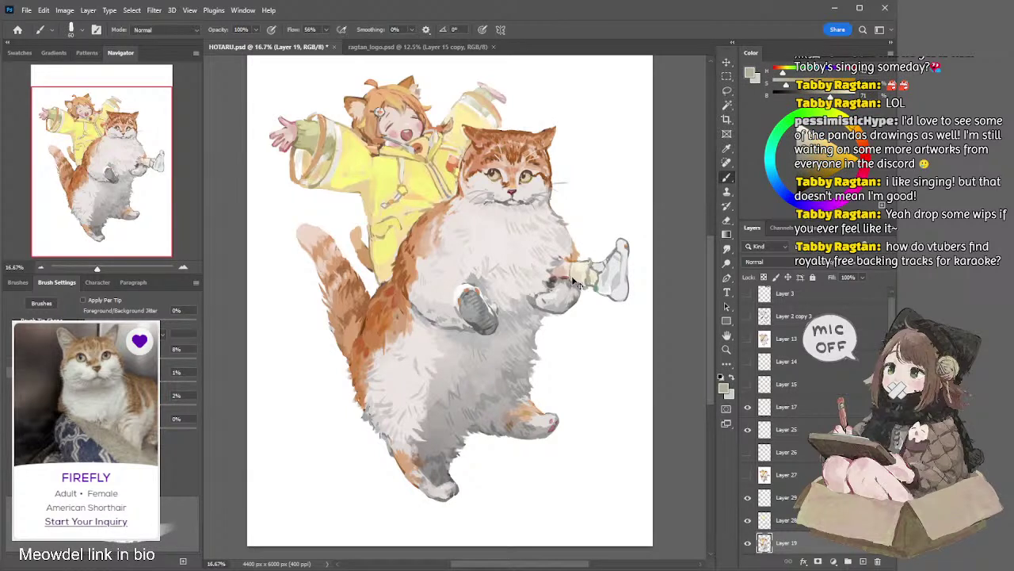
Return to Layer 28 and paint the girl's hair with sampled brown and light orange using a 40 to 50-pixel brush
{"action": "key", "text": "l"}
{"action": "left_click_drag", "start_coordinate": [674, 167], "coordinate": [673, 181]}
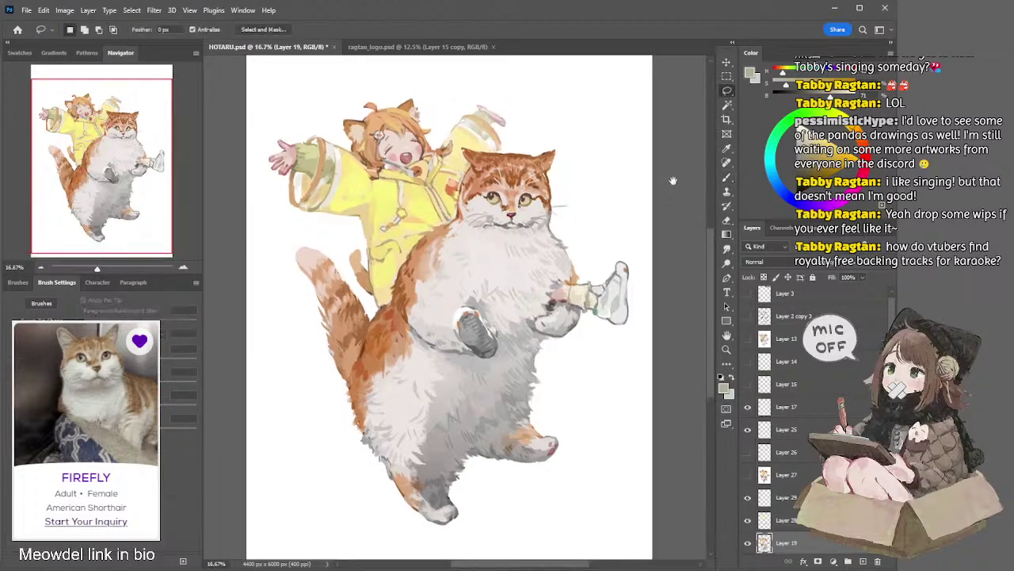
{"action": "left_click", "coordinate": [470, 146], "text": "ctrl"}
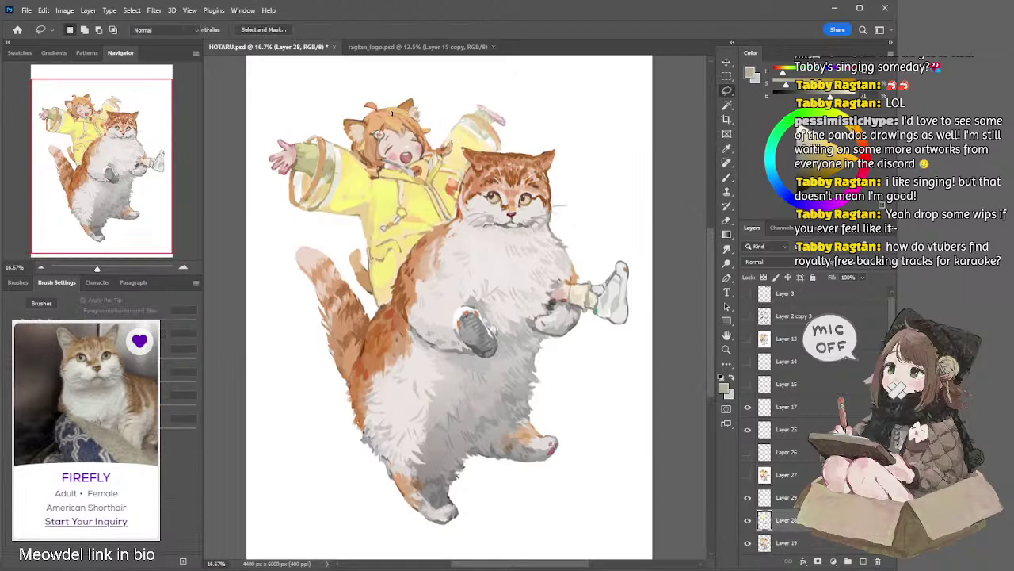
{"action": "key", "text": "b"}
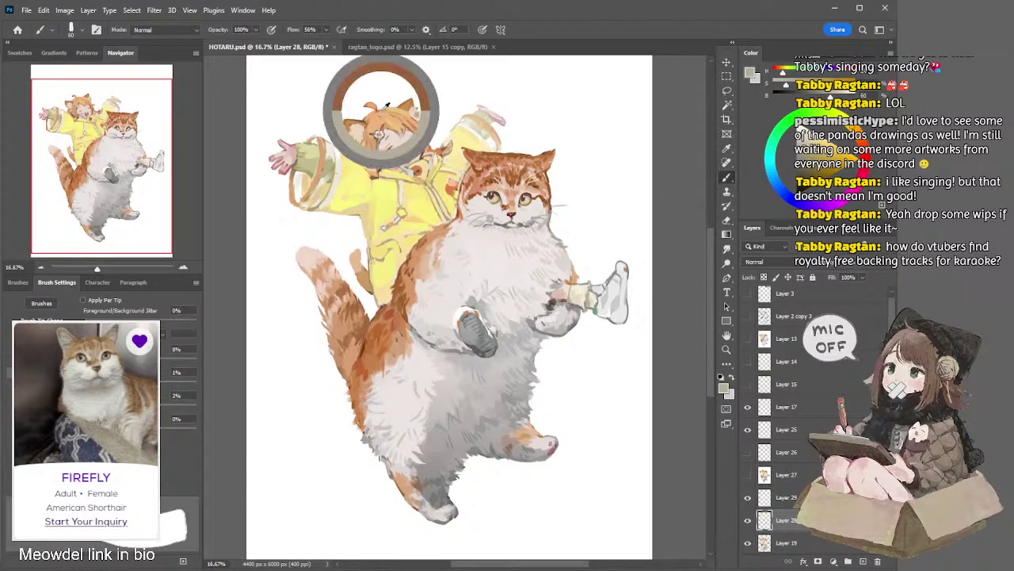
{"action": "left_click", "coordinate": [384, 109], "text": "alt"}
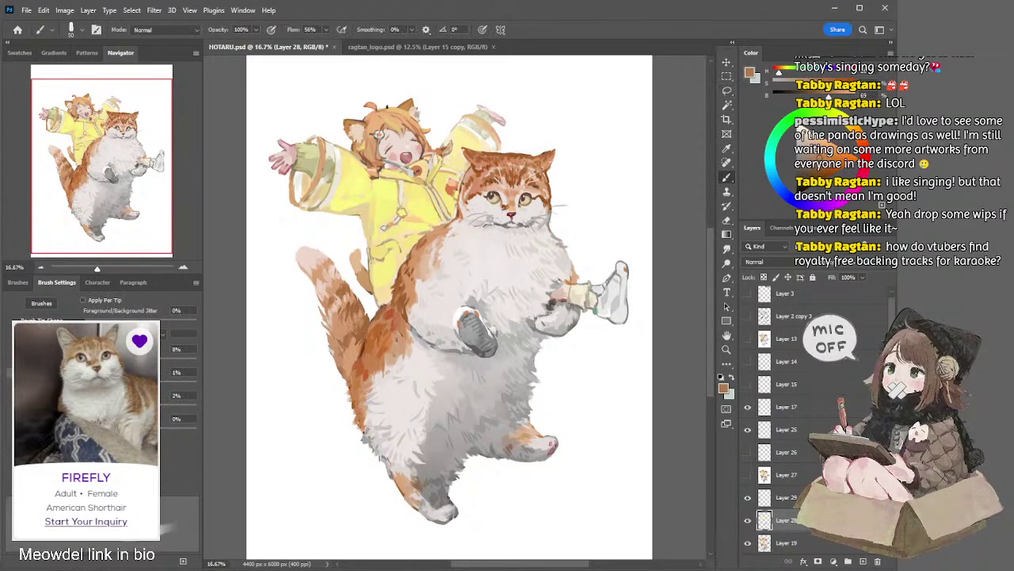
{"action": "left_click", "coordinate": [413, 125], "text": "alt"}
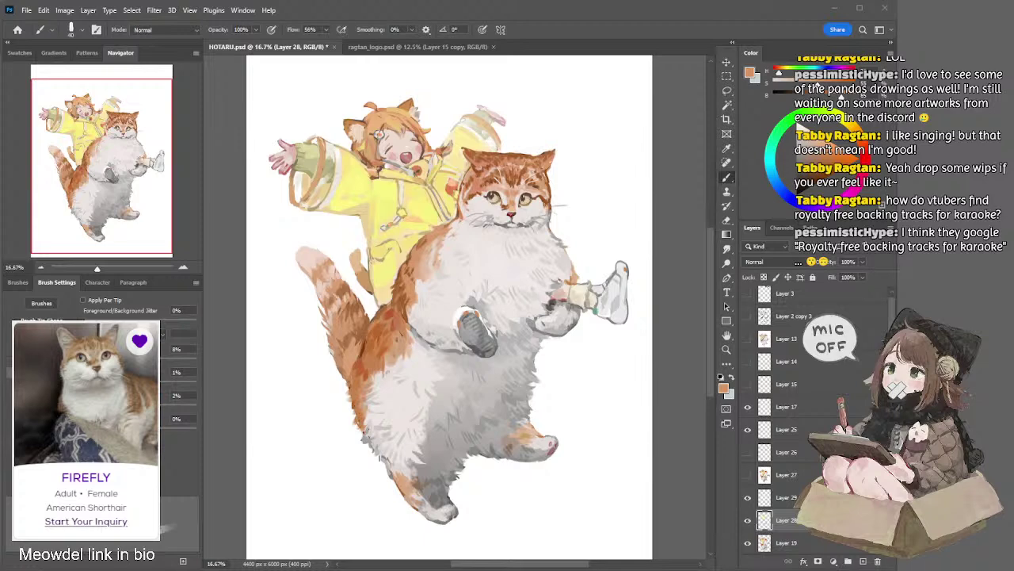
Place the church-painting-1207018 image into the document and enlarge it to cover the characters
{"action": "left_click_drag", "start_coordinate": [463, 105], "coordinate": [600, 172]}
{"action": "mouse_move", "coordinate": [449, 103]}
{"action": "left_mouse_down"}
{"action": "mouse_move", "coordinate": [547, 134]}
{"action": "mouse_move", "coordinate": [620, 208]}
{"action": "mouse_move", "coordinate": [657, 317]}
{"action": "left_mouse_up"}
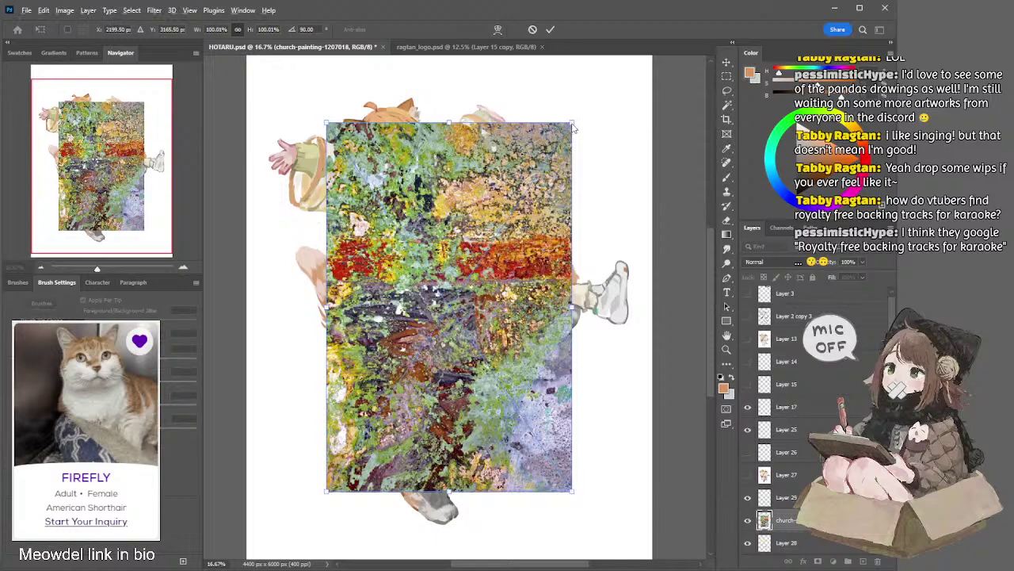
{"action": "left_click_drag", "start_coordinate": [572, 124], "coordinate": [651, 70]}
{"action": "key", "text": "Return"}
{"action": "key", "text": "b"}
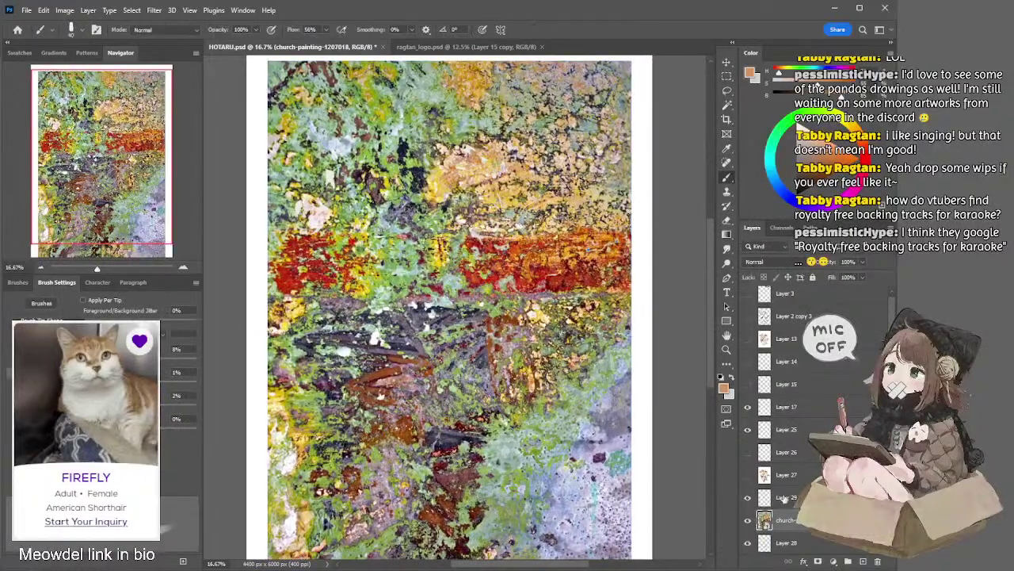
Move the church-painting-1207018 layer above Layer 29 and hide it
{"action": "left_click_drag", "start_coordinate": [785, 501], "coordinate": [785, 488]}
{"action": "scroll", "coordinate": [778, 441], "scroll_direction": "down", "scroll_amount": 3}
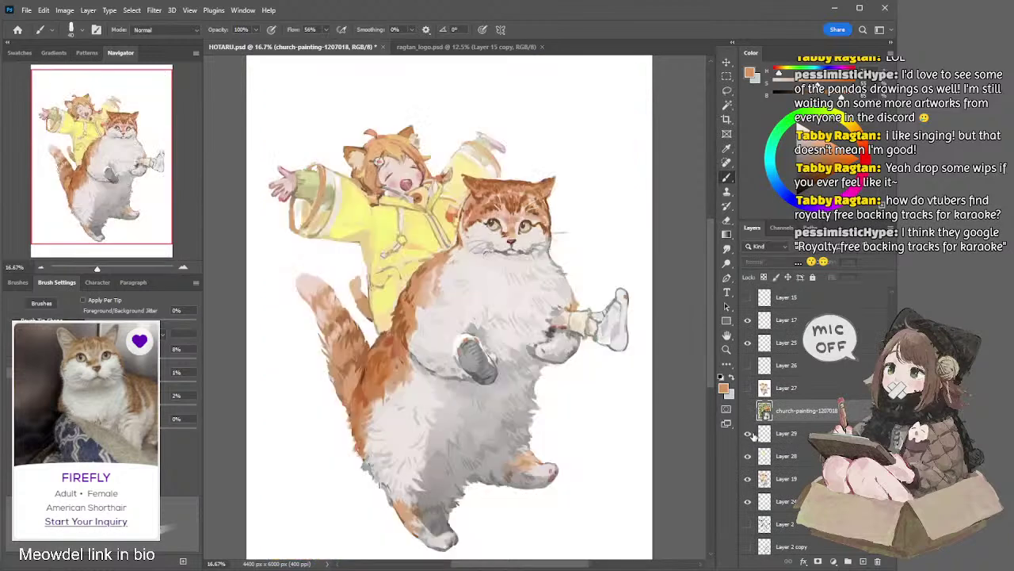
{"action": "left_click", "coordinate": [747, 411]}
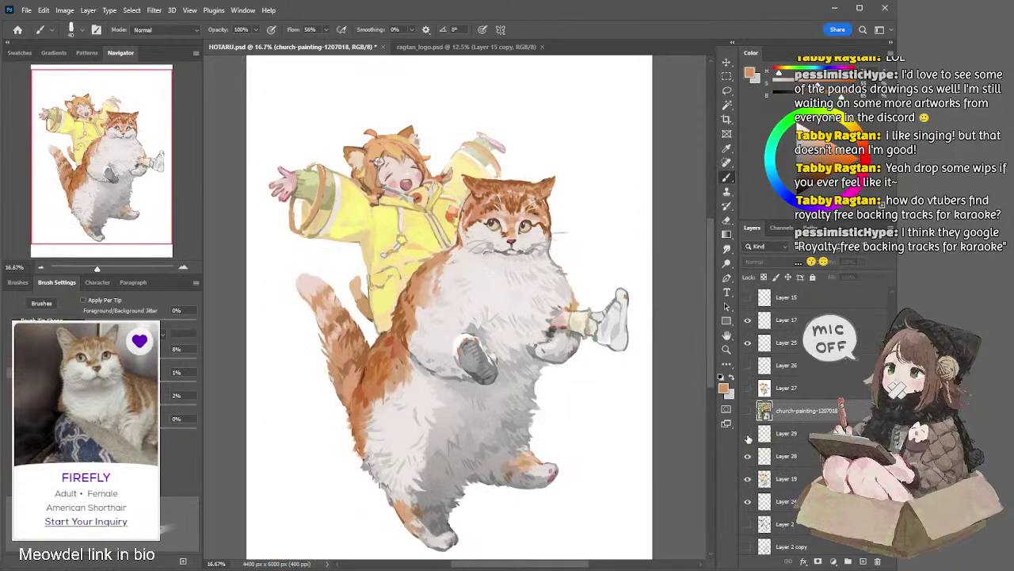
Check what the character layers contain and merge Layer 19, Layer 28 and Layer 29 into one layer
{"action": "left_click", "coordinate": [748, 457]}
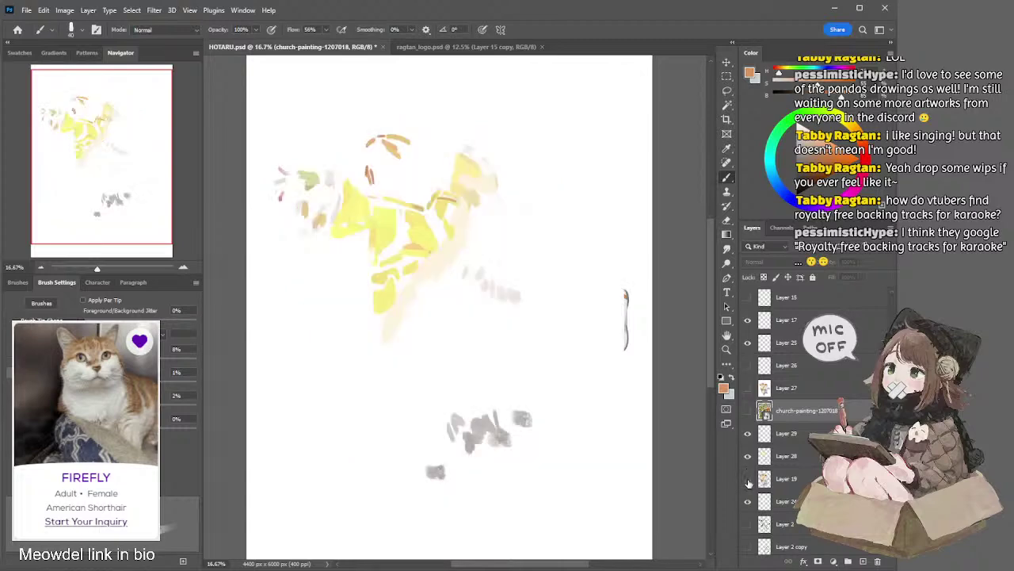
{"action": "left_click", "coordinate": [774, 482]}
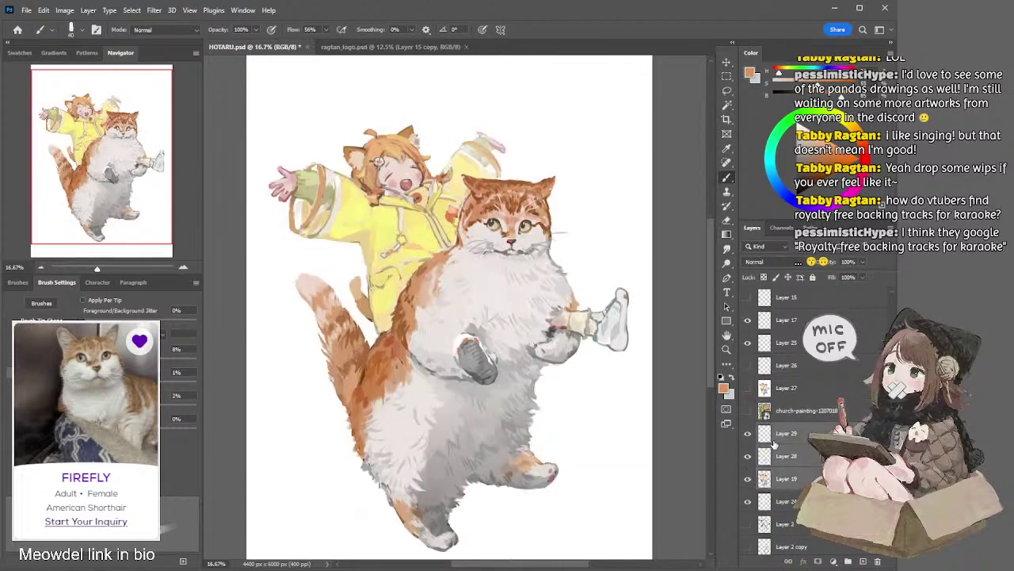
{"action": "left_click", "coordinate": [775, 443], "text": "shift"}
{"action": "key", "text": "ctrl+e"}
Show the church-painting layer, clip it to the merged Layer 29 and set its blend mode to Soft Light
{"action": "left_click", "coordinate": [747, 411]}
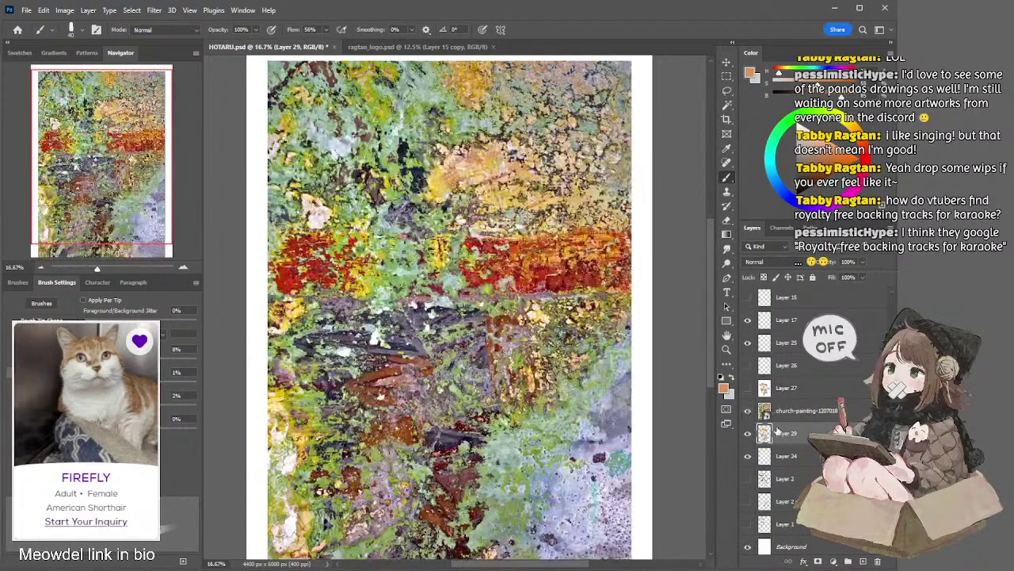
{"action": "left_click", "coordinate": [783, 421], "text": "alt"}
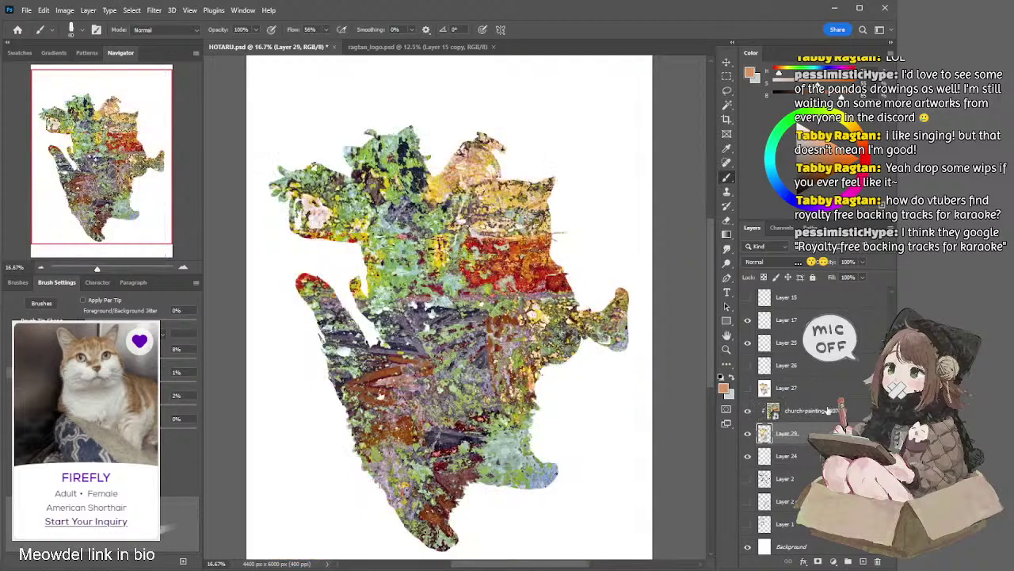
{"action": "left_click", "coordinate": [824, 414]}
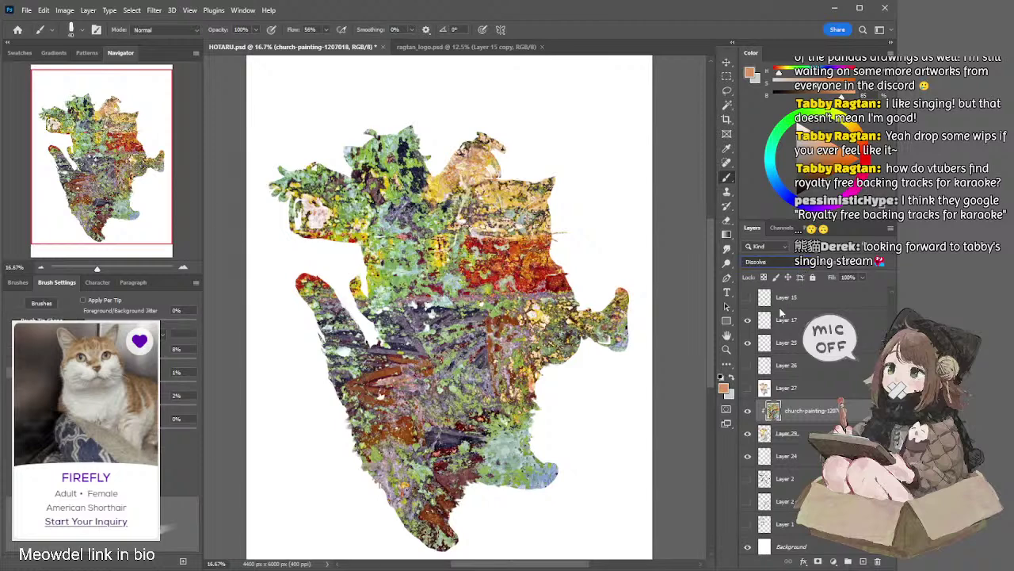
{"action": "key", "text": "shift+alt+f"}
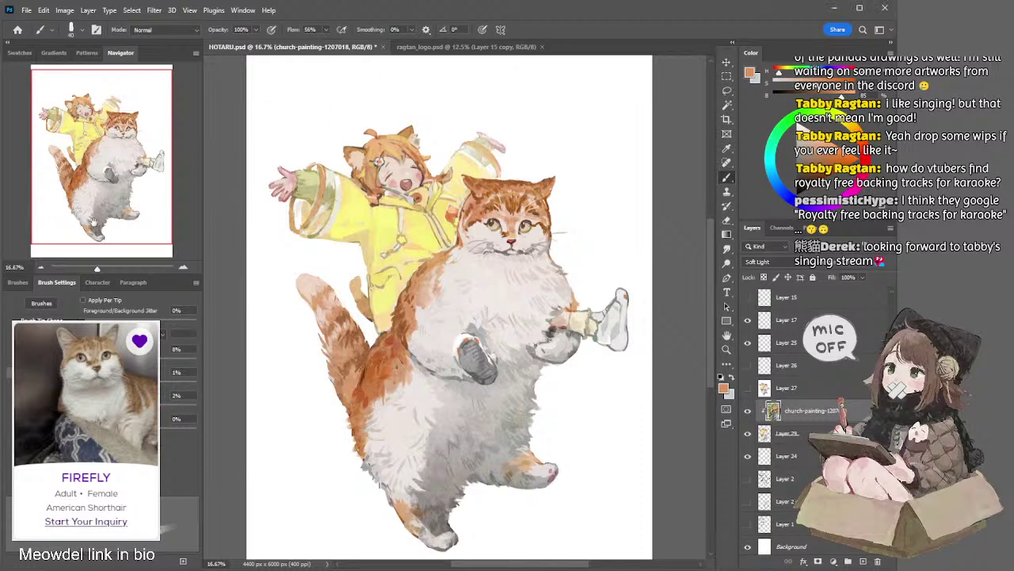
{"action": "left_click", "coordinate": [49, 264]}
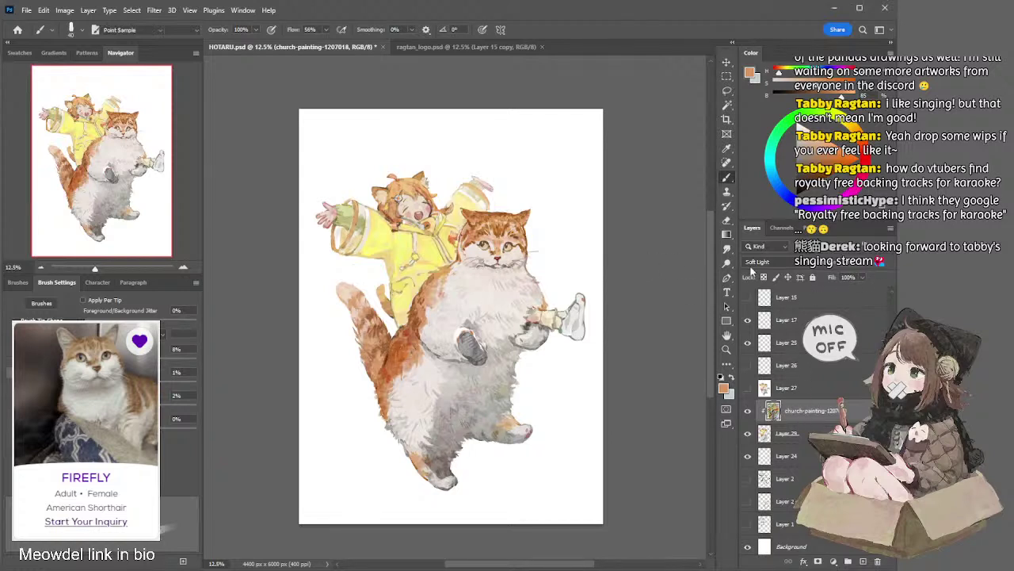
{"action": "key", "text": "i"}
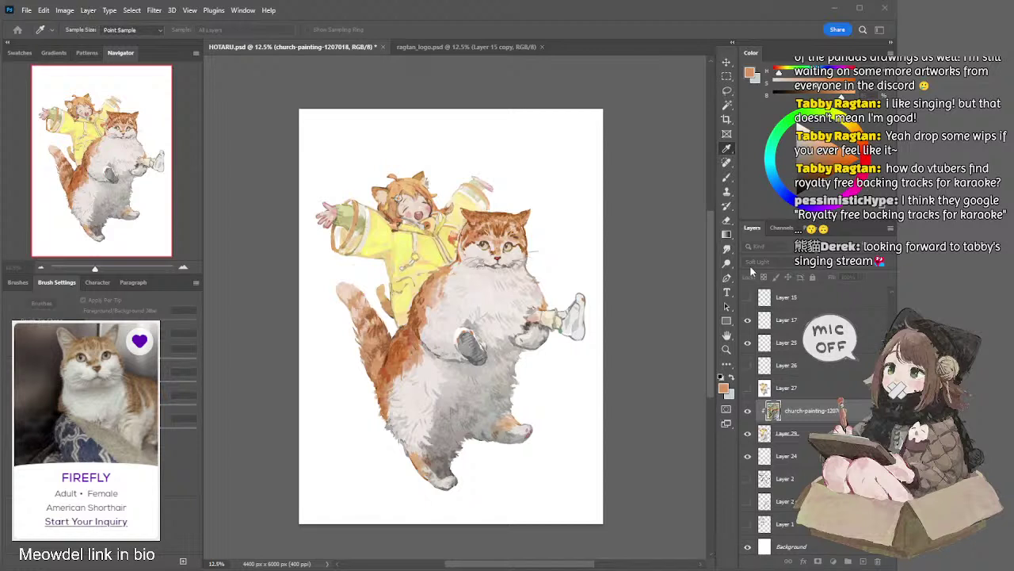
{"action": "left_click", "coordinate": [751, 271]}
{"action": "key", "text": "l"}
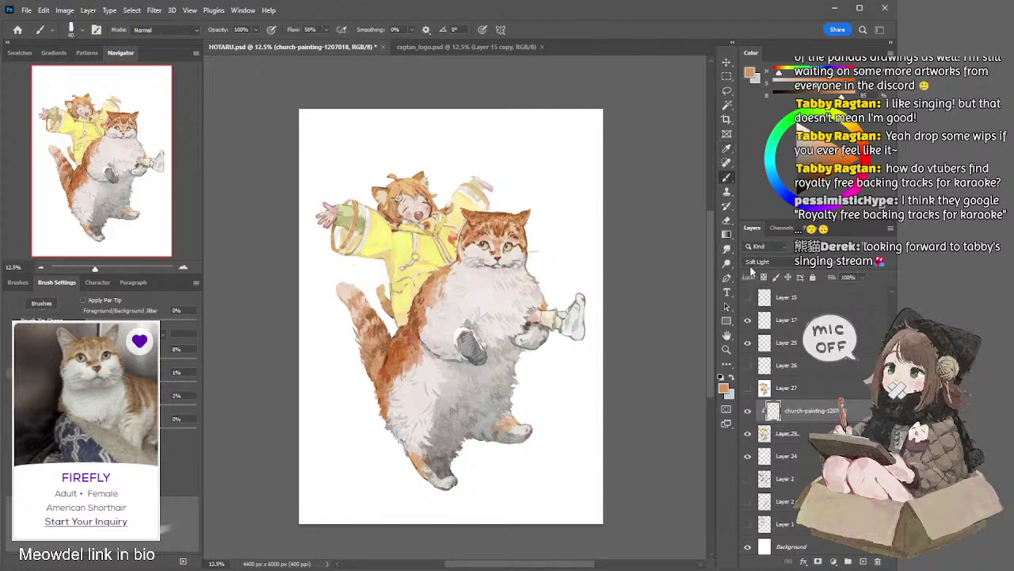
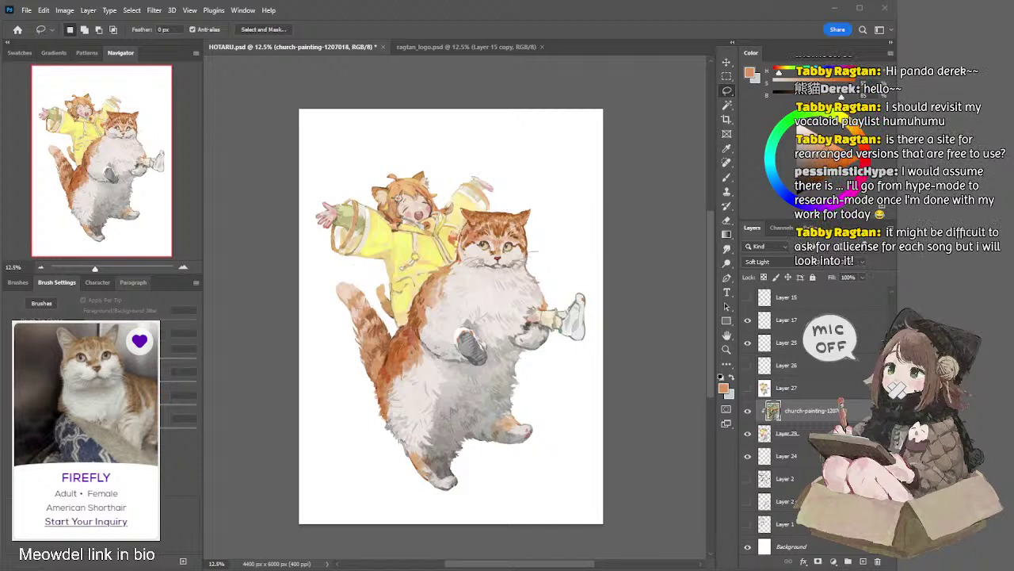
{"action": "key", "text": "b"}
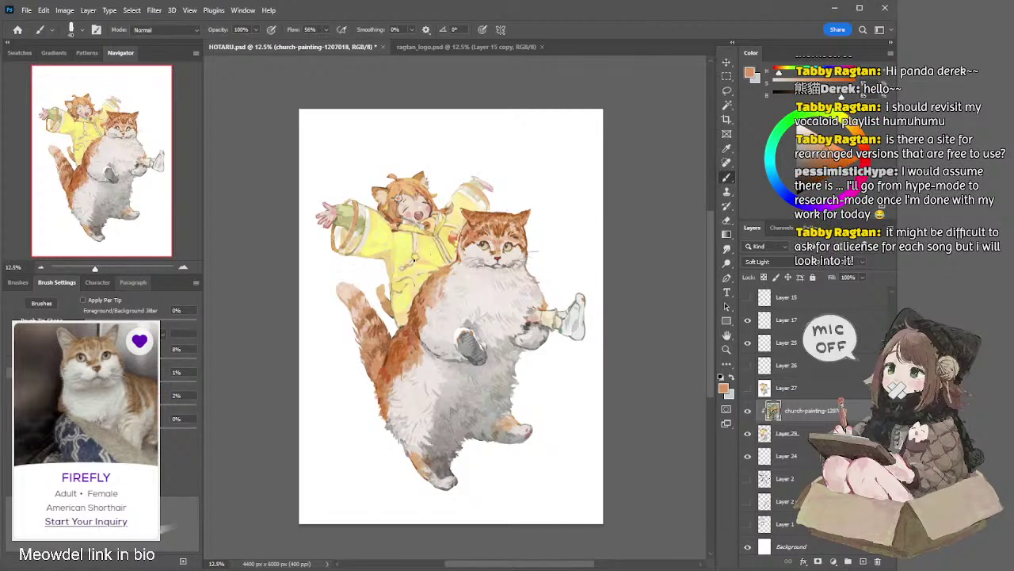
{"action": "left_click", "coordinate": [419, 258], "text": "alt"}
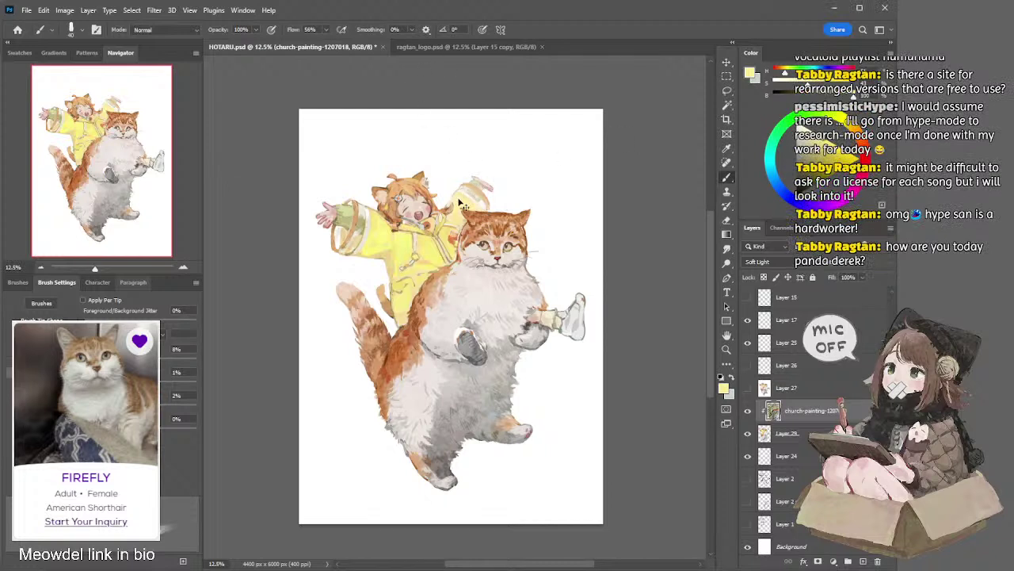
{"action": "key", "text": "l"}
{"action": "mouse_move", "coordinate": [466, 175]}
{"action": "left_mouse_down"}
{"action": "mouse_move", "coordinate": [459, 204]}
{"action": "mouse_move", "coordinate": [497, 213]}
{"action": "mouse_move", "coordinate": [496, 134]}
{"action": "left_mouse_up"}
{"action": "key", "text": "i"}
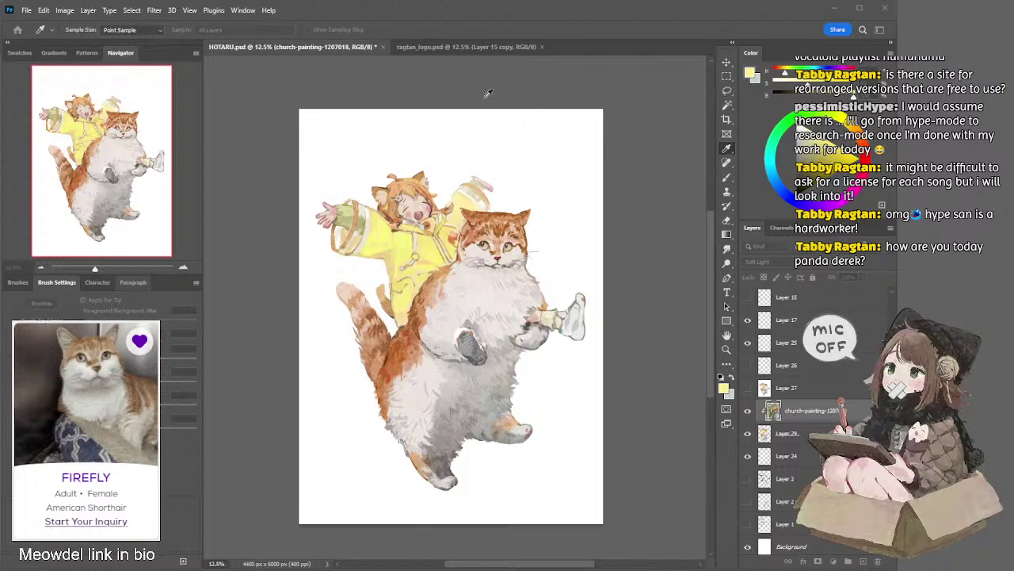
{"action": "key", "text": "l"}
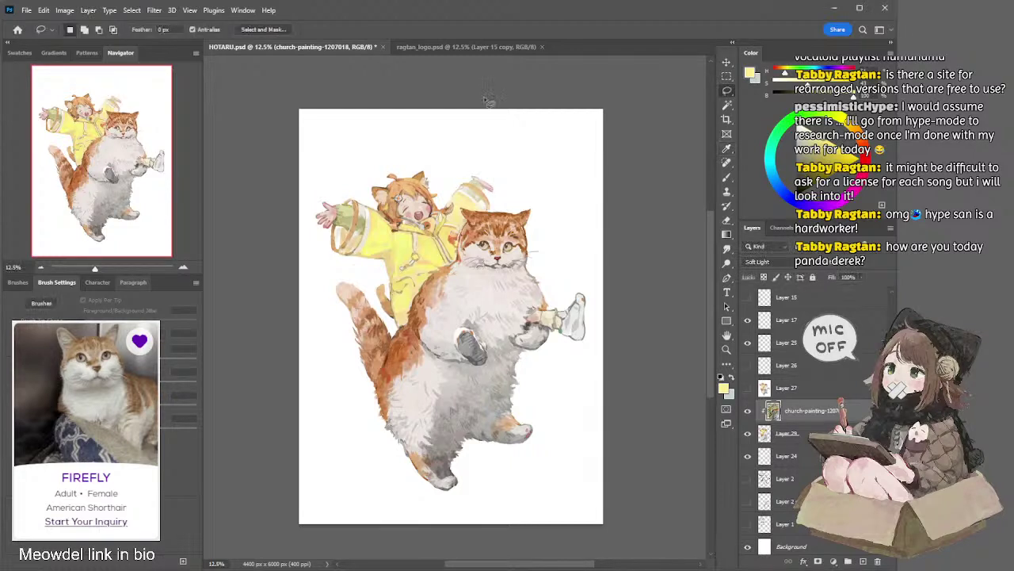
Hide the church-painting layer and make Layer 29 the active layer for retouching the characters
{"action": "left_click", "coordinate": [749, 412]}
{"action": "left_click", "coordinate": [621, 280]}
{"action": "left_click", "coordinate": [765, 433]}
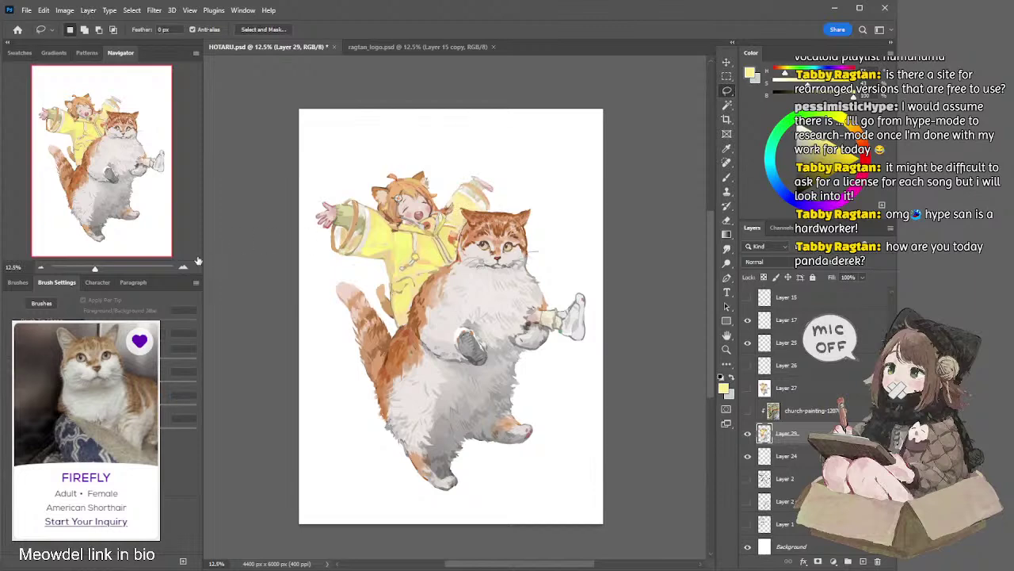
{"action": "left_click", "coordinate": [183, 269]}
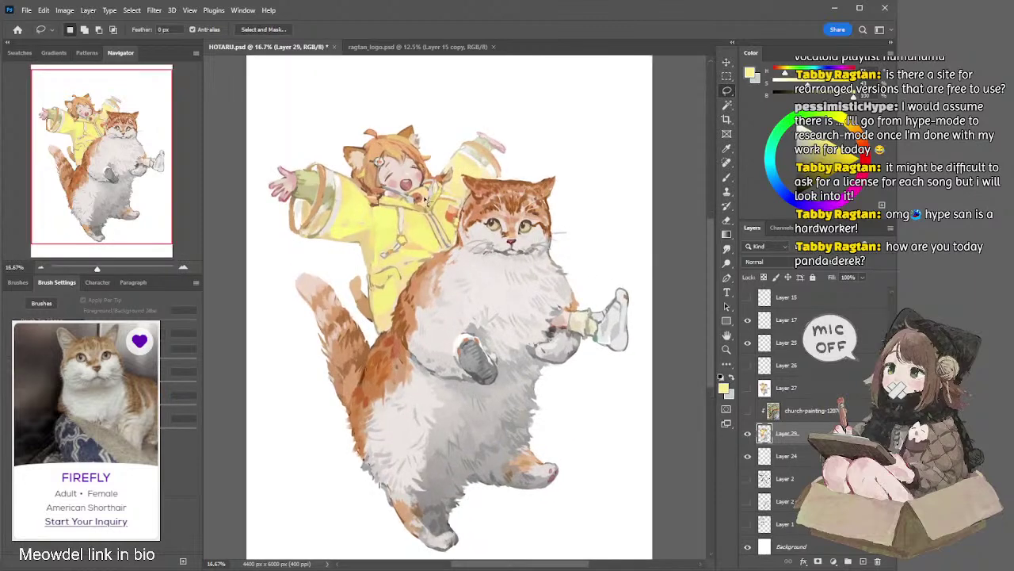
Retouch the orange ornament at the girl's collar below her chin with brown and dark tones sampled from the painting
{"action": "key", "text": "b"}
{"action": "left_click", "coordinate": [418, 190], "text": "alt"}
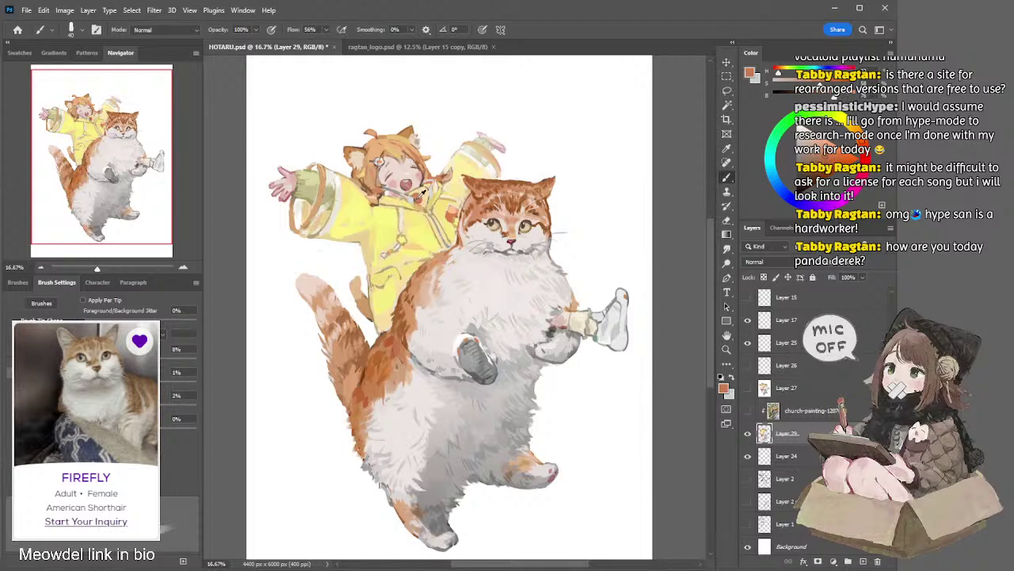
{"action": "left_click", "coordinate": [462, 186], "text": "alt"}
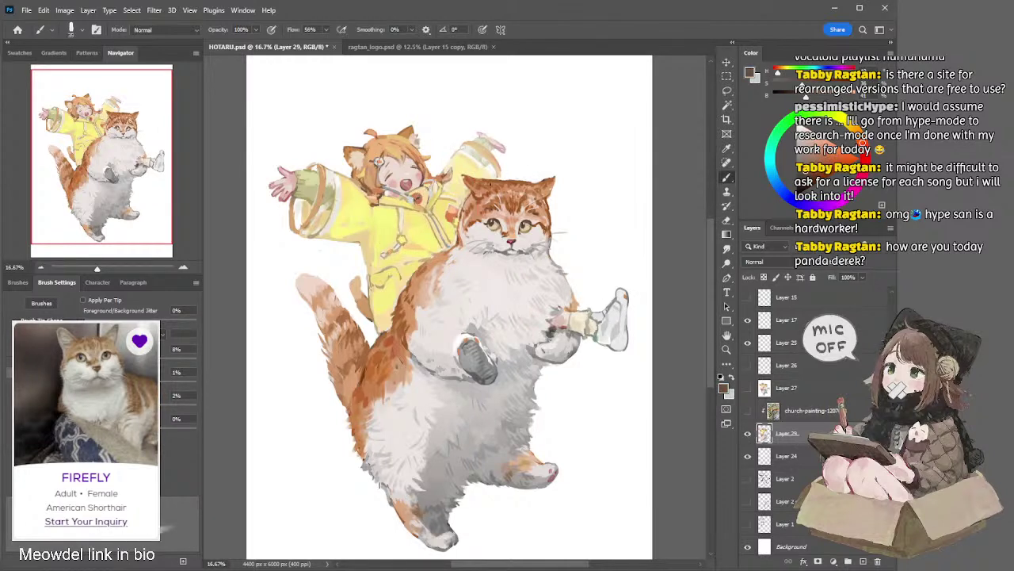
{"action": "left_click", "coordinate": [424, 191], "text": "alt"}
{"action": "left_click", "coordinate": [425, 190], "text": "alt"}
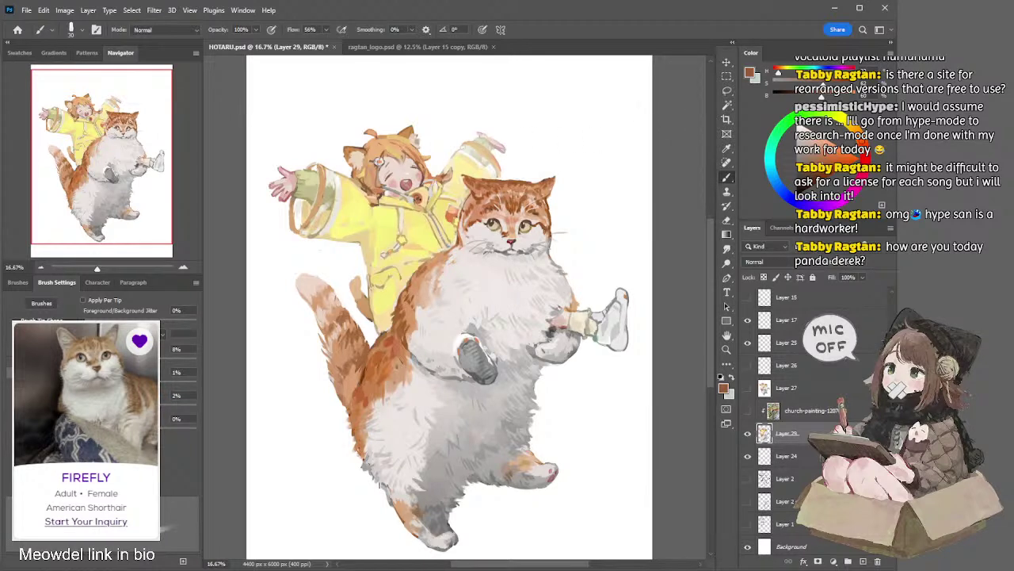
Paint a flicked-out lock of hair beside the girl's cheek, on the cat's side, in sampled light and mid orange tones
{"action": "left_click", "coordinate": [425, 190], "text": "alt"}
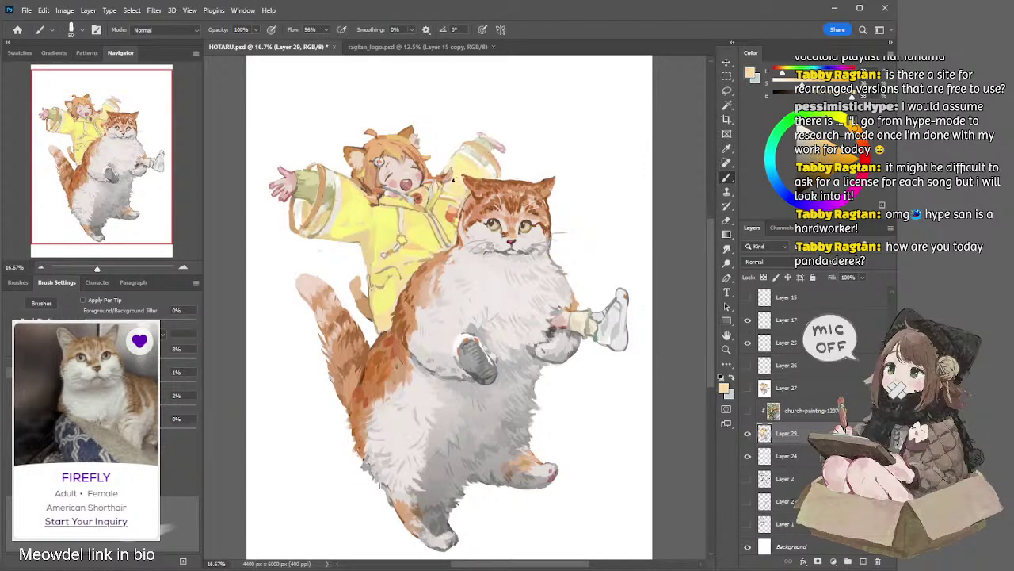
{"action": "left_click", "coordinate": [432, 174], "text": "alt"}
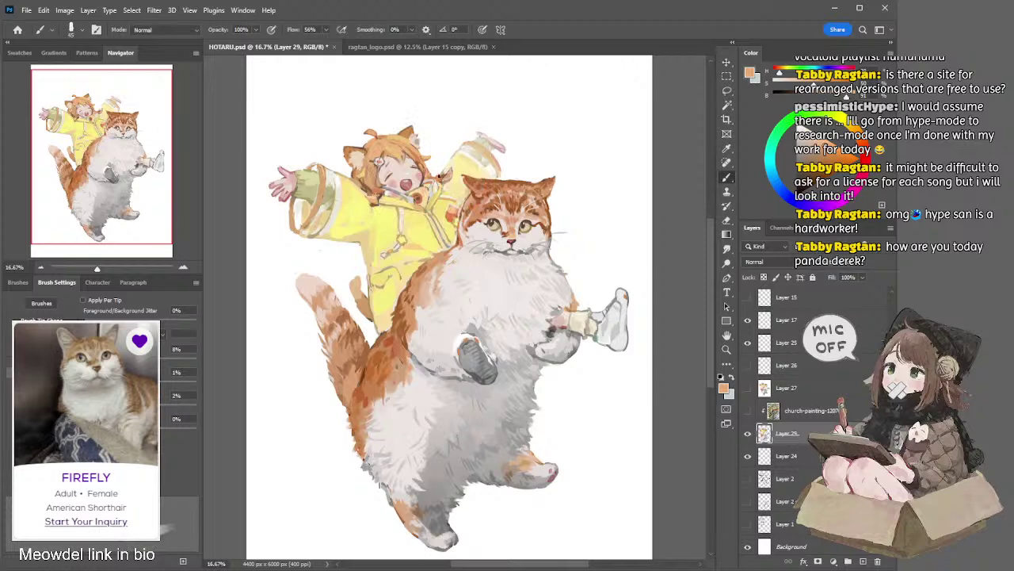
{"action": "left_click", "coordinate": [434, 174], "text": "alt"}
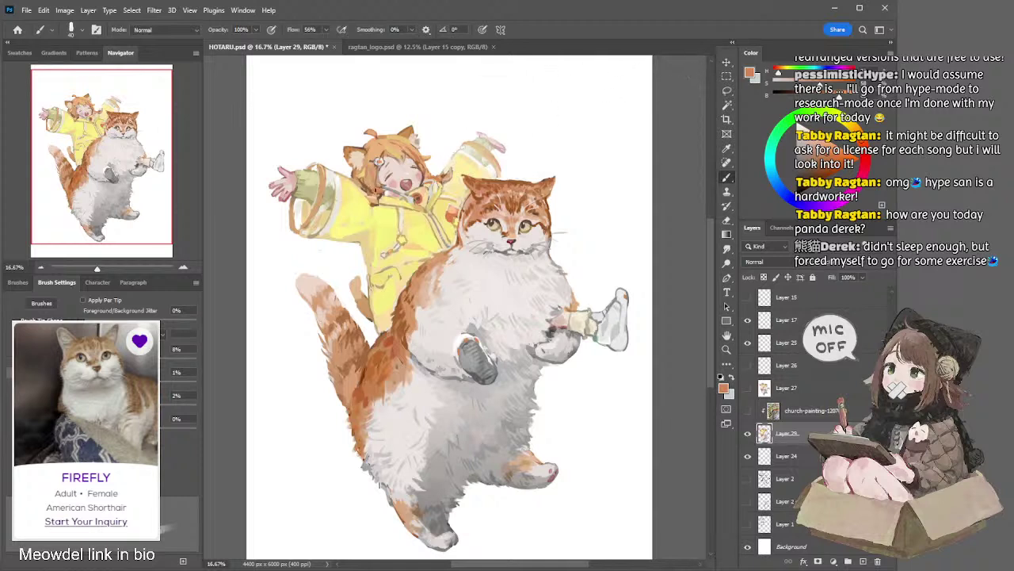
Refine the hair ends resting on the hood, on the side of her green sleeve, with sampled brown and light orange tones
{"action": "left_click", "coordinate": [370, 189], "text": "alt"}
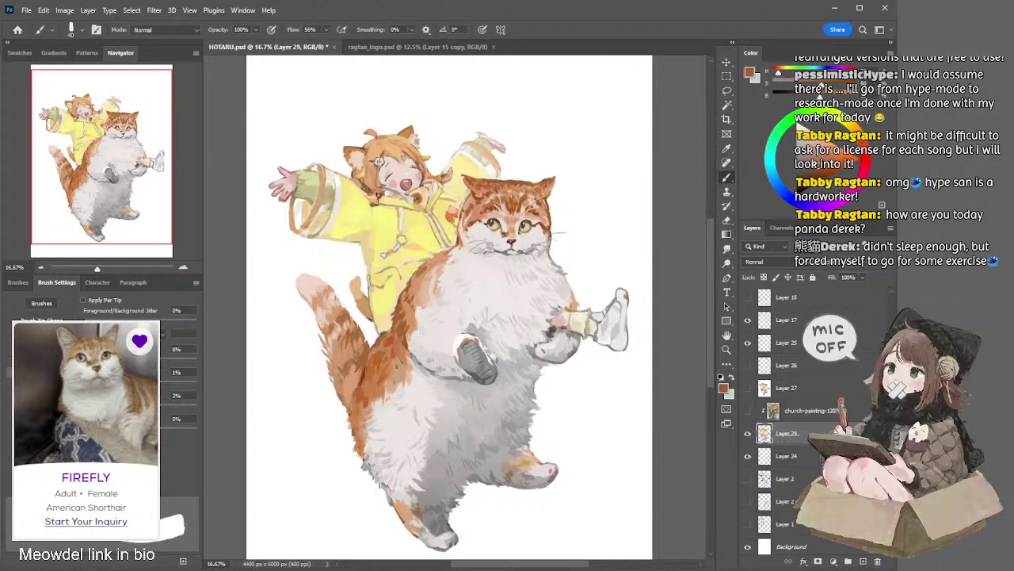
{"action": "left_click", "coordinate": [376, 190], "text": "alt"}
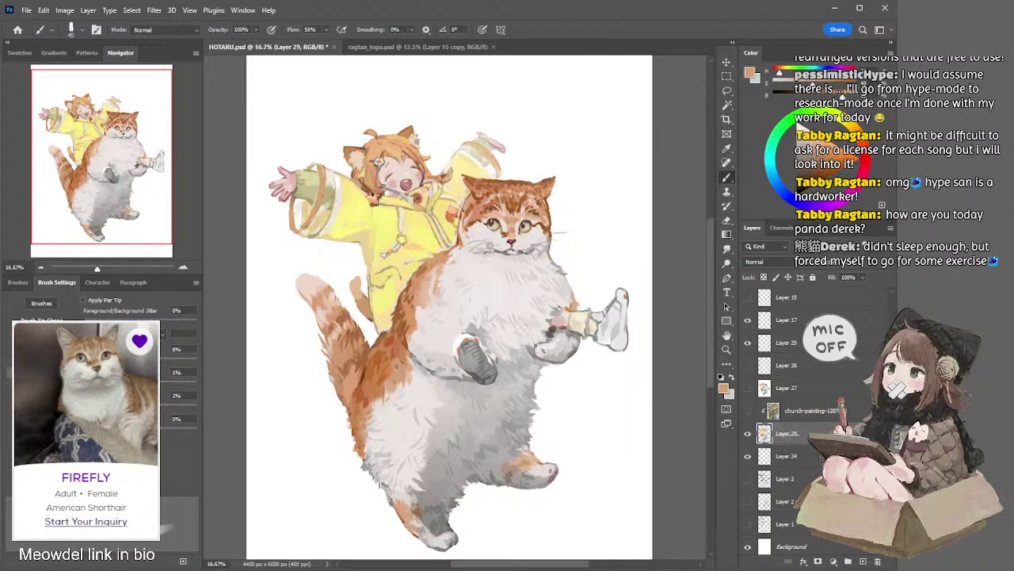
{"action": "left_click", "coordinate": [385, 189], "text": "alt"}
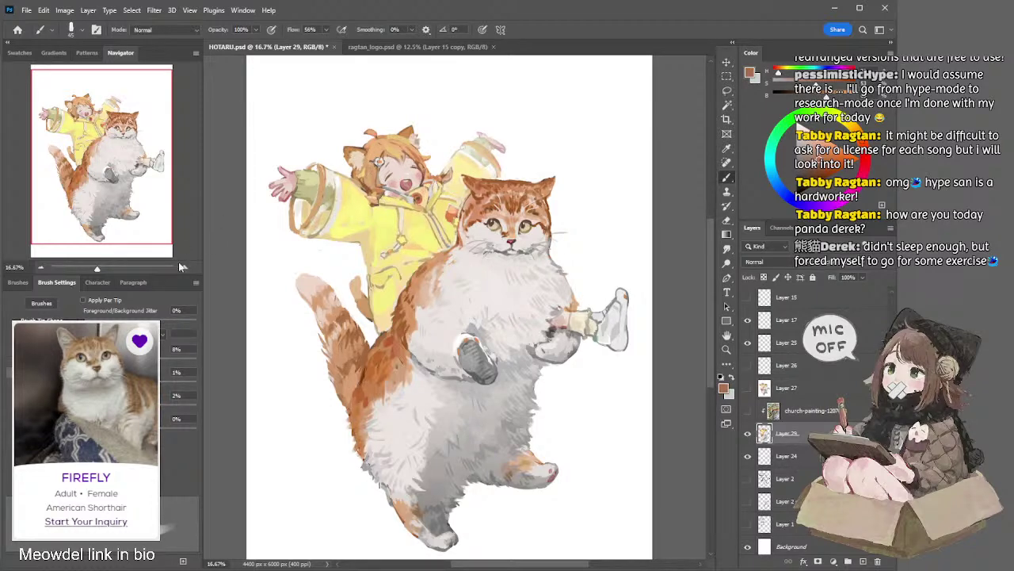
Touch up the hair around the flower clip and the cuff of the raised sleeve near the cat with sampled colours
{"action": "scroll", "coordinate": [341, 164], "scroll_direction": "up", "scroll_amount": 1}
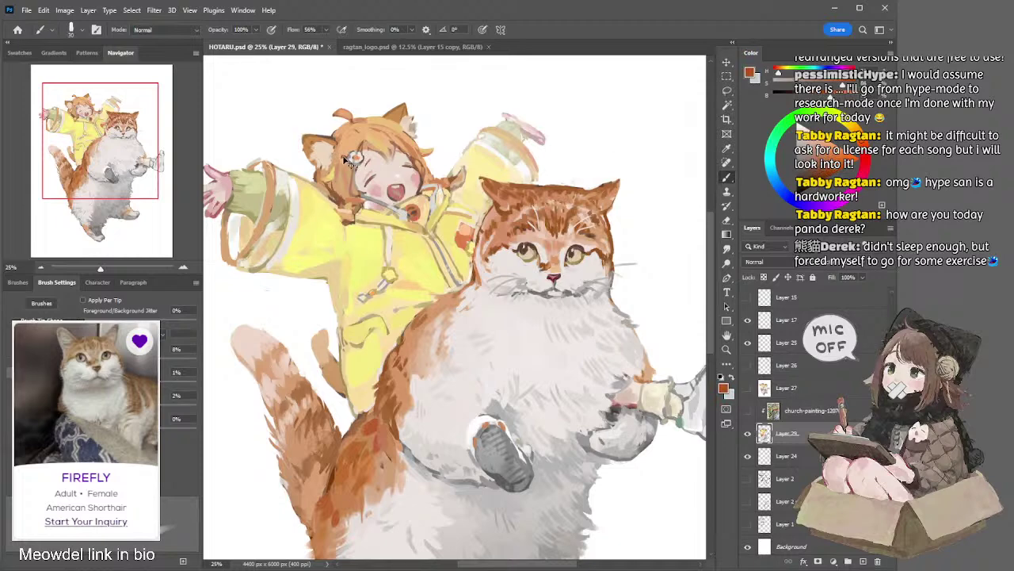
{"action": "left_click", "coordinate": [354, 158], "text": "alt"}
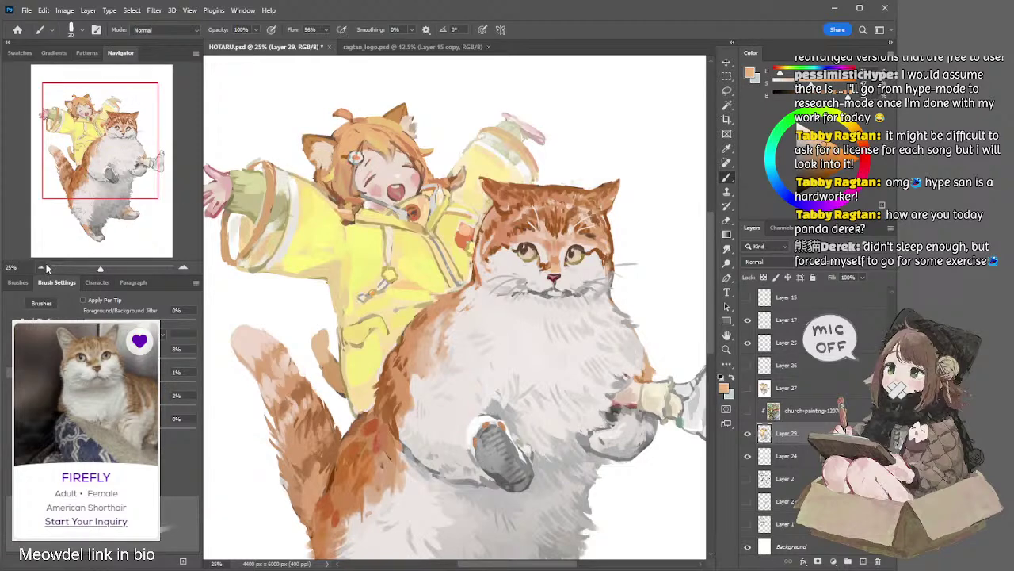
{"action": "left_click", "coordinate": [520, 138], "text": "alt"}
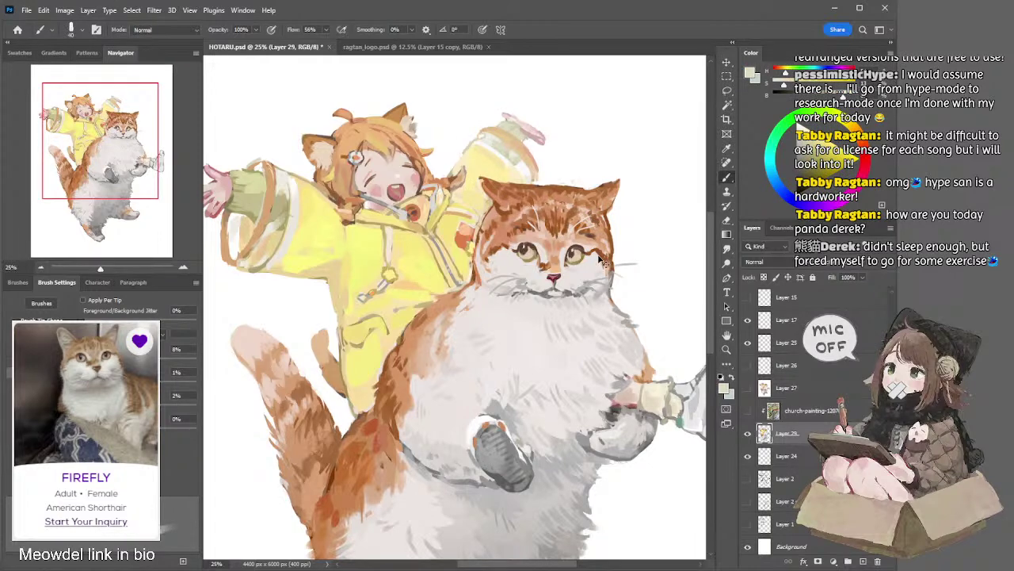
Add sampled brown strokes to the hair tips at the hood and around the girl's ear, blending with the Smudge tool
{"action": "key", "text": "r"}
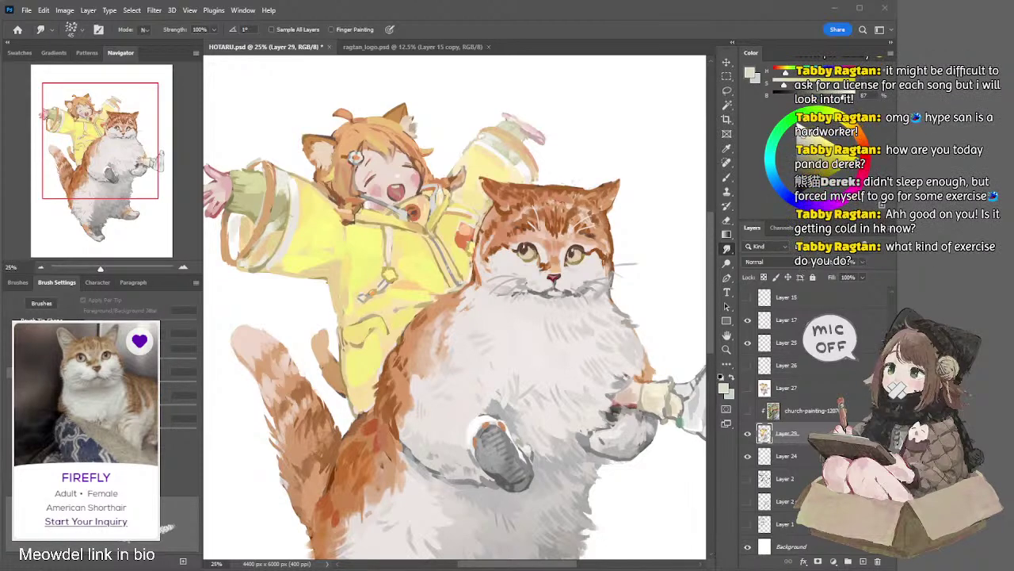
{"action": "left_click", "coordinate": [423, 14]}
{"action": "key", "text": "b"}
{"action": "left_click", "coordinate": [329, 187], "text": "alt"}
{"action": "mouse_move", "coordinate": [325, 184]}
{"action": "left_mouse_down"}
{"action": "mouse_move", "coordinate": [341, 192]}
{"action": "mouse_move", "coordinate": [323, 181]}
{"action": "left_mouse_up"}
{"action": "left_click_drag", "start_coordinate": [424, 113], "coordinate": [431, 118]}
{"action": "key", "text": "r"}
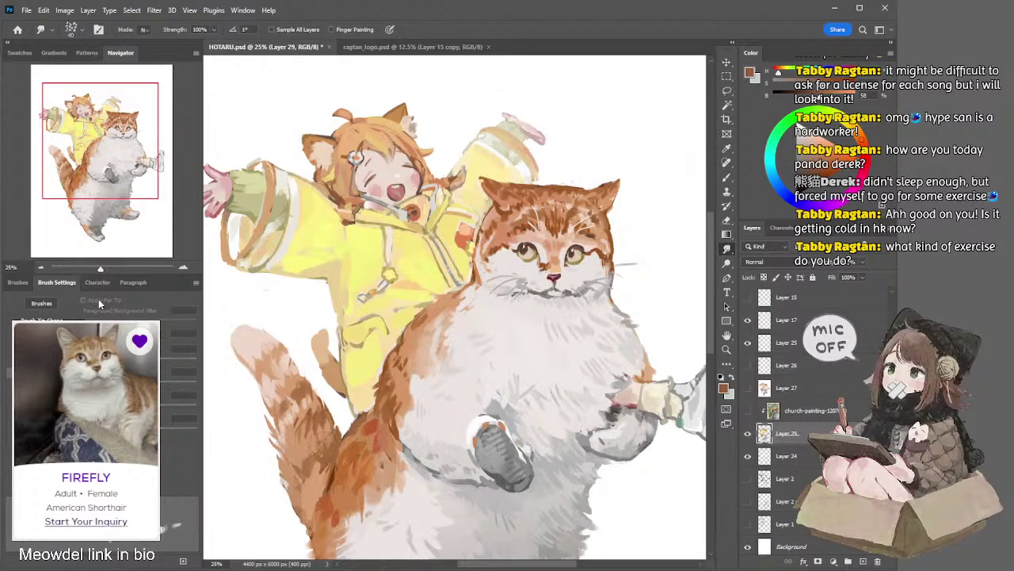
Refine the girl's bangs and forehead with small strokes in sampled pale yellow, tan and orange tones
{"action": "key", "text": "b"}
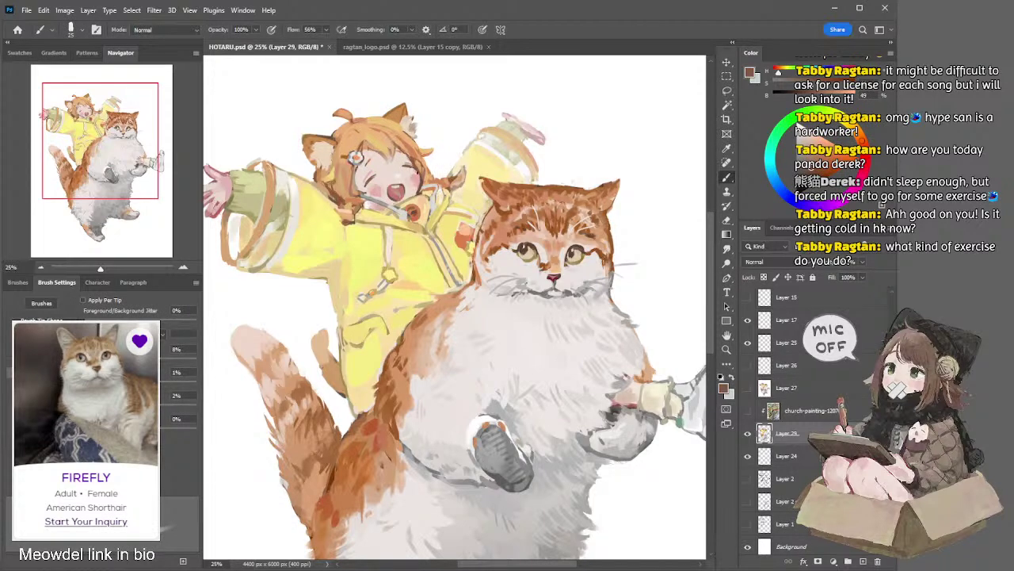
{"action": "left_click", "coordinate": [387, 146], "text": "alt"}
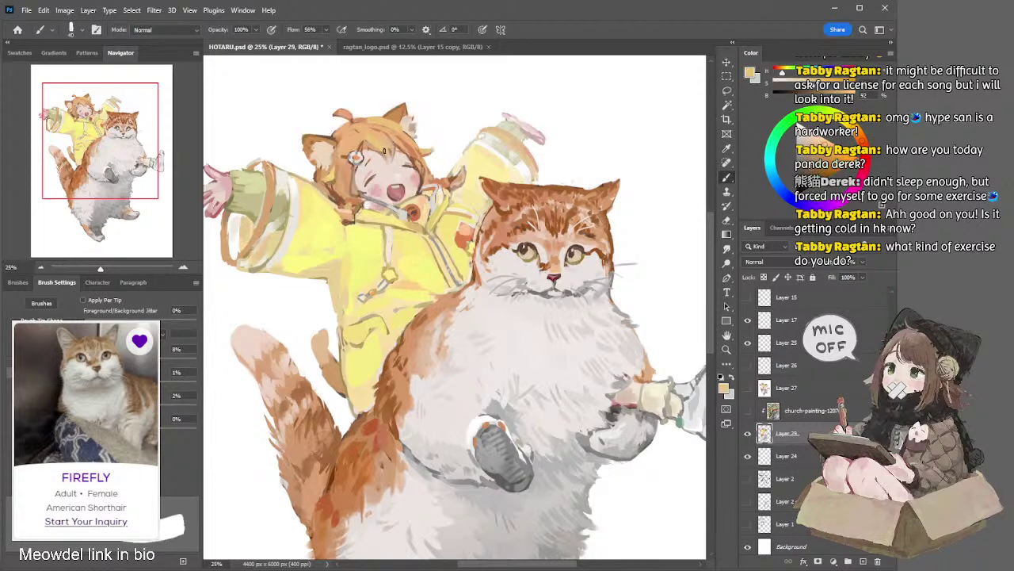
{"action": "left_click", "coordinate": [383, 153], "text": "alt"}
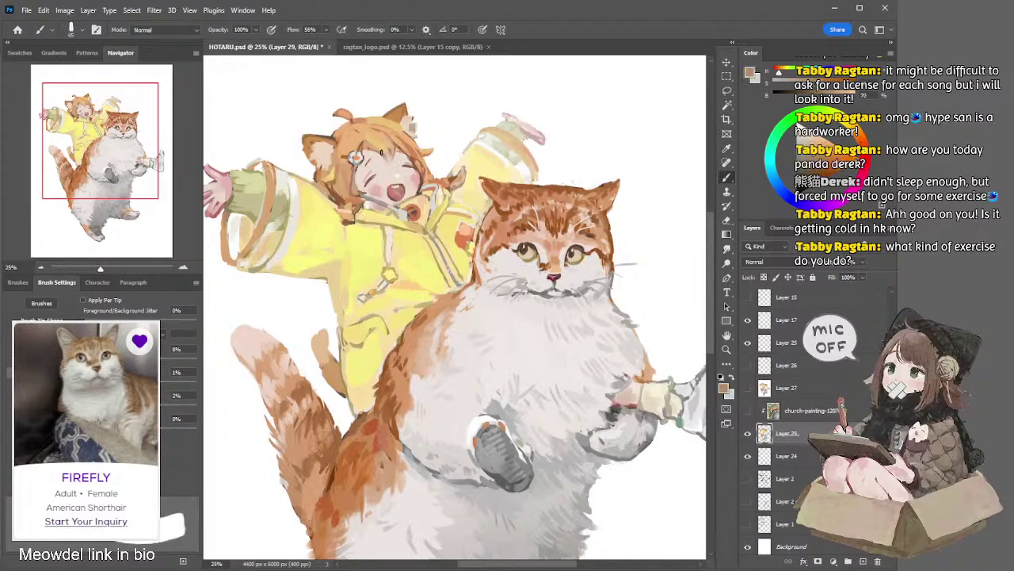
{"action": "left_click", "coordinate": [388, 146], "text": "alt"}
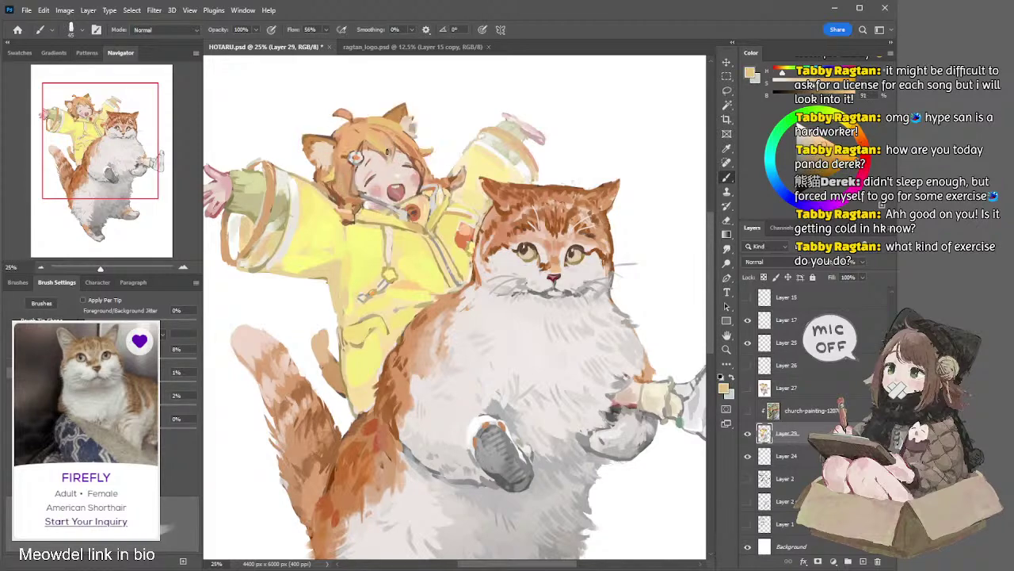
{"action": "left_click", "coordinate": [389, 145], "text": "alt"}
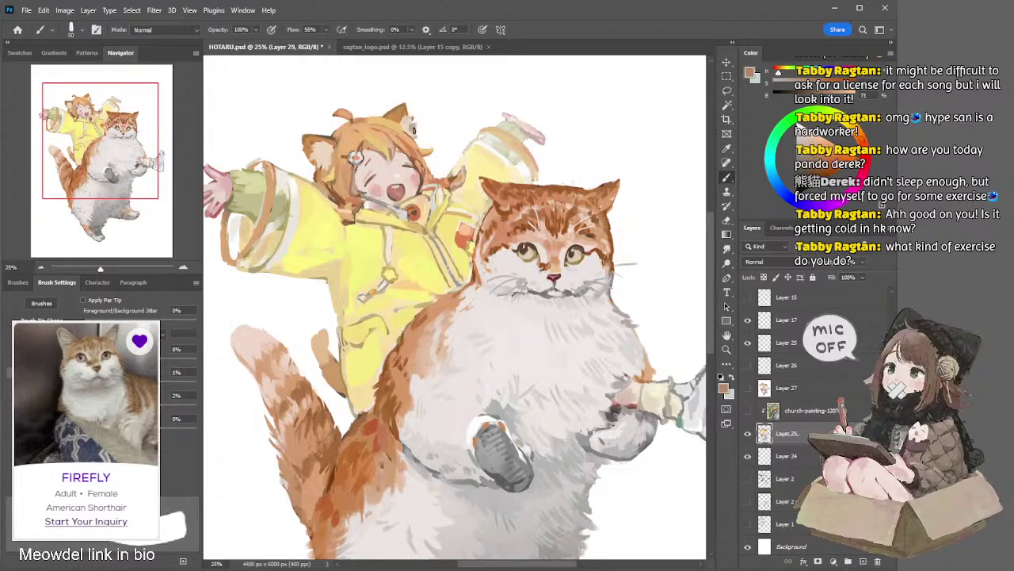
{"action": "left_click", "coordinate": [396, 149], "text": "alt"}
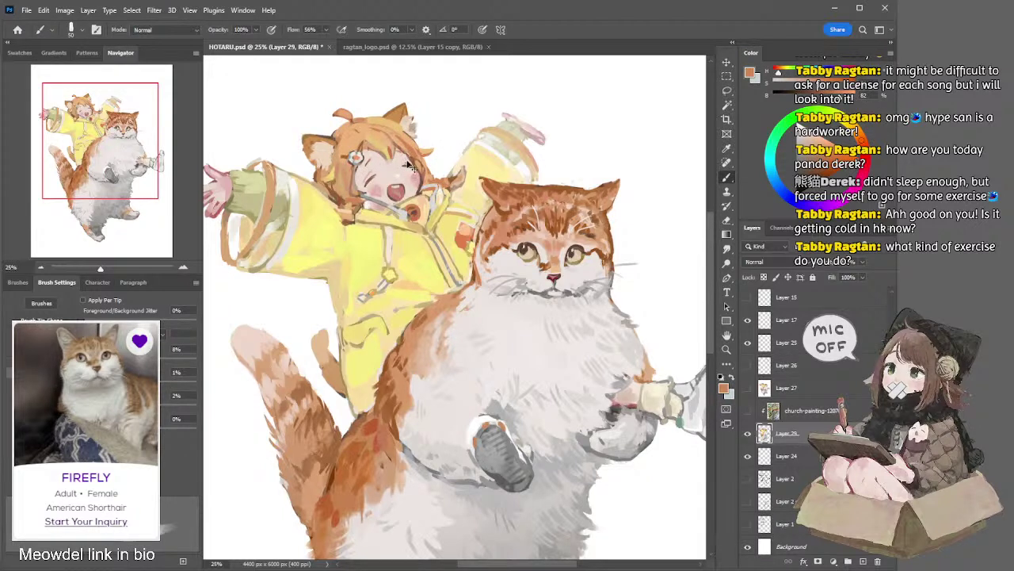
{"action": "left_click", "coordinate": [382, 129], "text": "alt"}
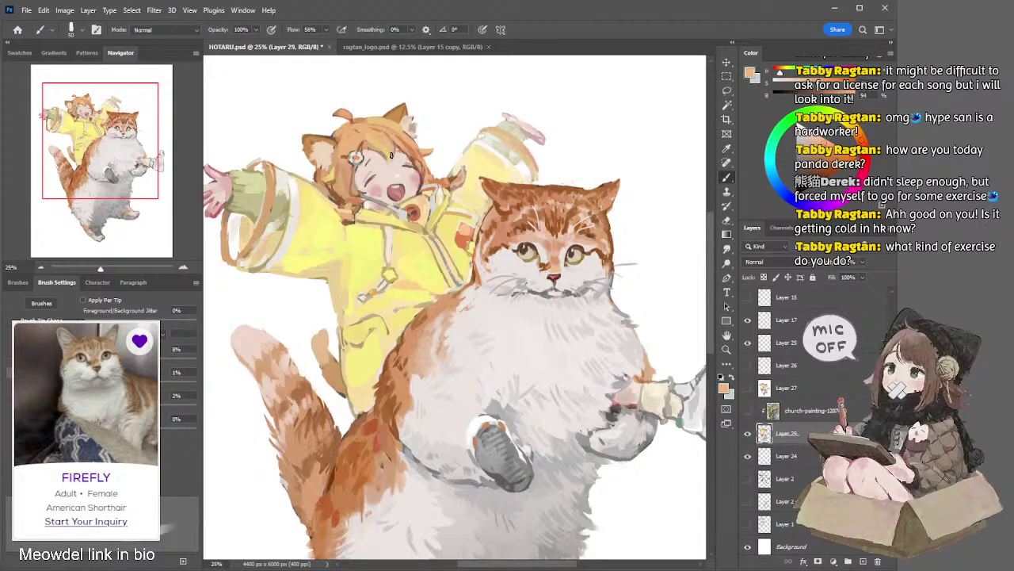
Touch up the girl's hair with a muted orange and the yellow hoodie's shading with a sampled olive-yellow
{"action": "left_click", "coordinate": [825, 143]}
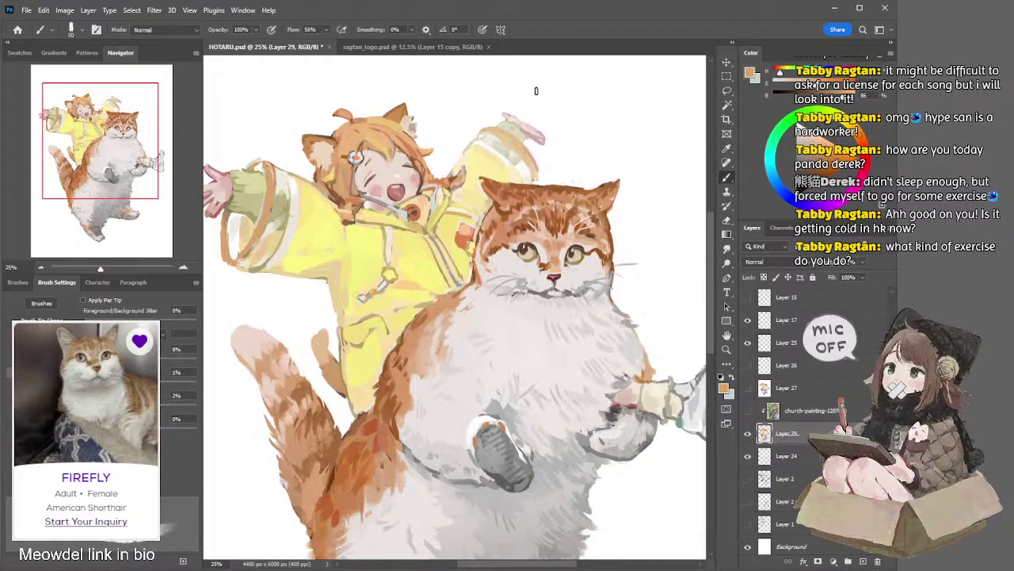
{"action": "scroll", "coordinate": [440, 171], "scroll_direction": "down", "scroll_amount": 2}
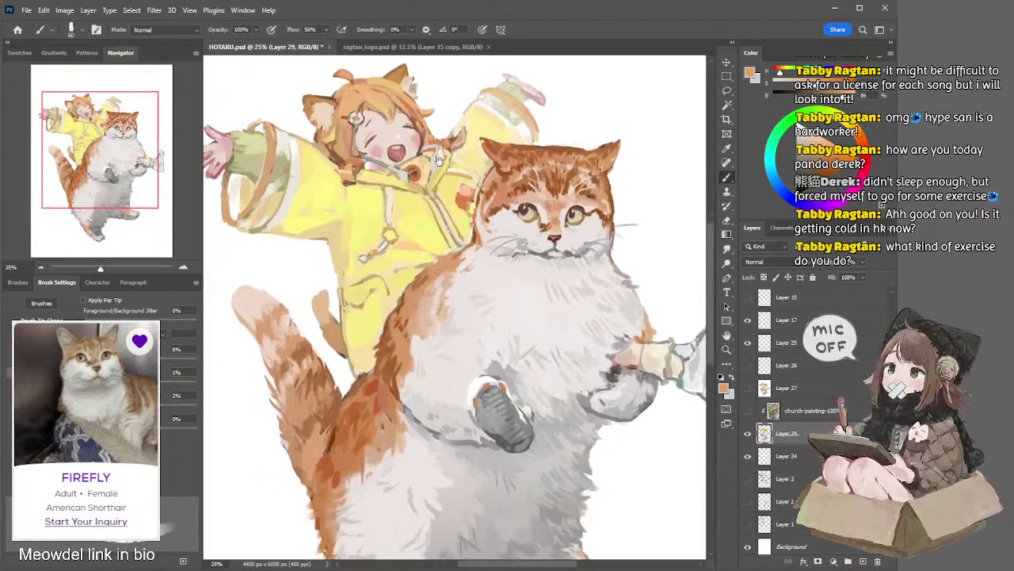
{"action": "left_click", "coordinate": [396, 184], "text": "alt"}
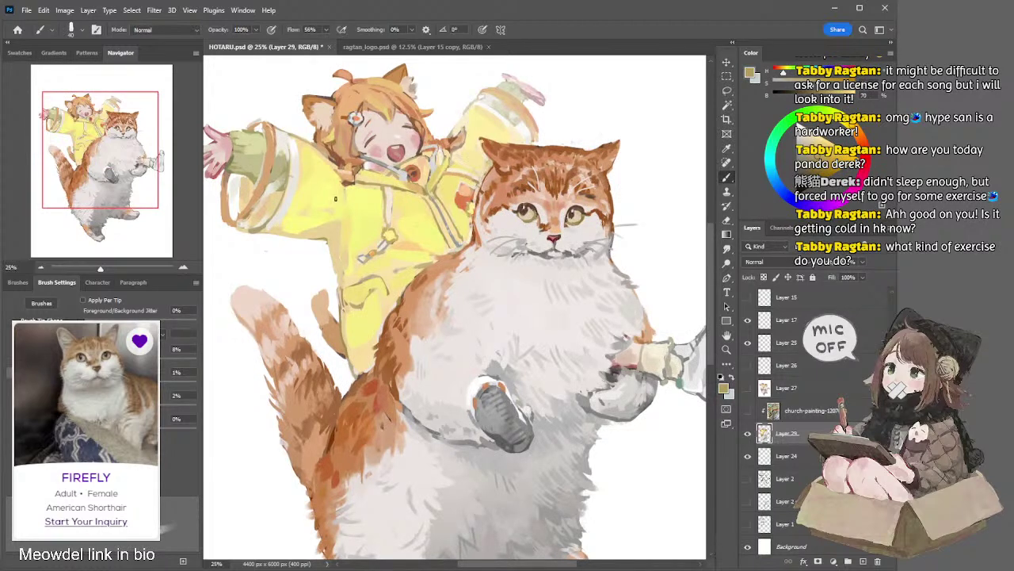
Repaint the cat's white belly fur with sampled pale grey tones, varying the brush size between strokes
{"action": "left_click", "coordinate": [42, 269]}
{"action": "left_click", "coordinate": [42, 269]}
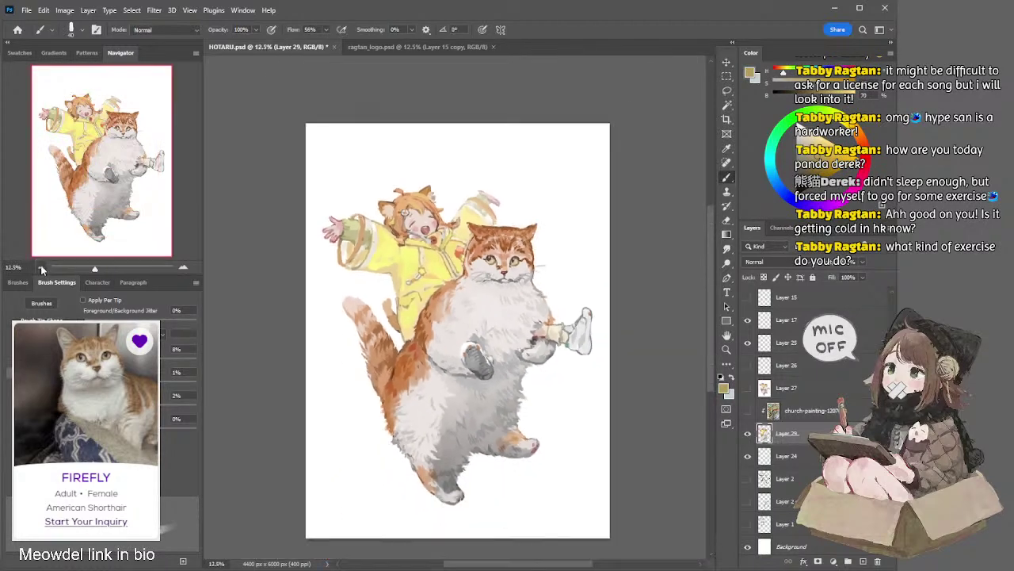
{"action": "scroll", "coordinate": [521, 159], "scroll_direction": "down", "scroll_amount": 1}
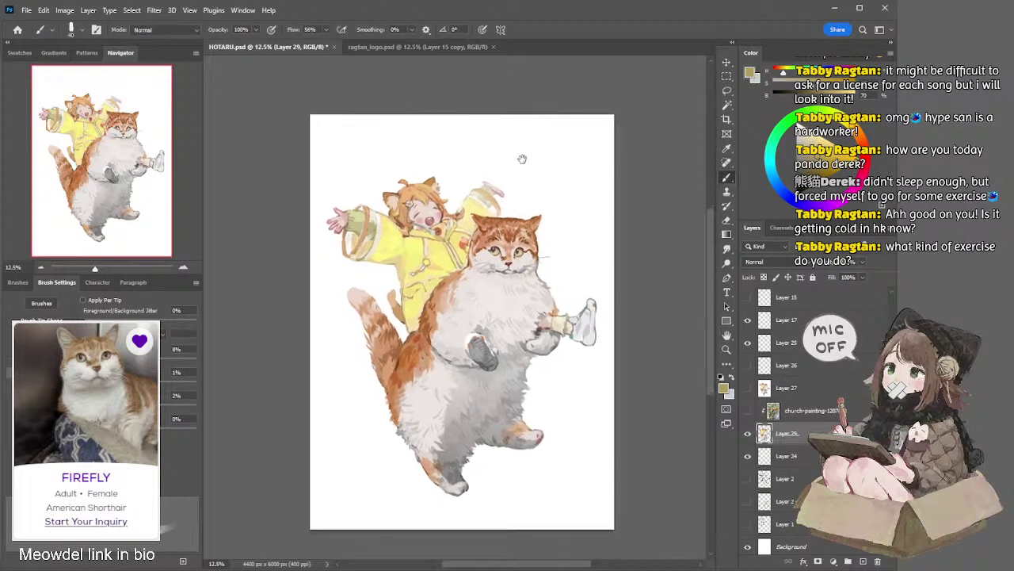
{"action": "left_click", "coordinate": [457, 391], "text": "alt"}
{"action": "key", "text": "bracketright"}
{"action": "key", "text": "bracketright"}
{"action": "key", "text": "bracketright"}
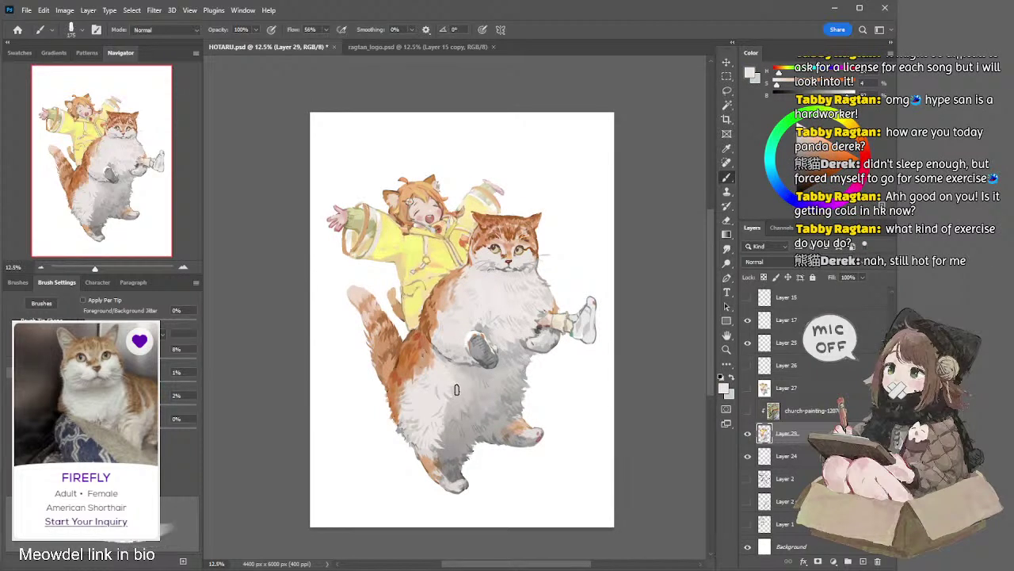
{"action": "key", "text": "bracketleft"}
{"action": "key", "text": "bracketright"}
{"action": "key", "text": "bracketleft"}
{"action": "key", "text": "bracketleft"}
{"action": "key", "text": "bracketright"}
{"action": "key", "text": "bracketright"}
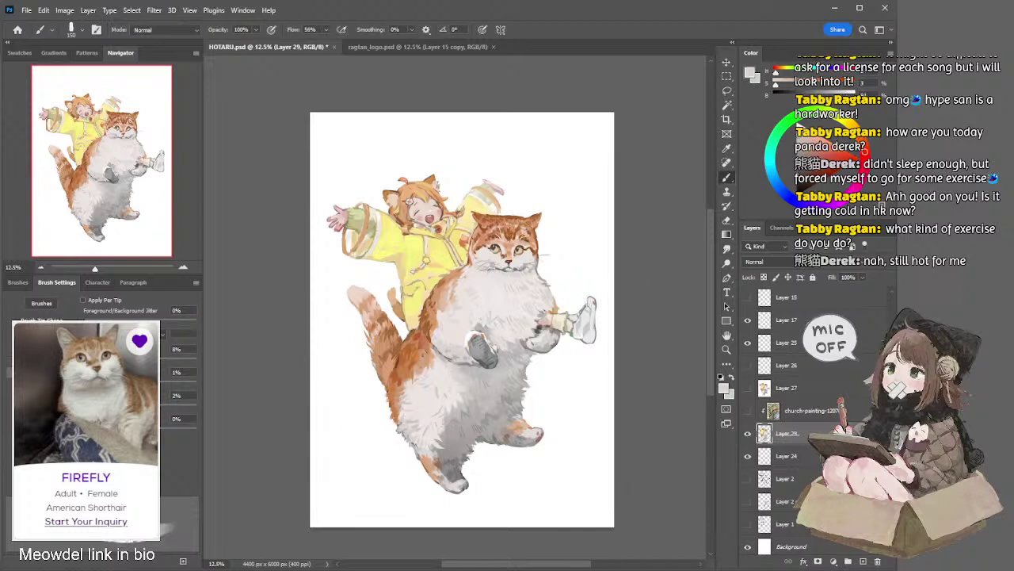
Add sampled orange-brown fur strokes along the cat's hip below the tail with a 100 px brush
{"action": "left_click", "coordinate": [389, 405], "text": "alt"}
{"action": "key", "text": "bracketleft"}
{"action": "key", "text": "bracketleft"}
{"action": "left_click_drag", "start_coordinate": [390, 406], "coordinate": [394, 421]}
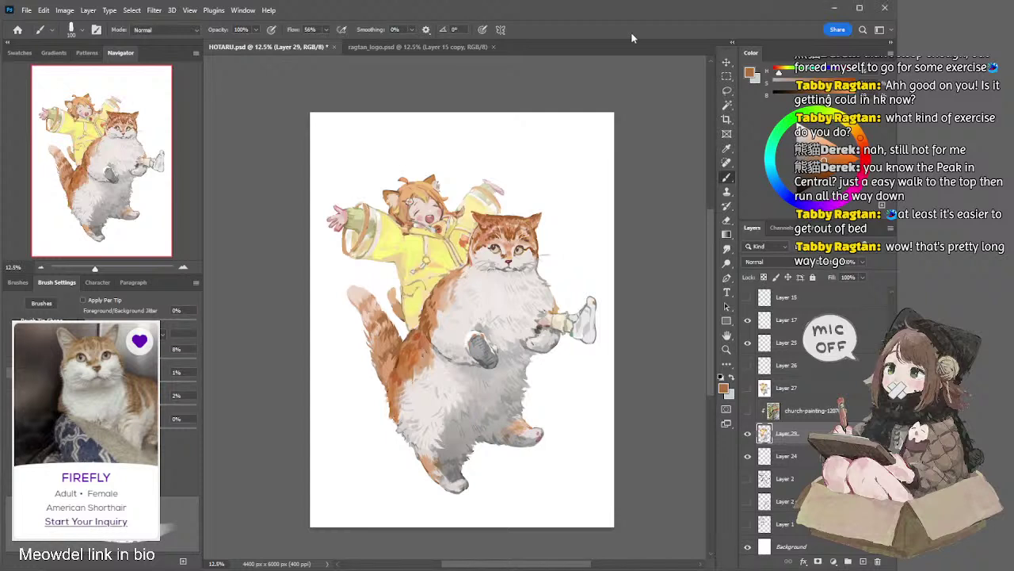
Touch up the girl's raised sleeve and the leg and sock beside the cat with sampled pale yellow, pinkish-white and cream
{"action": "left_click", "coordinate": [469, 203], "text": "alt"}
{"action": "left_click", "coordinate": [473, 199], "text": "alt"}
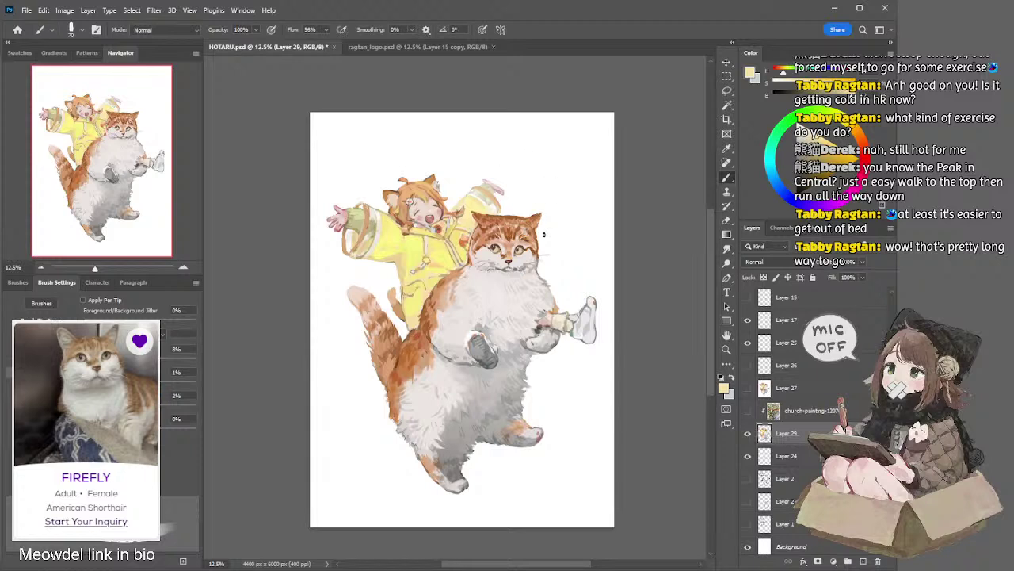
{"action": "left_click", "coordinate": [544, 317], "text": "alt"}
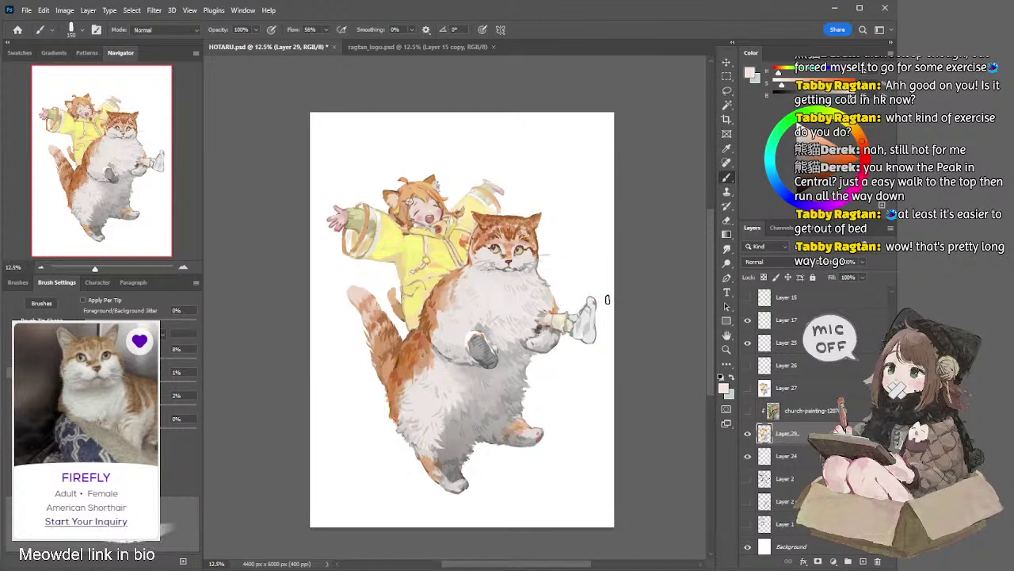
{"action": "left_click", "coordinate": [555, 320], "text": "alt"}
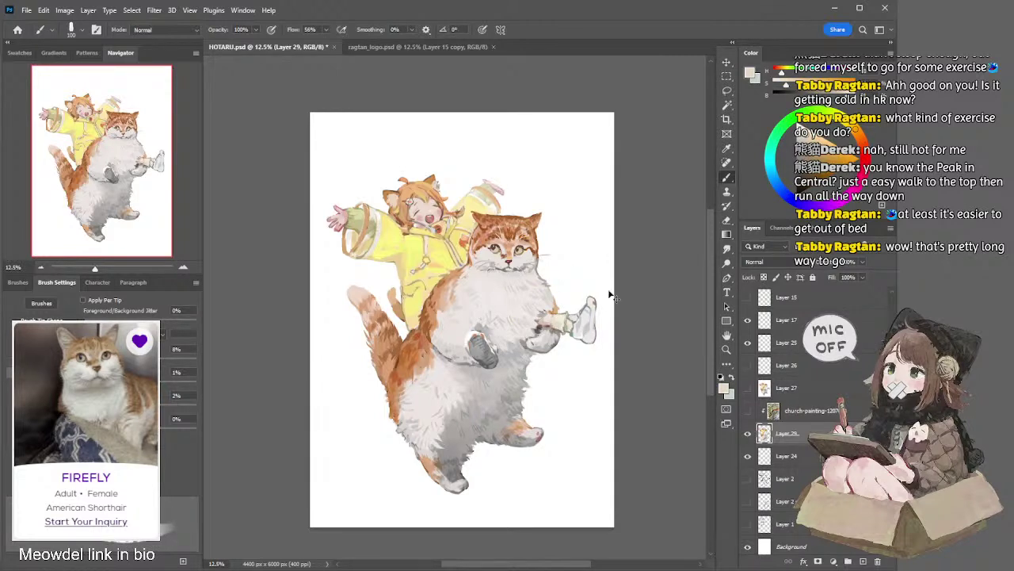
{"action": "key", "text": "bracketleft"}
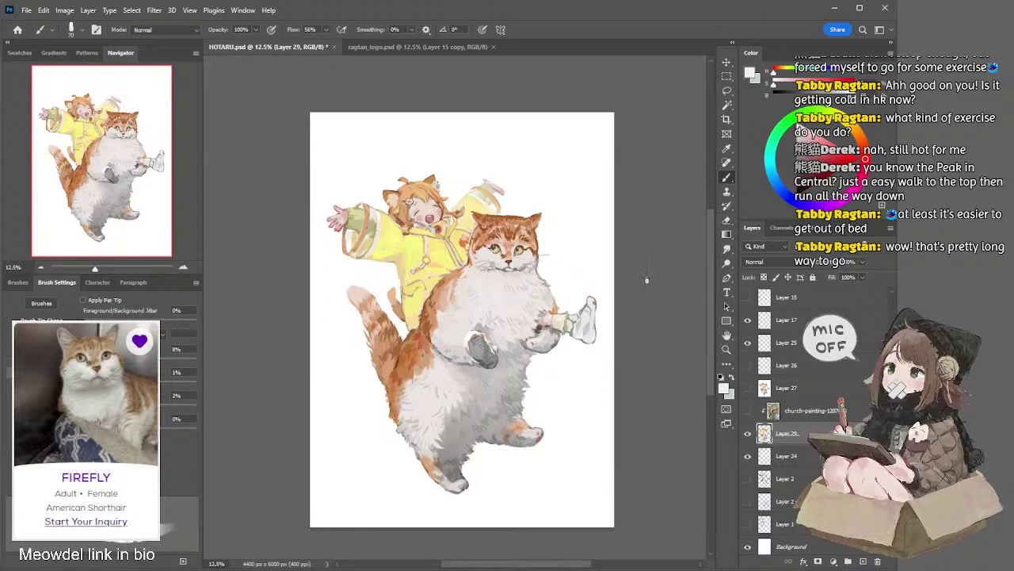
Refine the underside of the cat's outstretched hind paw with white and light grey strokes
{"action": "key", "text": "l"}
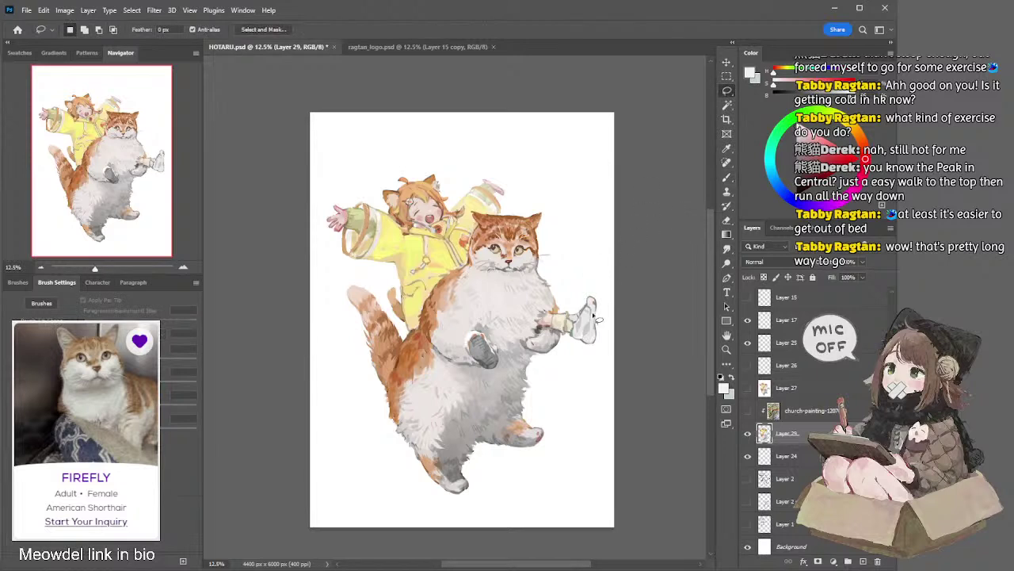
{"action": "key", "text": "b"}
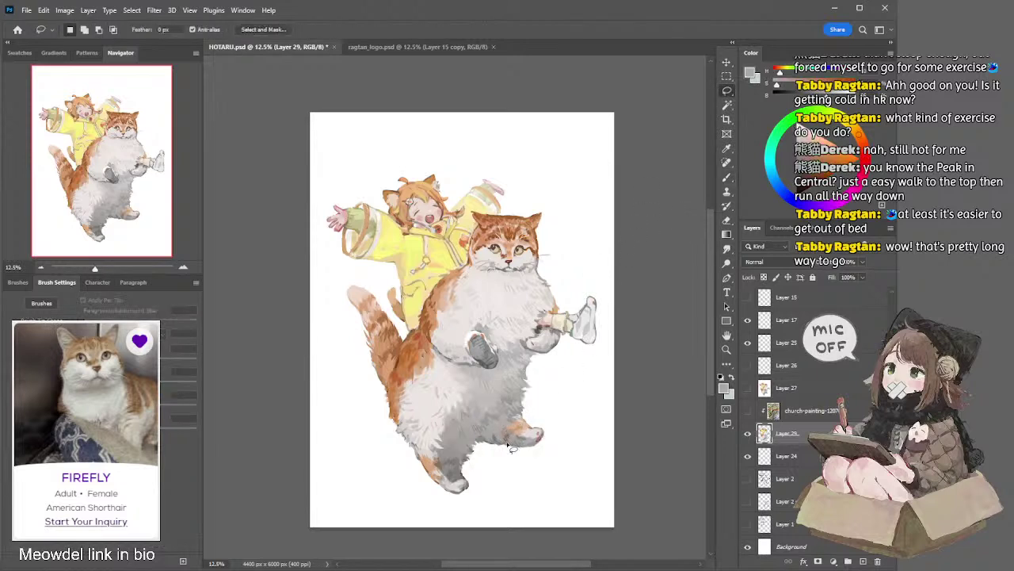
{"action": "key", "text": "x"}
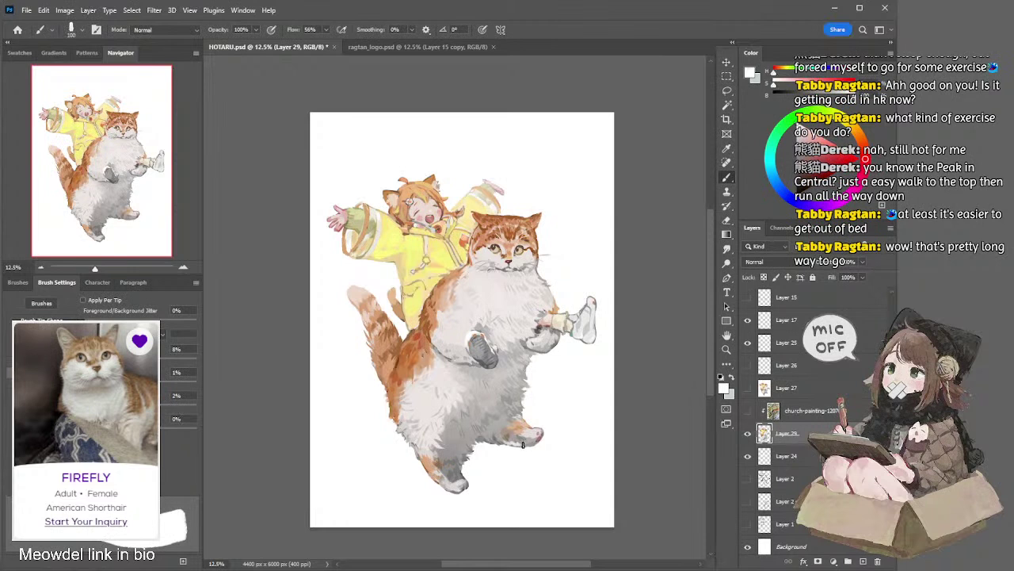
{"action": "key", "text": "bracketleft"}
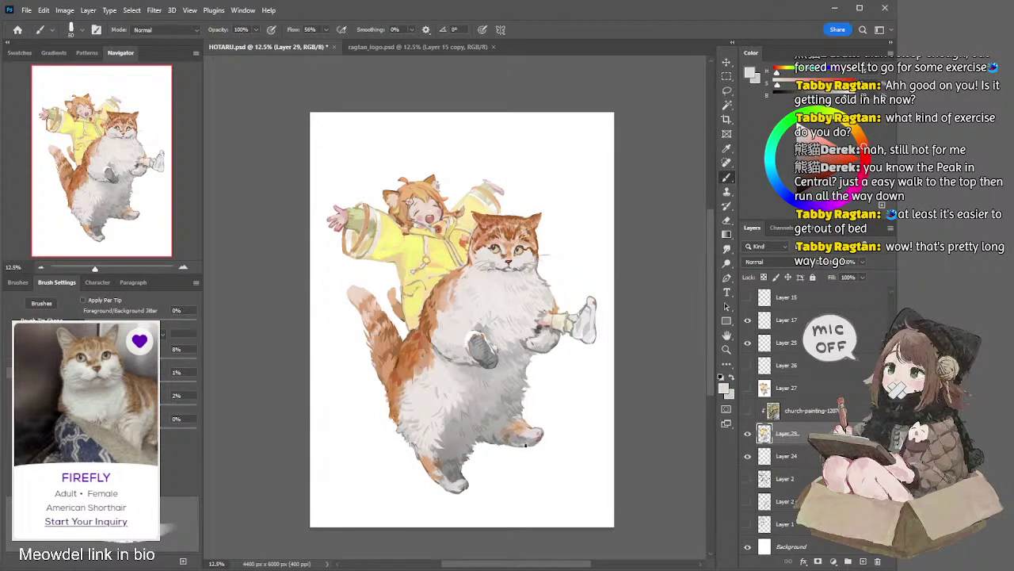
{"action": "left_click", "coordinate": [526, 440]}
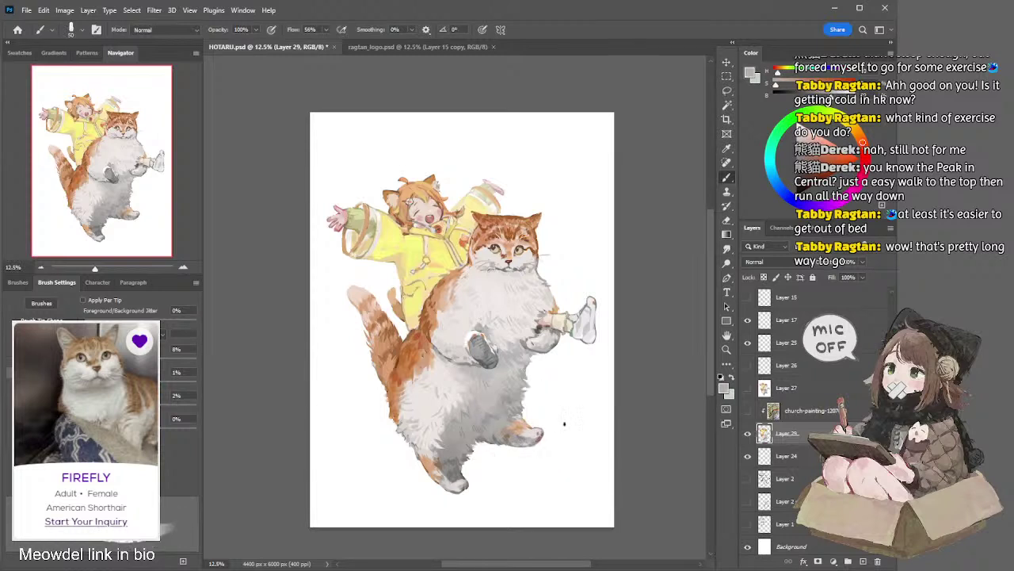
Paint the orange patch on the cat's lower hind leg with a sampled orange
{"action": "left_click", "coordinate": [435, 471], "text": "alt"}
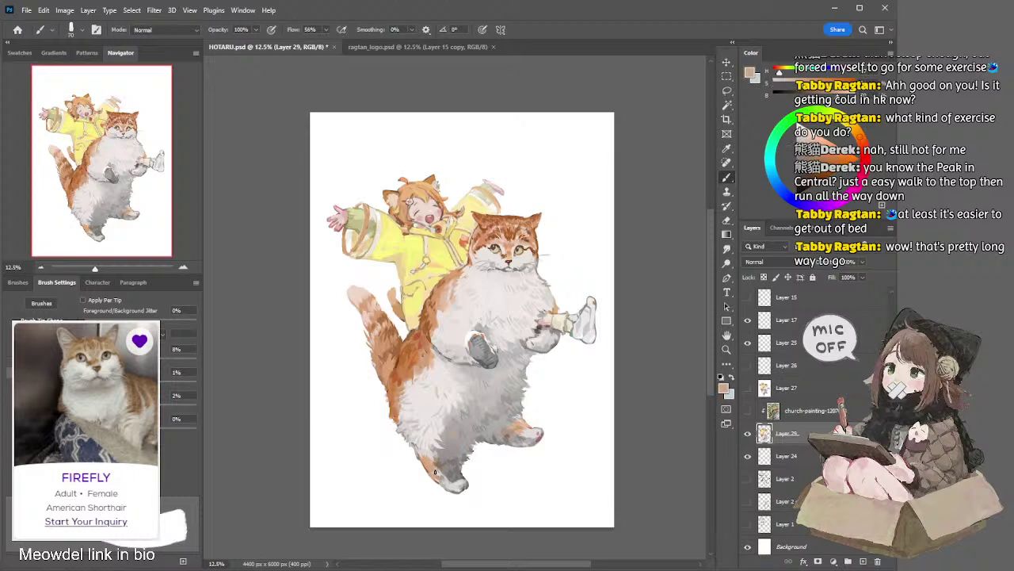
{"action": "left_click", "coordinate": [395, 392], "text": "alt"}
{"action": "mouse_move", "coordinate": [424, 464]}
{"action": "left_mouse_down"}
{"action": "mouse_move", "coordinate": [432, 471]}
{"action": "mouse_move", "coordinate": [448, 450]}
{"action": "left_mouse_up"}
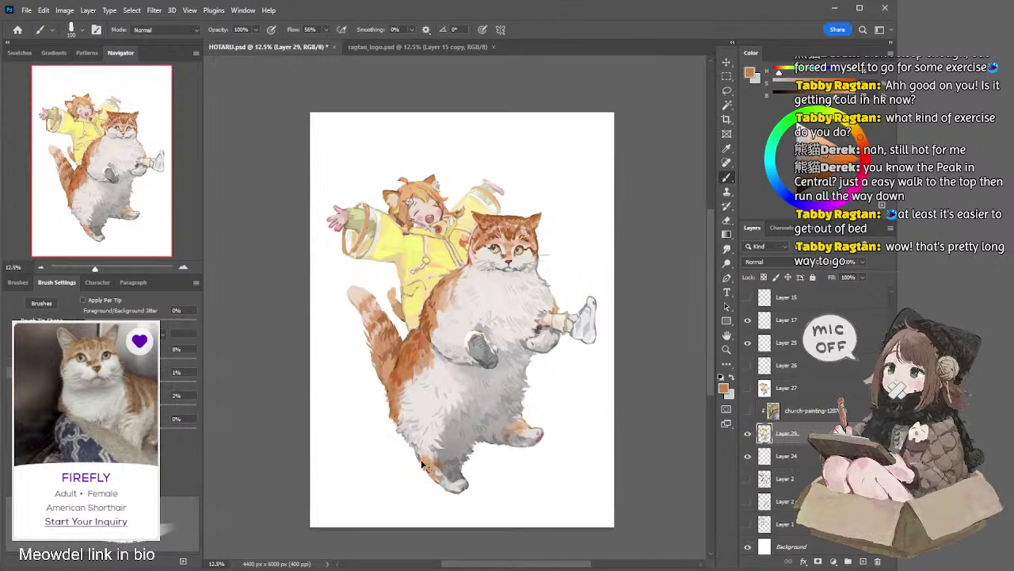
Trim the outer edge of the cat's tail with the Eraser and rework its stripes in sampled brown tones
{"action": "key", "text": "e"}
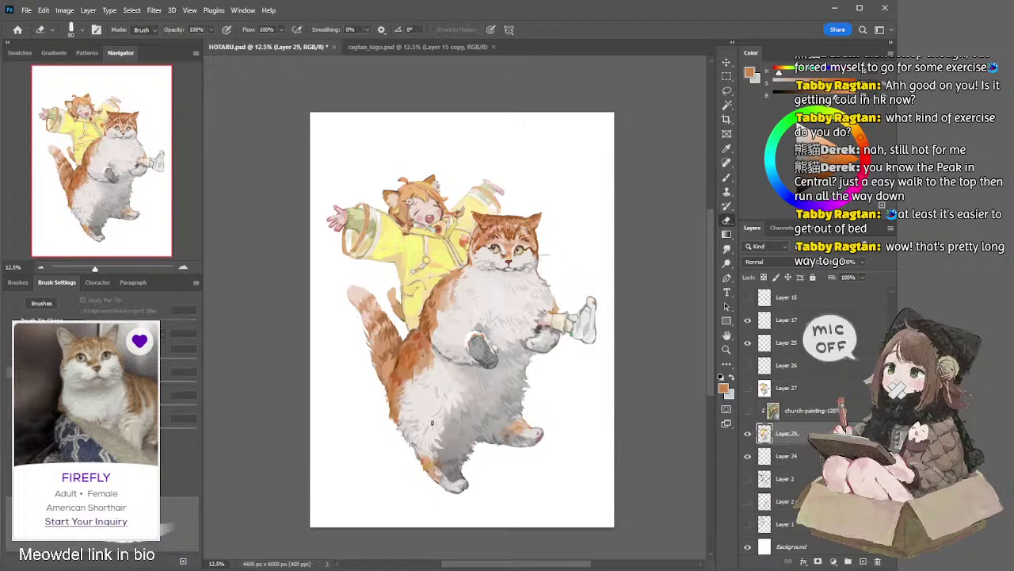
{"action": "left_click_drag", "start_coordinate": [366, 337], "coordinate": [368, 334]}
{"action": "key", "text": "b"}
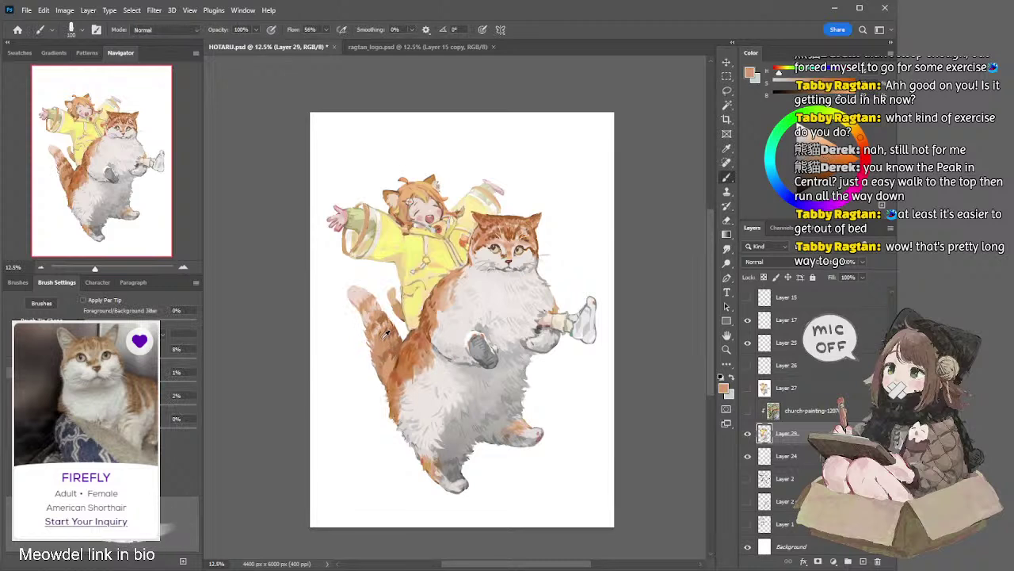
{"action": "left_click", "coordinate": [387, 330], "text": "alt"}
{"action": "key", "text": "bracketleft"}
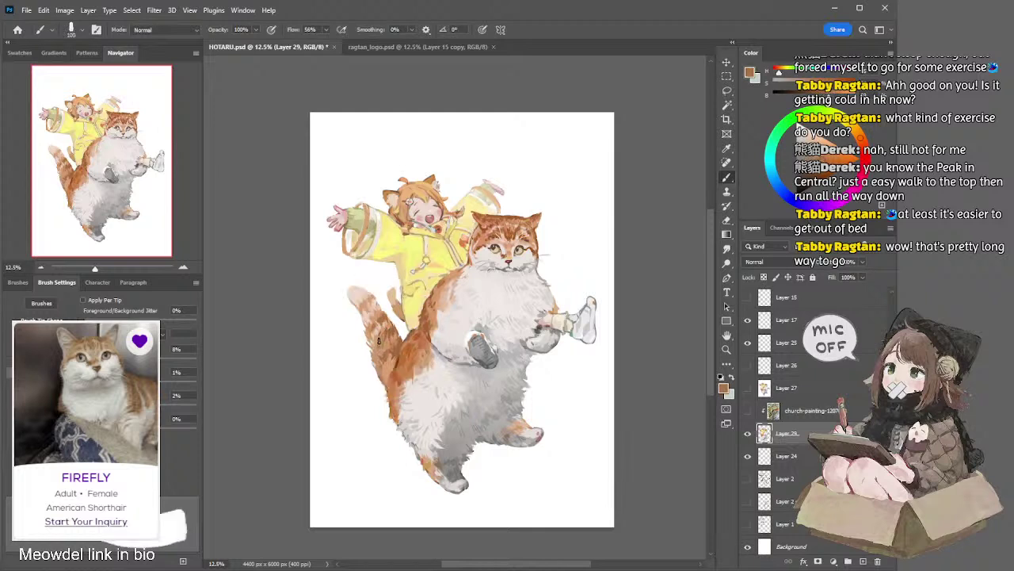
{"action": "left_click", "coordinate": [396, 341], "text": "alt"}
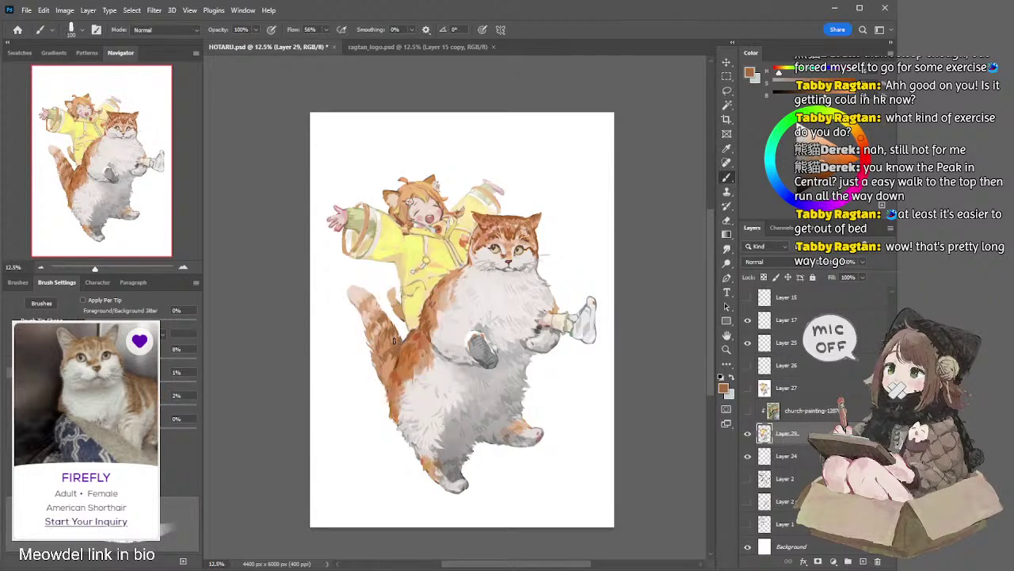
{"action": "left_click", "coordinate": [393, 346]}
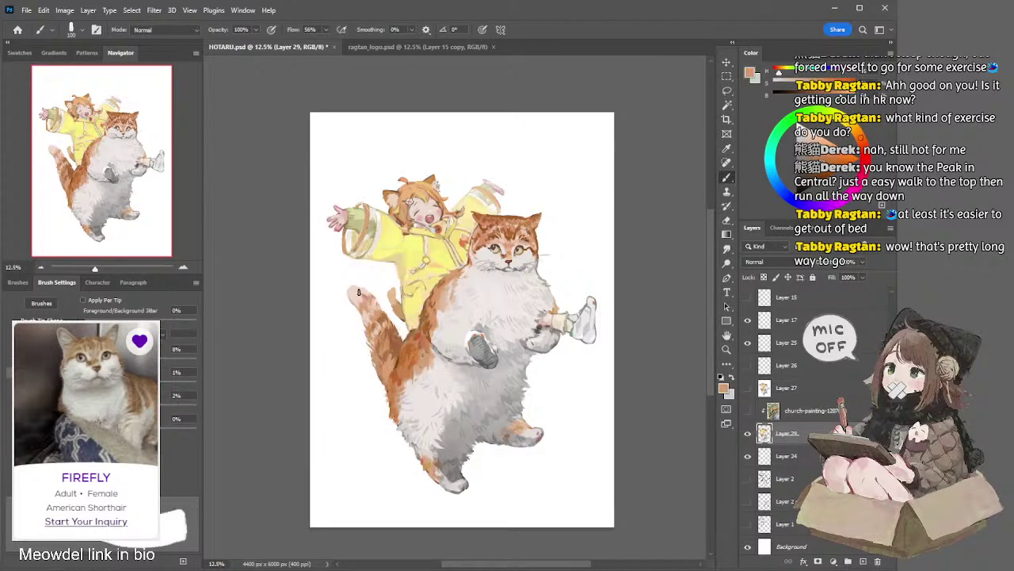
Soften the tip of the cat's tail with pale pinkish strokes and clean up its outline with the Eraser
{"action": "key", "text": "bracketright"}
{"action": "key", "text": "bracketright"}
{"action": "key", "text": "bracketleft"}
{"action": "key", "text": "bracketleft"}
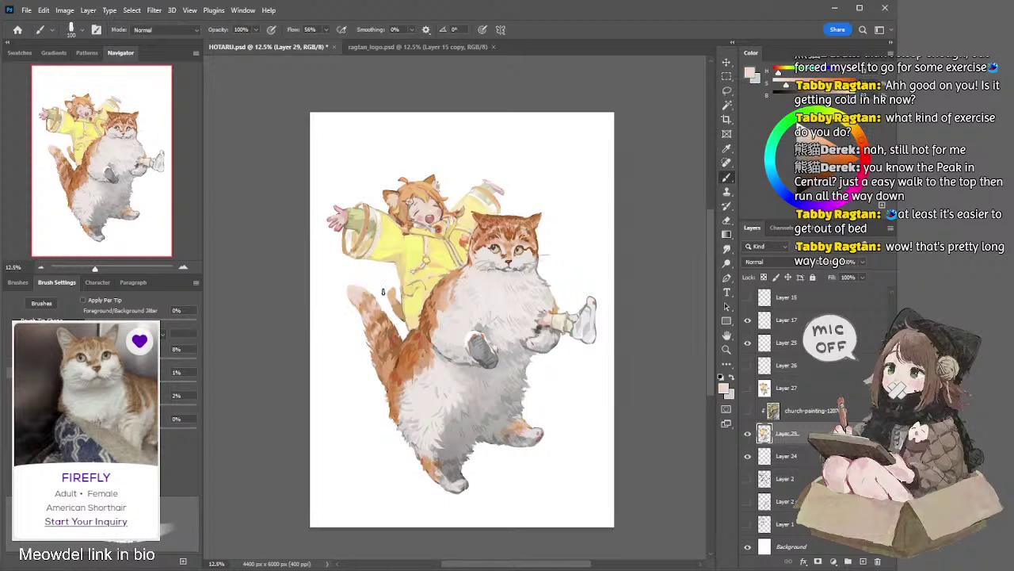
{"action": "key", "text": "e"}
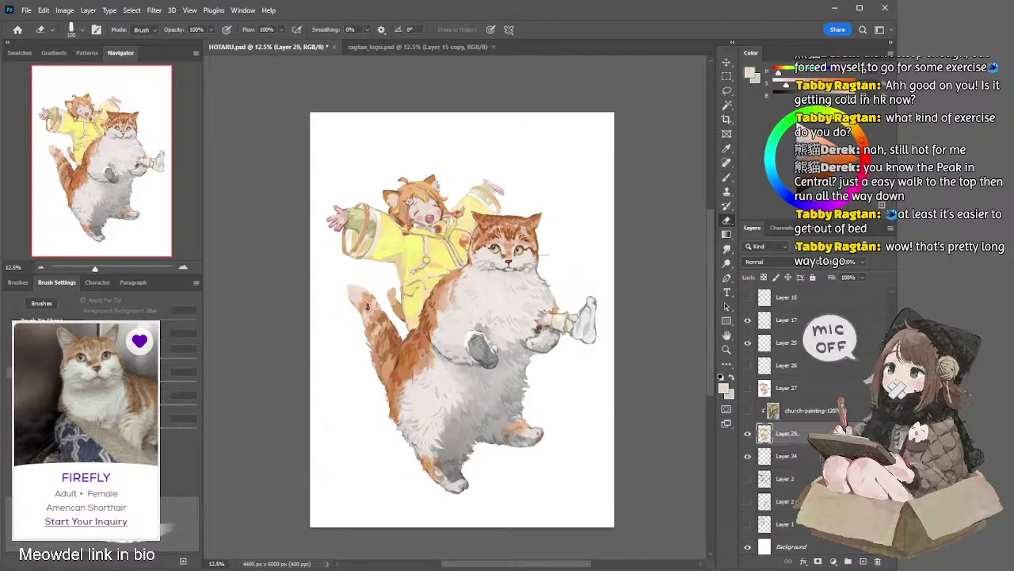
{"action": "mouse_move", "coordinate": [348, 296]}
{"action": "left_mouse_down"}
{"action": "mouse_move", "coordinate": [360, 306]}
{"action": "mouse_move", "coordinate": [357, 289]}
{"action": "left_mouse_up"}
{"action": "key", "text": "b"}
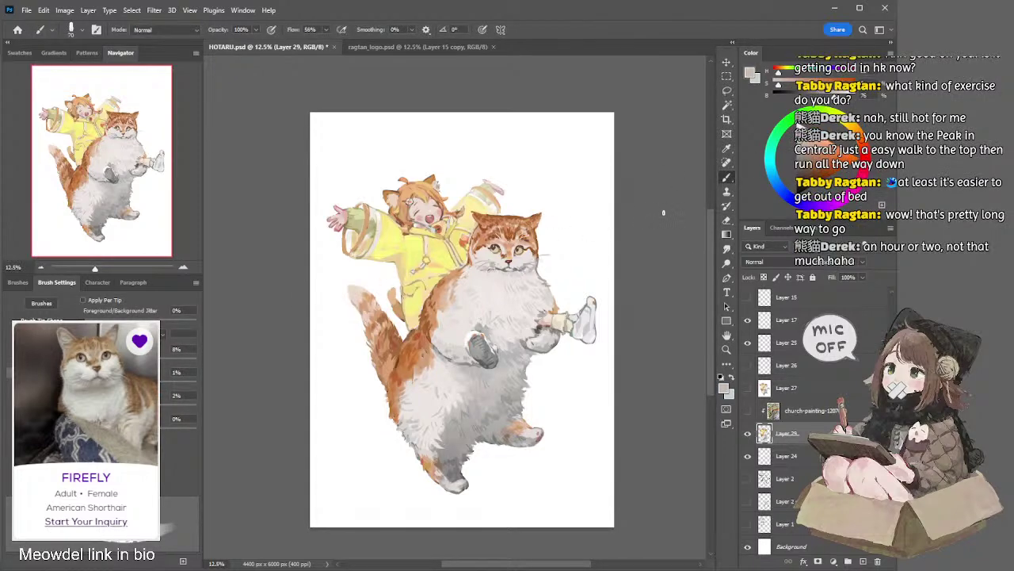
Try erasing part of the cat's tail tip with a 150 px Eraser, comparing before and after, and undo it
{"action": "key", "text": "l"}
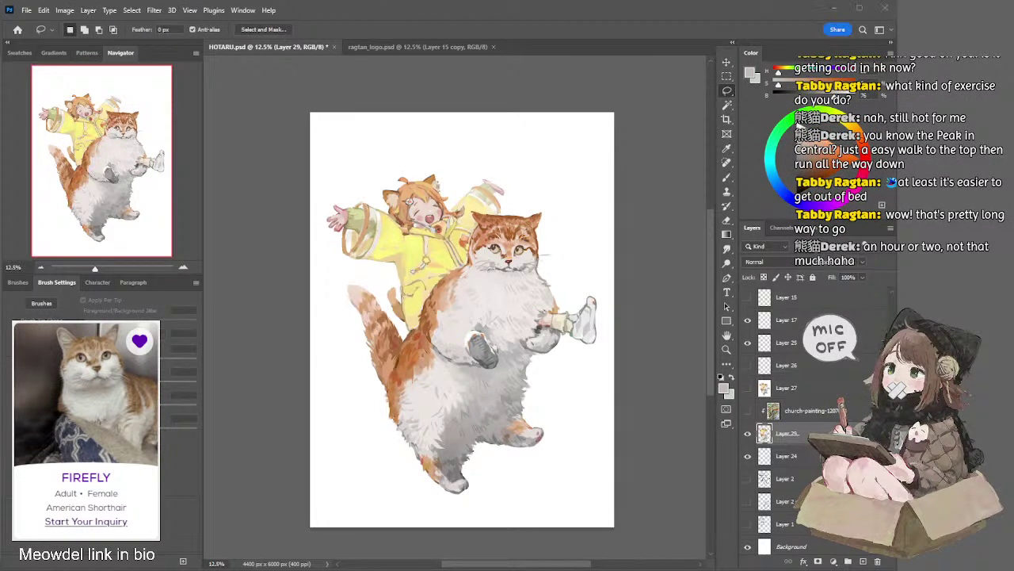
{"action": "key", "text": "b"}
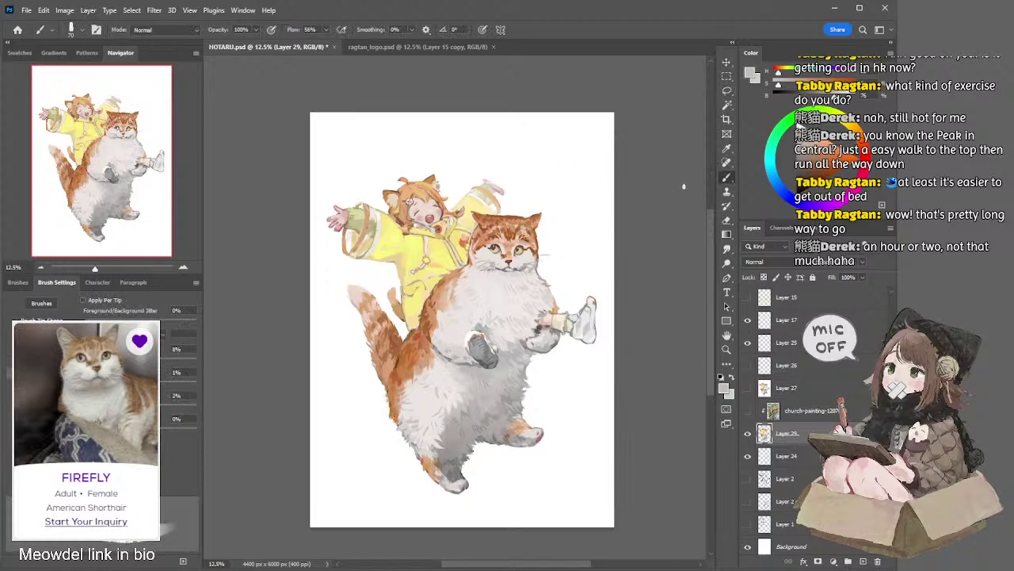
{"action": "key", "text": "e"}
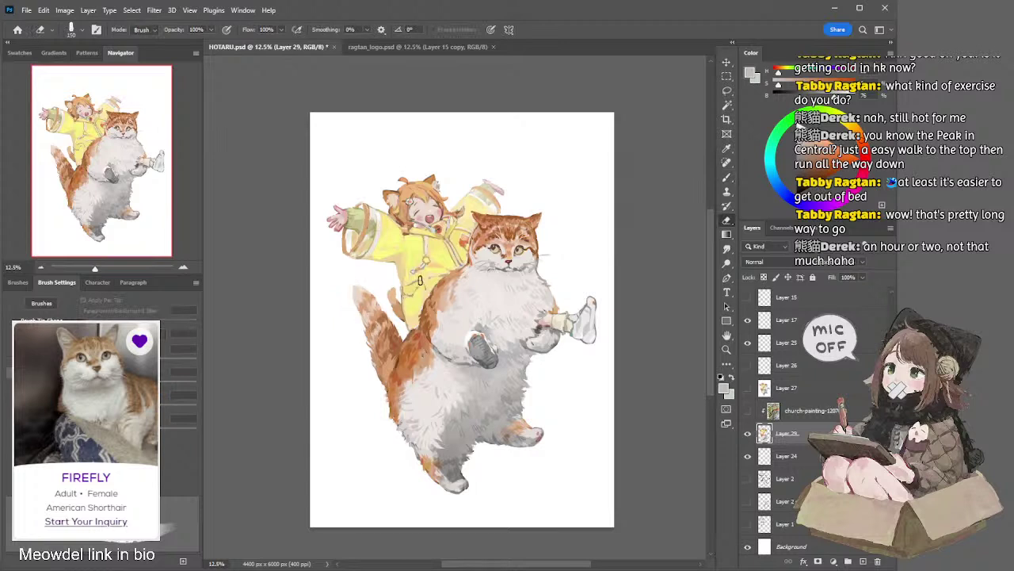
{"action": "key", "text": "ctrl+z"}
{"action": "key", "text": "ctrl+shift+z"}
{"action": "key", "text": "ctrl+z"}
Isolate the girl's small tail beside the hoodie with a lasso selection for retouching, and deselect it
{"action": "key", "text": "l"}
{"action": "mouse_move", "coordinate": [388, 284]}
{"action": "left_mouse_down"}
{"action": "mouse_move", "coordinate": [408, 328]}
{"action": "mouse_move", "coordinate": [386, 302]}
{"action": "mouse_move", "coordinate": [387, 274]}
{"action": "left_mouse_up"}
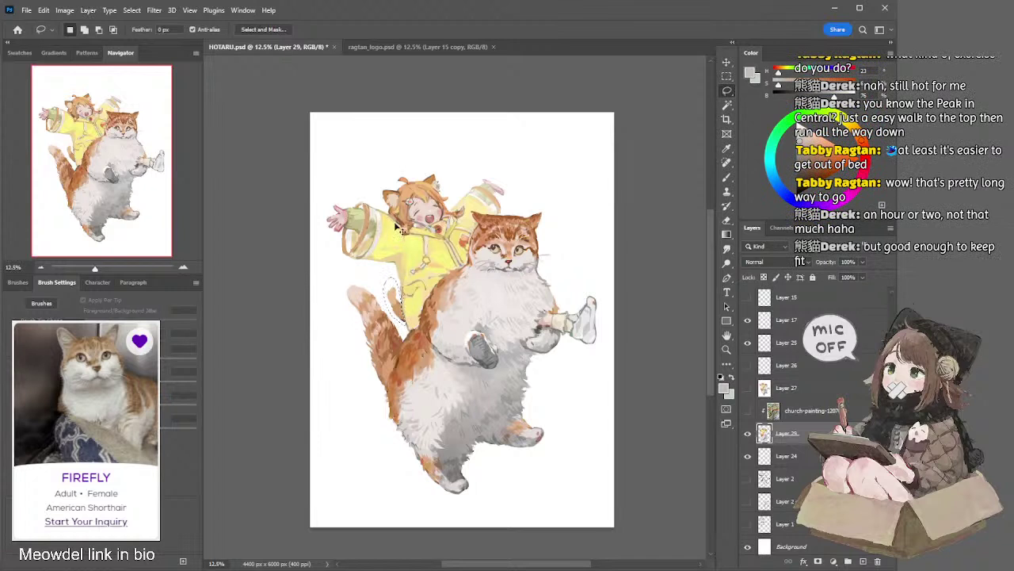
{"action": "key", "text": "Delete"}
{"action": "key", "text": "ctrl+d"}
{"action": "key", "text": "i"}
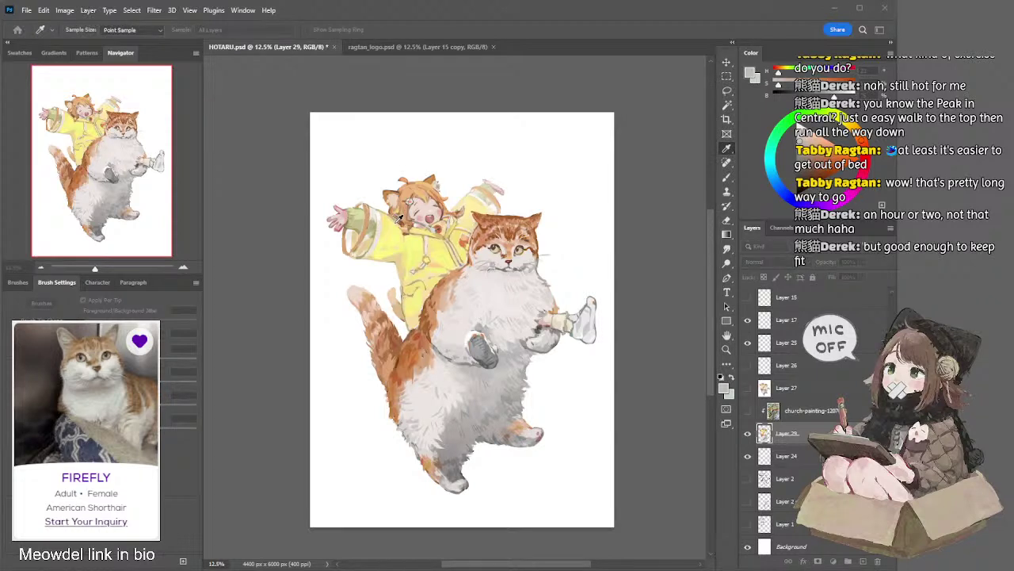
{"action": "key", "text": "l"}
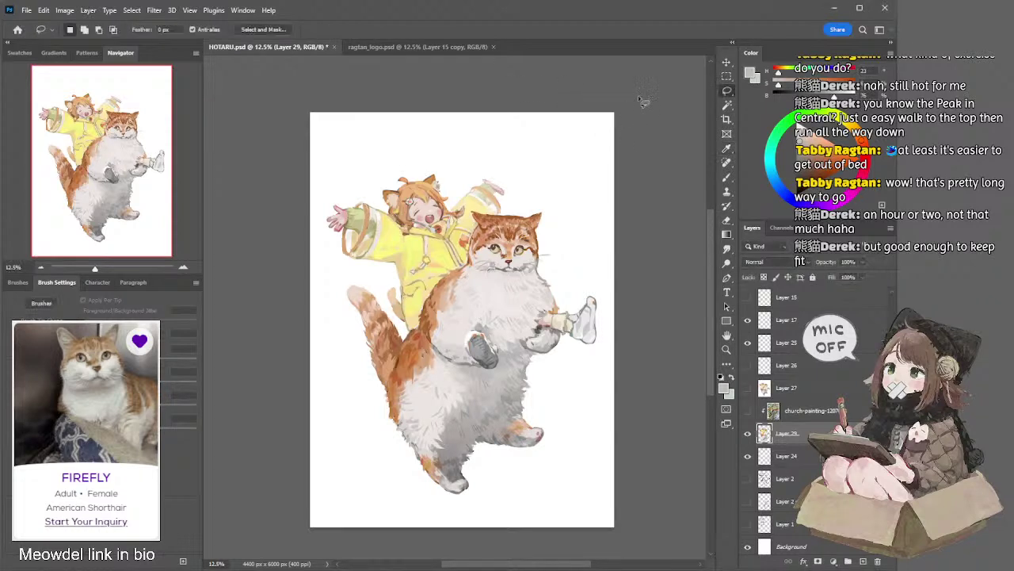
Retouch the girl's small tail with a sampled light tan, enlarging the brush to 175 px
{"action": "key", "text": "b"}
{"action": "left_click", "coordinate": [396, 313], "text": "alt"}
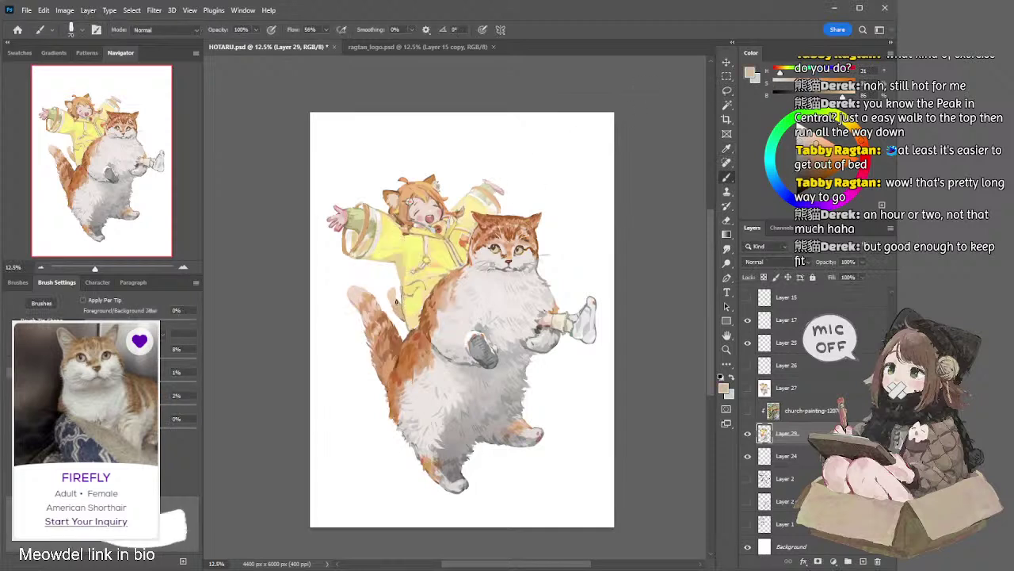
{"action": "key", "text": "bracketright"}
{"action": "key", "text": "bracketright"}
{"action": "key", "text": "bracketright"}
{"action": "key", "text": "bracketright"}
{"action": "key", "text": "bracketright"}
{"action": "key", "text": "bracketright"}
{"action": "key", "text": "bracketright"}
{"action": "key", "text": "bracketright"}
{"action": "key", "text": "bracketright"}
{"action": "key", "text": "bracketright"}
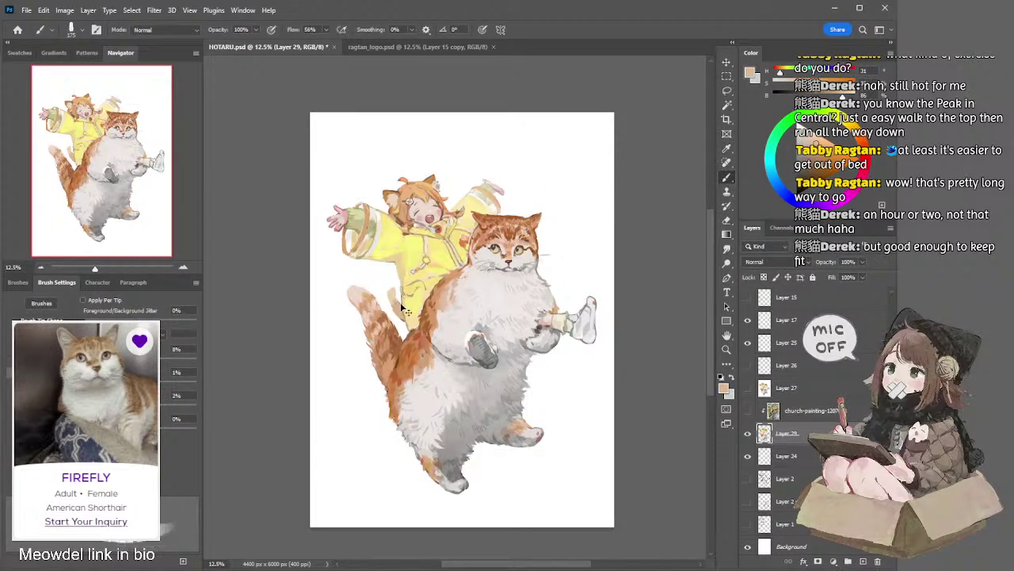
Show the church-painting texture overlay over the characters and select its layer
{"action": "key", "text": "l"}
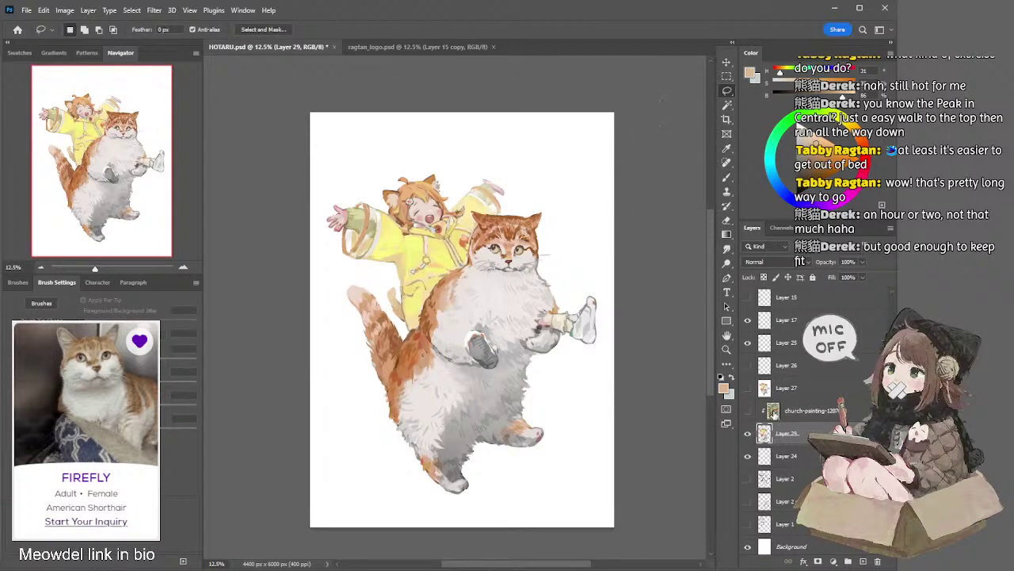
{"action": "left_click", "coordinate": [749, 410]}
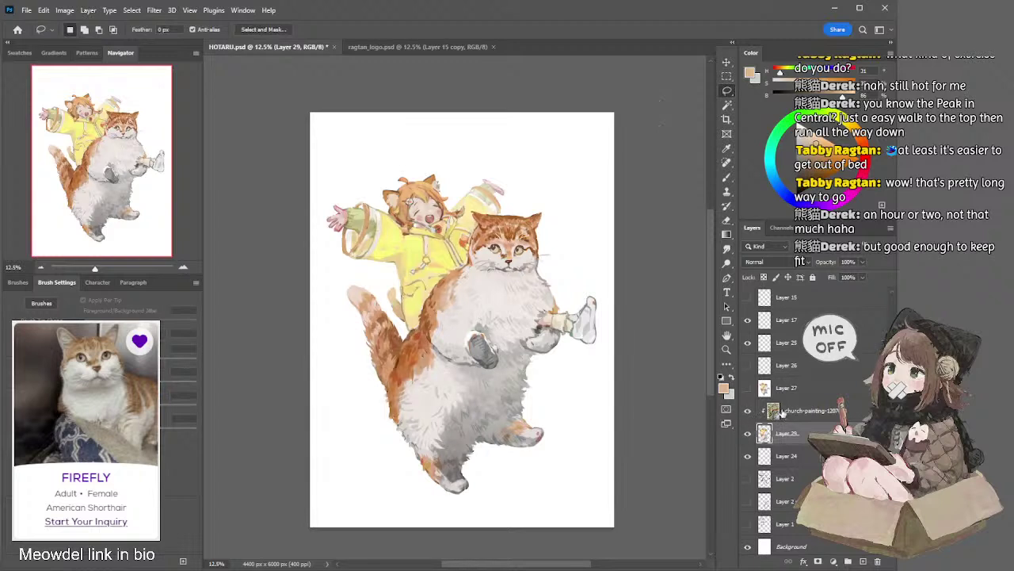
{"action": "left_click", "coordinate": [770, 412]}
{"action": "key", "text": "e"}
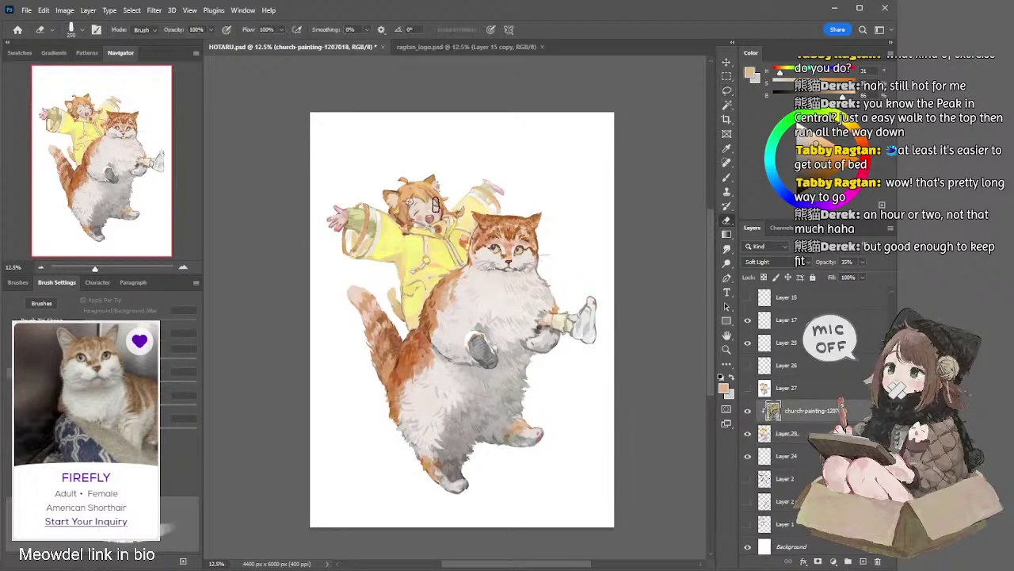
{"action": "key", "text": "l"}
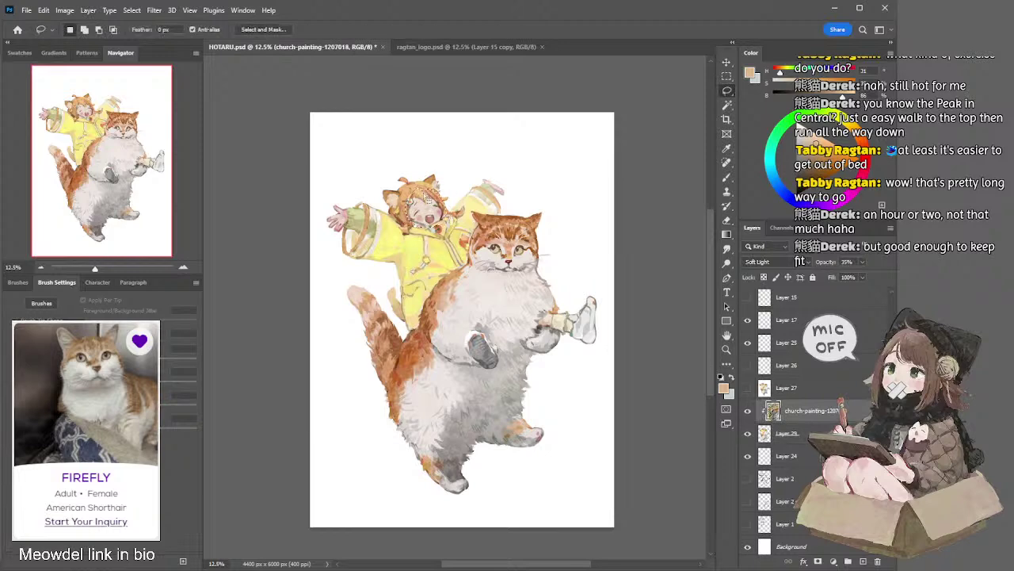
{"action": "key", "text": "i"}
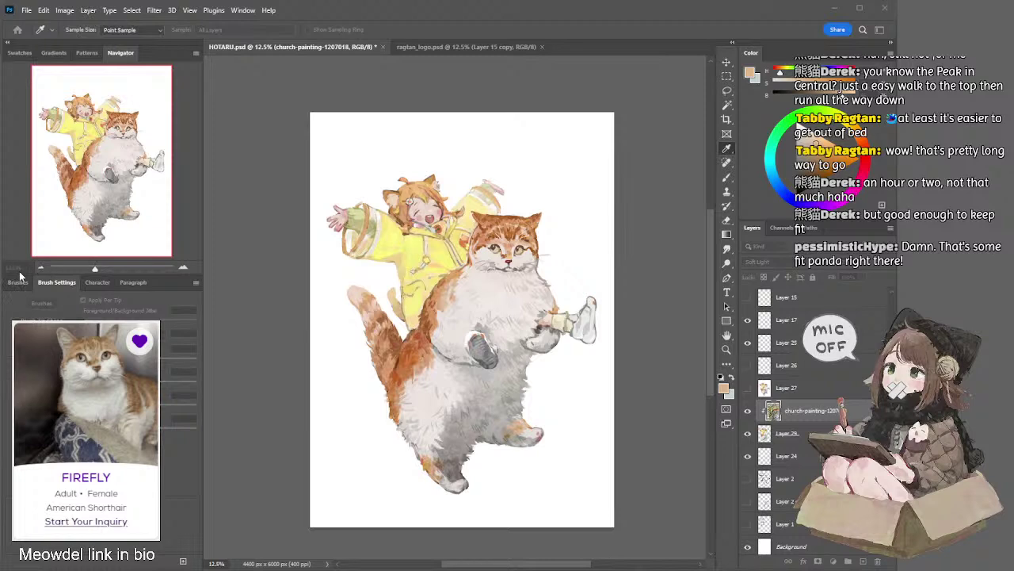
{"action": "key", "text": "l"}
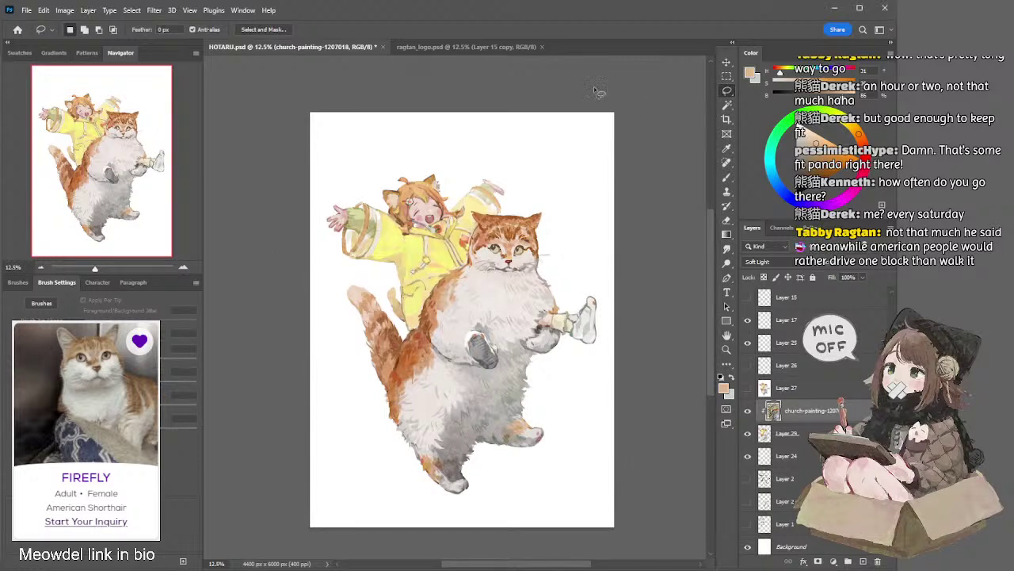
Return to Layer 29 and blend the cat's upper-body fur with an enlarged Smudge tool
{"action": "scroll", "coordinate": [643, 199], "scroll_direction": "down", "scroll_amount": 1}
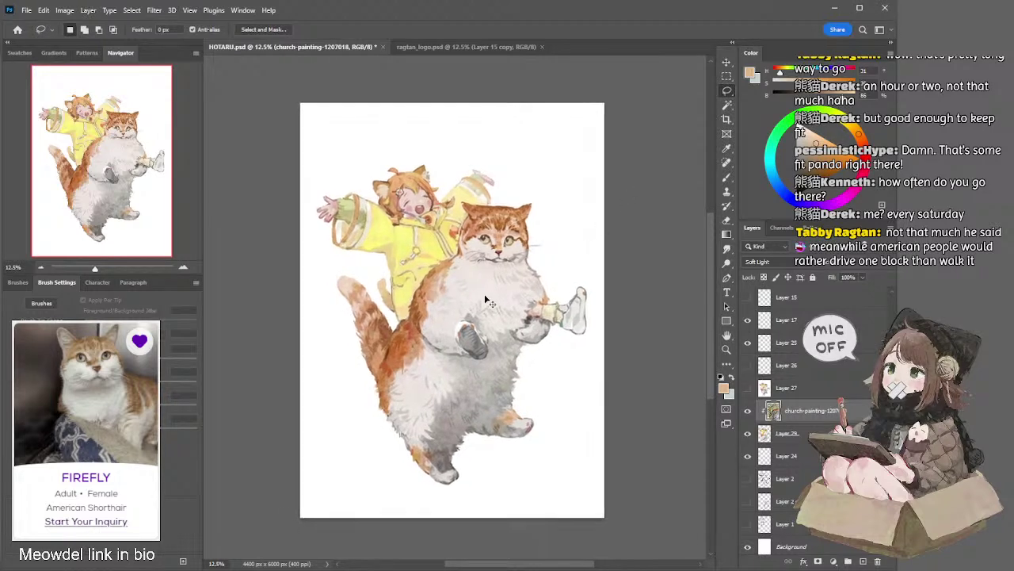
{"action": "key", "text": "alt+["}
{"action": "key", "text": "r"}
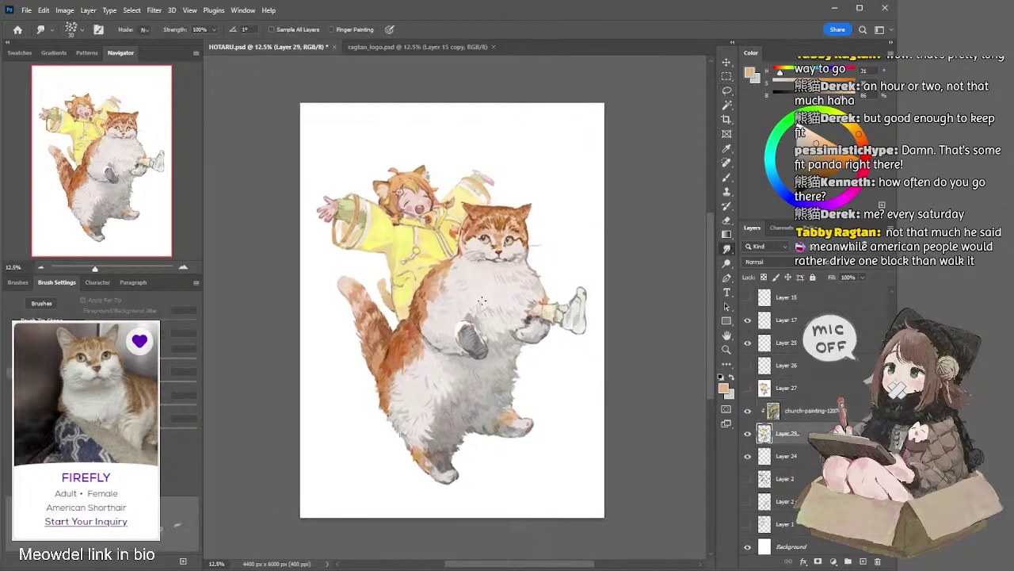
{"action": "key", "text": "bracketright"}
{"action": "key", "text": "bracketright"}
{"action": "key", "text": "bracketright"}
{"action": "key", "text": "bracketright"}
{"action": "key", "text": "bracketright"}
{"action": "key", "text": "bracketright"}
{"action": "key", "text": "bracketright"}
Retouch the cat's shoulder and chest fur with a sampled pale peach using a 500 px brush, and reduce the brush to 150 px
{"action": "key", "text": "b"}
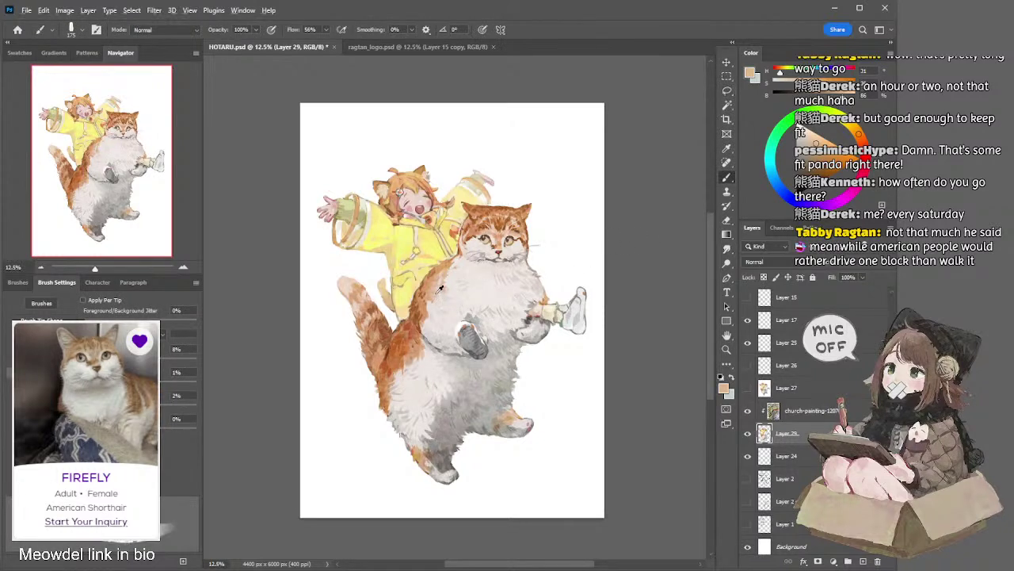
{"action": "key", "text": "bracketright"}
{"action": "key", "text": "bracketright"}
{"action": "key", "text": "bracketright"}
{"action": "key", "text": "bracketright"}
{"action": "key", "text": "bracketright"}
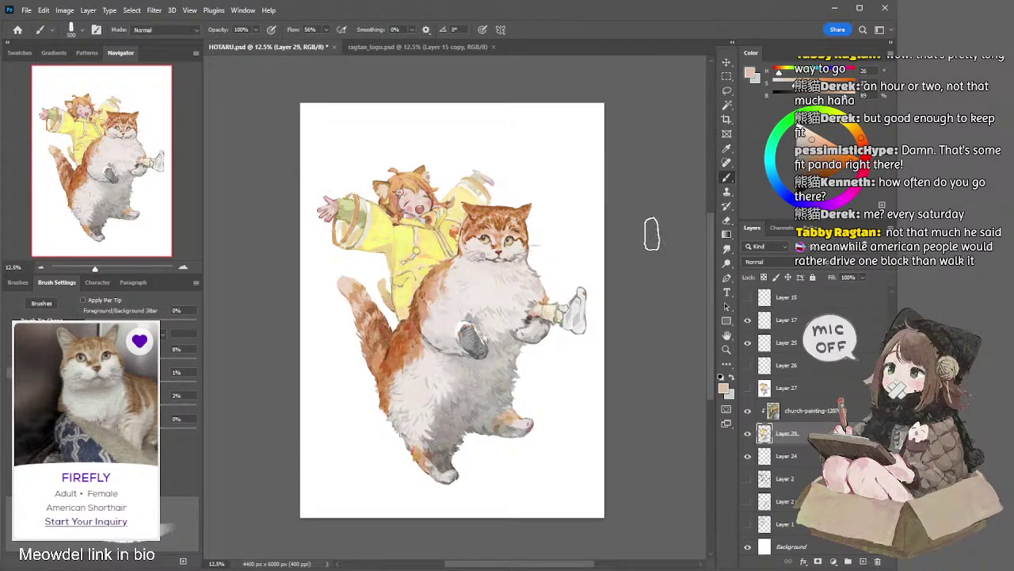
{"action": "key", "text": "bracketleft"}
{"action": "key", "text": "bracketleft"}
{"action": "key", "text": "bracketleft"}
{"action": "key", "text": "bracketleft"}
{"action": "key", "text": "bracketleft"}
{"action": "key", "text": "bracketleft"}
{"action": "key", "text": "bracketleft"}
{"action": "key", "text": "bracketleft"}
Add a new layer above the church-painting texture and clip it to the artwork below
{"action": "key", "text": "l"}
{"action": "left_click", "coordinate": [802, 419]}
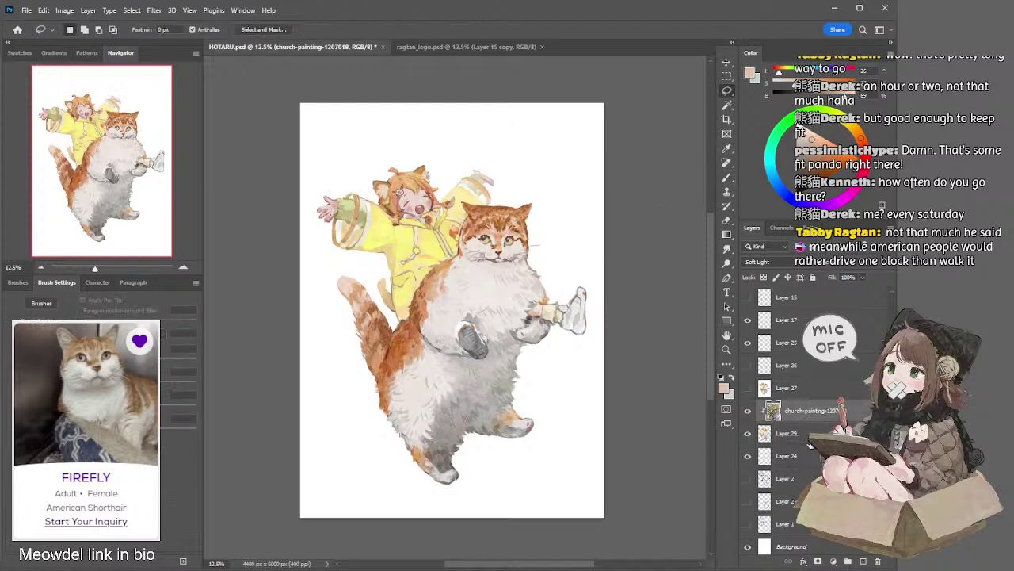
{"action": "left_click", "coordinate": [862, 561]}
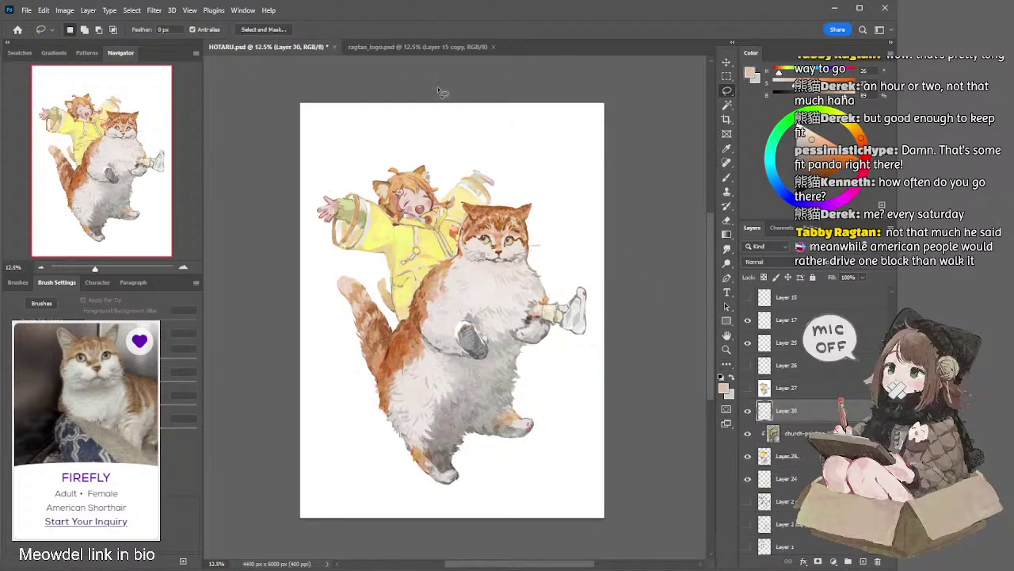
{"action": "left_click", "coordinate": [810, 420], "text": "alt"}
Splatter white specks over the cat's chest on the clipped layer with a 2700 px spatter brush
{"action": "key", "text": "b"}
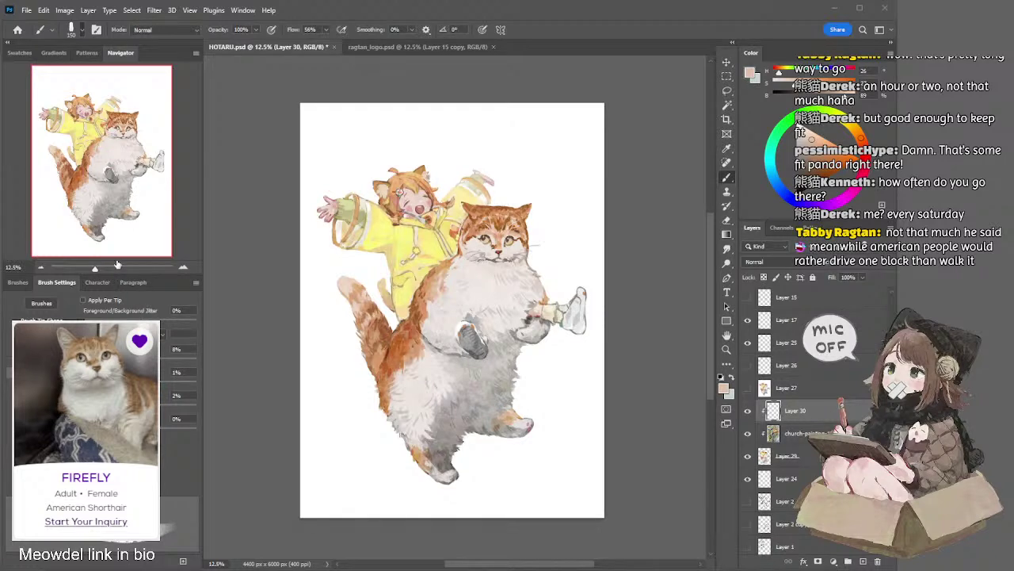
{"action": "key", "text": "."}
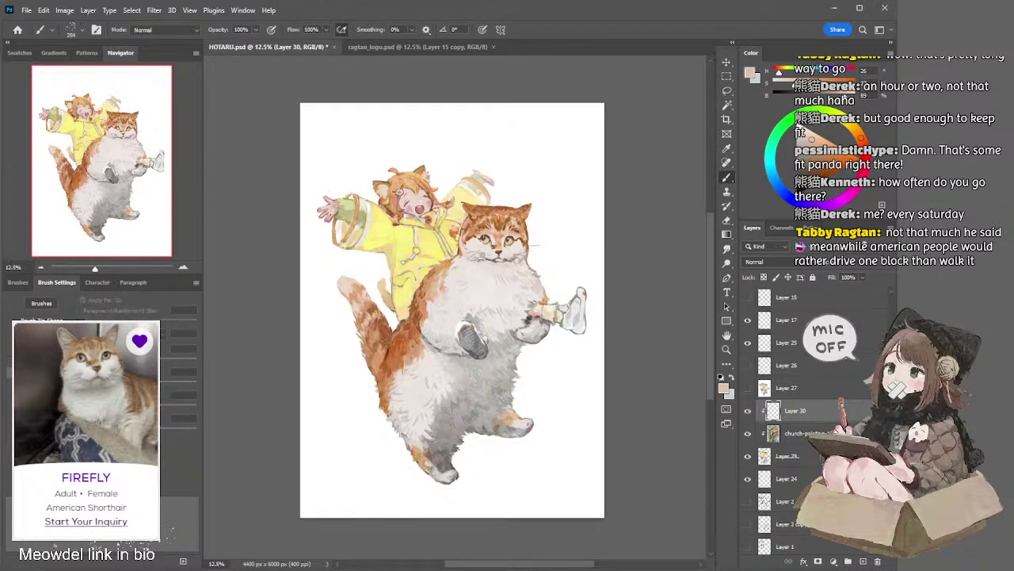
{"action": "key", "text": "x"}
{"action": "key", "text": "."}
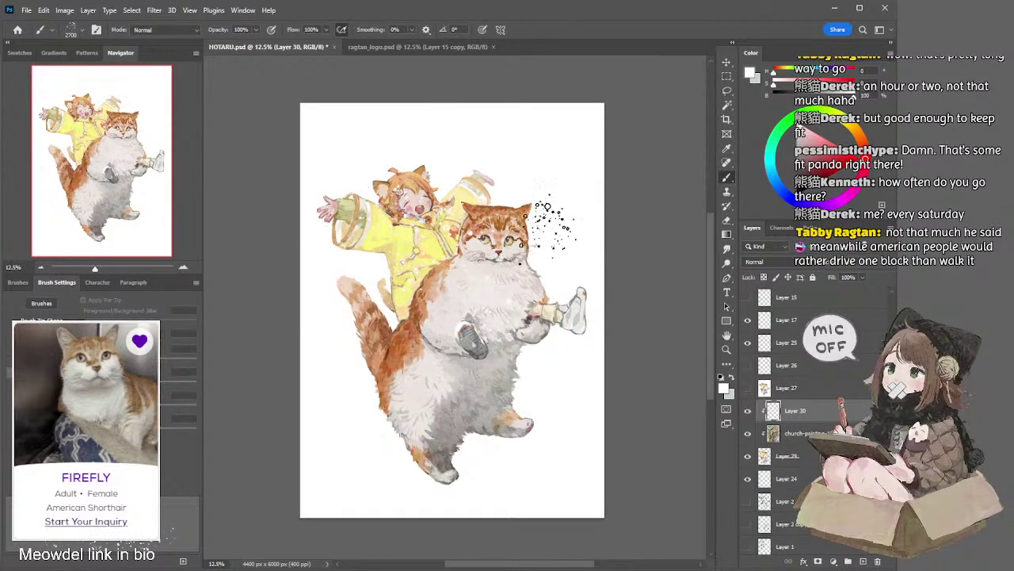
Thin out the white specks around the cat's face and chest with the Eraser enlarged to 2300 px
{"action": "key", "text": "e"}
{"action": "key", "text": "bracketright"}
{"action": "key", "text": "bracketright"}
{"action": "key", "text": "bracketright"}
{"action": "key", "text": "bracketright"}
{"action": "key", "text": "bracketright"}
{"action": "key", "text": "bracketright"}
{"action": "key", "text": "bracketright"}
{"action": "key", "text": "bracketright"}
{"action": "key", "text": "bracketright"}
{"action": "key", "text": "bracketright"}
{"action": "key", "text": "bracketright"}
{"action": "key", "text": "bracketright"}
{"action": "key", "text": "bracketright"}
{"action": "key", "text": "bracketright"}
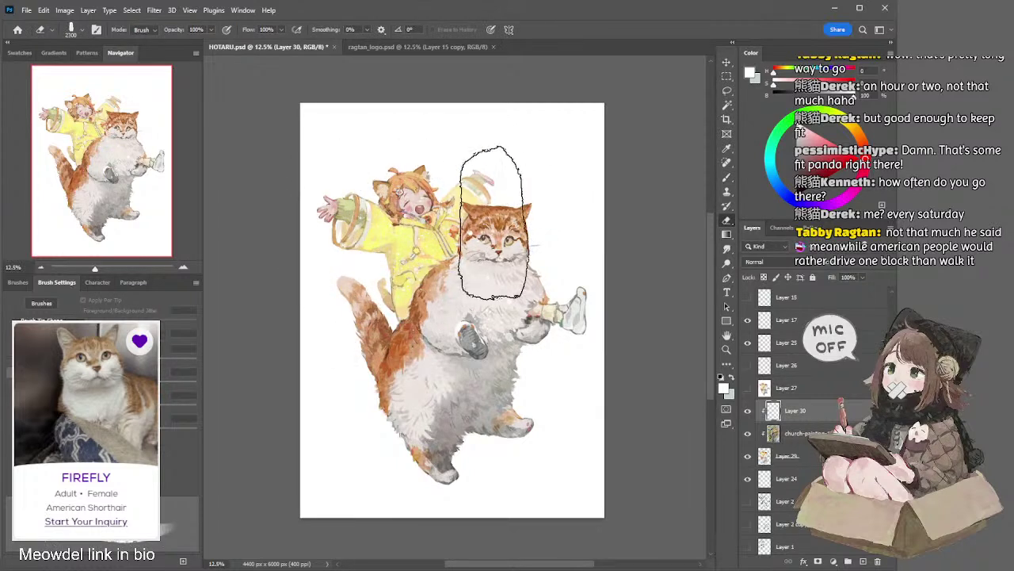
Add more white spatter to the cat's belly, erase the excess specks, and reduce the Eraser to 125 px
{"action": "key", "text": "b"}
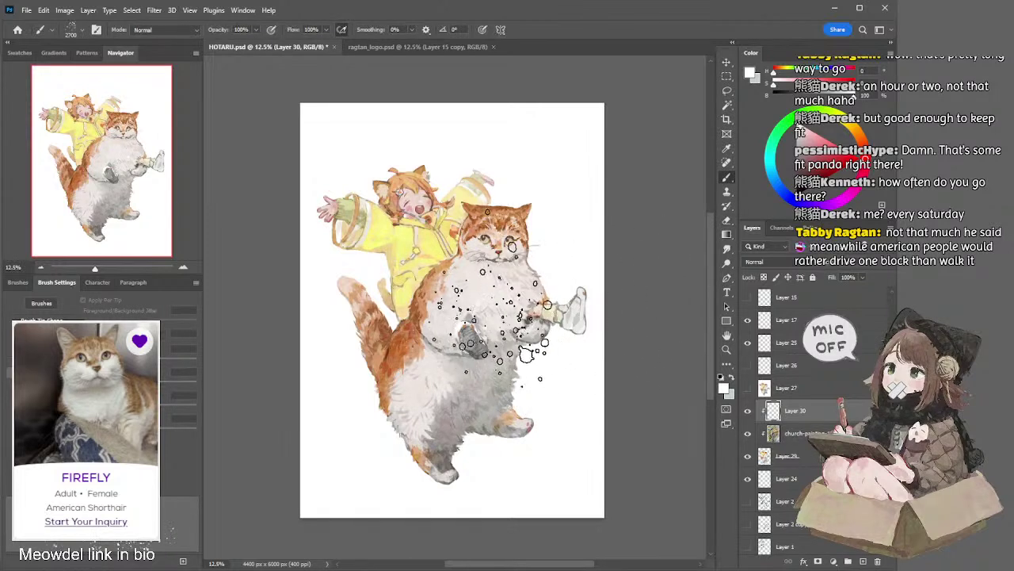
{"action": "key", "text": "e"}
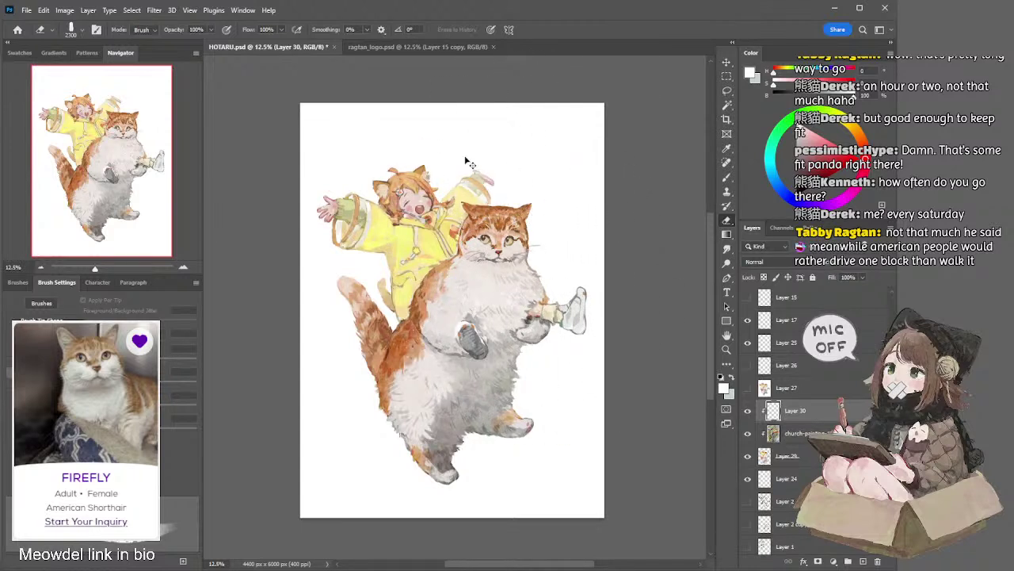
{"action": "key", "text": "bracketleft"}
{"action": "key", "text": "bracketleft"}
{"action": "key", "text": "bracketleft"}
{"action": "key", "text": "bracketleft"}
{"action": "key", "text": "bracketleft"}
{"action": "key", "text": "bracketleft"}
{"action": "key", "text": "bracketleft"}
{"action": "key", "text": "bracketleft"}
{"action": "key", "text": "bracketleft"}
{"action": "key", "text": "bracketleft"}
{"action": "key", "text": "bracketleft"}
{"action": "key", "text": "bracketleft"}
{"action": "key", "text": "bracketleft"}
{"action": "key", "text": "bracketleft"}
{"action": "key", "text": "bracketleft"}
{"action": "key", "text": "bracketleft"}
{"action": "key", "text": "bracketleft"}
{"action": "key", "text": "bracketleft"}
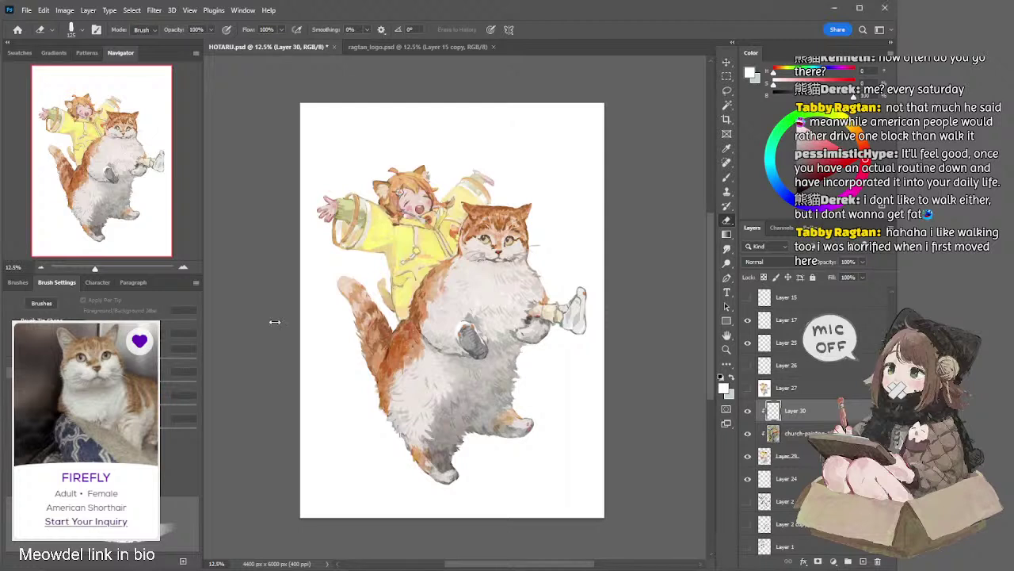
Scatter further white specks across the cat's chest, varying the spatter brush between 2000 and 1100 px
{"action": "key", "text": "b"}
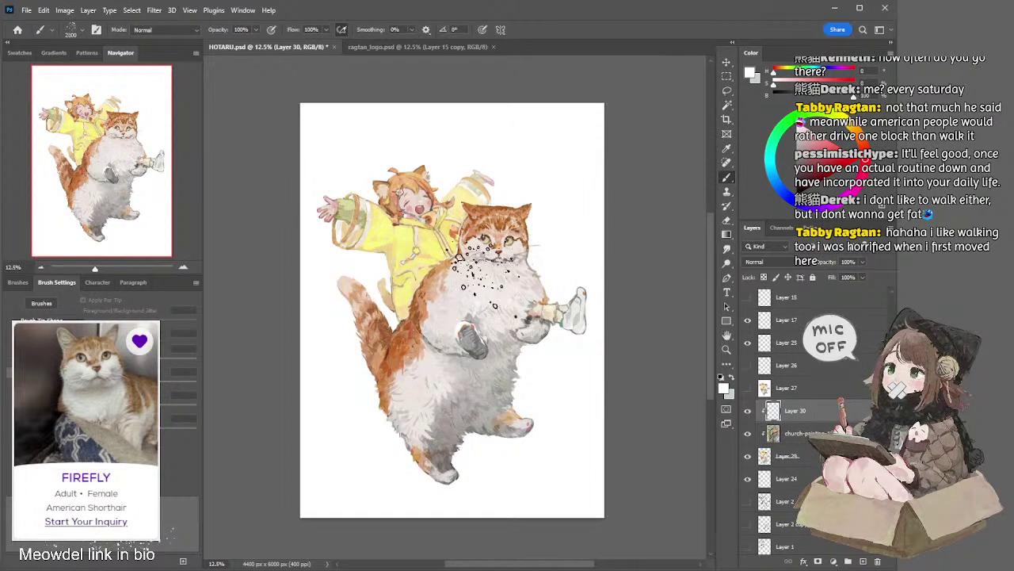
{"action": "key", "text": "bracketright"}
{"action": "key", "text": "bracketright"}
{"action": "key", "text": "bracketright"}
{"action": "key", "text": "bracketright"}
{"action": "key", "text": "bracketright"}
{"action": "key", "text": "bracketright"}
{"action": "key", "text": "bracketright"}
{"action": "key", "text": "bracketright"}
{"action": "key", "text": "bracketright"}
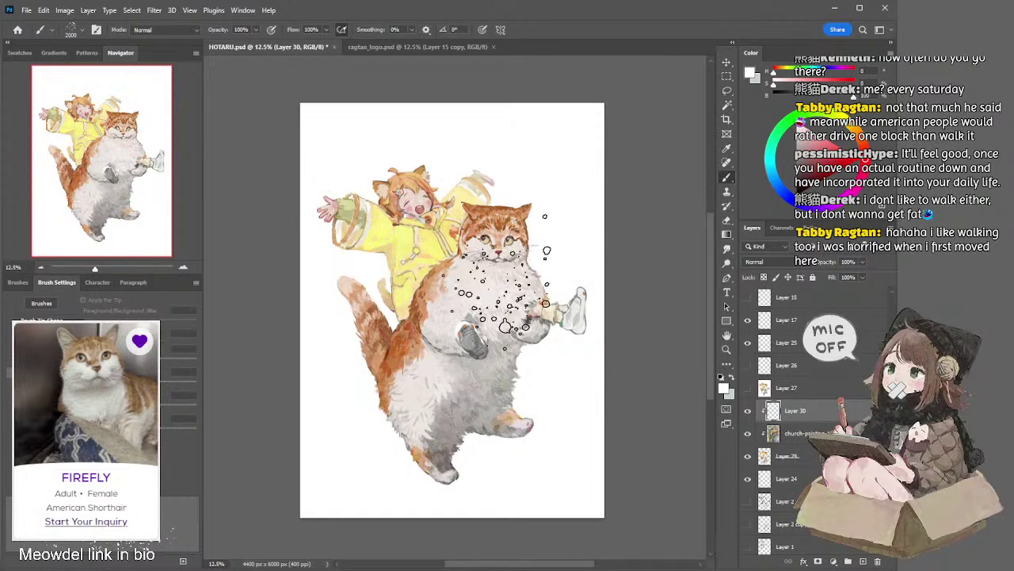
{"action": "key", "text": "bracketleft"}
{"action": "key", "text": "bracketleft"}
{"action": "key", "text": "bracketleft"}
{"action": "key", "text": "bracketleft"}
{"action": "key", "text": "bracketleft"}
{"action": "key", "text": "bracketleft"}
{"action": "key", "text": "bracketleft"}
{"action": "key", "text": "bracketleft"}
{"action": "key", "text": "bracketleft"}
{"action": "key", "text": "bracketleft"}
{"action": "key", "text": "bracketleft"}
{"action": "key", "text": "bracketleft"}
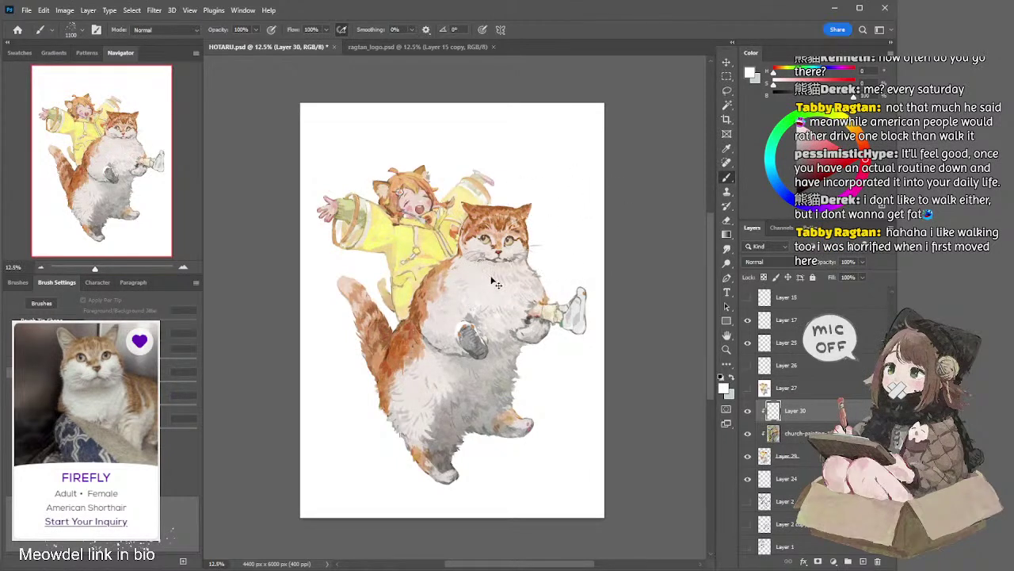
Clean up unwanted white specks around the cat with the Eraser enlarged to 1100 px
{"action": "key", "text": "e"}
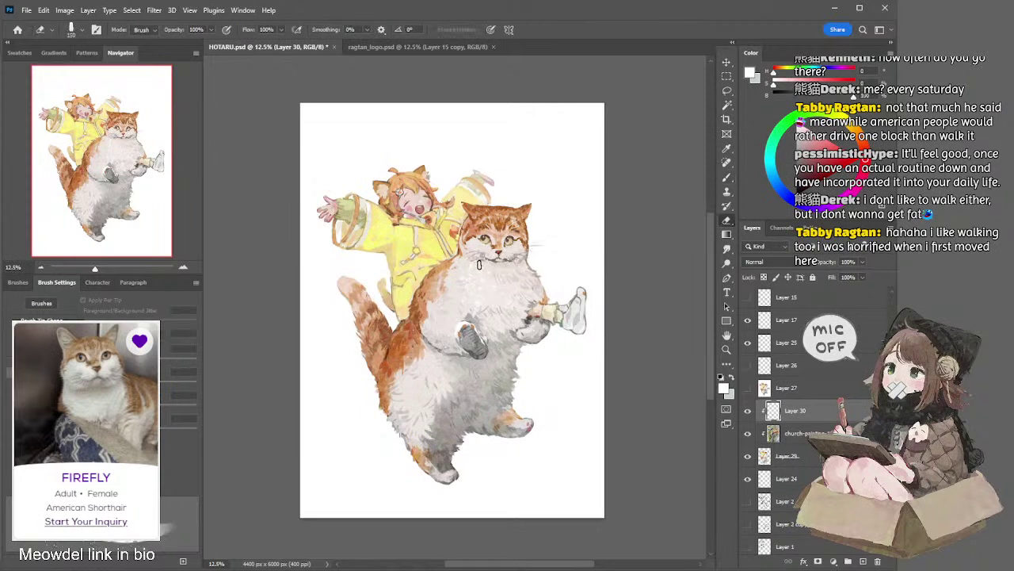
{"action": "key", "text": "bracketright"}
{"action": "key", "text": "bracketright"}
{"action": "key", "text": "bracketright"}
{"action": "key", "text": "bracketright"}
{"action": "key", "text": "bracketright"}
{"action": "key", "text": "bracketright"}
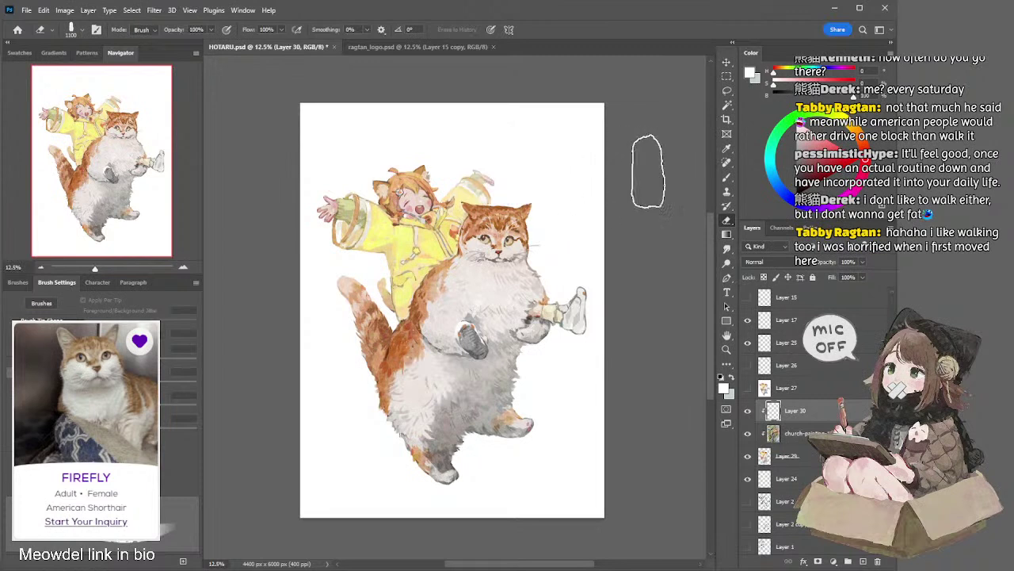
Add another clipped layer above the white spatter and set it to Multiply at 48% opacity
{"action": "key", "text": "l"}
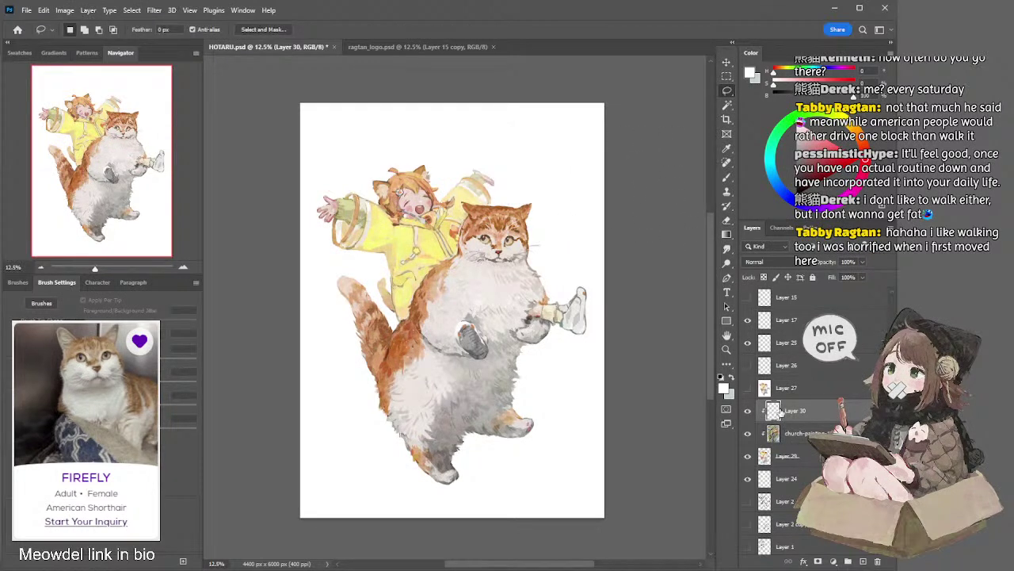
{"action": "left_click", "coordinate": [863, 560]}
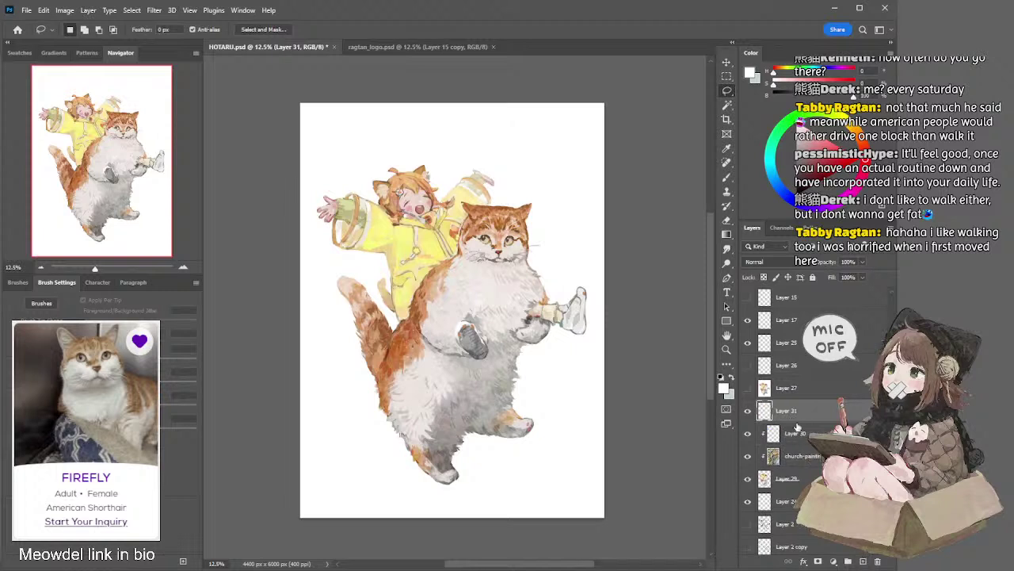
{"action": "key", "text": "b"}
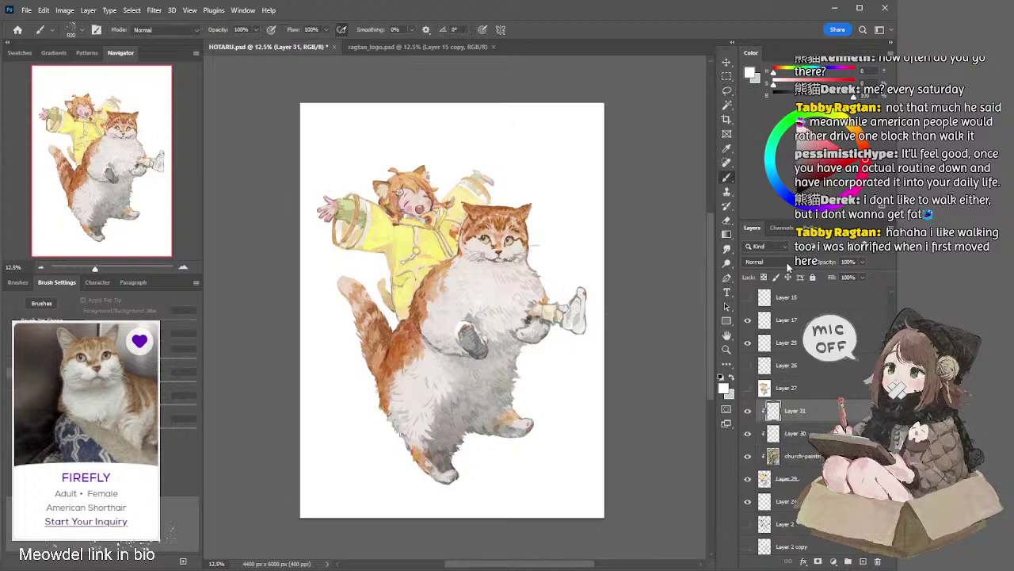
{"action": "scroll", "coordinate": [784, 264], "scroll_direction": "down", "scroll_amount": 14}
{"action": "scroll", "coordinate": [764, 264], "scroll_direction": "up", "scroll_amount": 11}
Choose a muted grey-blue with hue 200 and splatter it over the cat's body with a 2000 px spatter brush
{"action": "key", "text": "x"}
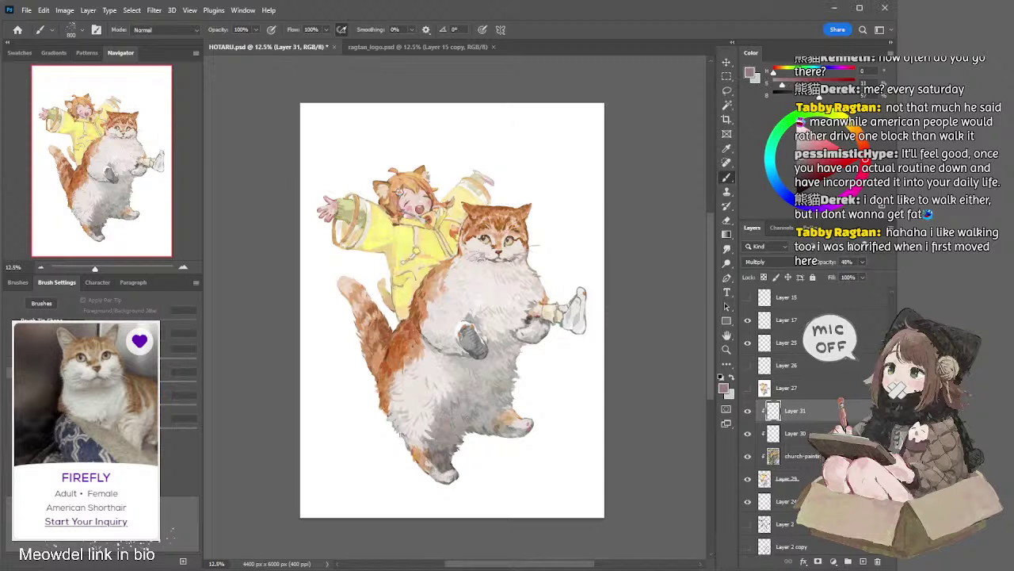
{"action": "left_click", "coordinate": [825, 163]}
{"action": "left_click_drag", "start_coordinate": [485, 328], "coordinate": [459, 353]}
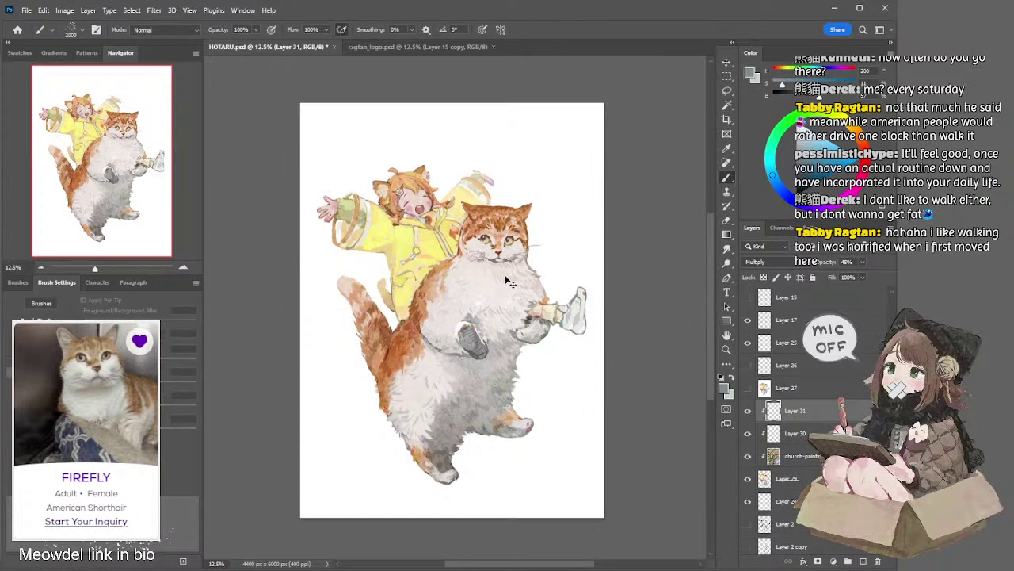
Reduce the spatter brush for finer grey-blue specks and erase stray ones near the cat's head with an 1100 px Eraser
{"action": "key", "text": "bracketleft"}
{"action": "key", "text": "bracketleft"}
{"action": "key", "text": "bracketleft"}
{"action": "key", "text": "bracketleft"}
{"action": "key", "text": "bracketleft"}
{"action": "key", "text": "bracketleft"}
{"action": "key", "text": "bracketleft"}
{"action": "key", "text": "bracketleft"}
{"action": "key", "text": "bracketleft"}
{"action": "key", "text": "bracketleft"}
{"action": "key", "text": "bracketleft"}
{"action": "key", "text": "e"}
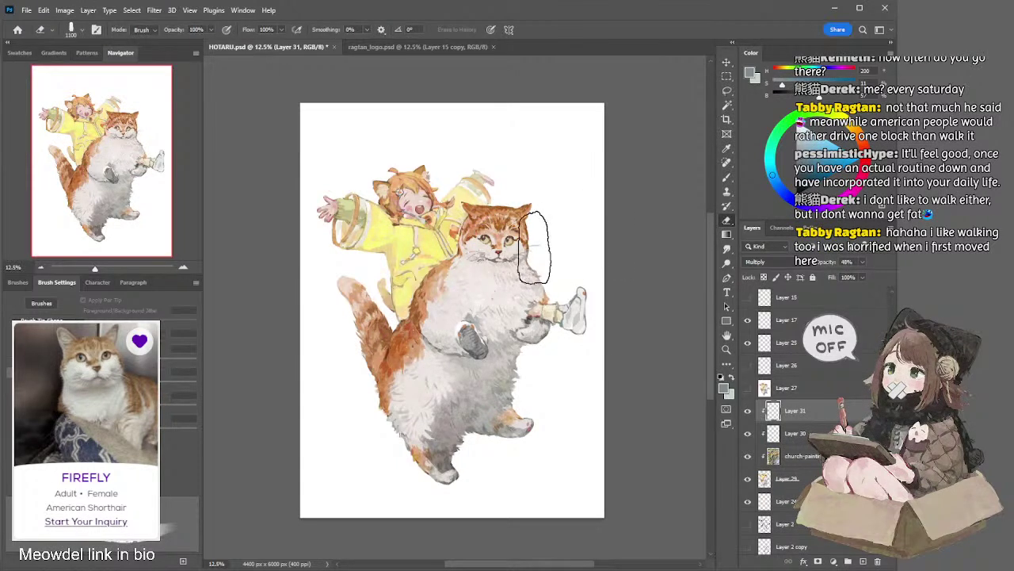
Splatter grey-blue specks near the cat's tail with a 700 px brush and thin out the spatter with a 1300 px Eraser
{"action": "key", "text": "b"}
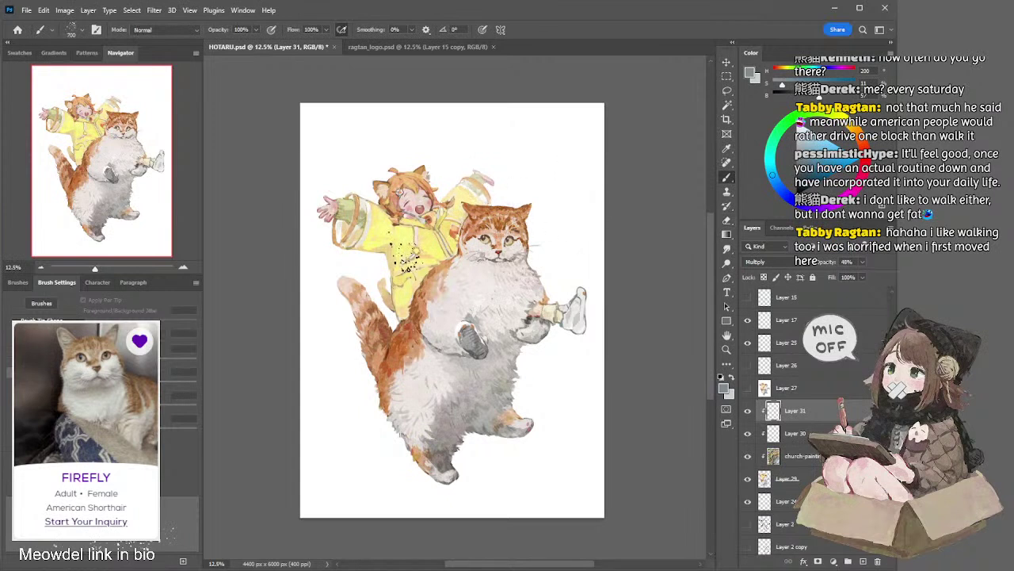
{"action": "left_click", "coordinate": [365, 271]}
{"action": "key", "text": "e"}
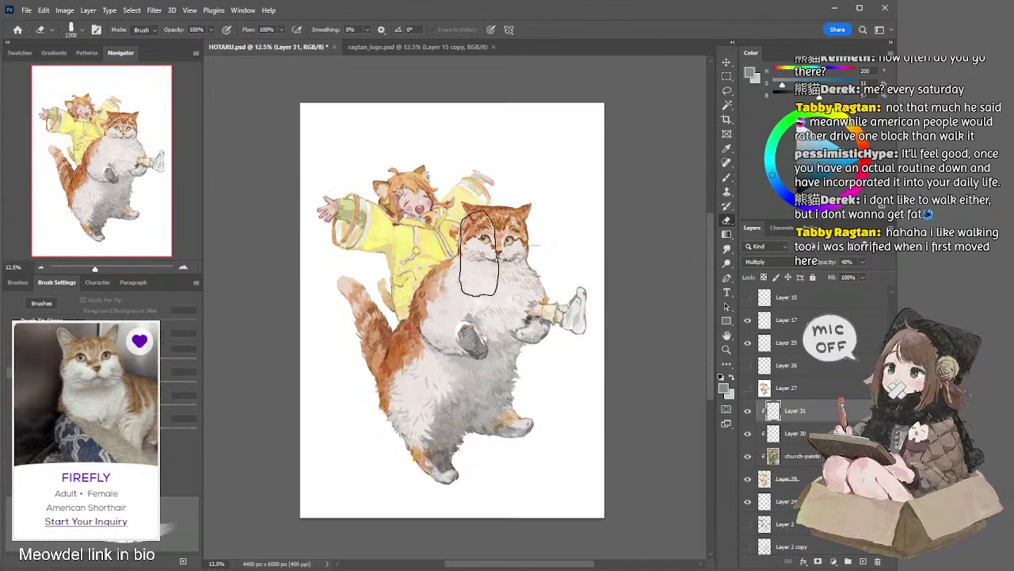
Add finer grey-blue spatter at the cat's tail tip with a 600 px brush and fade it with a 1500 px Eraser
{"action": "key", "text": "b"}
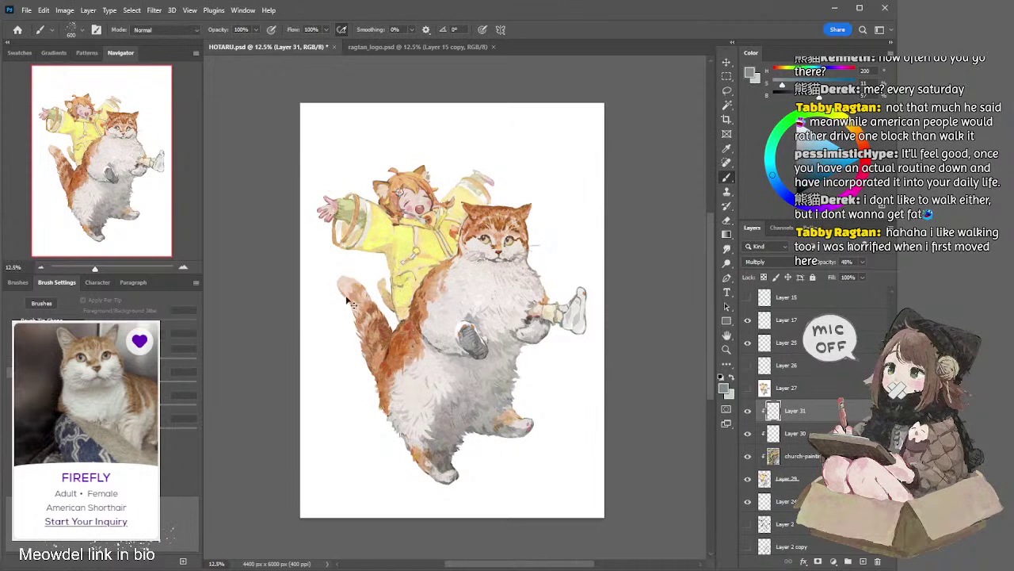
{"action": "key", "text": "e"}
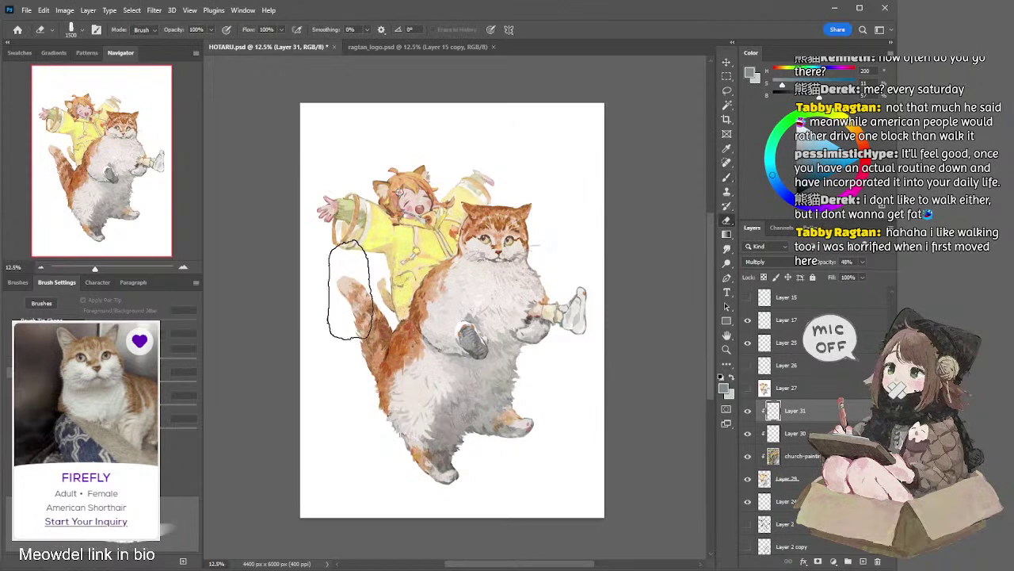
{"action": "left_click", "coordinate": [367, 310]}
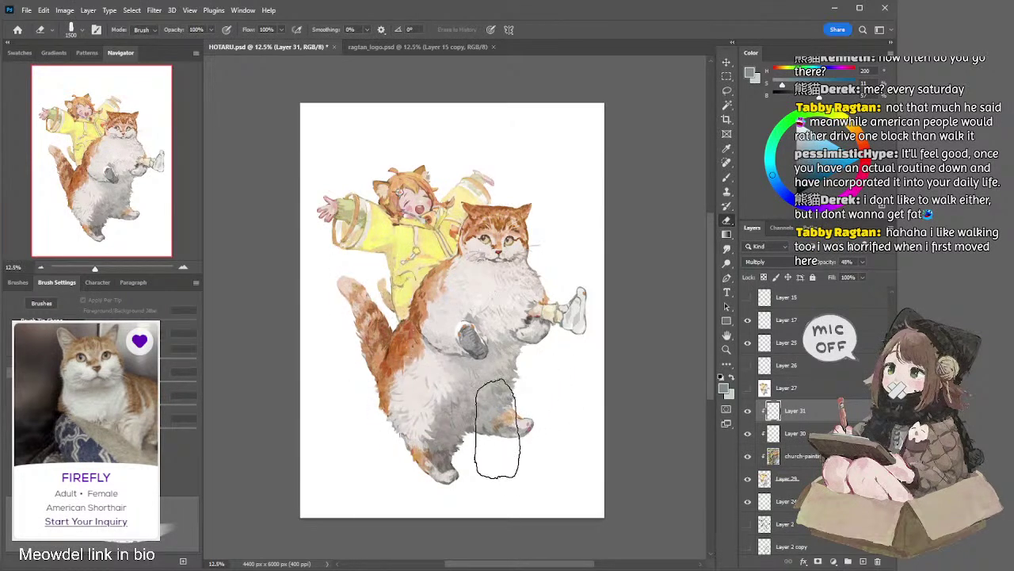
Thin out the grey-blue spatter on the cat's lower body with a 1500 px Eraser and enlarge the spatter brush to 500 px for coarser specks
{"action": "key", "text": "b"}
{"action": "key", "text": "e"}
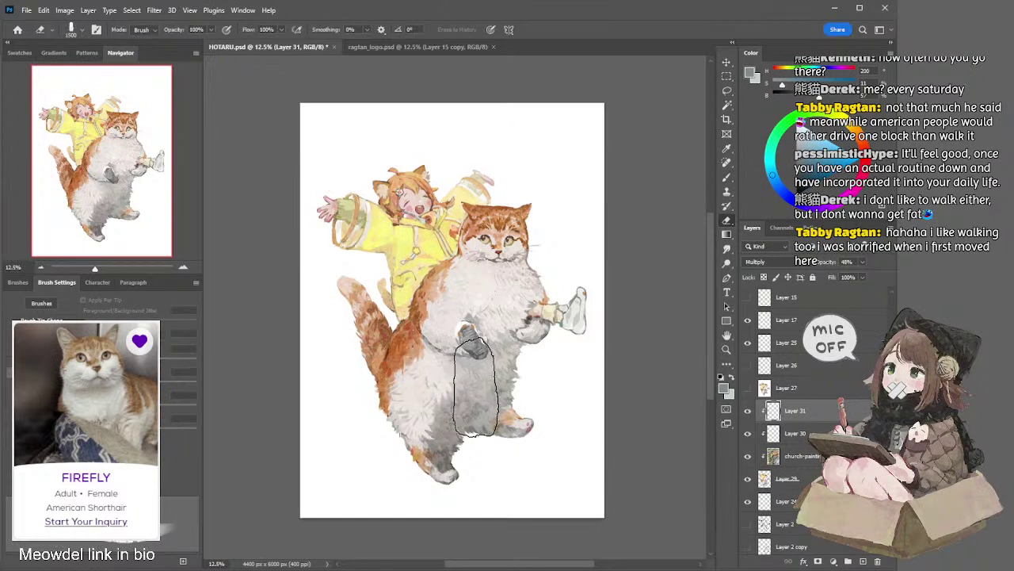
{"action": "key", "text": "b"}
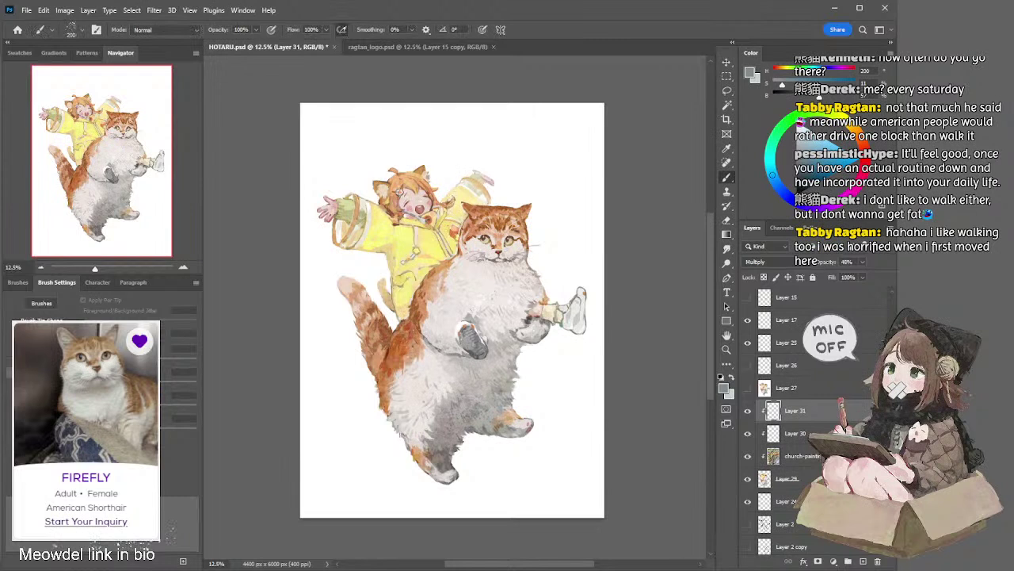
{"action": "key", "text": "bracketright"}
{"action": "key", "text": "bracketright"}
{"action": "key", "text": "bracketright"}
{"action": "key", "text": "bracketright"}
{"action": "key", "text": "bracketright"}
{"action": "key", "text": "bracketright"}
{"action": "key", "text": "e"}
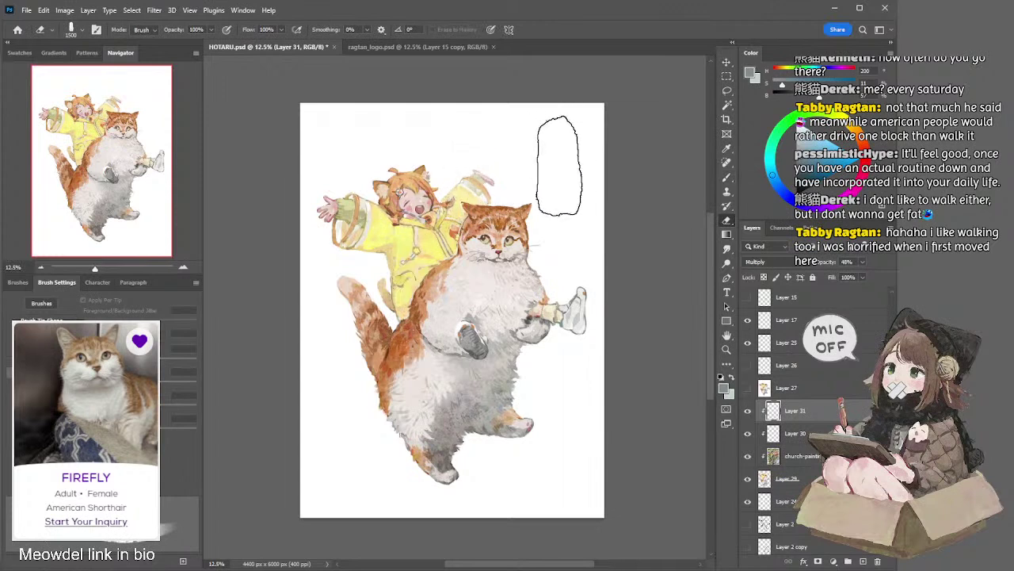
{"action": "key", "text": "b"}
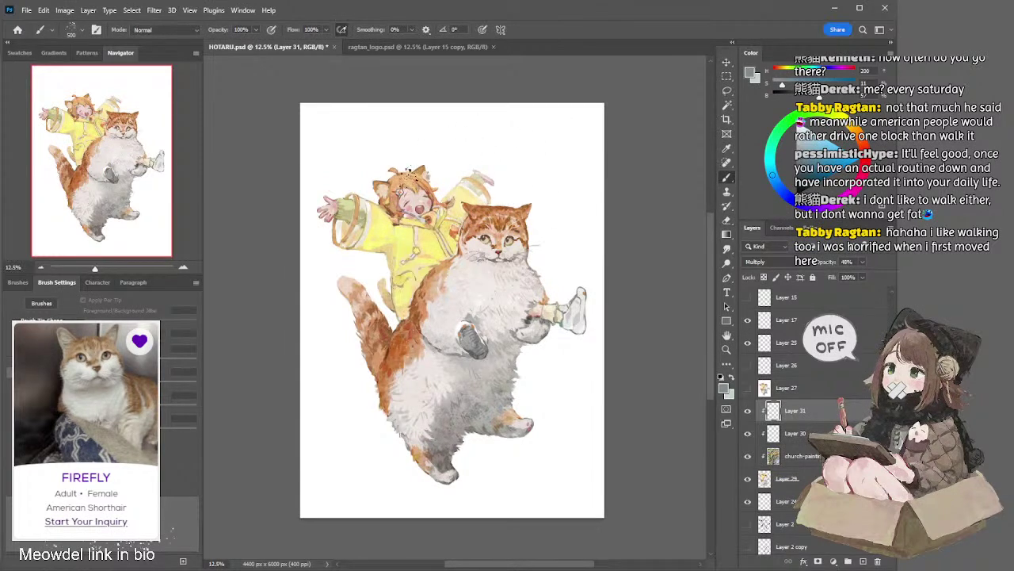
Enlarge the Eraser to 2000 px and fade the grey-blue spatter over the girl's and cat's heads
{"action": "key", "text": "e"}
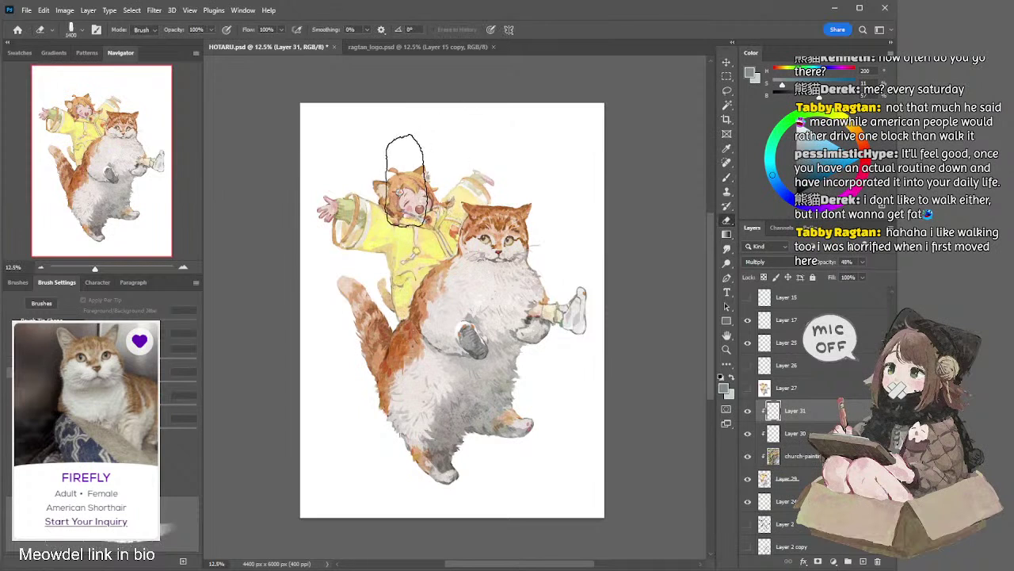
{"action": "key", "text": "bracketright"}
{"action": "key", "text": "bracketright"}
{"action": "key", "text": "bracketright"}
{"action": "key", "text": "bracketright"}
{"action": "key", "text": "bracketright"}
{"action": "key", "text": "bracketright"}
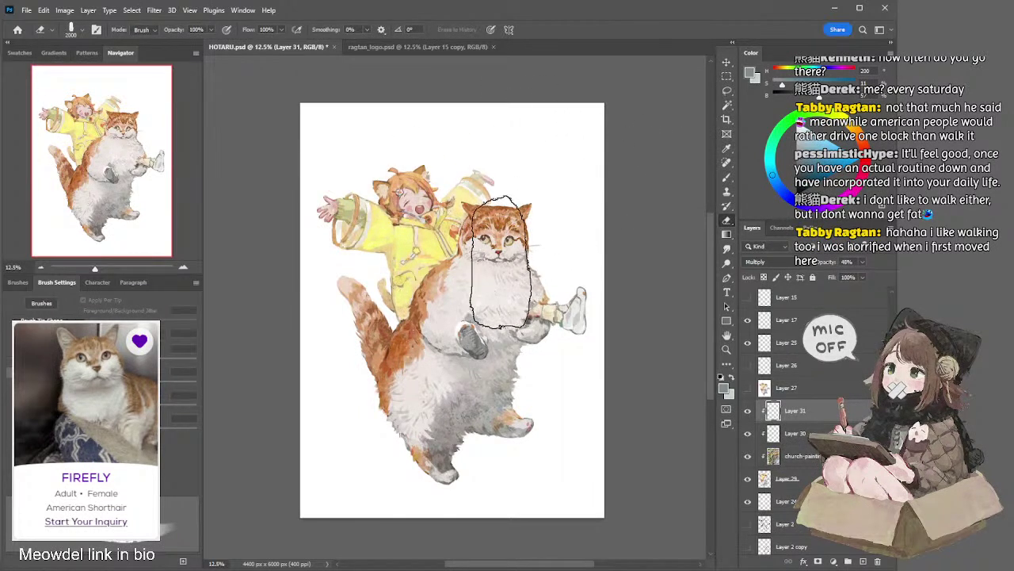
Add a new layer clipped above Layer 31 and set it to Overlay at 52% opacity
{"action": "left_click", "coordinate": [863, 561]}
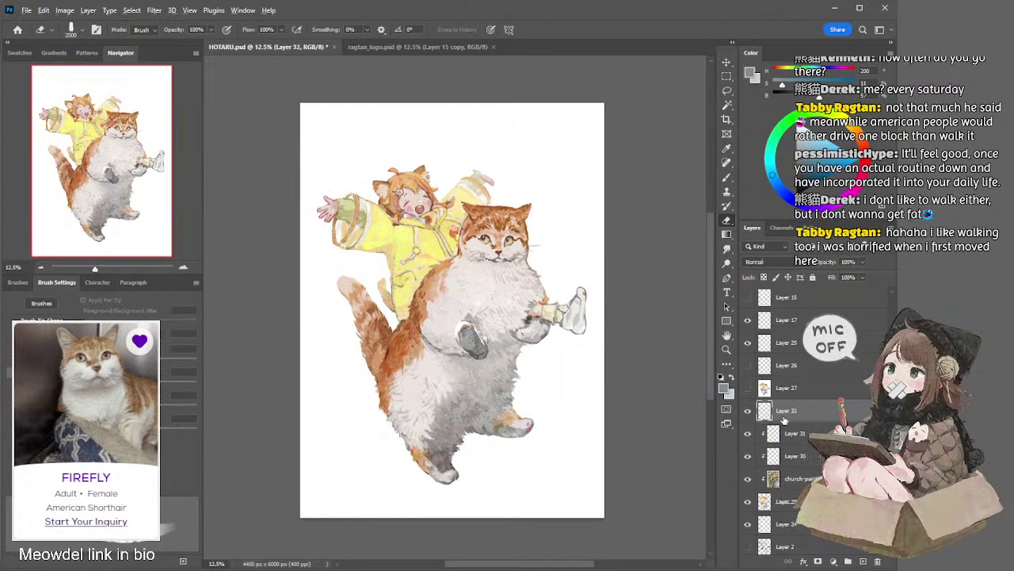
{"action": "left_click", "coordinate": [786, 420], "text": "alt"}
{"action": "scroll", "coordinate": [779, 260], "scroll_direction": "down", "scroll_amount": 7}
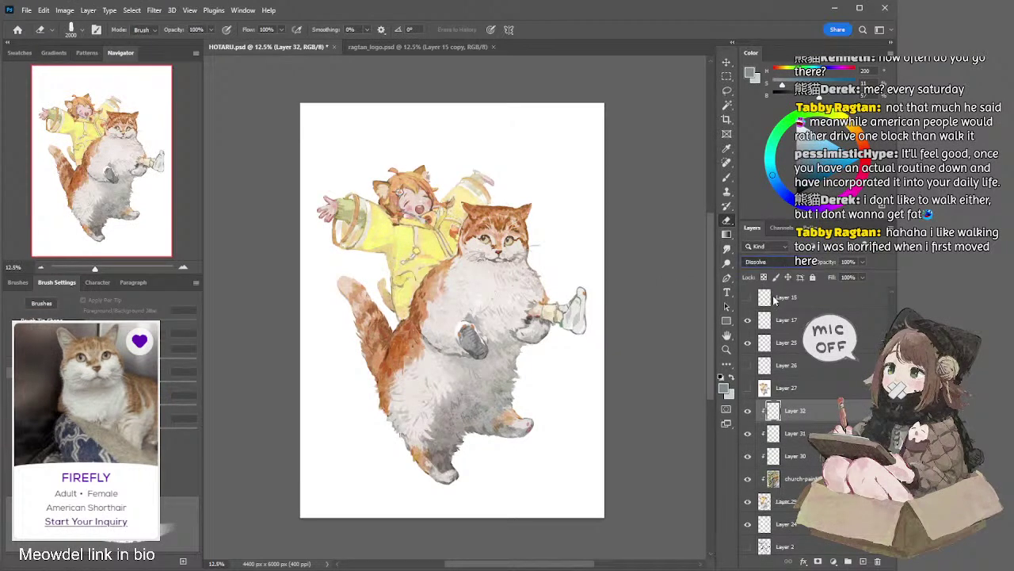
{"action": "scroll", "coordinate": [766, 357], "scroll_direction": "down", "scroll_amount": 1}
{"action": "scroll", "coordinate": [767, 358], "scroll_direction": "down", "scroll_amount": 4}
{"action": "left_click_drag", "start_coordinate": [830, 261], "coordinate": [804, 262]}
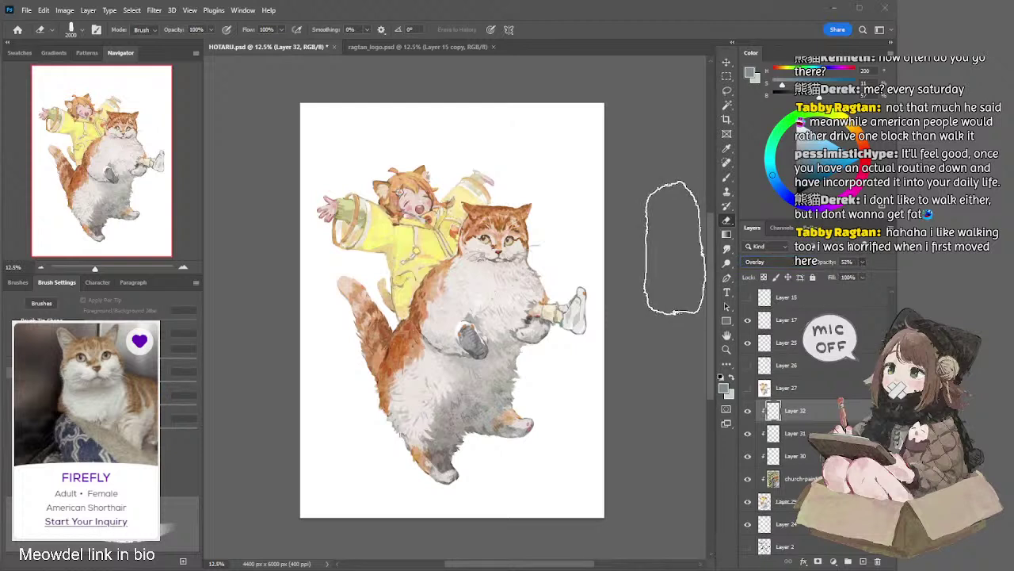
Choose a pale off-white with hue 69 and shrink the spatter brush for fine light specks
{"action": "left_click_drag", "start_coordinate": [782, 84], "coordinate": [777, 85]}
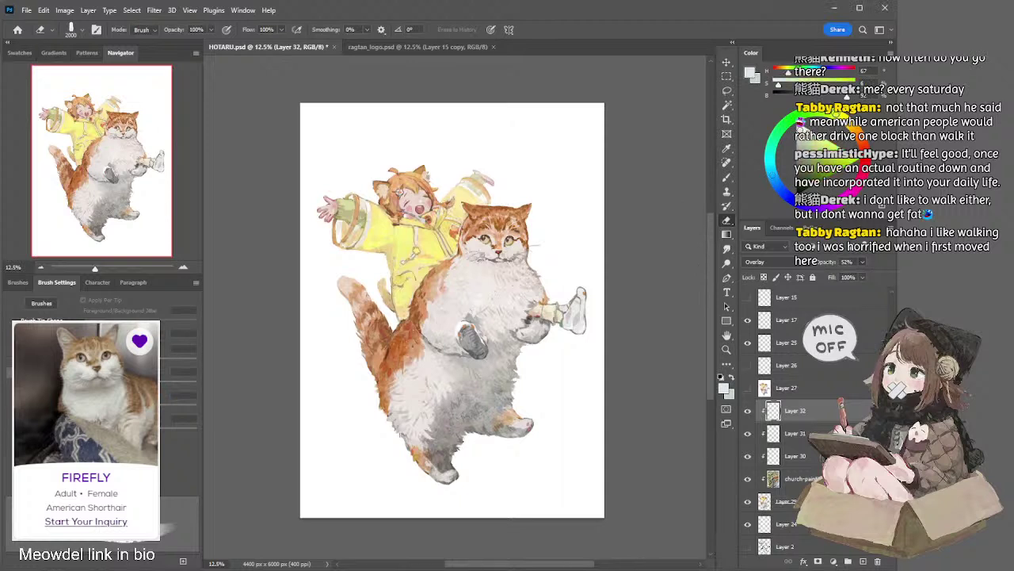
{"action": "key", "text": "b"}
{"action": "key", "text": "bracketleft"}
{"action": "key", "text": "bracketleft"}
{"action": "key", "text": "bracketleft"}
{"action": "key", "text": "bracketleft"}
{"action": "key", "text": "bracketleft"}
{"action": "key", "text": "bracketleft"}
{"action": "key", "text": "bracketleft"}
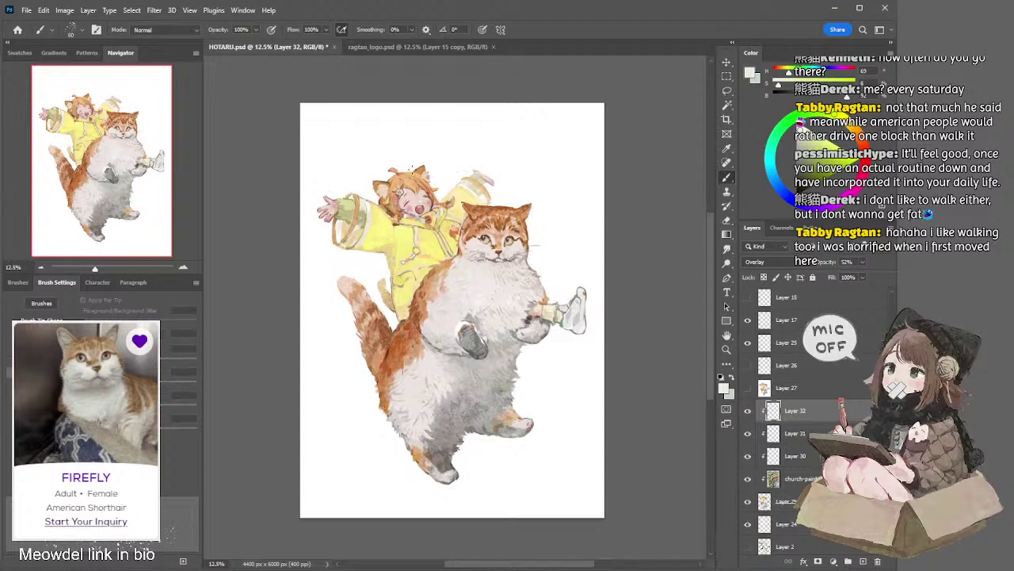
Switch from the spatter tip to a solid 200 px brush and set the Overlay layer's opacity to 53%
{"action": "key", "text": "bracketright"}
{"action": "key", "text": "bracketright"}
{"action": "key", "text": "bracketright"}
{"action": "key", "text": "bracketright"}
{"action": "key", "text": "bracketright"}
{"action": "key", "text": "bracketright"}
{"action": "key", "text": "bracketright"}
{"action": "key", "text": "bracketright"}
{"action": "key", "text": "bracketright"}
{"action": "key", "text": "bracketright"}
{"action": "key", "text": "bracketright"}
{"action": "key", "text": "bracketright"}
{"action": "key", "text": "bracketright"}
{"action": "key", "text": "bracketright"}
{"action": "key", "text": "bracketleft"}
{"action": "key", "text": "bracketleft"}
{"action": "key", "text": "bracketleft"}
{"action": "key", "text": "bracketleft"}
{"action": "key", "text": "bracketleft"}
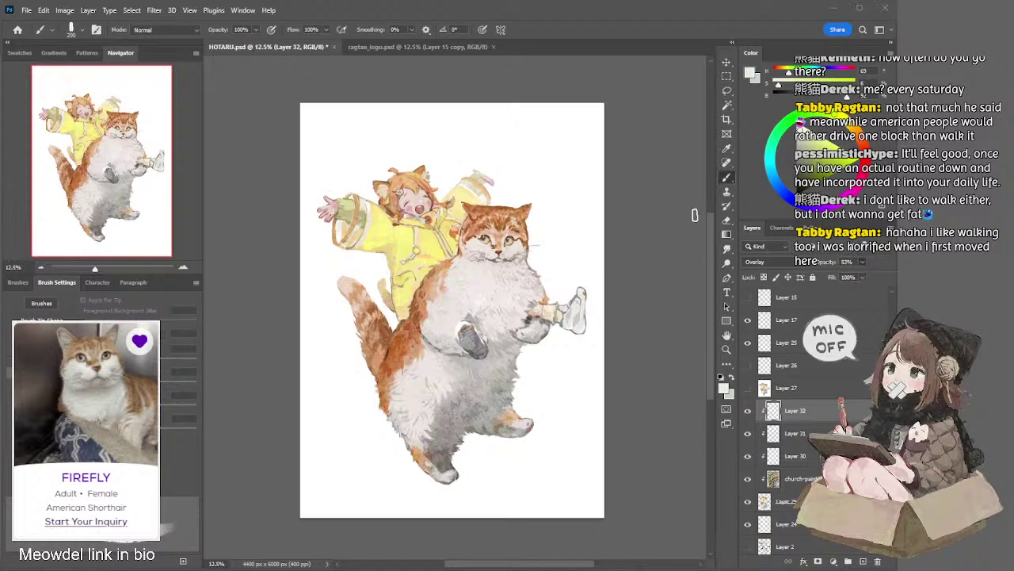
Try an off-white stroke across the cat's face with an enlarged brush and undo it
{"action": "key", "text": "bracketleft"}
{"action": "key", "text": "bracketright"}
{"action": "key", "text": "bracketright"}
{"action": "key", "text": "bracketright"}
{"action": "key", "text": "bracketright"}
{"action": "key", "text": "bracketright"}
{"action": "key", "text": "bracketright"}
{"action": "key", "text": "bracketright"}
{"action": "key", "text": "bracketright"}
{"action": "key", "text": "bracketright"}
{"action": "key", "text": "bracketright"}
{"action": "left_click_drag", "start_coordinate": [486, 222], "coordinate": [538, 238]}
{"action": "key", "text": "ctrl+z"}
Paint an off-white Overlay highlight over the cat's face and forehead with a smaller brush
{"action": "key", "text": "bracketleft"}
{"action": "key", "text": "bracketleft"}
{"action": "key", "text": "bracketleft"}
{"action": "key", "text": "bracketleft"}
{"action": "key", "text": "bracketleft"}
{"action": "key", "text": "bracketleft"}
{"action": "key", "text": "bracketleft"}
{"action": "key", "text": "bracketleft"}
{"action": "mouse_move", "coordinate": [510, 247]}
{"action": "left_mouse_down"}
{"action": "mouse_move", "coordinate": [467, 238]}
{"action": "mouse_move", "coordinate": [509, 248]}
{"action": "mouse_move", "coordinate": [552, 227]}
{"action": "mouse_move", "coordinate": [472, 229]}
{"action": "mouse_move", "coordinate": [492, 216]}
{"action": "mouse_move", "coordinate": [476, 212]}
{"action": "mouse_move", "coordinate": [529, 221]}
{"action": "left_mouse_up"}
Lower the highlight layer's opacity to 29% and erase its paint around the cat's eyes
{"action": "key", "text": "bracketright"}
{"action": "key", "text": "bracketright"}
{"action": "key", "text": "bracketright"}
{"action": "key", "text": "bracketright"}
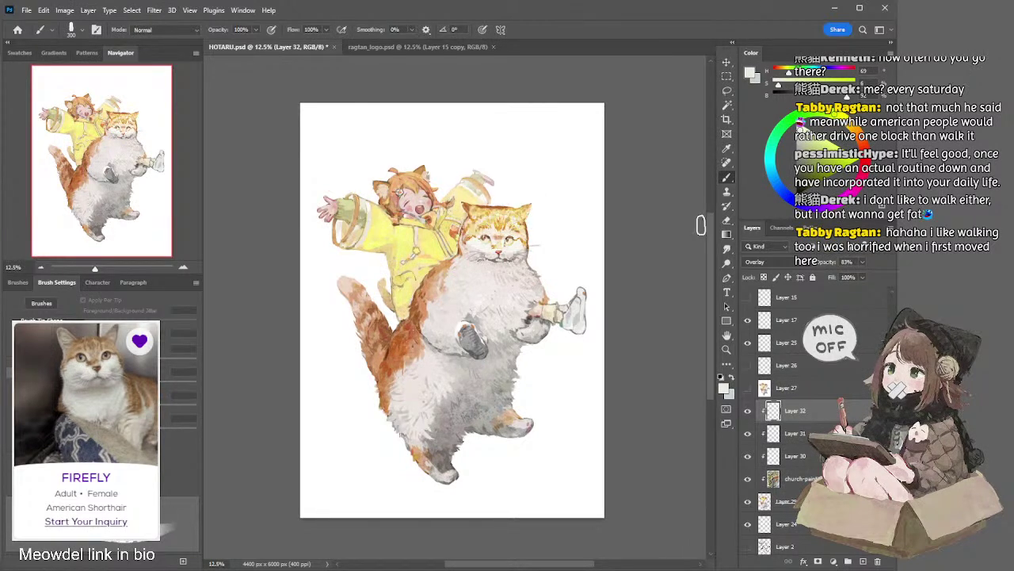
{"action": "left_click_drag", "start_coordinate": [846, 276], "coordinate": [840, 276]}
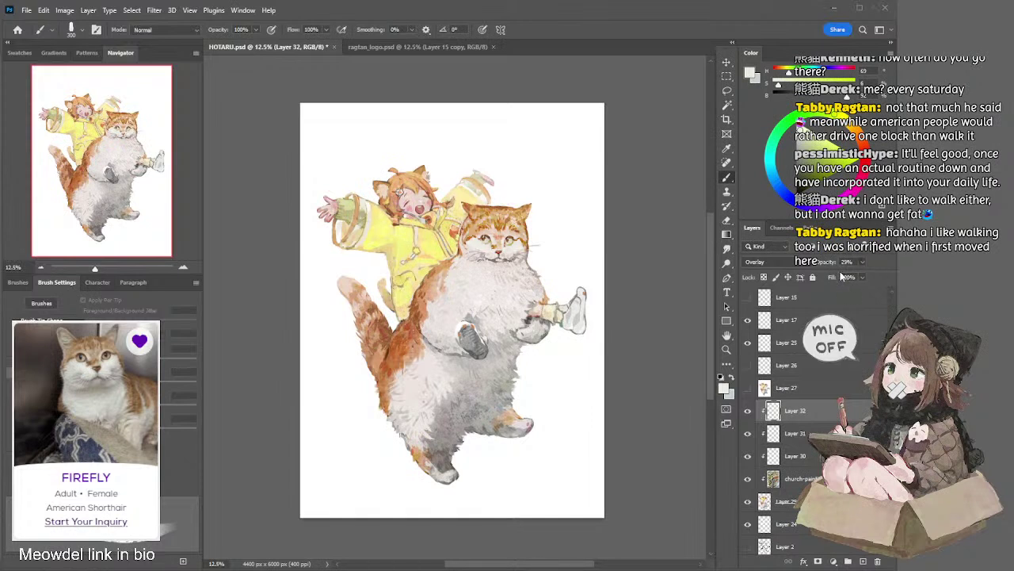
{"action": "key", "text": "e"}
{"action": "left_click", "coordinate": [489, 237]}
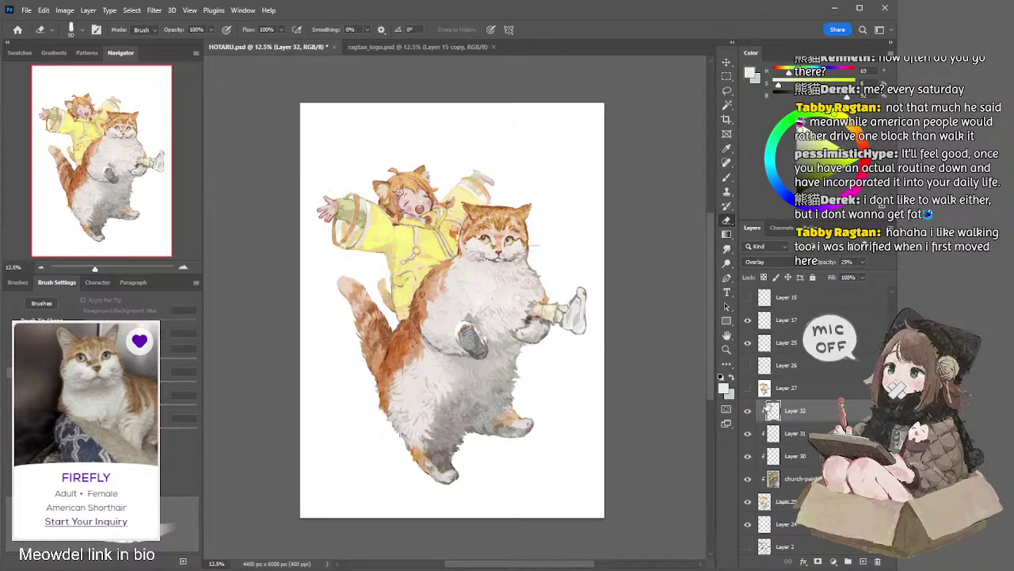
Hide the Overlay highlight layer and delete it
{"action": "left_click", "coordinate": [748, 412]}
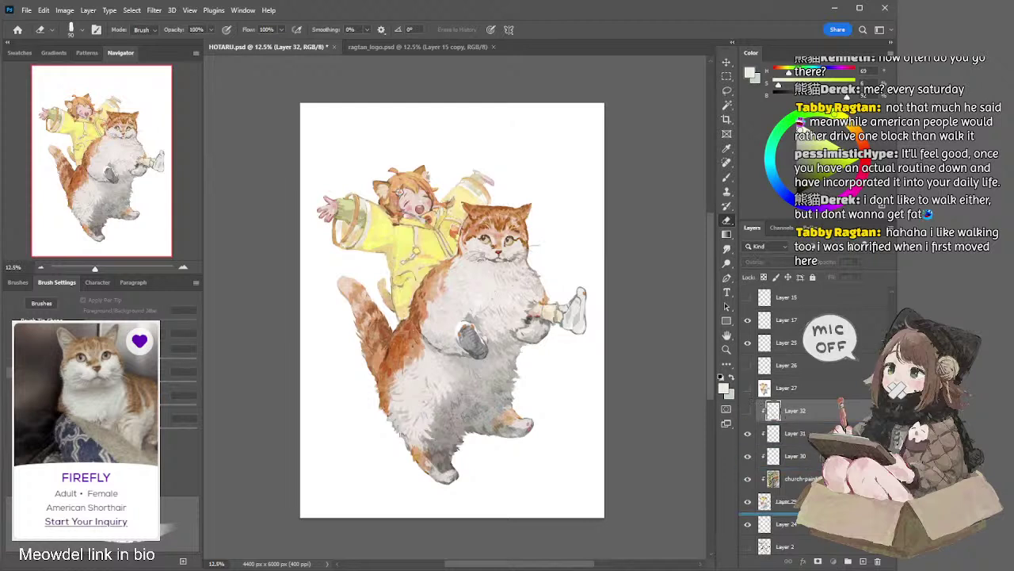
{"action": "left_click", "coordinate": [878, 561]}
Activate Layer 29 and lasso the girl's grey-soled shoe in front of the cat's belly
{"action": "key", "text": "l"}
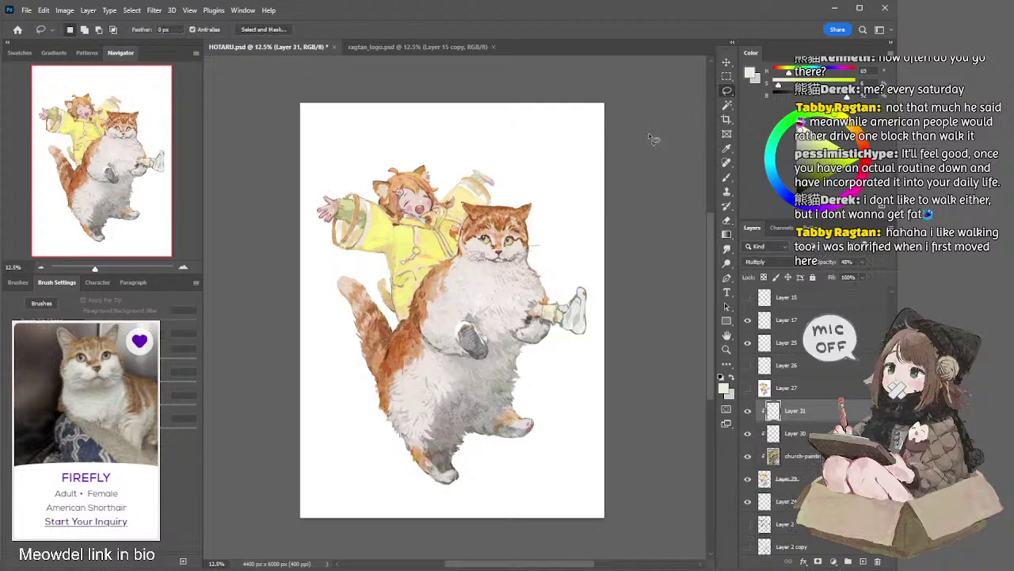
{"action": "left_click", "coordinate": [793, 472]}
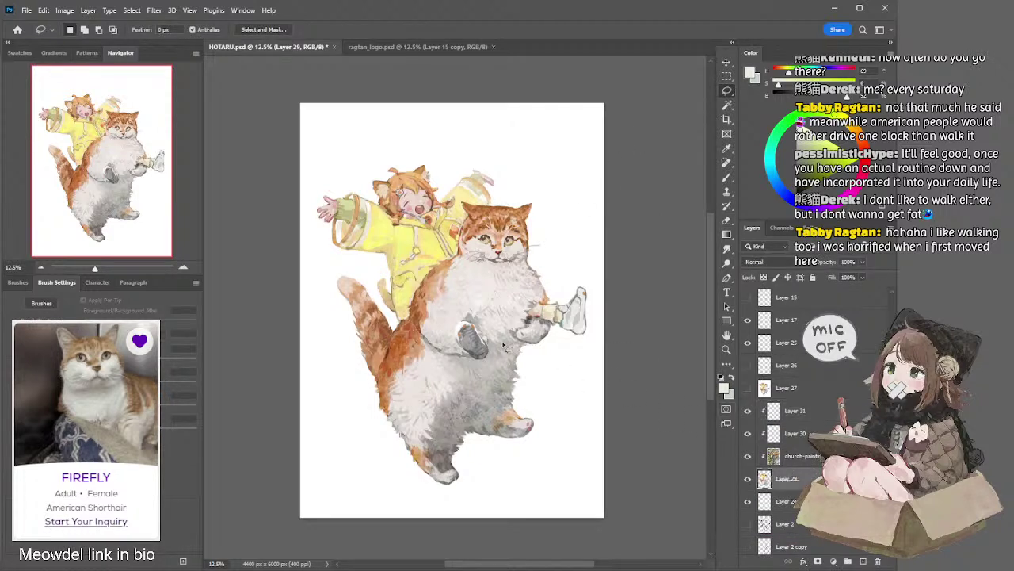
Try copying the selected shoe area from the church-painting texture layer and scaling the copy to 115.43%
{"action": "key", "text": "alt+bracketright"}
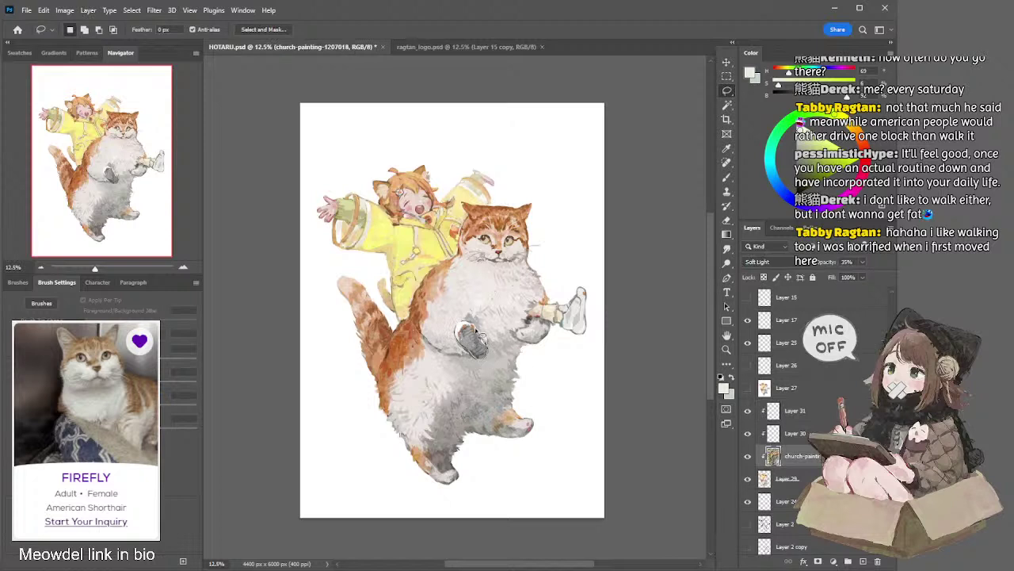
{"action": "key", "text": "v"}
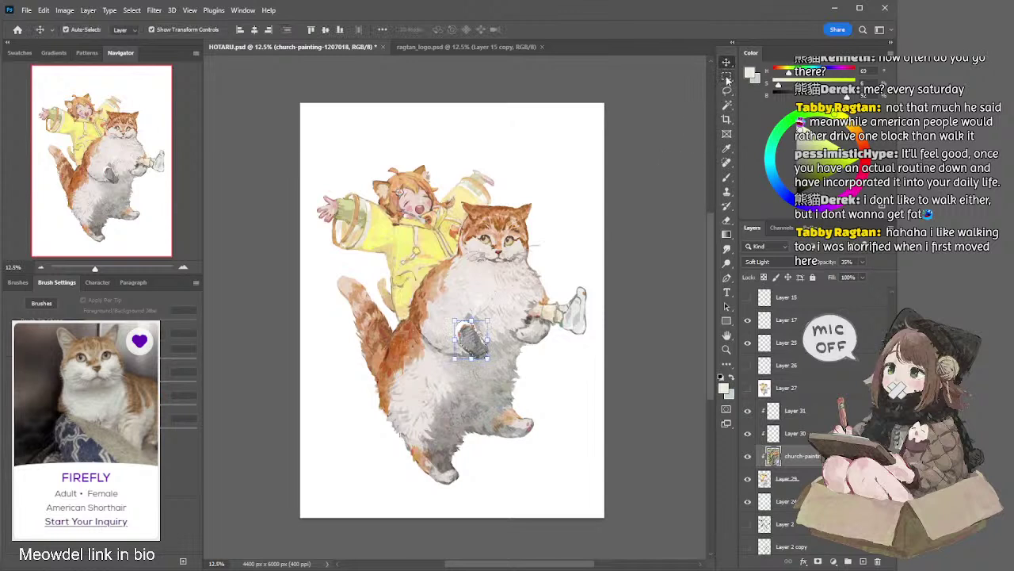
{"action": "left_click", "coordinate": [727, 76]}
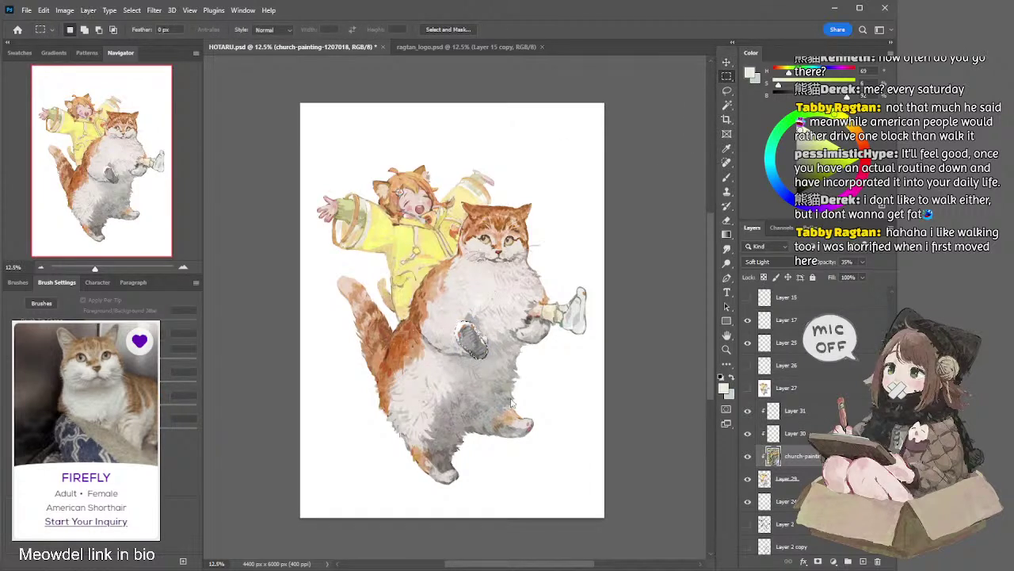
{"action": "key", "text": "ctrl+j"}
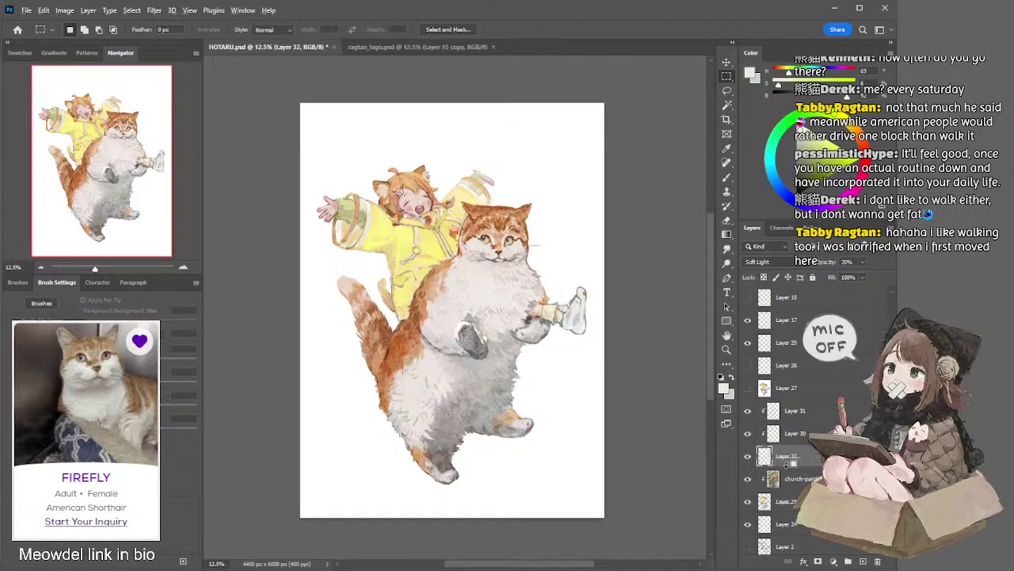
{"action": "key", "text": "v"}
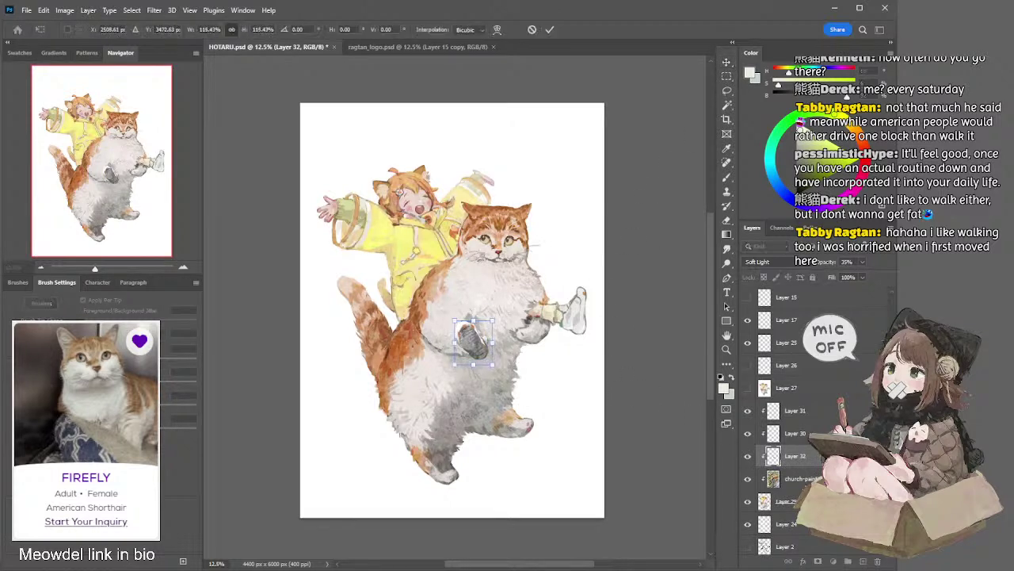
{"action": "key", "text": "ctrl+e"}
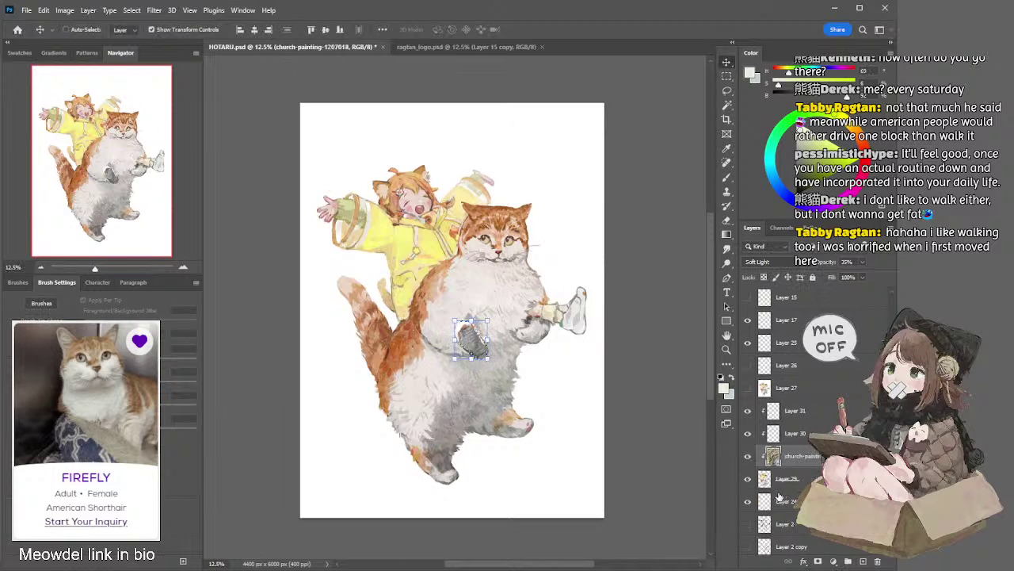
Copy the selected grey-soled shoe from Layer 29 onto its own clipped layer and enlarge it slightly
{"action": "left_click", "coordinate": [777, 479]}
{"action": "key", "text": "l"}
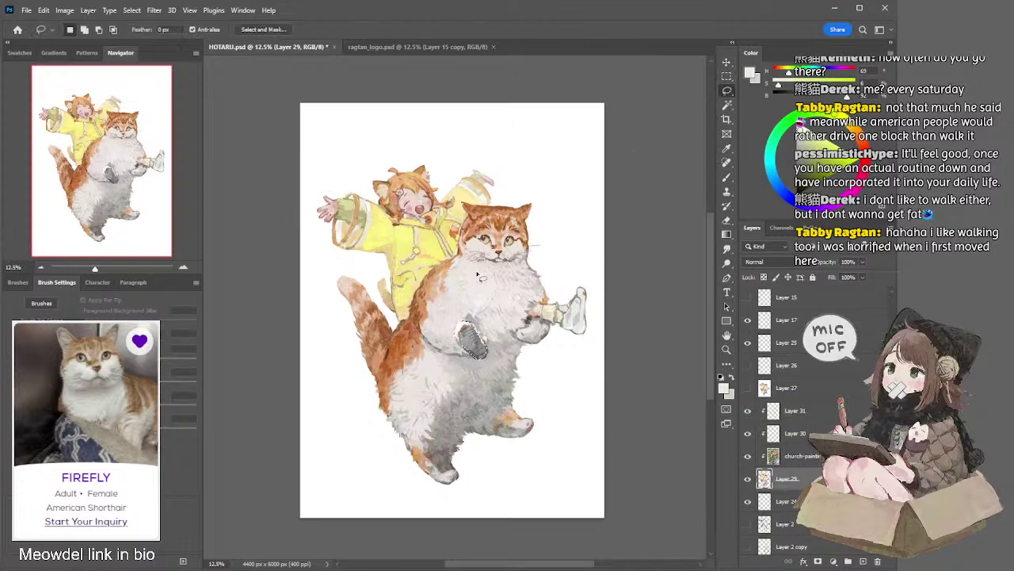
{"action": "key", "text": "shift"}
{"action": "key", "text": "ctrl+j"}
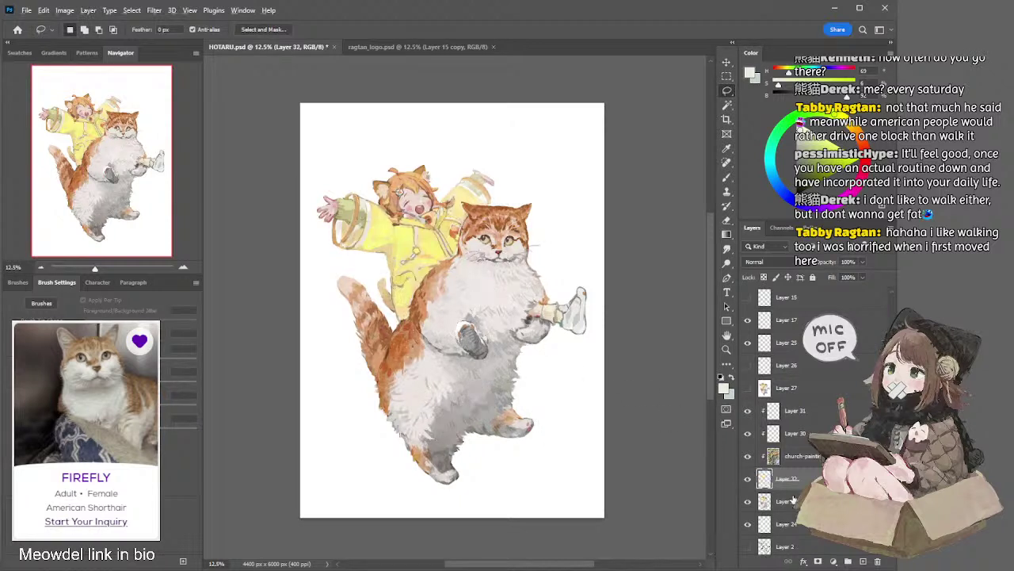
{"action": "left_click", "coordinate": [724, 65]}
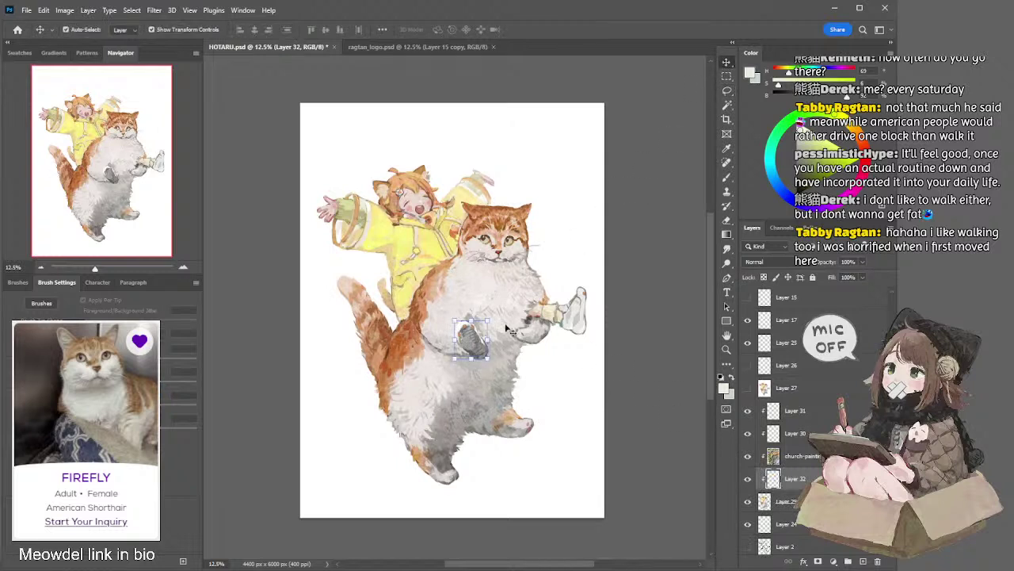
{"action": "left_click_drag", "start_coordinate": [487, 358], "coordinate": [493, 363]}
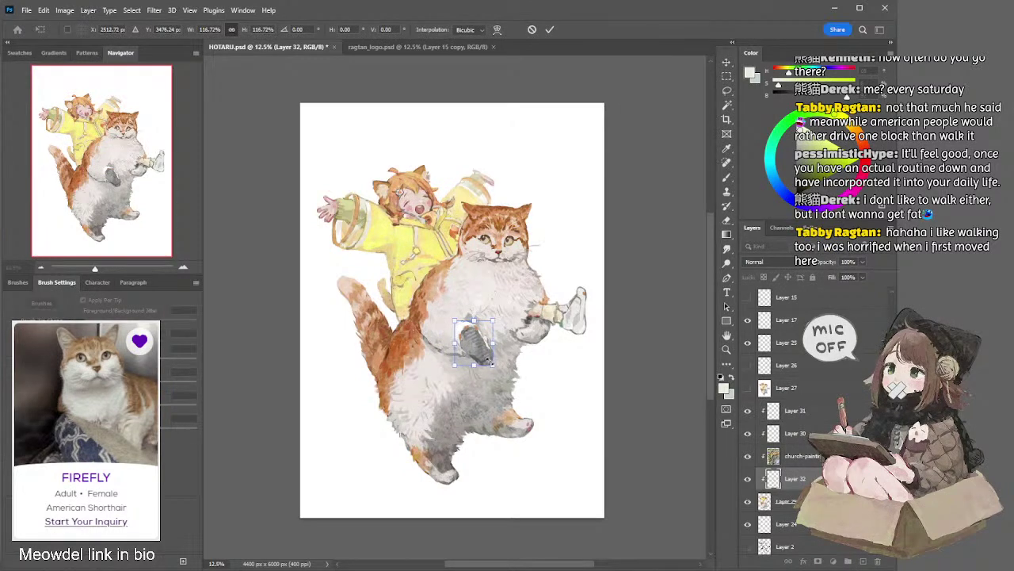
{"action": "left_click_drag", "start_coordinate": [492, 362], "coordinate": [495, 365]}
{"action": "key", "text": "Return"}
Sample nearby fur colour and paint around the enlarged shoe's upper edge with a 60 px brush
{"action": "key", "text": "l"}
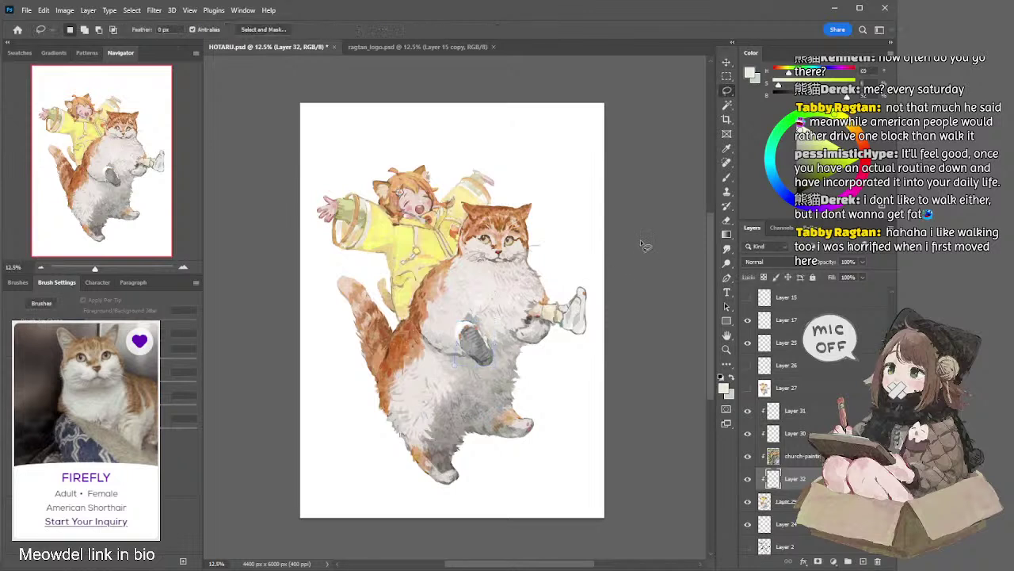
{"action": "key", "text": "b"}
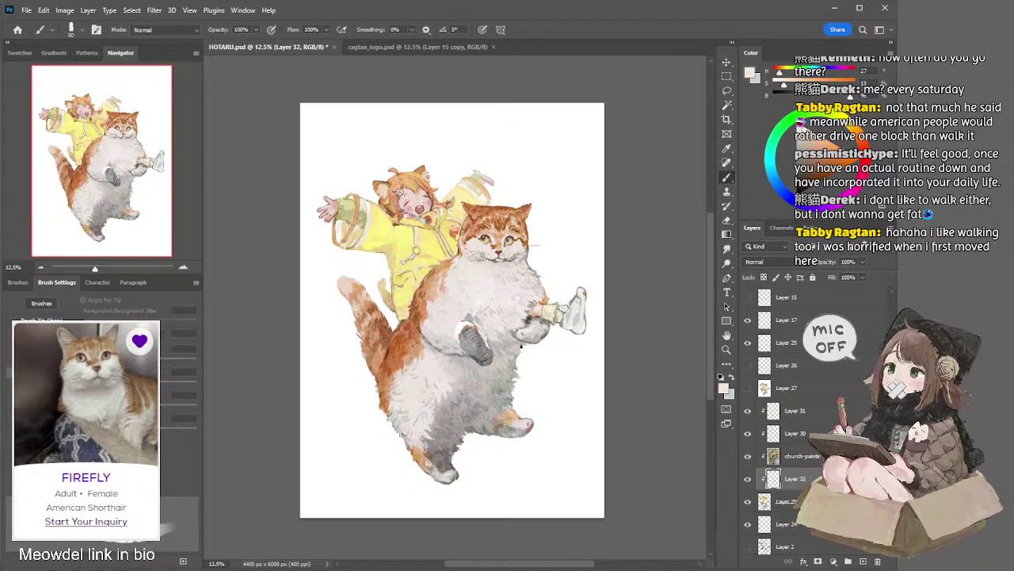
{"action": "left_click", "coordinate": [457, 314], "text": "alt"}
{"action": "left_click_drag", "start_coordinate": [485, 333], "coordinate": [477, 325]}
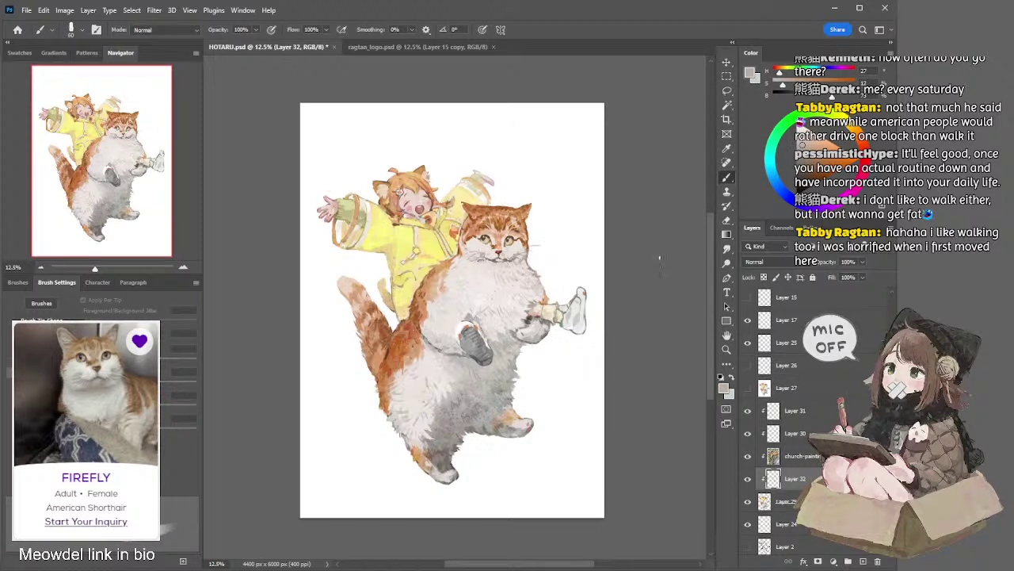
Sample light fur, peach and grey tones from the cat and retouch small details, reducing the brush to 30 px
{"action": "key", "text": "l"}
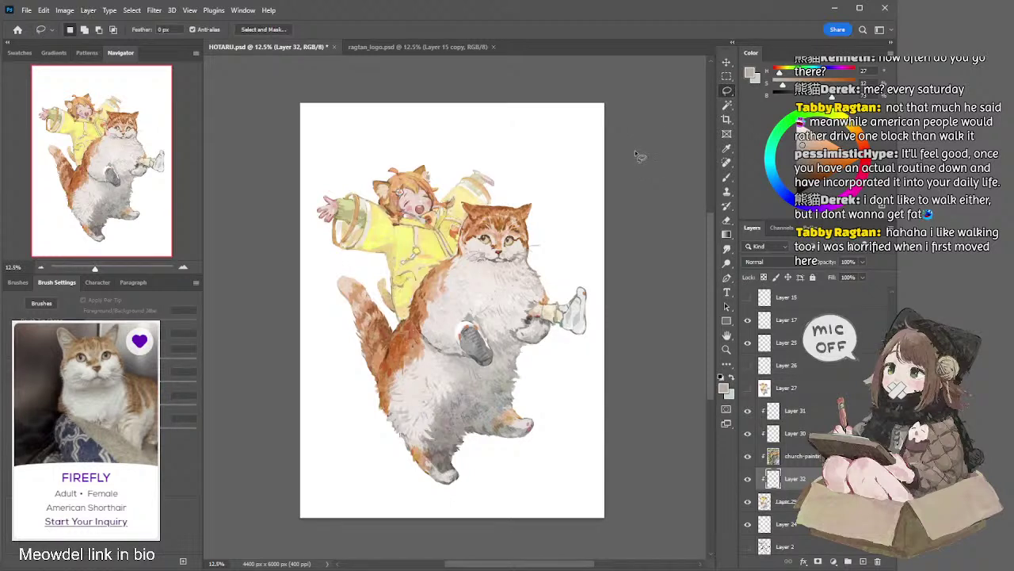
{"action": "key", "text": "b"}
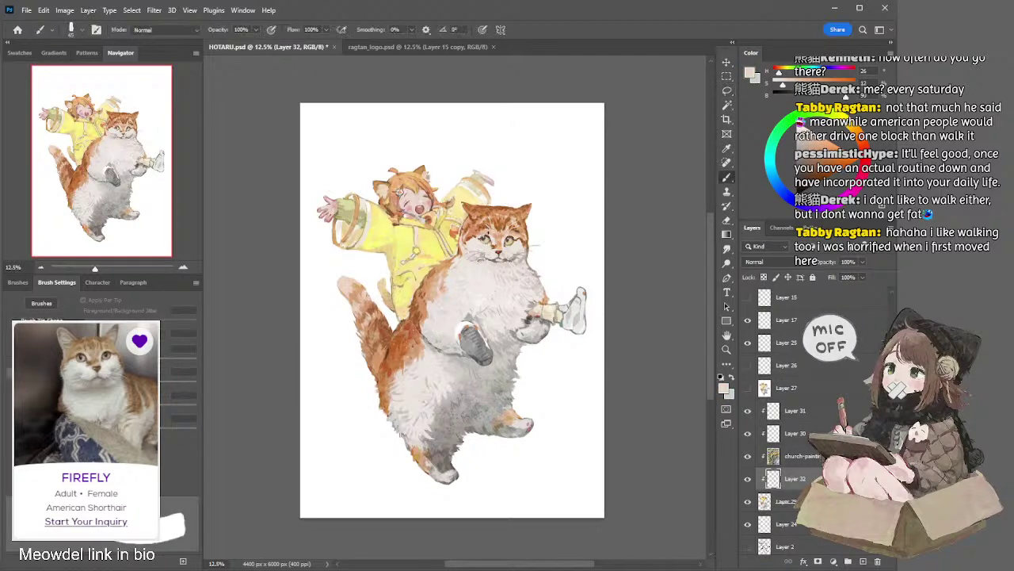
{"action": "left_click", "coordinate": [486, 231], "text": "alt"}
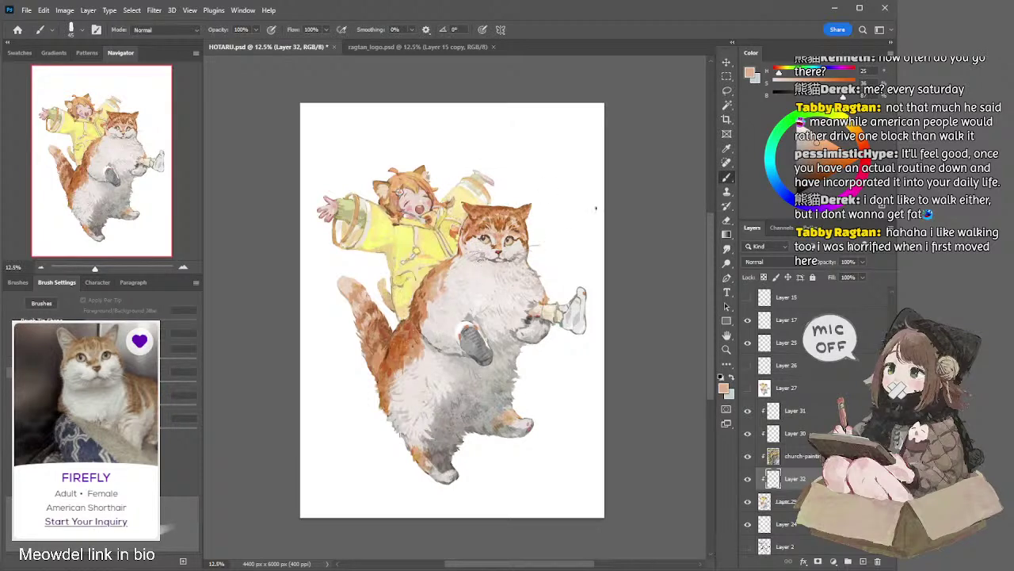
{"action": "left_click", "coordinate": [511, 255], "text": "alt"}
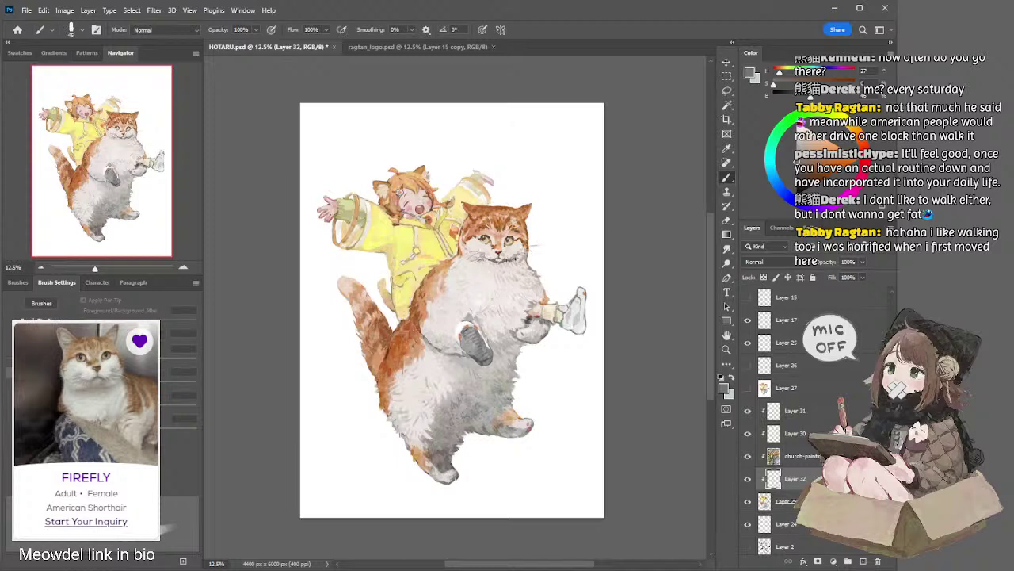
{"action": "left_click_drag", "start_coordinate": [796, 163], "coordinate": [797, 149]}
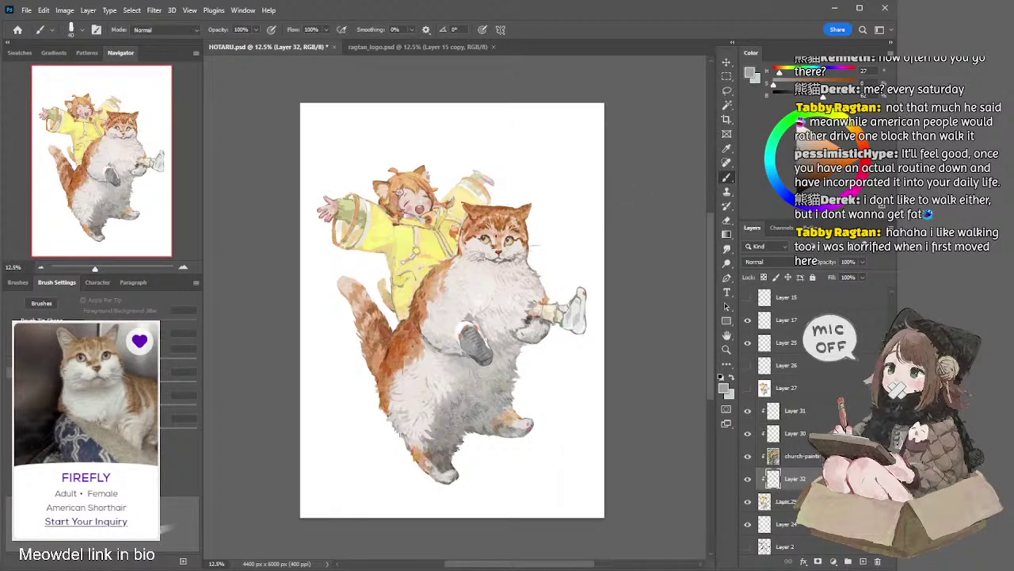
{"action": "key", "text": "bracketleft"}
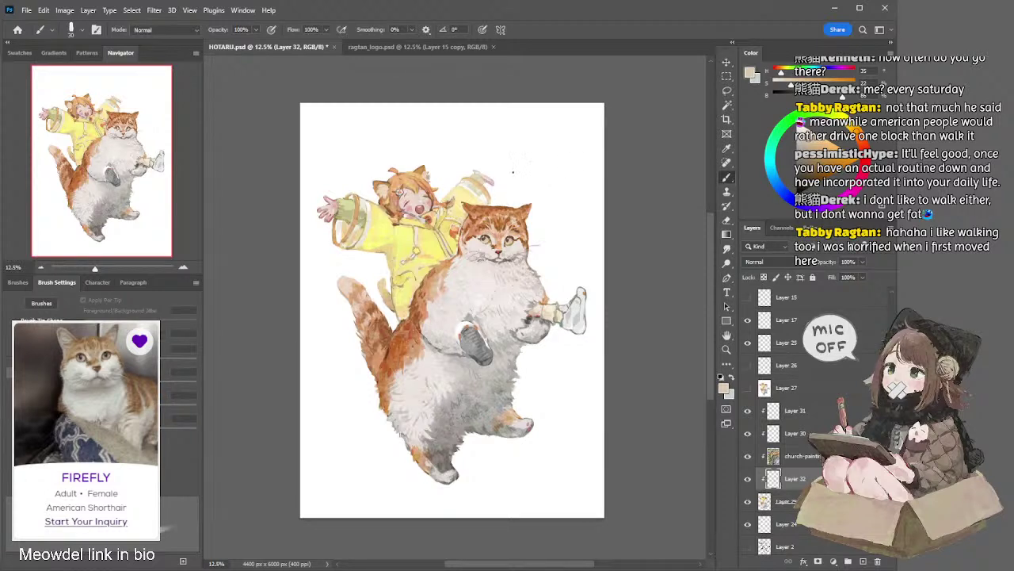
{"action": "key", "text": "l"}
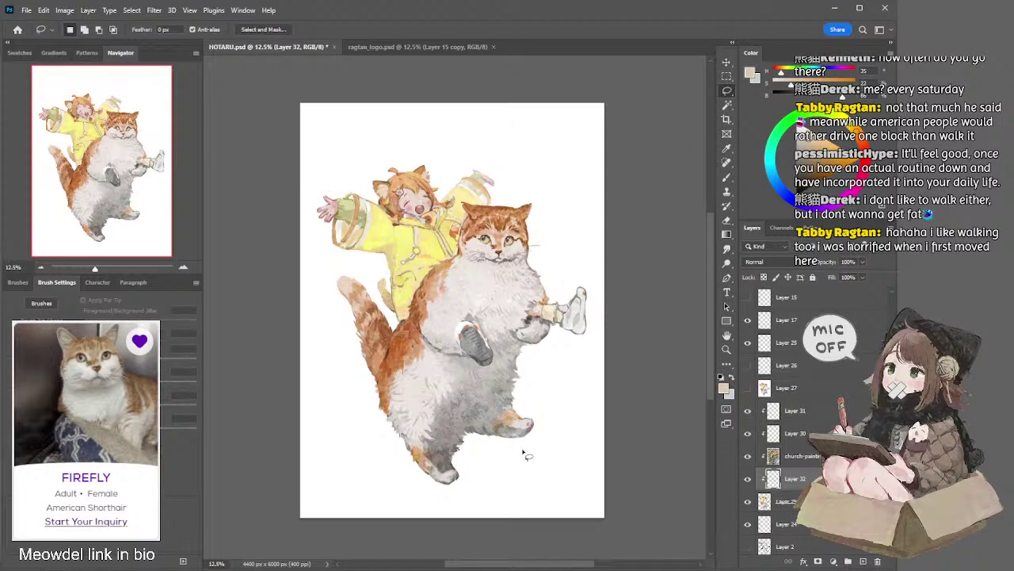
{"action": "key", "text": "alt+bracketright"}
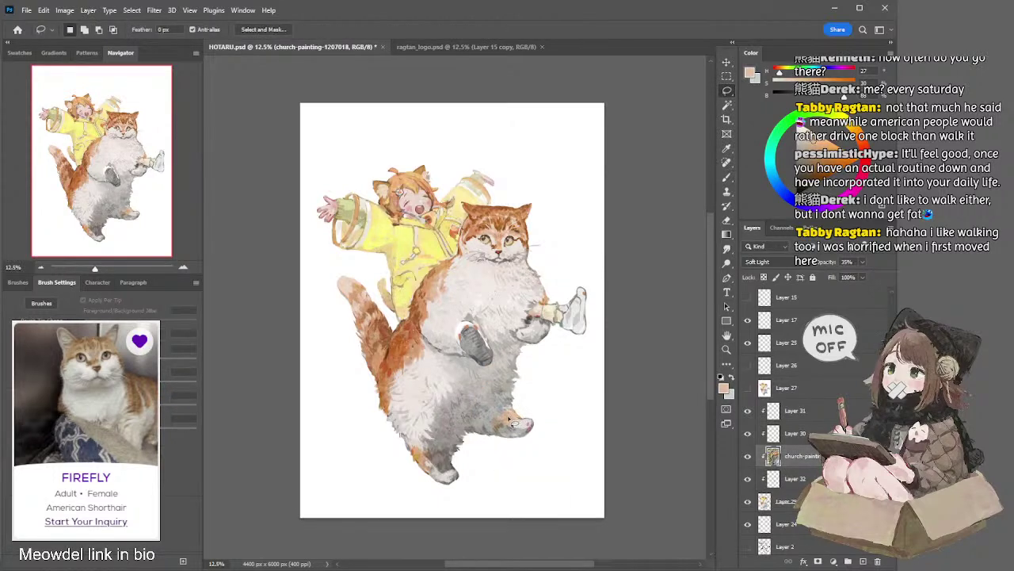
{"action": "key", "text": "b"}
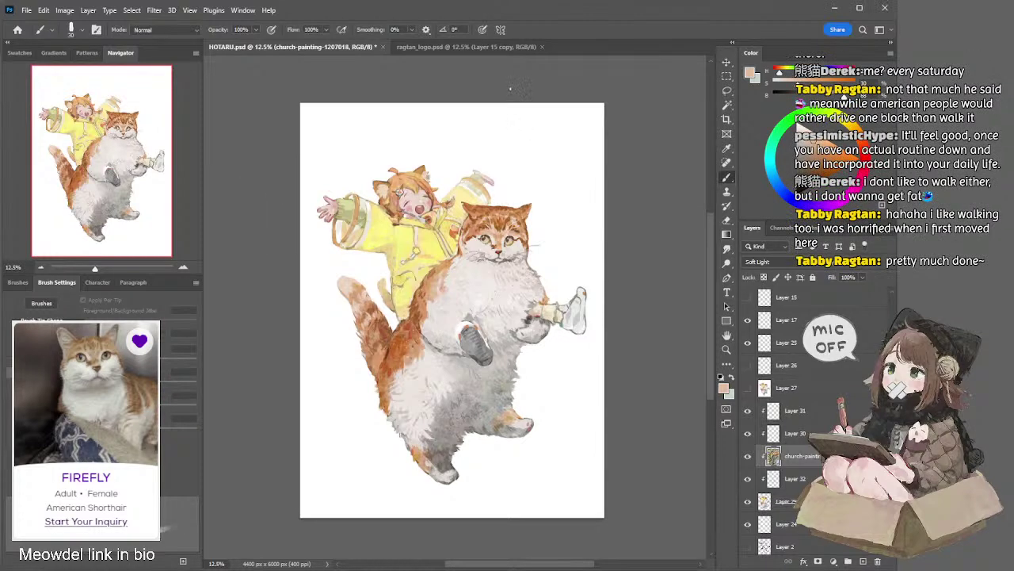
Add a new clipped layer and place it directly above Layer 31
{"action": "left_click", "coordinate": [813, 412]}
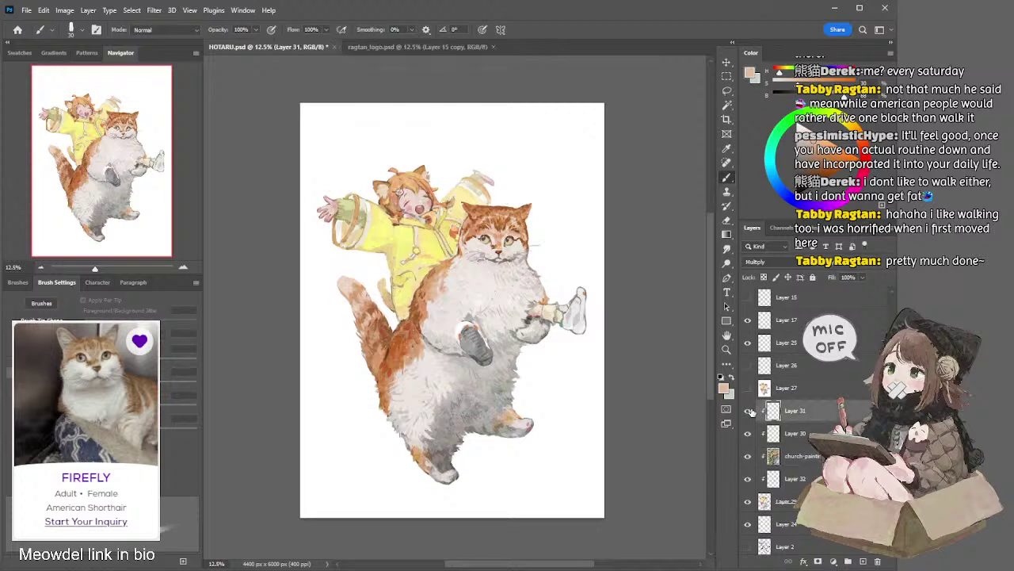
{"action": "left_click", "coordinate": [800, 435]}
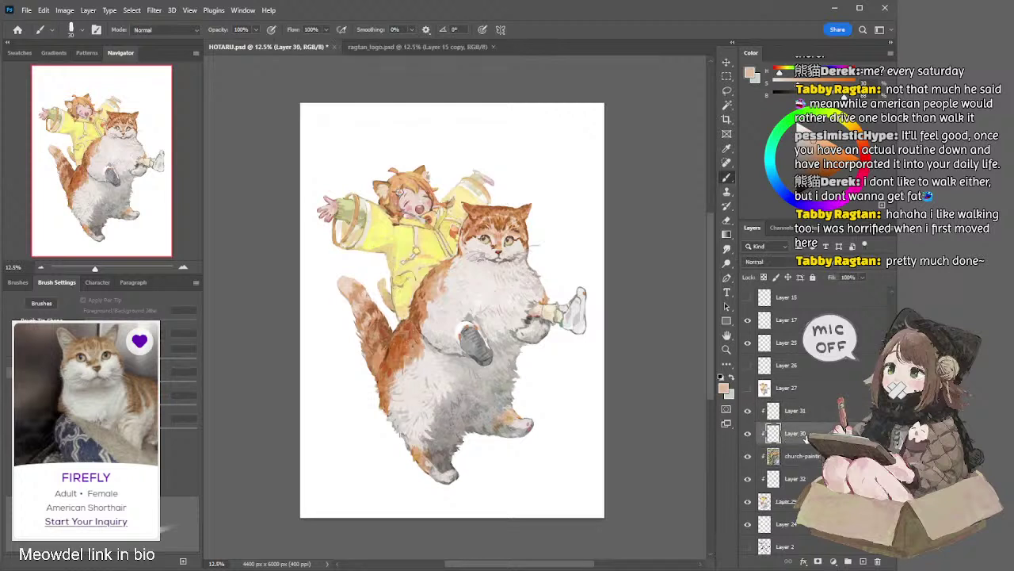
{"action": "left_click", "coordinate": [862, 561]}
{"action": "left_click_drag", "start_coordinate": [787, 433], "coordinate": [788, 405]}
Set the blend mode of the new clipped layer above Layer 31 to Overlay
{"action": "scroll", "coordinate": [769, 261], "scroll_direction": "down", "scroll_amount": 5}
{"action": "key", "text": "Down"}
{"action": "key", "text": "Down"}
{"action": "key", "text": "Down"}
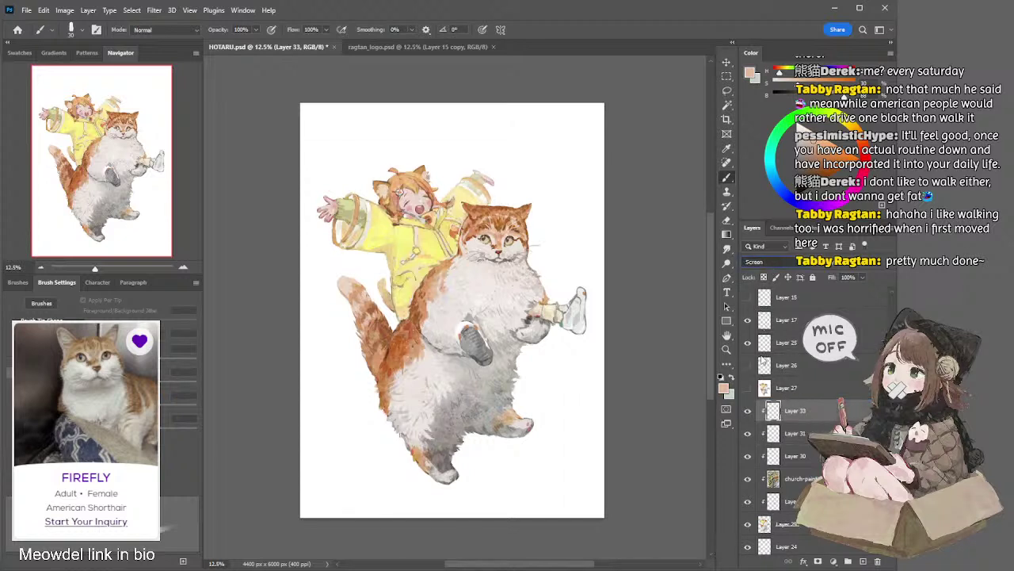
{"action": "key", "text": "Down"}
{"action": "key", "text": "Down"}
{"action": "key", "text": "Down"}
{"action": "key", "text": "Down"}
{"action": "key", "text": "Down"}
{"action": "key", "text": "Down"}
{"action": "key", "text": "Down"}
{"action": "key", "text": "Down"}
{"action": "key", "text": "Down"}
{"action": "key", "text": "Down"}
{"action": "key", "text": "Down"}
Paint pale yellow highlights on the Overlay layer at 53% opacity with a 60 px brush, compare it hidden and shown, and refine them
{"action": "left_click_drag", "start_coordinate": [803, 130], "coordinate": [846, 127]}
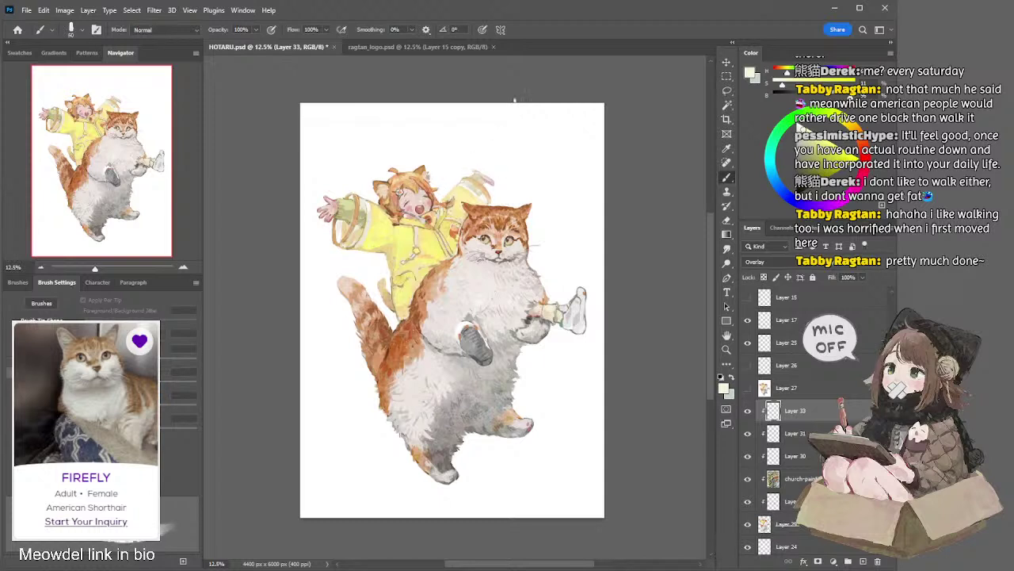
{"action": "left_click", "coordinate": [748, 410]}
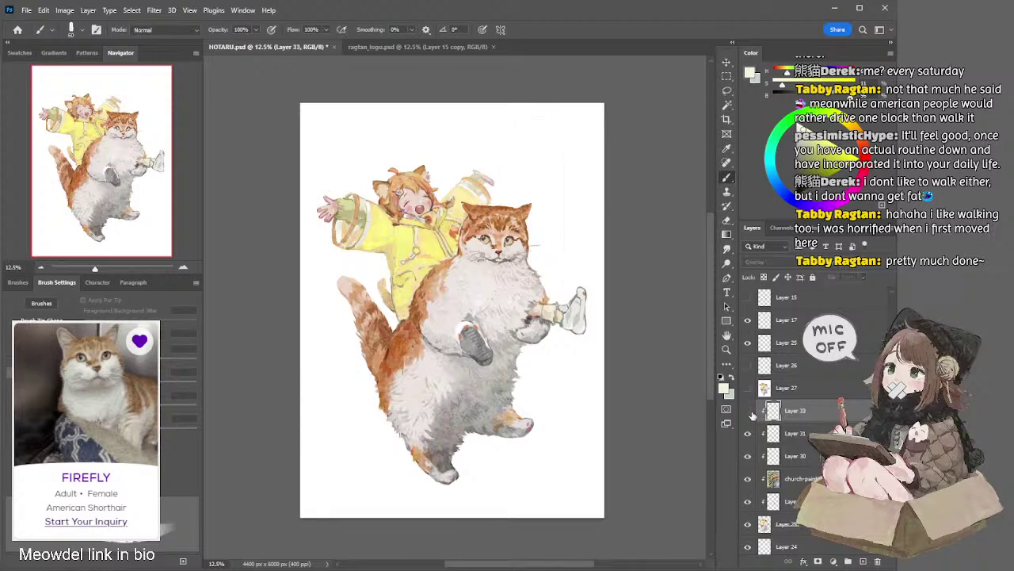
{"action": "left_click", "coordinate": [751, 412]}
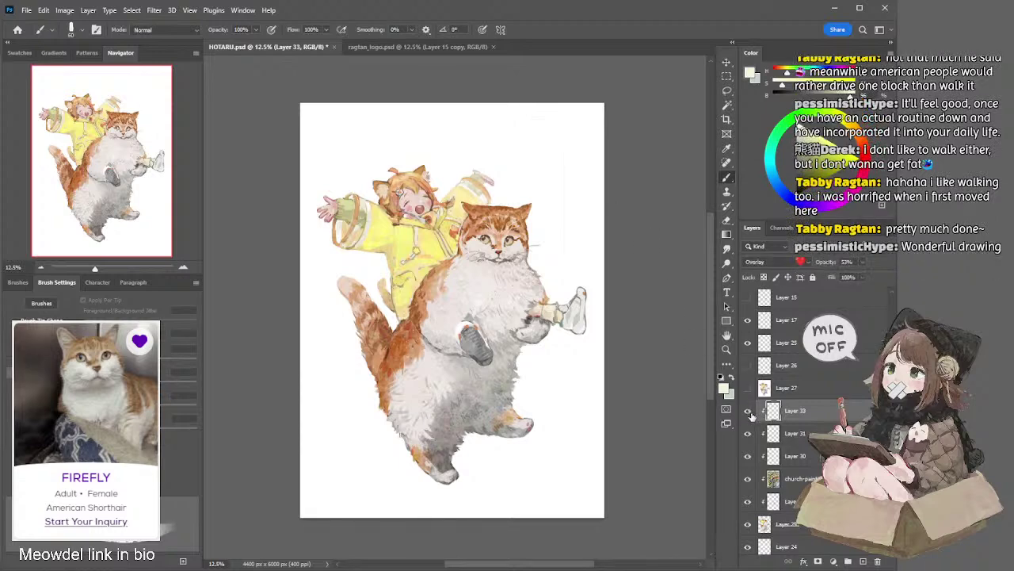
{"action": "key", "text": "e"}
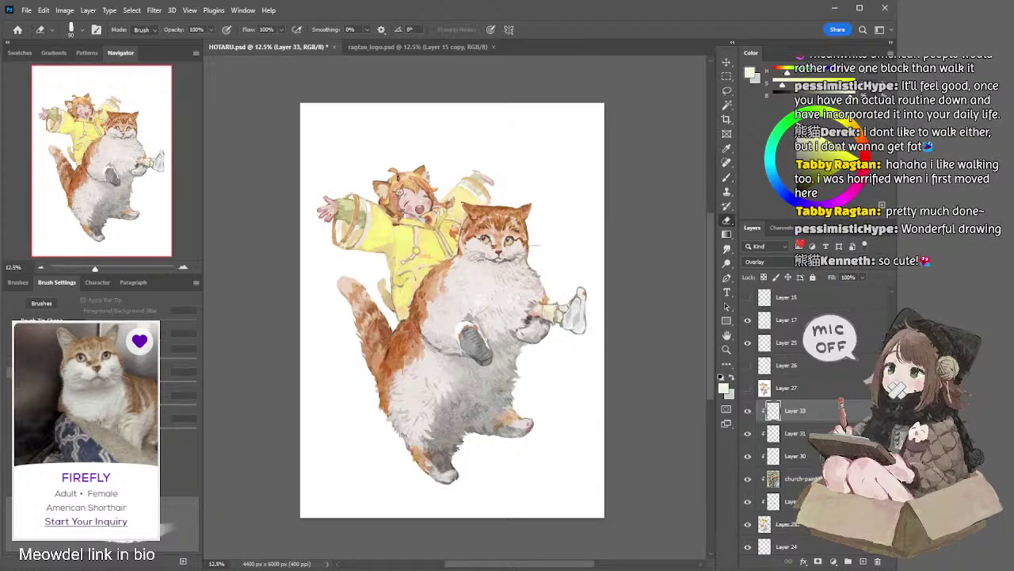
{"action": "key", "text": "i"}
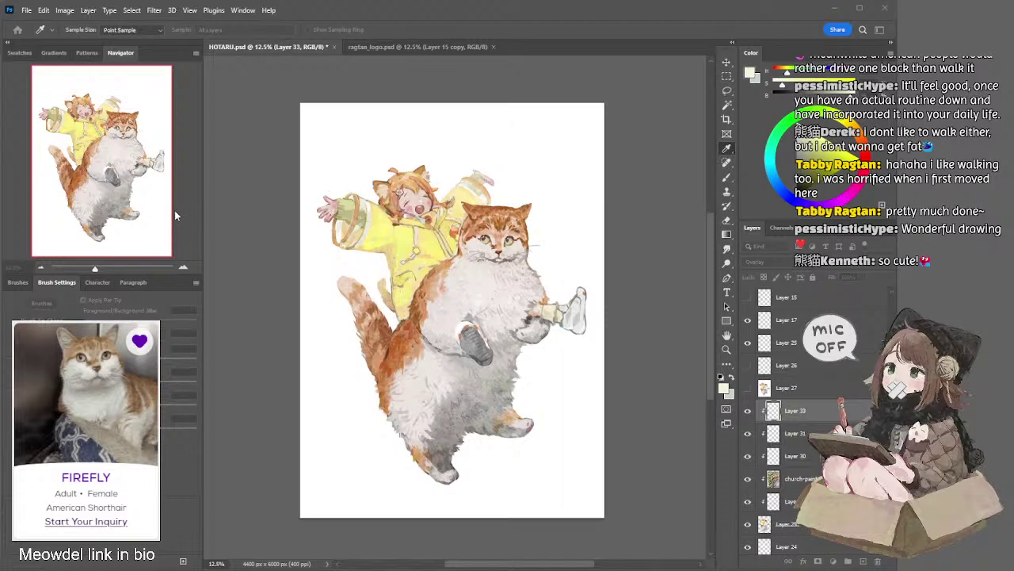
{"action": "key", "text": "e"}
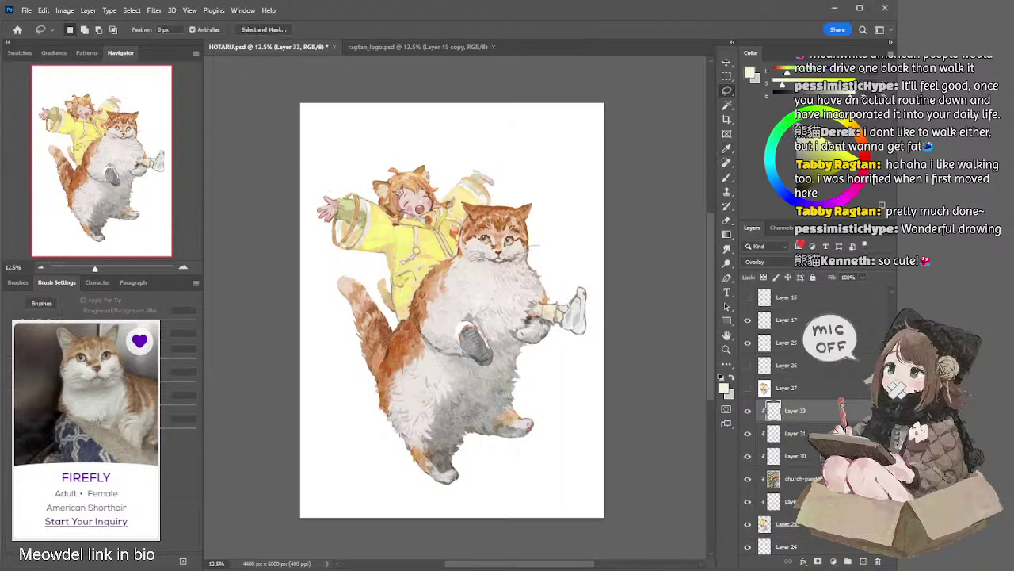
{"action": "key", "text": "b"}
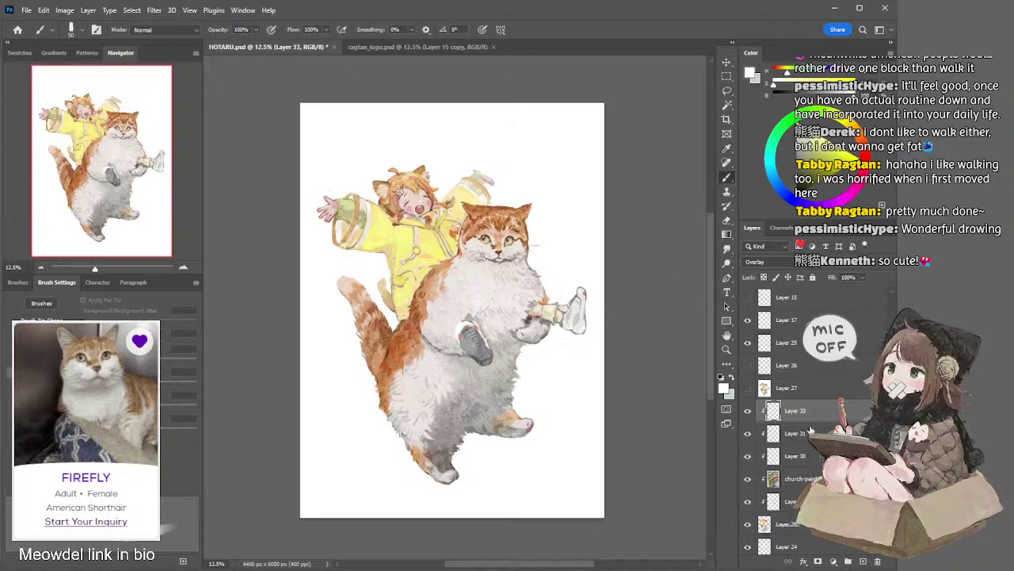
Add another new layer clipped above Layer 33 and set its blend mode to Overlay
{"action": "left_click", "coordinate": [862, 561]}
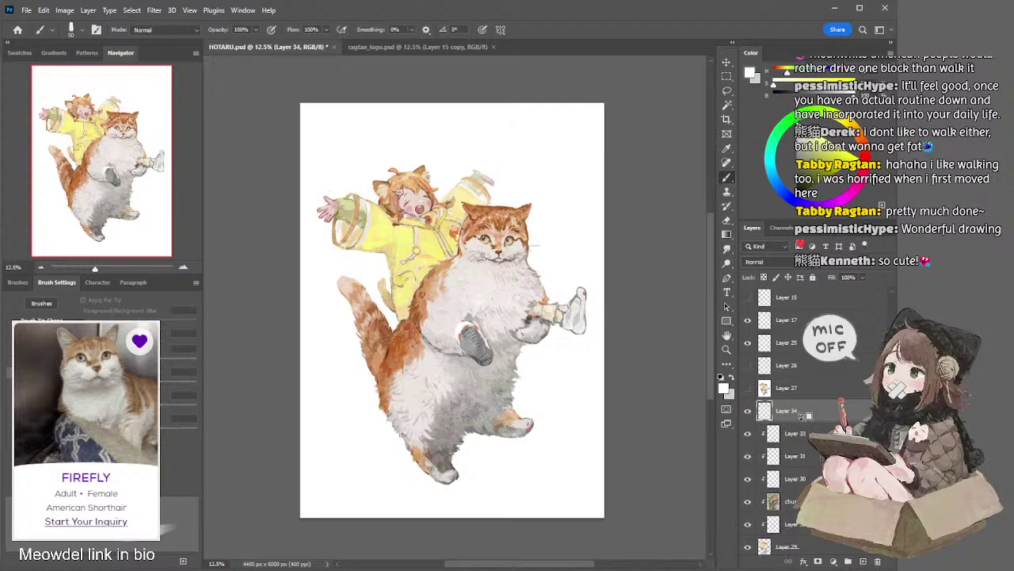
{"action": "left_click", "coordinate": [801, 422], "text": "alt"}
{"action": "key", "text": "alt+shift+g"}
{"action": "key", "text": "shift+plus"}
{"action": "key", "text": "shift+plus"}
{"action": "key", "text": "shift+plus"}
{"action": "key", "text": "shift+plus"}
{"action": "key", "text": "shift+plus"}
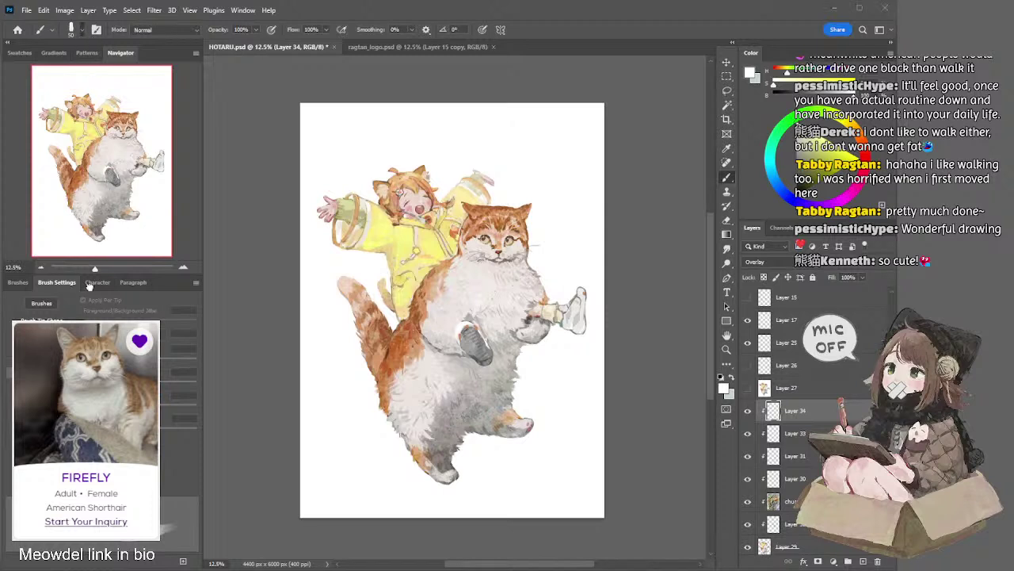
Choose a soft pink and tint the girl's face on Layer 34 with a large soft brush, reducing it to 500 px
{"action": "mouse_move", "coordinate": [824, 142]}
{"action": "left_mouse_down"}
{"action": "mouse_move", "coordinate": [860, 140]}
{"action": "mouse_move", "coordinate": [866, 156]}
{"action": "left_mouse_up"}
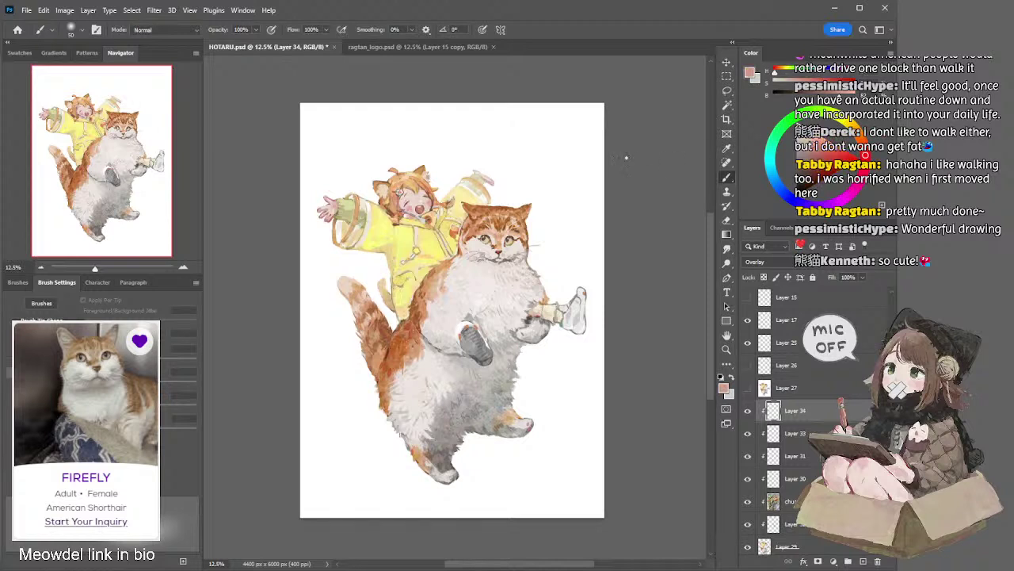
{"action": "key", "text": "bracketright"}
{"action": "key", "text": "bracketright"}
{"action": "key", "text": "bracketright"}
{"action": "key", "text": "bracketright"}
{"action": "key", "text": "bracketright"}
{"action": "key", "text": "bracketright"}
{"action": "key", "text": "bracketright"}
{"action": "key", "text": "bracketright"}
{"action": "key", "text": "bracketright"}
{"action": "key", "text": "bracketright"}
{"action": "key", "text": "bracketright"}
{"action": "key", "text": "bracketright"}
{"action": "key", "text": "bracketright"}
{"action": "key", "text": "bracketright"}
{"action": "key", "text": "bracketright"}
{"action": "key", "text": "bracketright"}
{"action": "key", "text": "bracketright"}
{"action": "key", "text": "bracketright"}
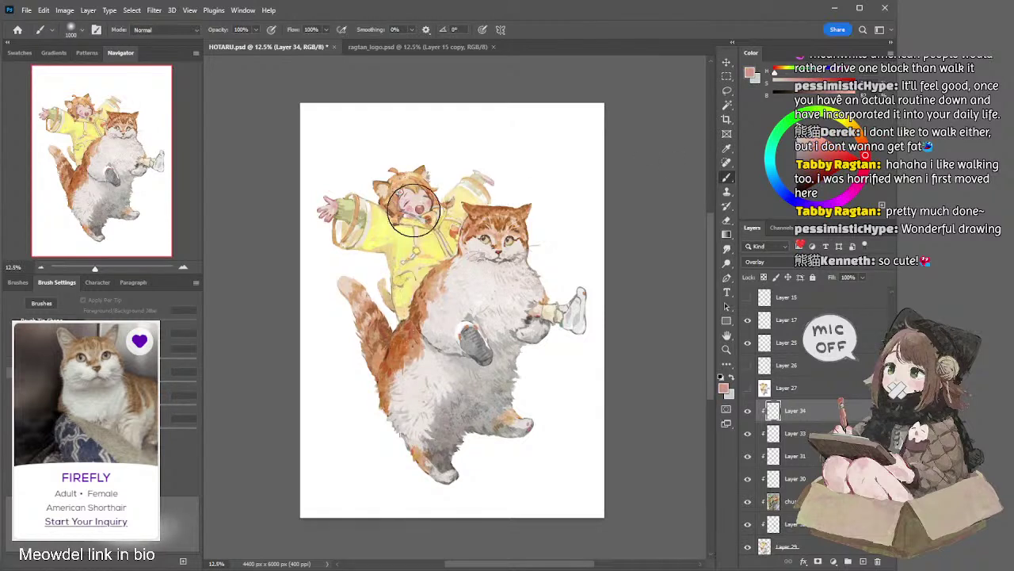
{"action": "key", "text": "bracketleft"}
{"action": "key", "text": "bracketleft"}
{"action": "key", "text": "bracketleft"}
{"action": "key", "text": "bracketleft"}
{"action": "key", "text": "bracketleft"}
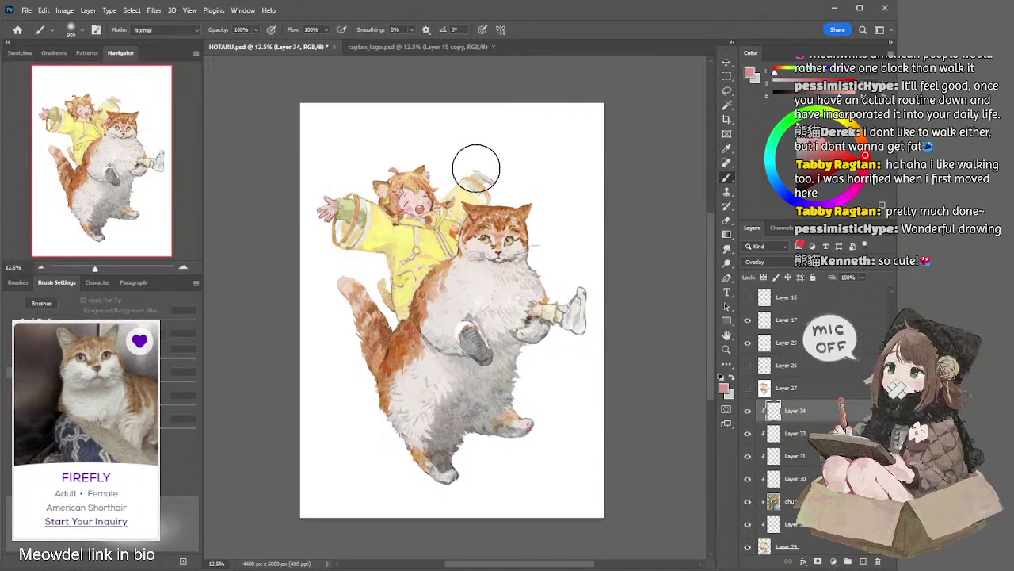
{"action": "left_click_drag", "start_coordinate": [407, 210], "coordinate": [418, 234]}
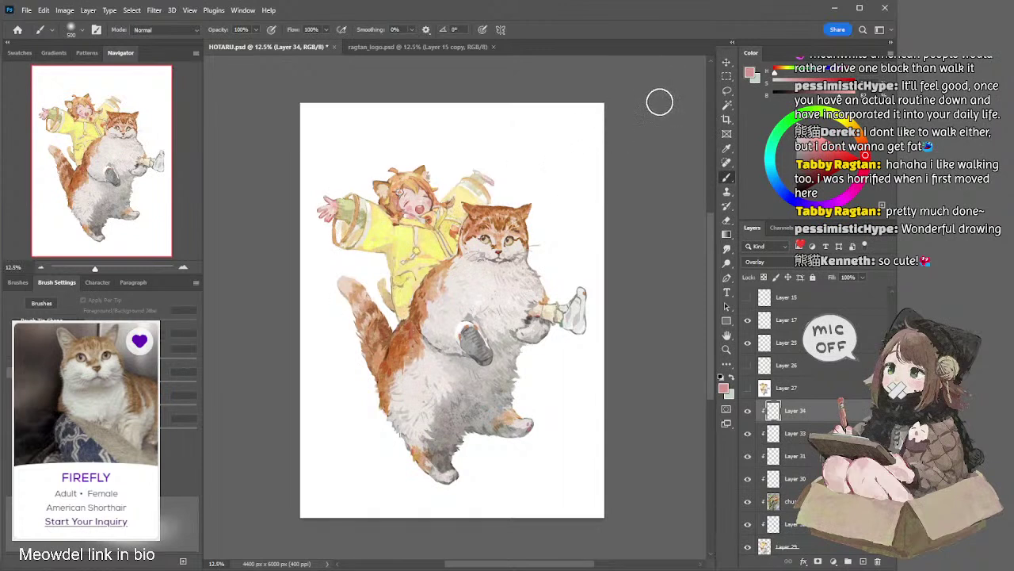
Deepen the tint on the girl's face and raised hand with a darker red soft brush at 300 and 200 px, comparing the layer hidden and shown
{"action": "key", "text": "e"}
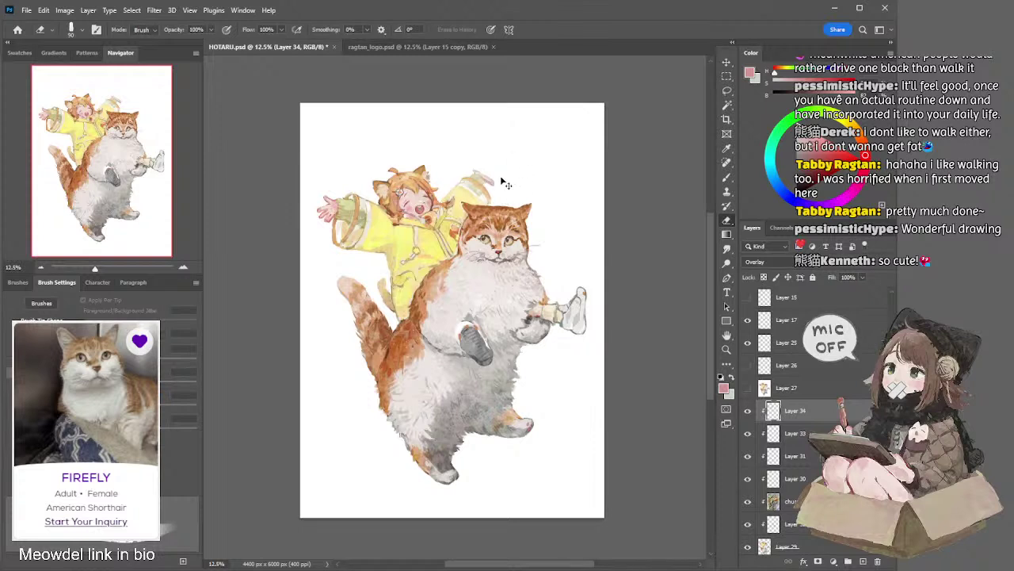
{"action": "key", "text": "b"}
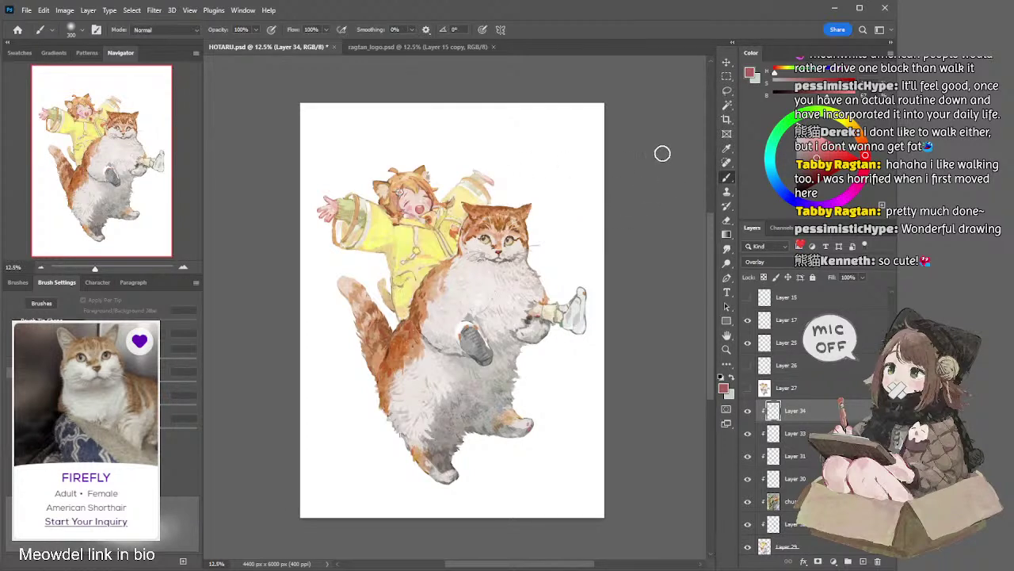
{"action": "key", "text": "bracketleft"}
{"action": "key", "text": "bracketleft"}
{"action": "key", "text": "e"}
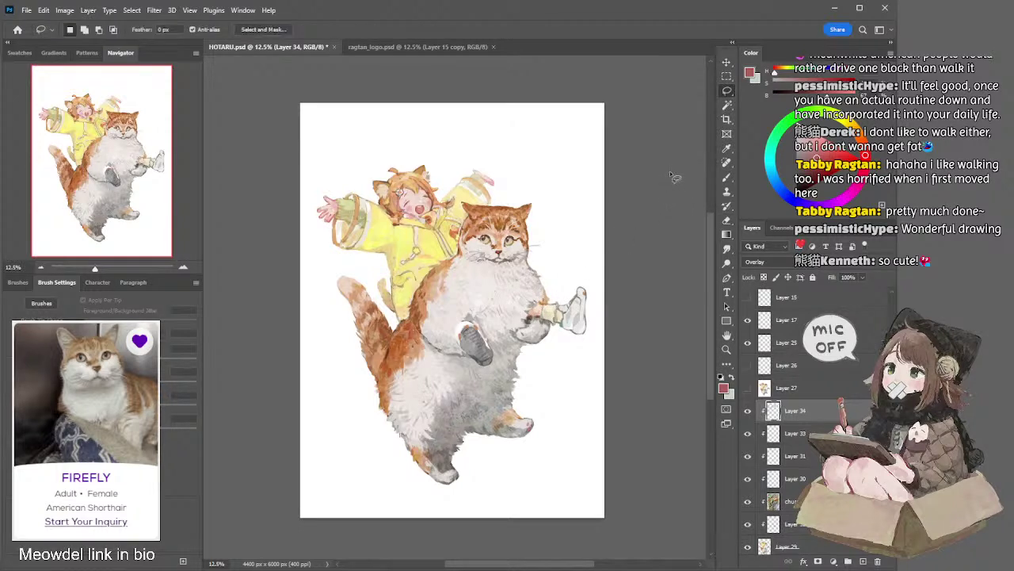
{"action": "left_click", "coordinate": [747, 411]}
{"action": "left_click", "coordinate": [747, 410]}
{"action": "key", "text": "b"}
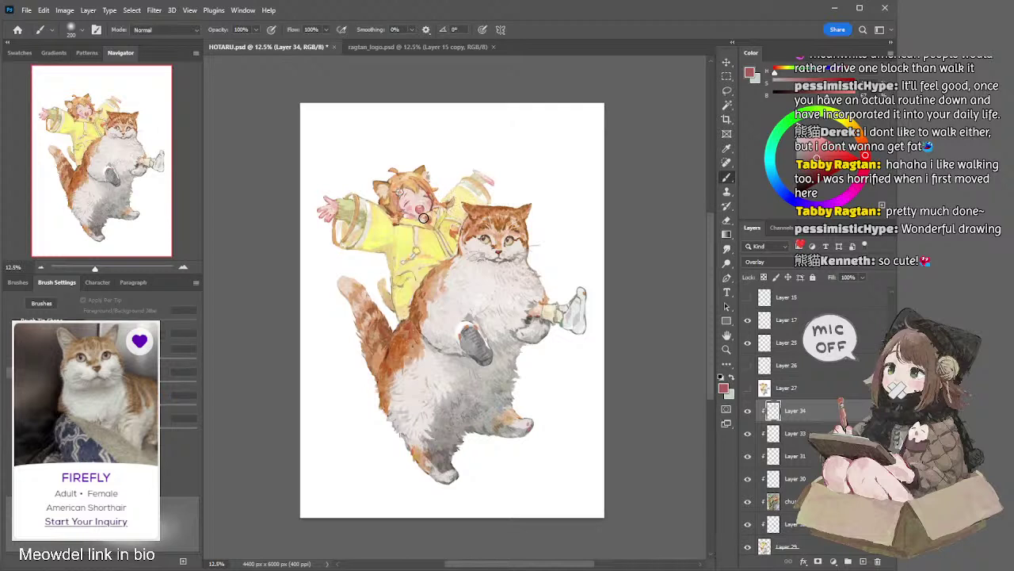
{"action": "key", "text": "l"}
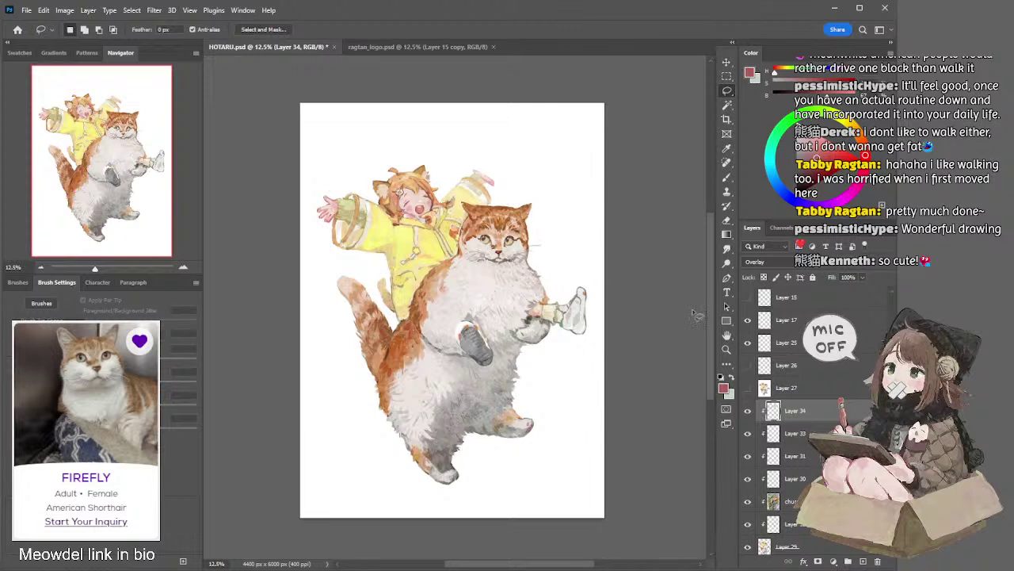
Activate Layer 29, sample a grey fur tone from the cat's face and touch up the painting with a 50 px brush
{"action": "left_click", "coordinate": [780, 546]}
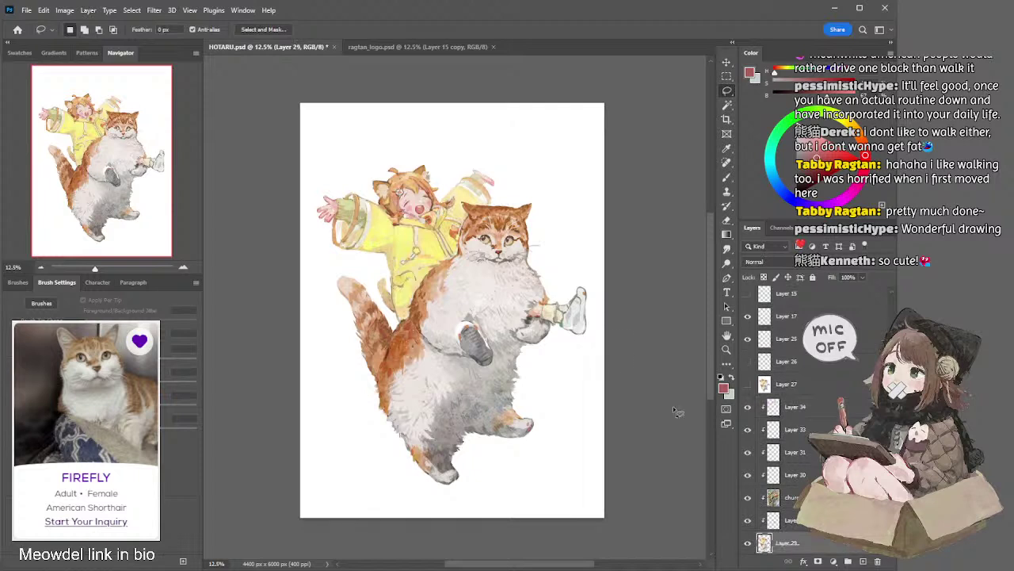
{"action": "key", "text": "b"}
{"action": "left_click", "coordinate": [487, 246], "text": "alt"}
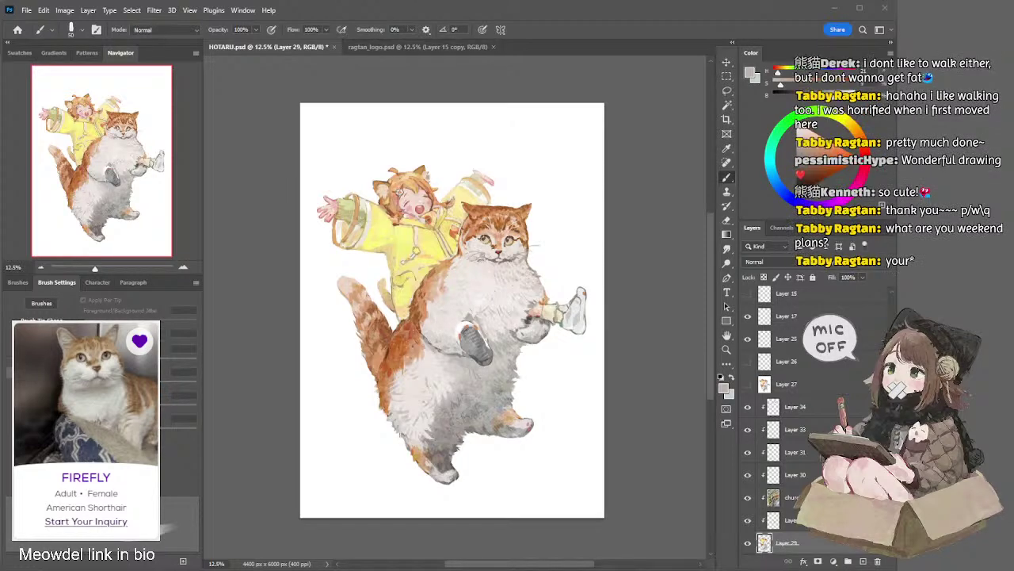
Save HOTARU.psd and switch to the ragtan_logo.psd document
{"action": "key", "text": "ctrl+s"}
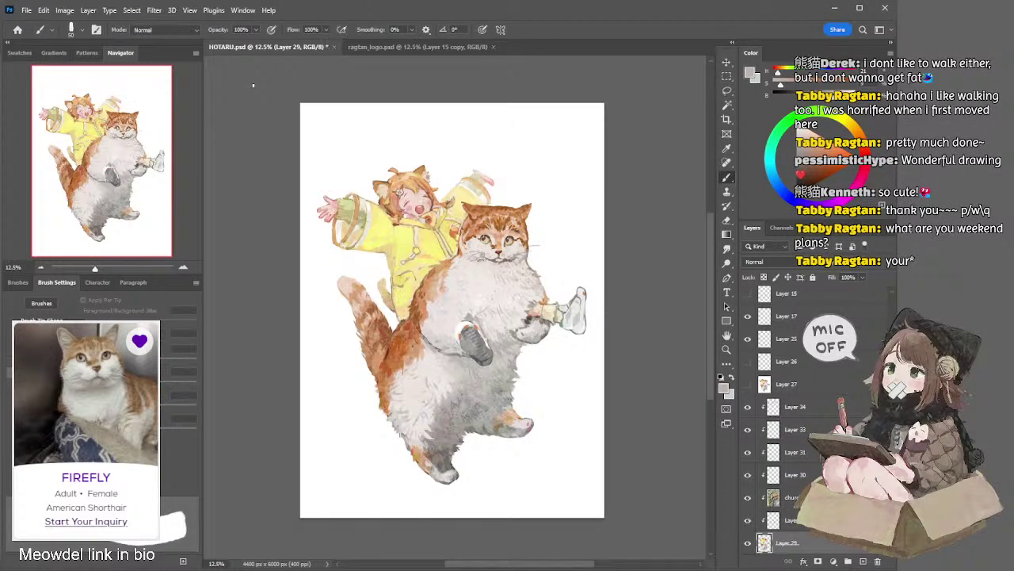
{"action": "left_click", "coordinate": [440, 47]}
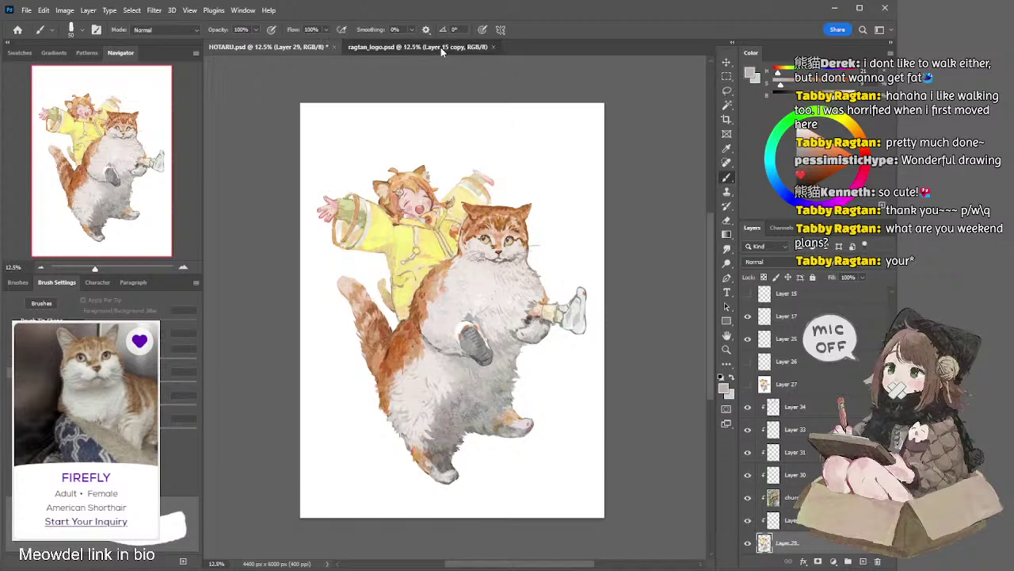
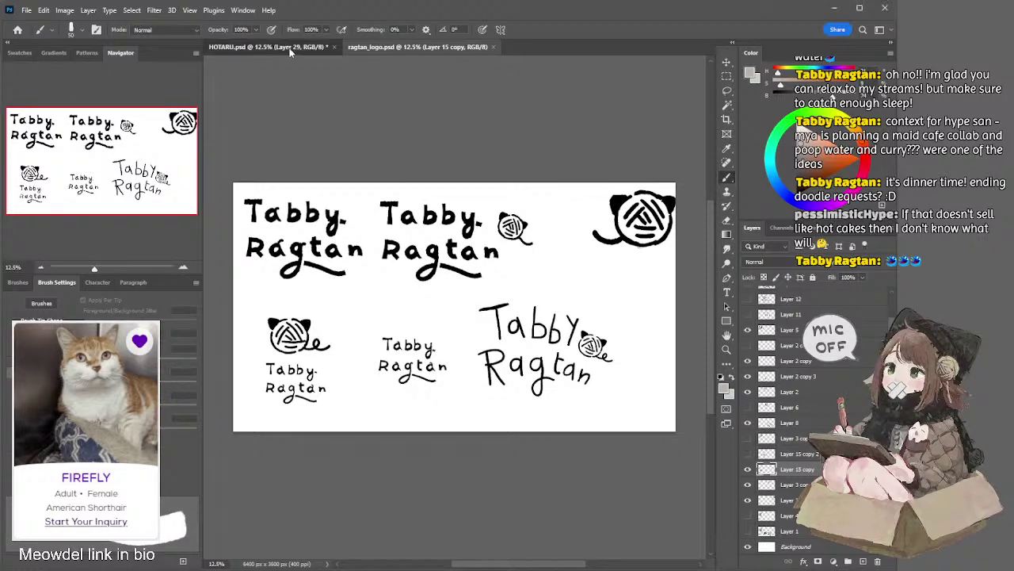
Switch to HOTARU.psd, select the painting's layers with a marquee over the artwork and nudge them rightward
{"action": "left_click", "coordinate": [274, 47]}
{"action": "left_click_drag", "start_coordinate": [329, 137], "coordinate": [642, 546]}
{"action": "key", "text": "ctrl+shift+Right"}
{"action": "key", "text": "ctrl+shift+Right"}
{"action": "key", "text": "ctrl+shift+Right"}
{"action": "key", "text": "ctrl+shift+Right"}
{"action": "key", "text": "ctrl+shift+Right"}
{"action": "key", "text": "ctrl+shift+Right"}
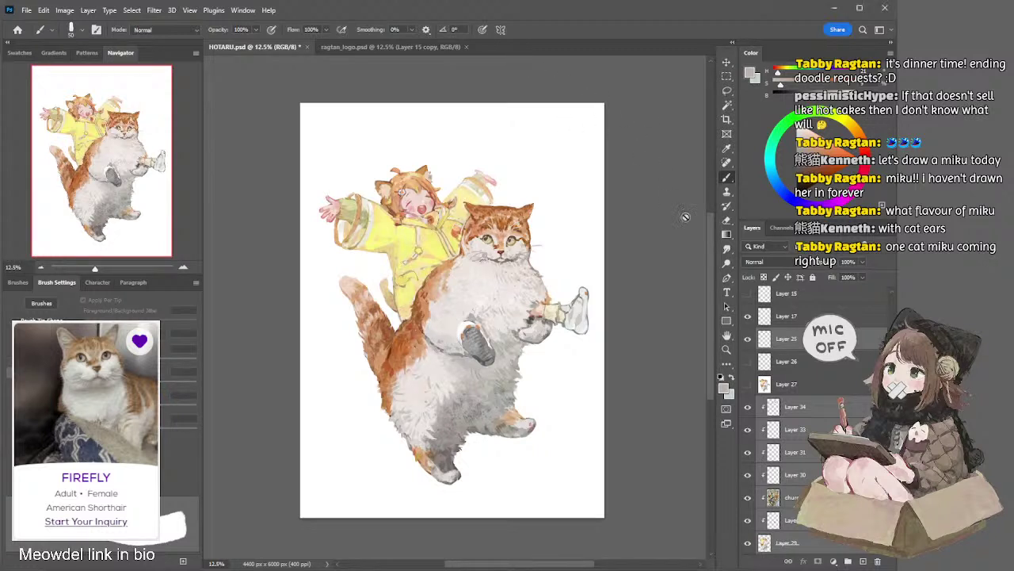
Add a new layer above Layer 17 and sketch a black leek held in a mouth in the canvas's upper-right empty area
{"action": "left_click", "coordinate": [804, 315]}
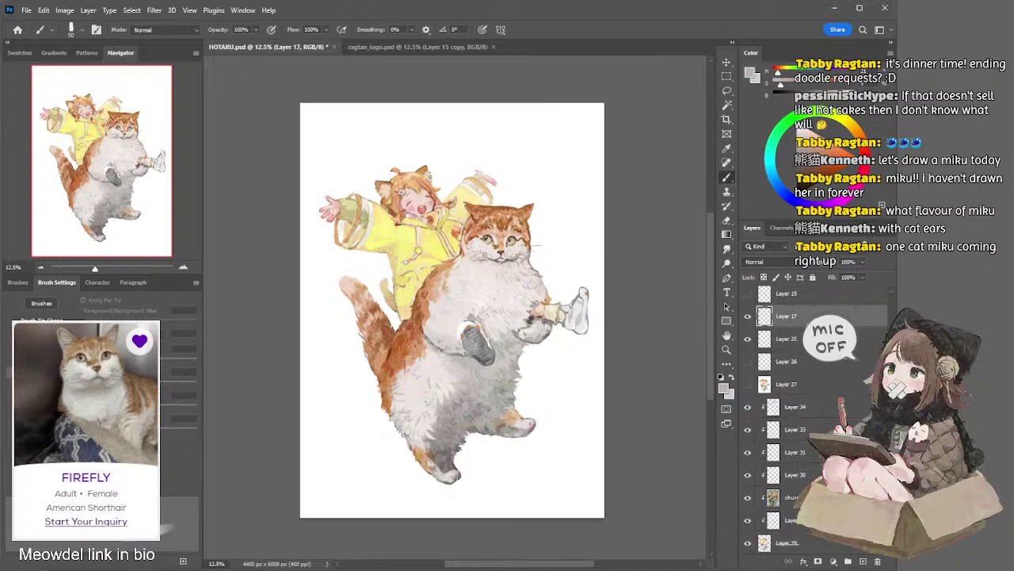
{"action": "left_click", "coordinate": [864, 559]}
{"action": "key", "text": "d"}
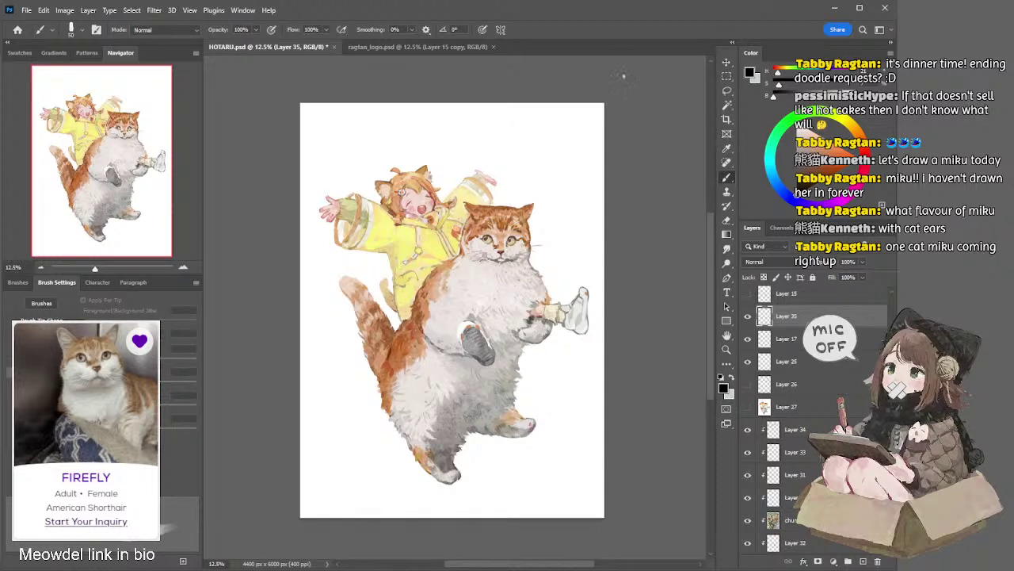
{"action": "left_click_drag", "start_coordinate": [527, 134], "coordinate": [529, 154]}
{"action": "key", "text": "ctrl+z"}
{"action": "key", "text": "ctrl+z"}
{"action": "key", "text": "ctrl+z"}
{"action": "mouse_move", "coordinate": [535, 145]}
{"action": "left_mouse_down"}
{"action": "mouse_move", "coordinate": [553, 147]}
{"action": "mouse_move", "coordinate": [543, 156]}
{"action": "mouse_move", "coordinate": [531, 146]}
{"action": "mouse_move", "coordinate": [524, 162]}
{"action": "mouse_move", "coordinate": [539, 162]}
{"action": "left_mouse_up"}
{"action": "key", "text": "ctrl+z"}
{"action": "left_click_drag", "start_coordinate": [534, 157], "coordinate": [560, 162]}
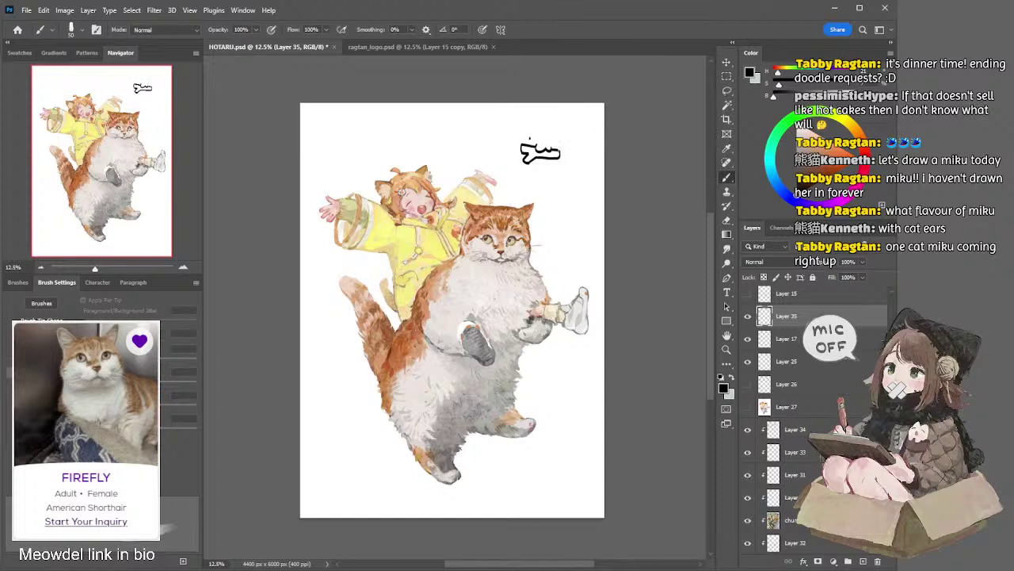
Sketch the doodle's round eyes above the leek and try short hair strands around them
{"action": "key", "text": "ctrl+z"}
{"action": "left_click_drag", "start_coordinate": [528, 135], "coordinate": [524, 147]}
{"action": "key", "text": "ctrl+z"}
{"action": "mouse_move", "coordinate": [553, 138]}
{"action": "left_mouse_down"}
{"action": "mouse_move", "coordinate": [561, 135]}
{"action": "mouse_move", "coordinate": [526, 142]}
{"action": "left_mouse_up"}
{"action": "left_click_drag", "start_coordinate": [561, 144], "coordinate": [564, 156]}
{"action": "mouse_move", "coordinate": [561, 111]}
{"action": "left_mouse_down"}
{"action": "mouse_move", "coordinate": [550, 138]}
{"action": "mouse_move", "coordinate": [553, 171]}
{"action": "mouse_move", "coordinate": [566, 181]}
{"action": "mouse_move", "coordinate": [554, 187]}
{"action": "left_mouse_up"}
{"action": "key", "text": "ctrl+z"}
{"action": "key", "text": "ctrl+z"}
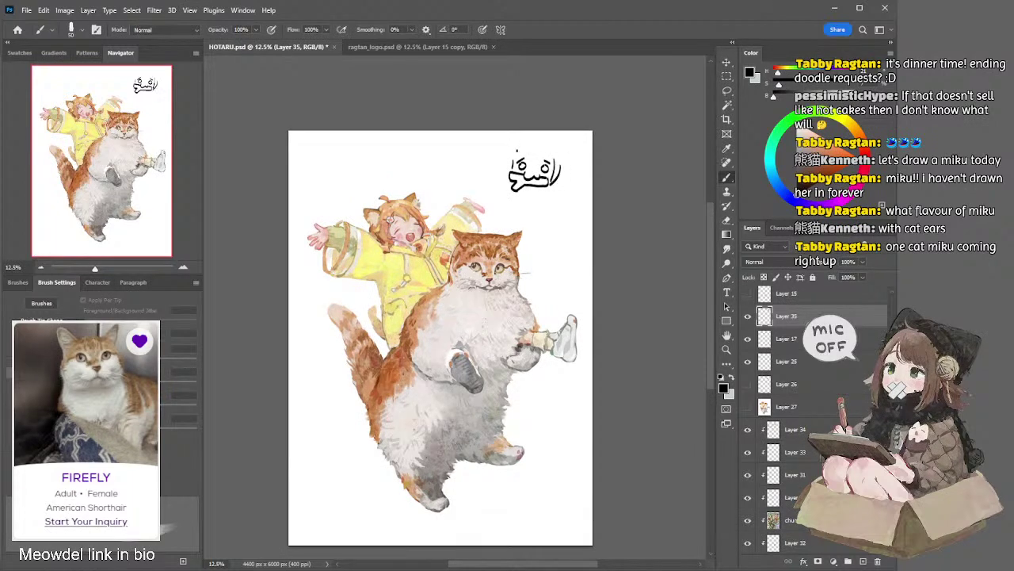
Rework the hair around the doodle's face with longer pointed bangs parted above the eyes
{"action": "mouse_move", "coordinate": [517, 149]}
{"action": "left_mouse_down"}
{"action": "mouse_move", "coordinate": [515, 164]}
{"action": "mouse_move", "coordinate": [530, 161]}
{"action": "left_mouse_up"}
{"action": "key", "text": "ctrl+z"}
{"action": "key", "text": "ctrl+z"}
{"action": "key", "text": "ctrl+z"}
{"action": "mouse_move", "coordinate": [543, 145]}
{"action": "left_mouse_down"}
{"action": "mouse_move", "coordinate": [550, 153]}
{"action": "mouse_move", "coordinate": [516, 160]}
{"action": "mouse_move", "coordinate": [550, 151]}
{"action": "mouse_move", "coordinate": [536, 189]}
{"action": "mouse_move", "coordinate": [515, 146]}
{"action": "left_mouse_up"}
{"action": "key", "text": "ctrl+z"}
{"action": "key", "text": "ctrl+z"}
{"action": "key", "text": "ctrl+z"}
{"action": "key", "text": "ctrl+z"}
{"action": "key", "text": "ctrl+z"}
{"action": "key", "text": "ctrl+z"}
{"action": "key", "text": "ctrl+z"}
{"action": "key", "text": "ctrl+z"}
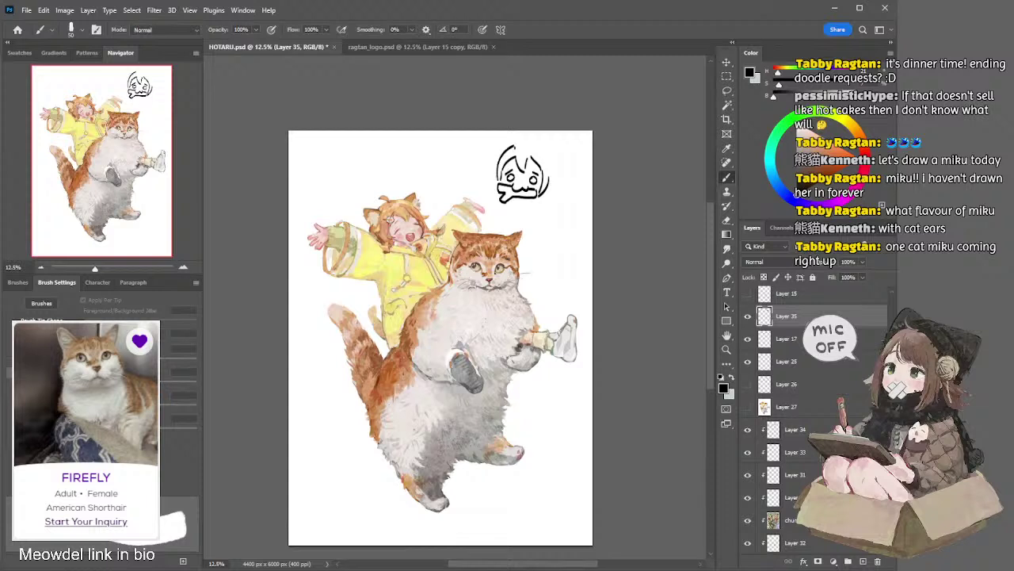
Redraw the doodle's head outline as a rounded curve on both sides of the bangs
{"action": "key", "text": "ctrl+z"}
{"action": "left_click_drag", "start_coordinate": [496, 186], "coordinate": [512, 148]}
{"action": "key", "text": "ctrl+z"}
{"action": "left_click_drag", "start_coordinate": [497, 183], "coordinate": [522, 146]}
{"action": "key", "text": "ctrl+z"}
{"action": "left_click_drag", "start_coordinate": [517, 147], "coordinate": [551, 181]}
{"action": "key", "text": "ctrl+z"}
{"action": "key", "text": "ctrl+z"}
{"action": "key", "text": "ctrl+z"}
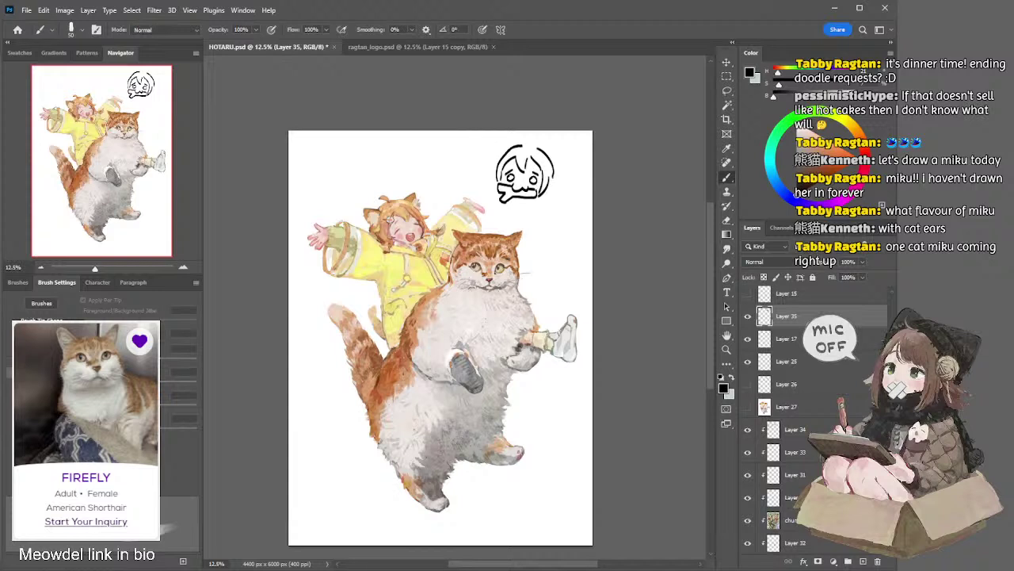
Draw a small side ear and two filled black cat ears on the doodle's head
{"action": "key", "text": "ctrl+z"}
{"action": "left_click_drag", "start_coordinate": [550, 179], "coordinate": [555, 190]}
{"action": "key", "text": "ctrl+z"}
{"action": "mouse_move", "coordinate": [543, 147]}
{"action": "left_mouse_down"}
{"action": "mouse_move", "coordinate": [557, 162]}
{"action": "mouse_move", "coordinate": [560, 147]}
{"action": "mouse_move", "coordinate": [553, 162]}
{"action": "mouse_move", "coordinate": [550, 149]}
{"action": "mouse_move", "coordinate": [514, 141]}
{"action": "mouse_move", "coordinate": [507, 151]}
{"action": "left_mouse_up"}
{"action": "key", "text": "ctrl+z"}
{"action": "key", "text": "ctrl+z"}
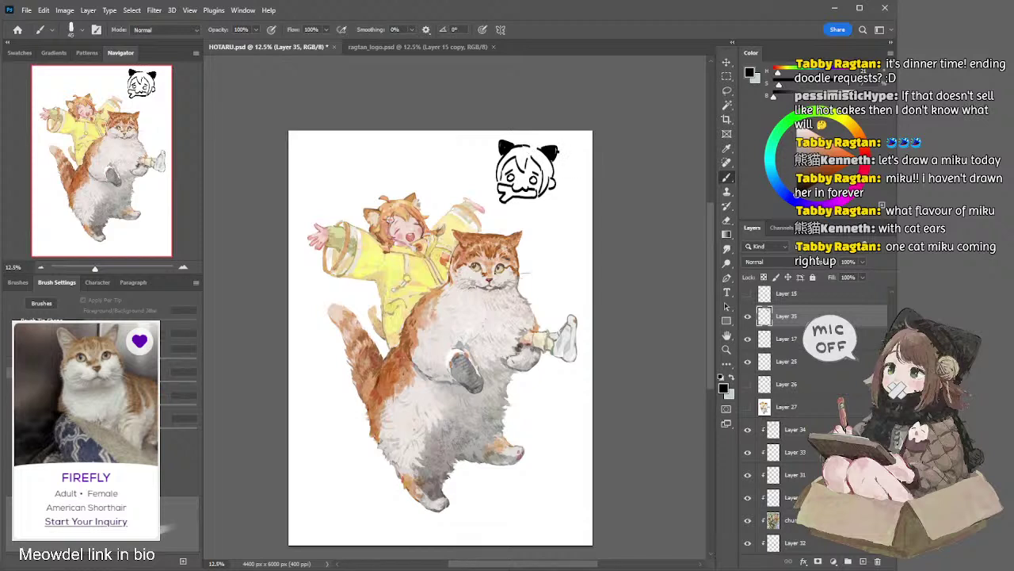
Draw the long twintail to the right of the head and shift the doodle slightly rightward
{"action": "left_click_drag", "start_coordinate": [561, 147], "coordinate": [562, 222]}
{"action": "key", "text": "ctrl+z"}
{"action": "mouse_move", "coordinate": [561, 147]}
{"action": "left_mouse_down"}
{"action": "mouse_move", "coordinate": [572, 194]}
{"action": "mouse_move", "coordinate": [565, 218]}
{"action": "left_mouse_up"}
{"action": "key", "text": "ctrl+z"}
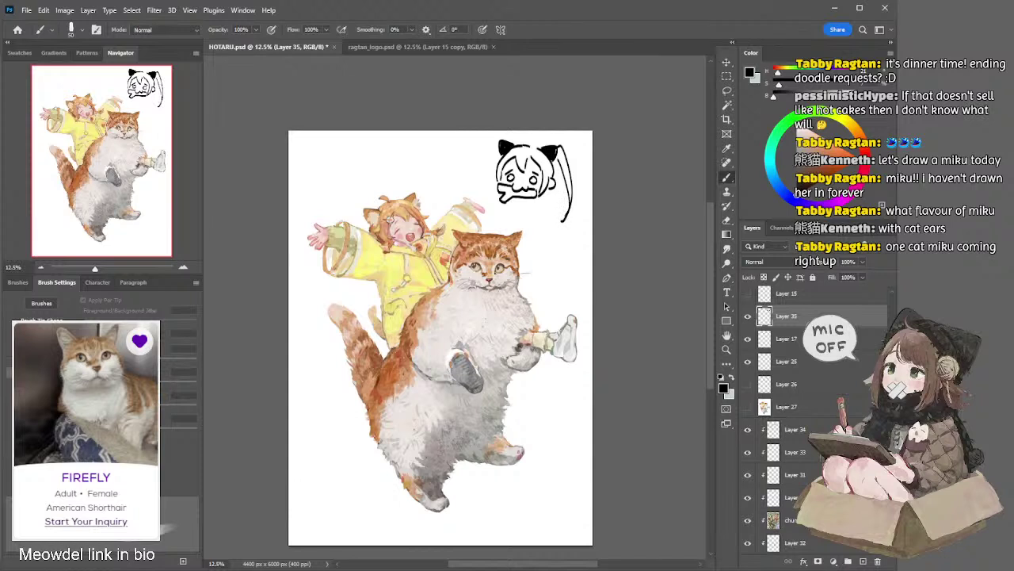
{"action": "left_click_drag", "start_coordinate": [485, 152], "coordinate": [477, 203]}
{"action": "key", "text": "ctrl+z"}
{"action": "mouse_move", "coordinate": [551, 152]}
{"action": "left_mouse_down"}
{"action": "mouse_move", "coordinate": [561, 149]}
{"action": "mouse_move", "coordinate": [495, 192]}
{"action": "left_mouse_up"}
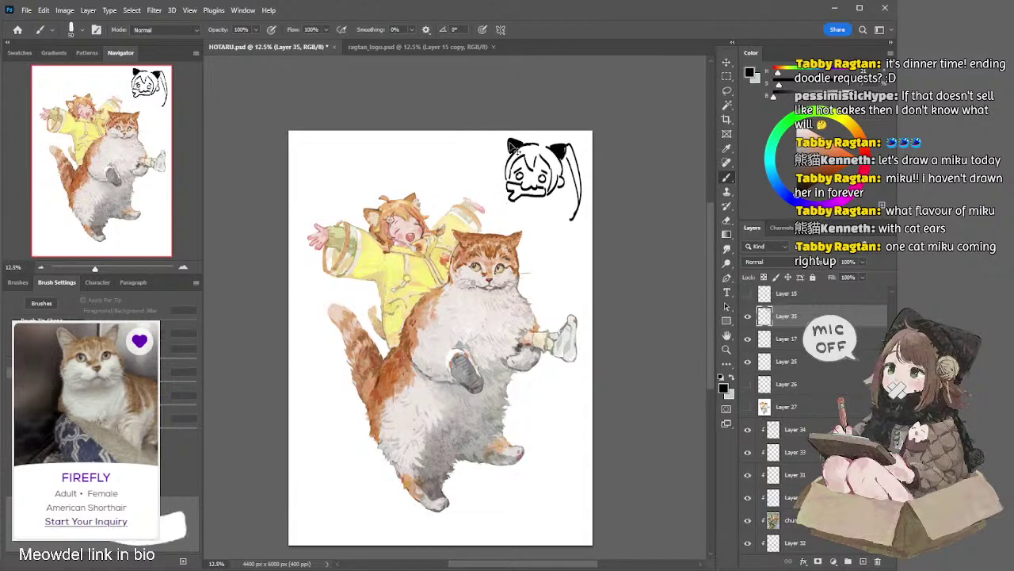
Draw the matching long twintail to the left of the doodle's head
{"action": "key", "text": "ctrl+z"}
{"action": "left_click_drag", "start_coordinate": [509, 141], "coordinate": [491, 219]}
{"action": "key", "text": "ctrl+z"}
{"action": "mouse_move", "coordinate": [507, 147]}
{"action": "left_mouse_down"}
{"action": "mouse_move", "coordinate": [495, 203]}
{"action": "mouse_move", "coordinate": [507, 223]}
{"action": "mouse_move", "coordinate": [498, 216]}
{"action": "left_mouse_up"}
{"action": "key", "text": "ctrl+z"}
{"action": "key", "text": "ctrl+z"}
{"action": "key", "text": "ctrl+z"}
{"action": "key", "text": "ctrl+z"}
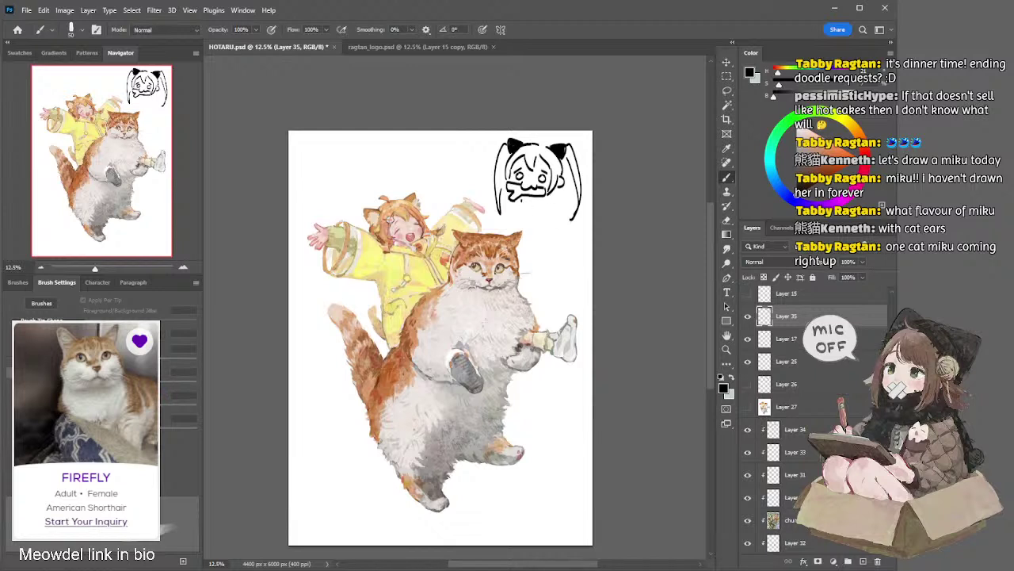
Sketch the doodle's small torso with arms and a pleated skirt beneath the head
{"action": "key", "text": "ctrl+z"}
{"action": "mouse_move", "coordinate": [503, 187]}
{"action": "left_mouse_down"}
{"action": "mouse_move", "coordinate": [499, 219]}
{"action": "mouse_move", "coordinate": [531, 216]}
{"action": "left_mouse_up"}
{"action": "key", "text": "ctrl+z"}
{"action": "key", "text": "ctrl+z"}
{"action": "key", "text": "ctrl+z"}
{"action": "key", "text": "ctrl+z"}
{"action": "left_click_drag", "start_coordinate": [512, 201], "coordinate": [525, 212]}
{"action": "key", "text": "ctrl+z"}
{"action": "key", "text": "ctrl+z"}
{"action": "key", "text": "ctrl+z"}
{"action": "left_click_drag", "start_coordinate": [513, 201], "coordinate": [528, 217]}
{"action": "left_click_drag", "start_coordinate": [524, 221], "coordinate": [547, 221]}
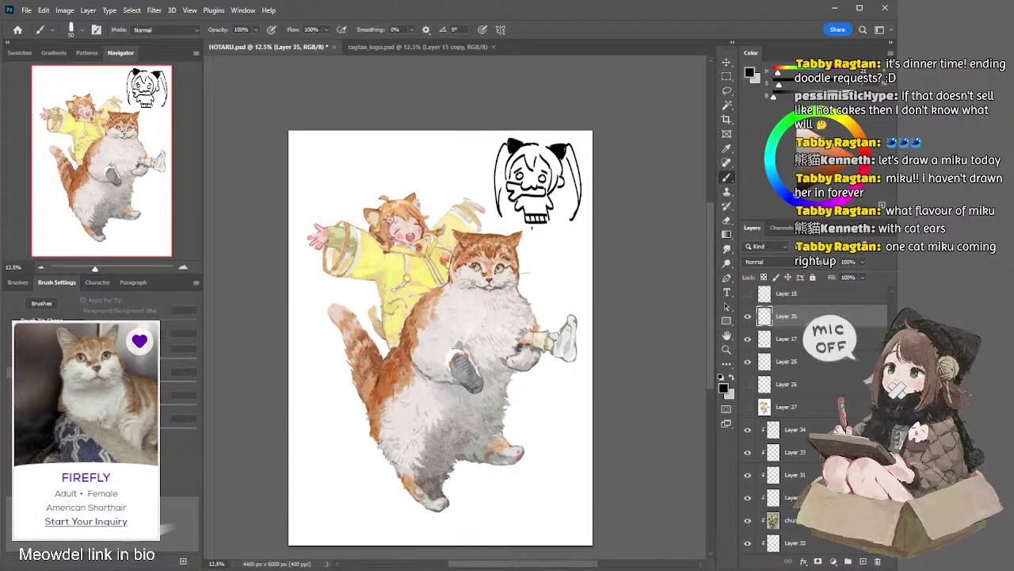
Add the doodle's legs and necktie, and start the hair ties beside the cat ears
{"action": "left_click_drag", "start_coordinate": [529, 221], "coordinate": [542, 231]}
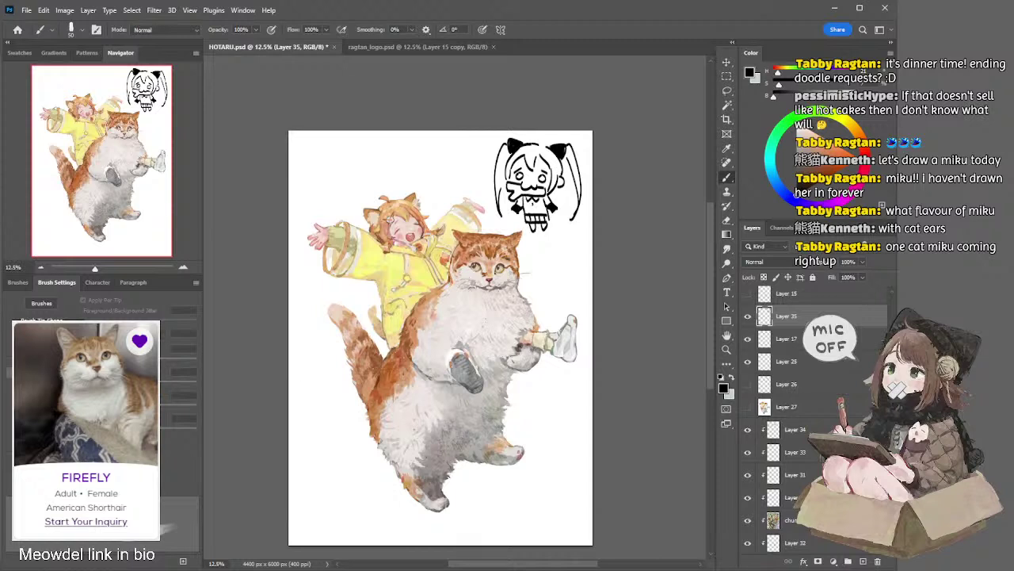
{"action": "left_click_drag", "start_coordinate": [535, 204], "coordinate": [538, 223]}
{"action": "left_click_drag", "start_coordinate": [505, 145], "coordinate": [508, 163]}
{"action": "left_click_drag", "start_coordinate": [555, 211], "coordinate": [564, 221]}
{"action": "key", "text": "ctrl+z"}
Finish the hair ties with a 40 px brush and write a small question mark to the left of the head
{"action": "left_click", "coordinate": [511, 89]}
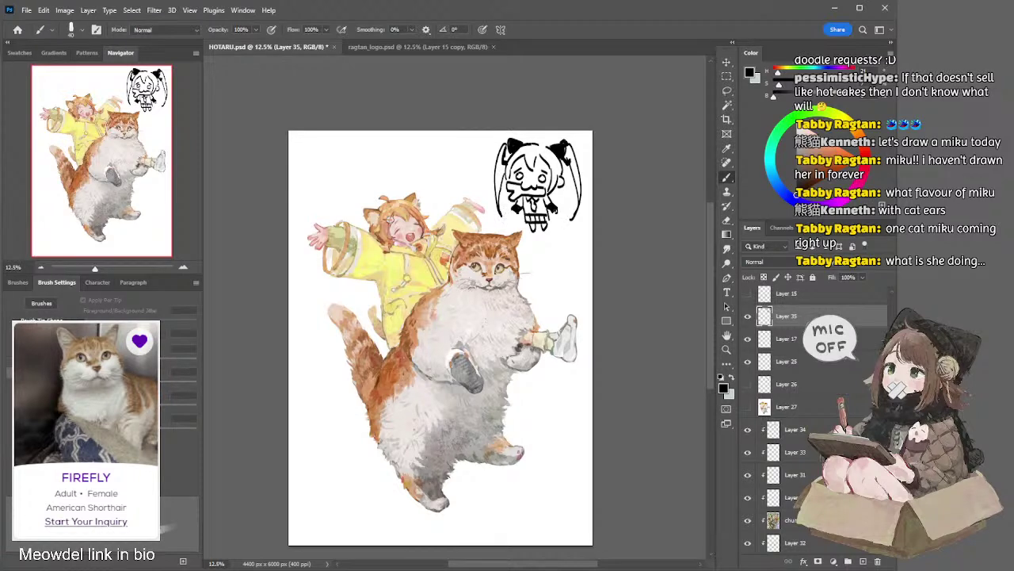
{"action": "left_click_drag", "start_coordinate": [564, 157], "coordinate": [562, 151]}
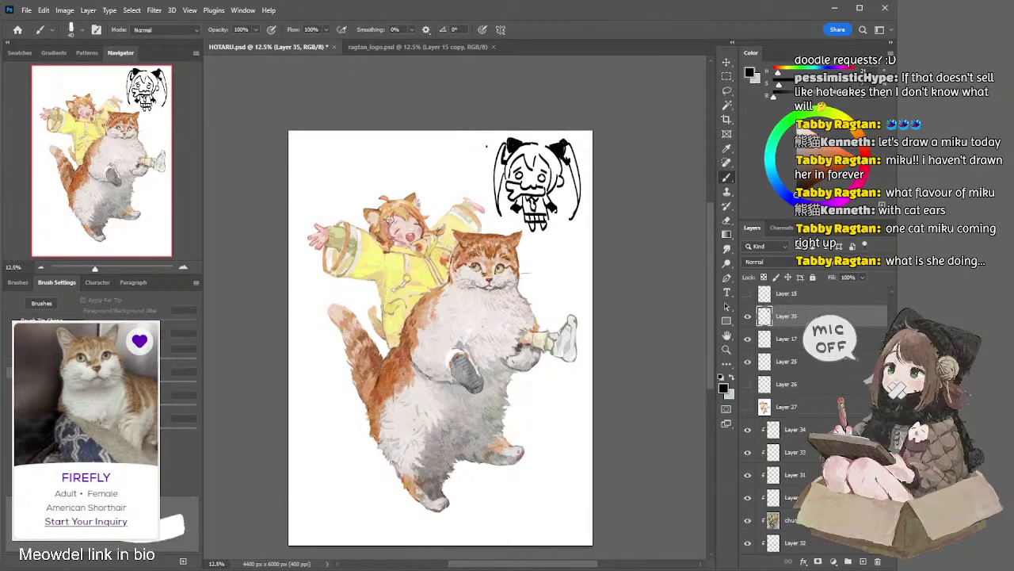
{"action": "left_click_drag", "start_coordinate": [481, 154], "coordinate": [485, 159]}
{"action": "left_click", "coordinate": [484, 162]}
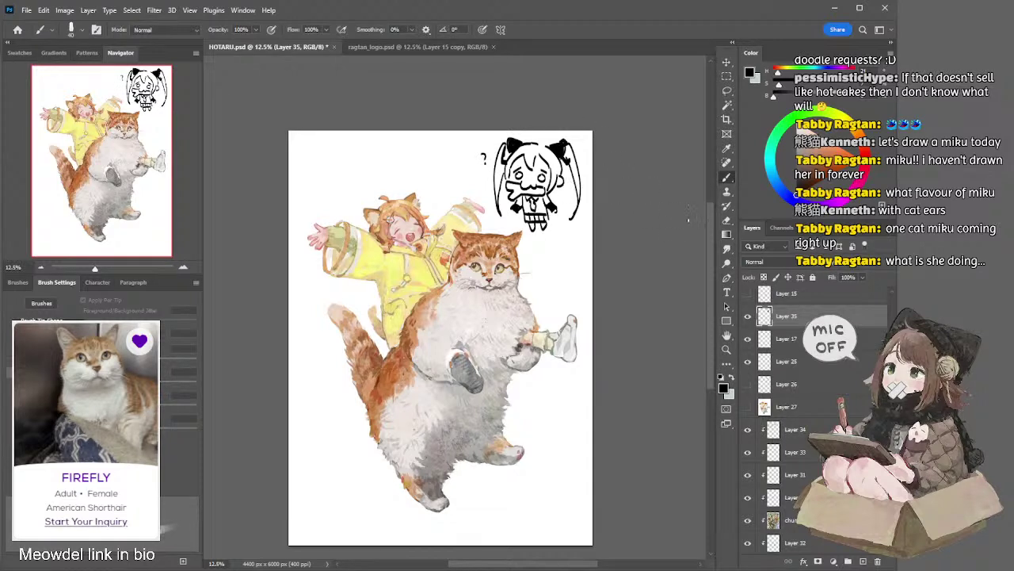
Add a new layer above Layer 17 and paint the doodle's bangs and twintails light teal
{"action": "left_click", "coordinate": [792, 339]}
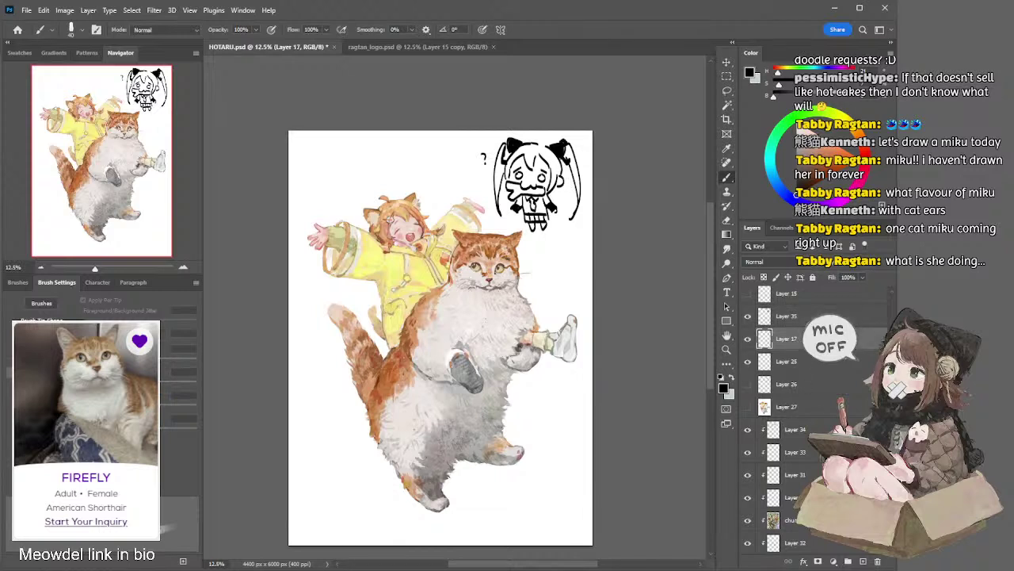
{"action": "left_click", "coordinate": [863, 561]}
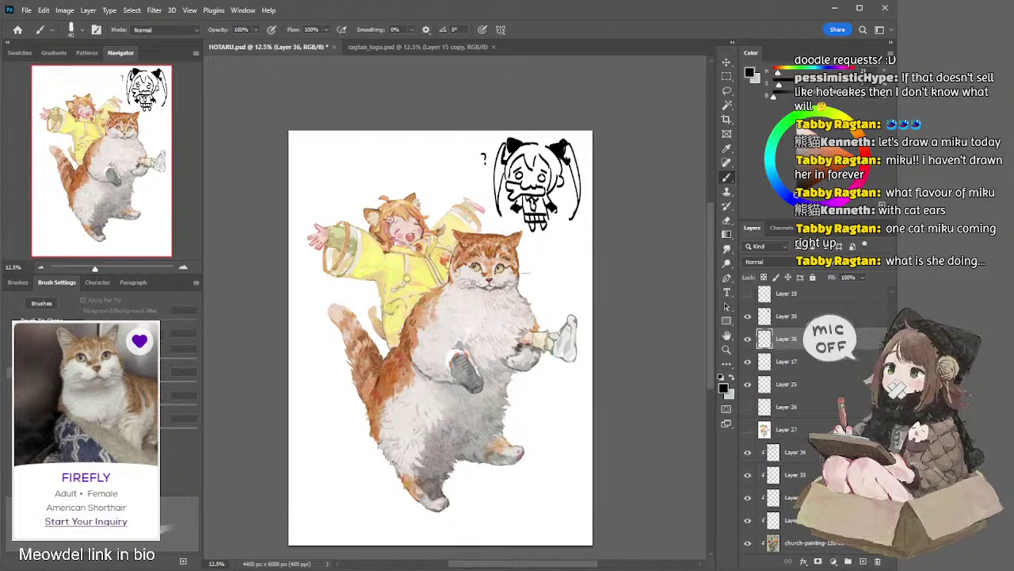
{"action": "left_click", "coordinate": [770, 151]}
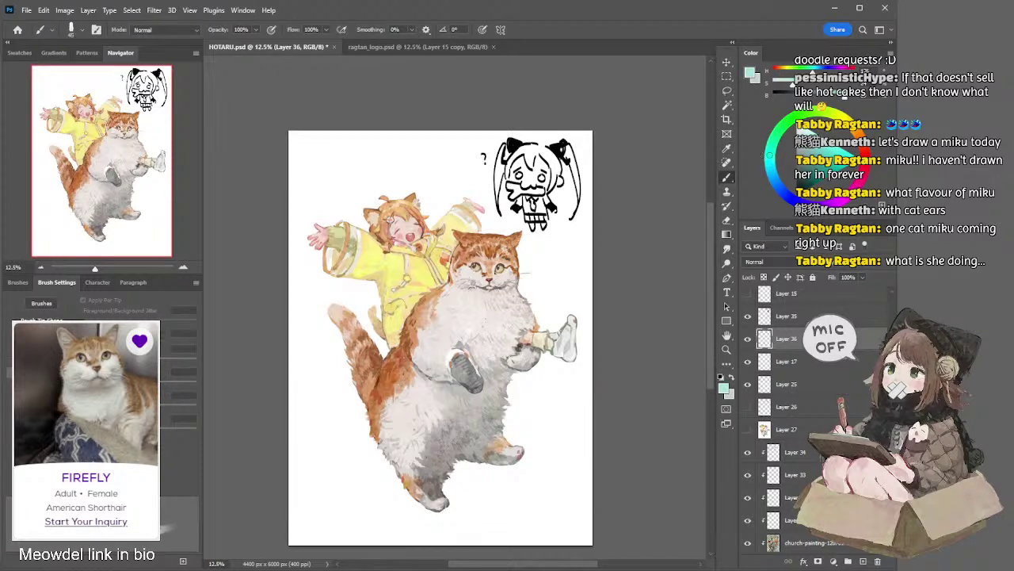
{"action": "mouse_move", "coordinate": [499, 144]}
{"action": "left_mouse_down"}
{"action": "mouse_move", "coordinate": [497, 179]}
{"action": "mouse_move", "coordinate": [507, 151]}
{"action": "mouse_move", "coordinate": [497, 195]}
{"action": "mouse_move", "coordinate": [505, 148]}
{"action": "mouse_move", "coordinate": [509, 174]}
{"action": "mouse_move", "coordinate": [529, 158]}
{"action": "mouse_move", "coordinate": [533, 170]}
{"action": "mouse_move", "coordinate": [536, 148]}
{"action": "mouse_move", "coordinate": [547, 155]}
{"action": "left_mouse_up"}
{"action": "key", "text": "bracketleft"}
{"action": "key", "text": "bracketleft"}
{"action": "mouse_move", "coordinate": [542, 147]}
{"action": "left_mouse_down"}
{"action": "mouse_move", "coordinate": [553, 187]}
{"action": "mouse_move", "coordinate": [566, 152]}
{"action": "mouse_move", "coordinate": [572, 167]}
{"action": "mouse_move", "coordinate": [577, 156]}
{"action": "mouse_move", "coordinate": [576, 190]}
{"action": "mouse_move", "coordinate": [574, 166]}
{"action": "left_mouse_up"}
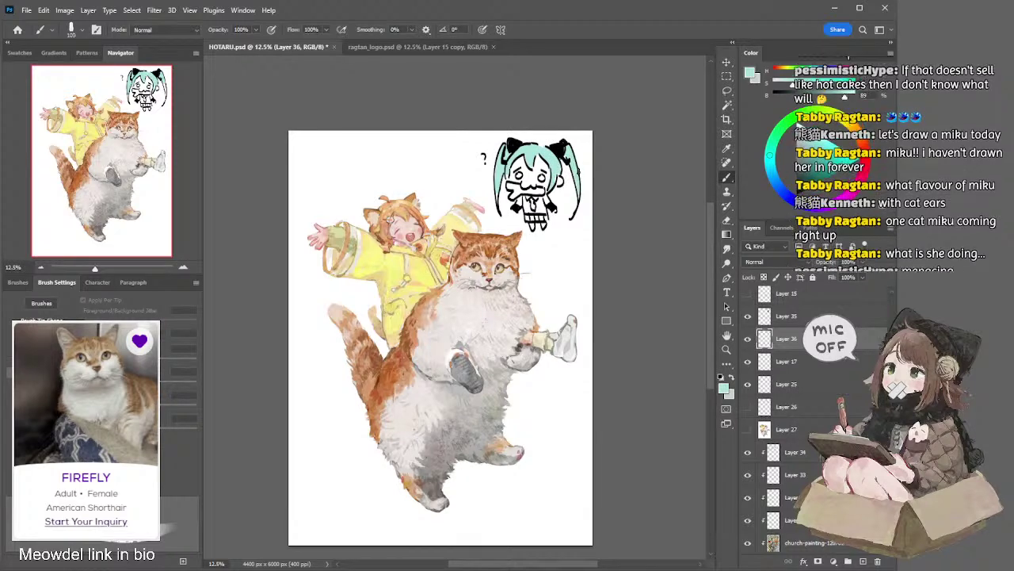
Paint the doodle's face a pale cream and the leek light green with a 125 px brush
{"action": "key", "text": "x"}
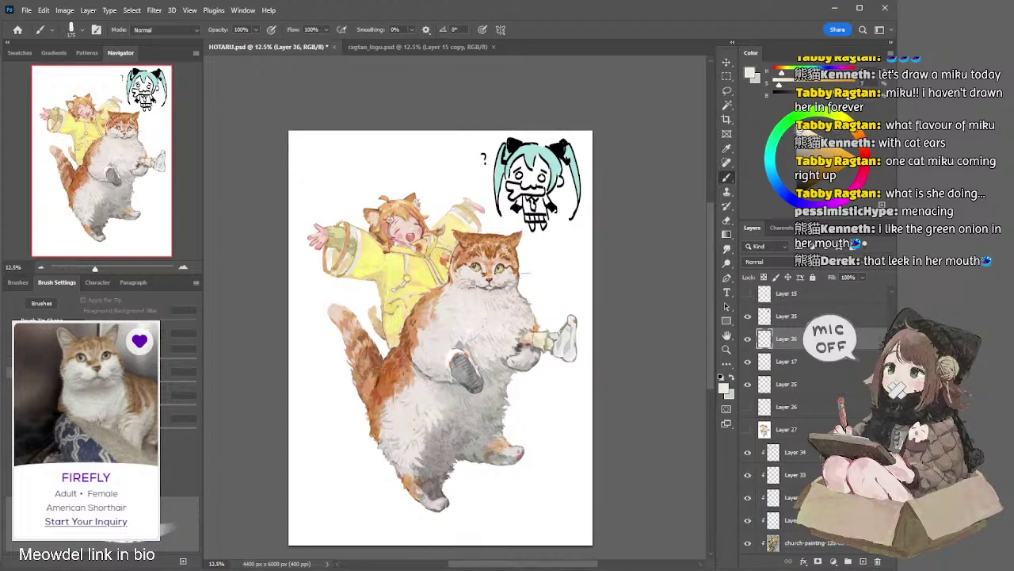
{"action": "left_click", "coordinate": [862, 138]}
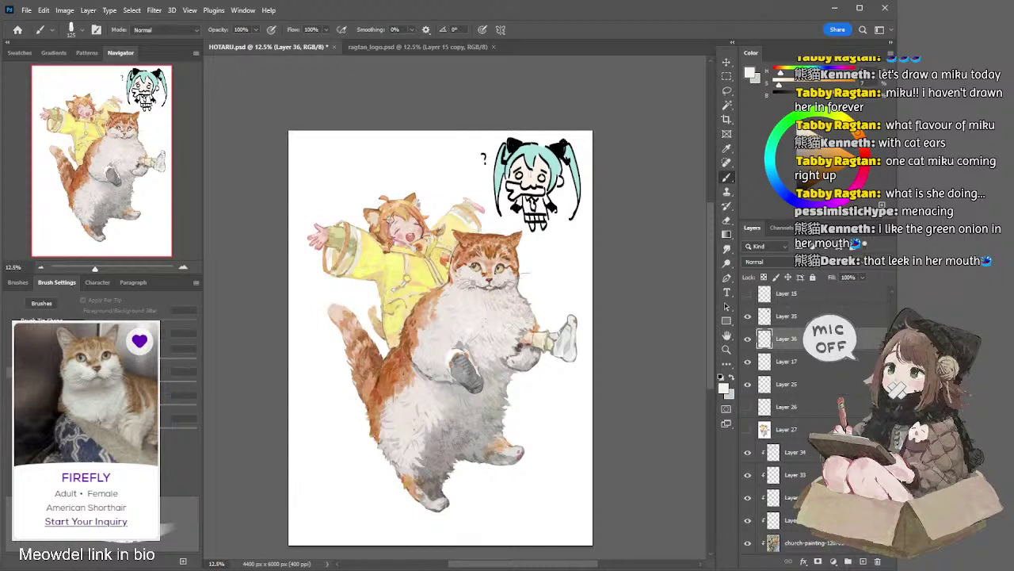
{"action": "key", "text": "e"}
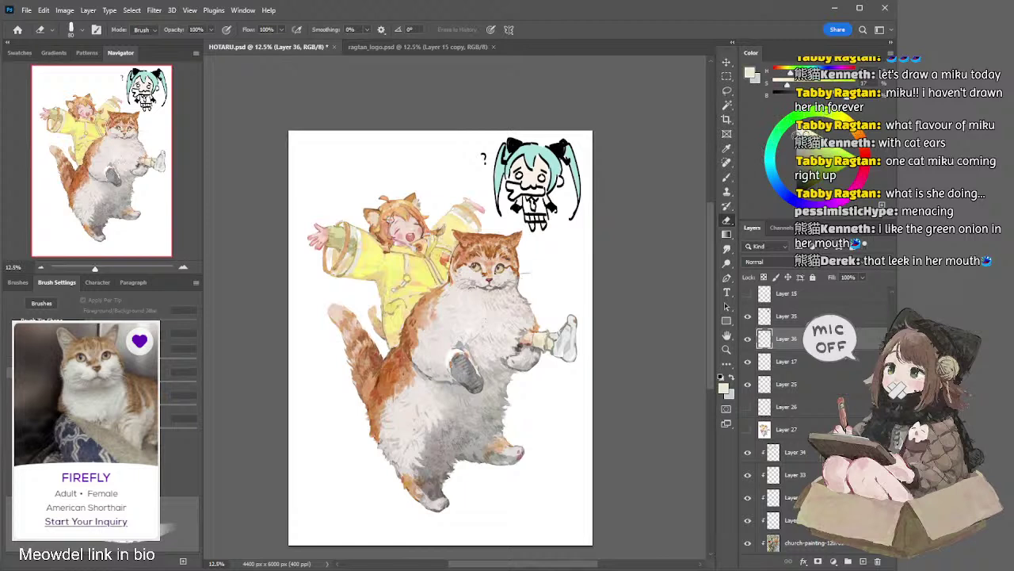
{"action": "key", "text": "b"}
{"action": "left_click", "coordinate": [513, 188], "text": "alt"}
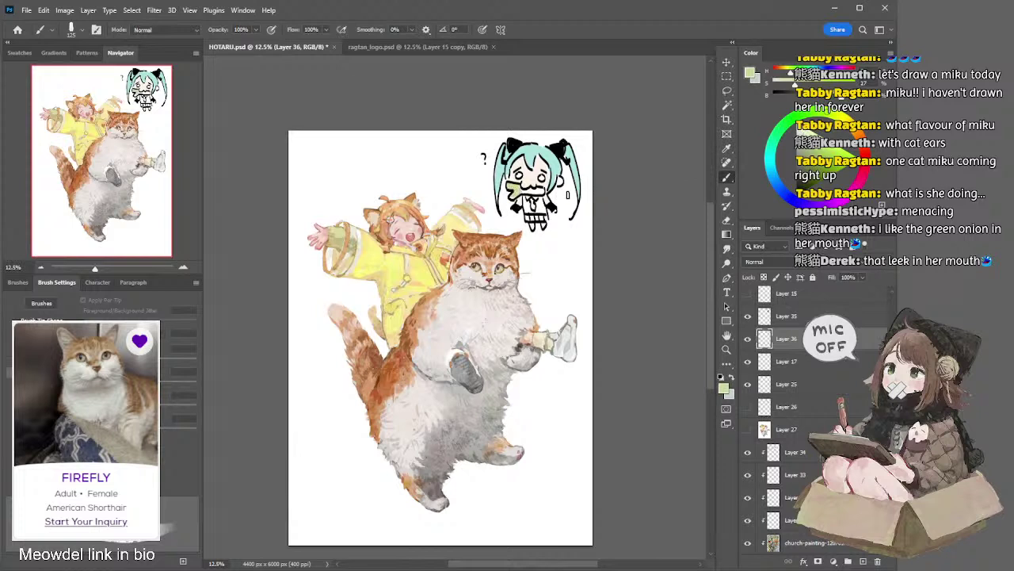
Touch up the face in cream and add blush using pinks sampled from the girl's face and the cat's paw
{"action": "left_click", "coordinate": [548, 163], "text": "alt"}
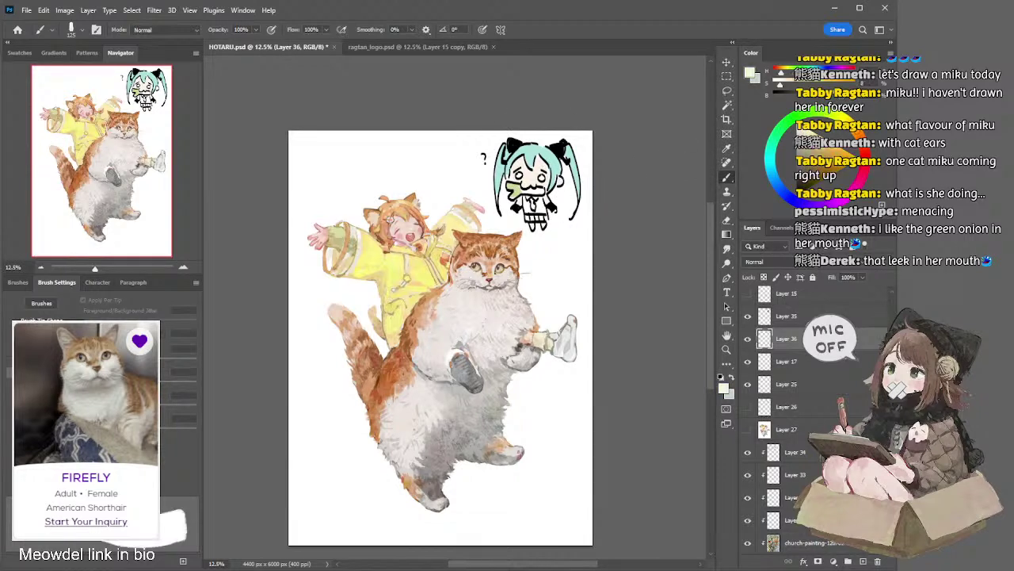
{"action": "left_click", "coordinate": [400, 230], "text": "alt"}
{"action": "key", "text": "bracketleft"}
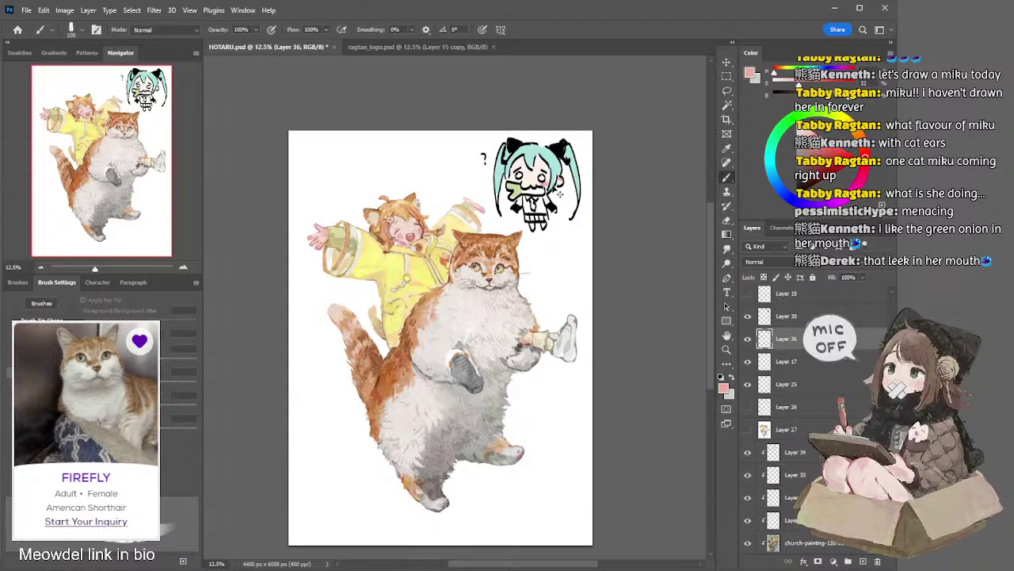
{"action": "left_click", "coordinate": [517, 454], "text": "alt"}
{"action": "key", "text": "bracketleft"}
Paint the doodle's shirt and skirt in greys and colour the necktie with the sampled hair teal
{"action": "left_click", "coordinate": [559, 161], "text": "alt"}
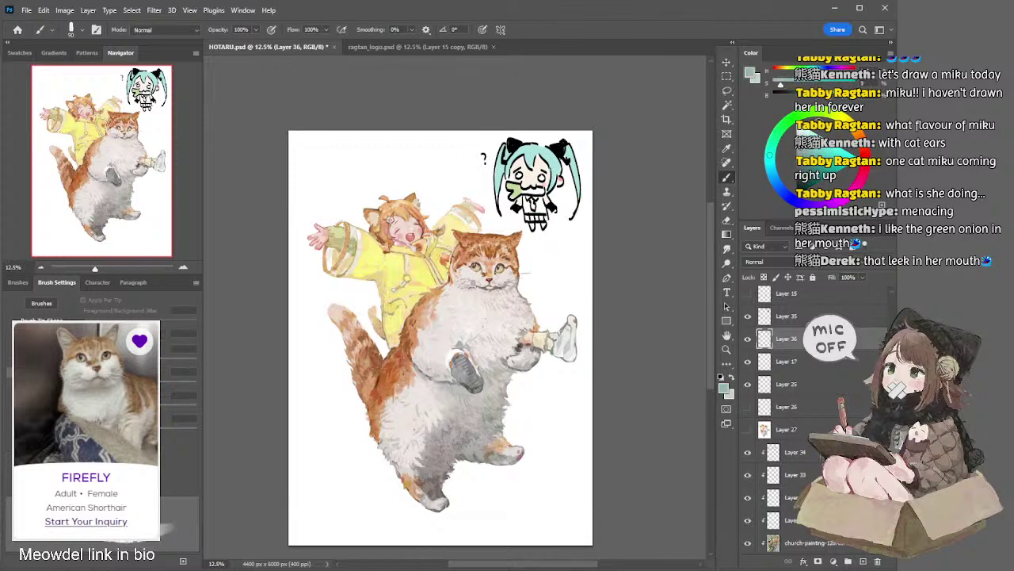
{"action": "key", "text": "bracketright"}
{"action": "key", "text": "bracketright"}
{"action": "key", "text": "bracketright"}
{"action": "left_click_drag", "start_coordinate": [527, 198], "coordinate": [548, 222]}
{"action": "key", "text": "ctrl+z"}
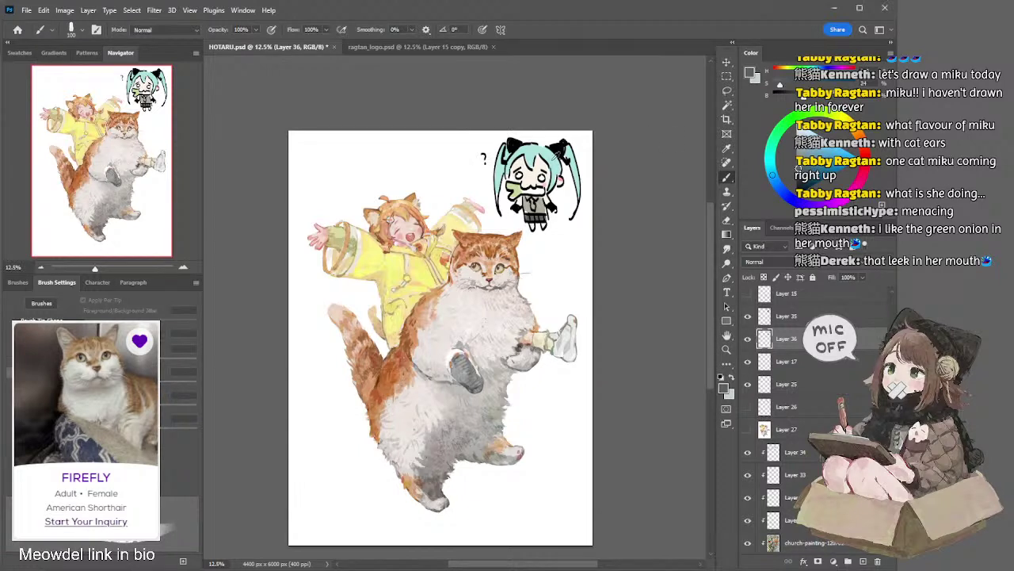
{"action": "left_click", "coordinate": [544, 173], "text": "alt"}
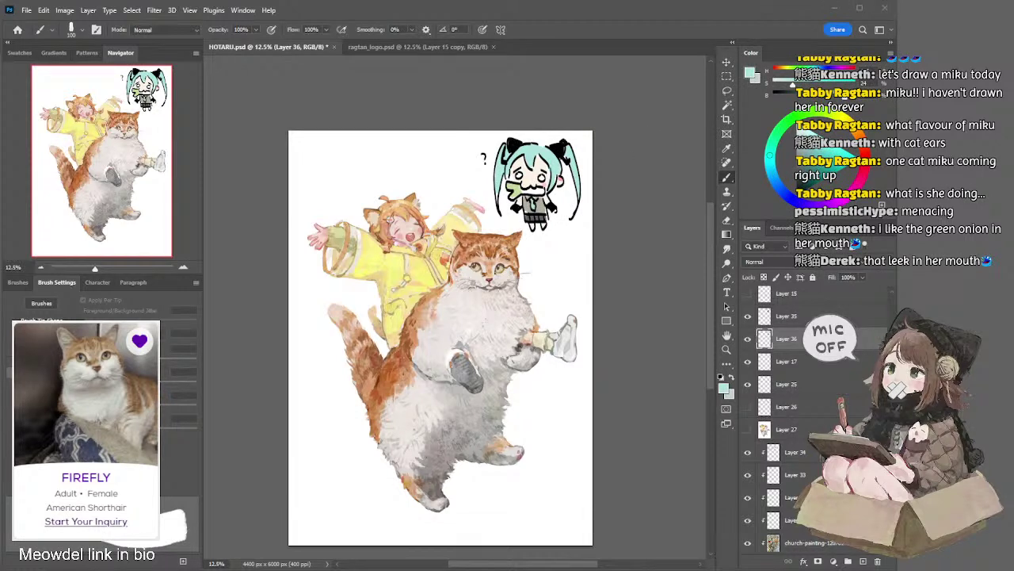
Activate Layer 35 and refine the black hair ties beside the cat ears with a 40 px eraser
{"action": "key", "text": "alt+bracketright"}
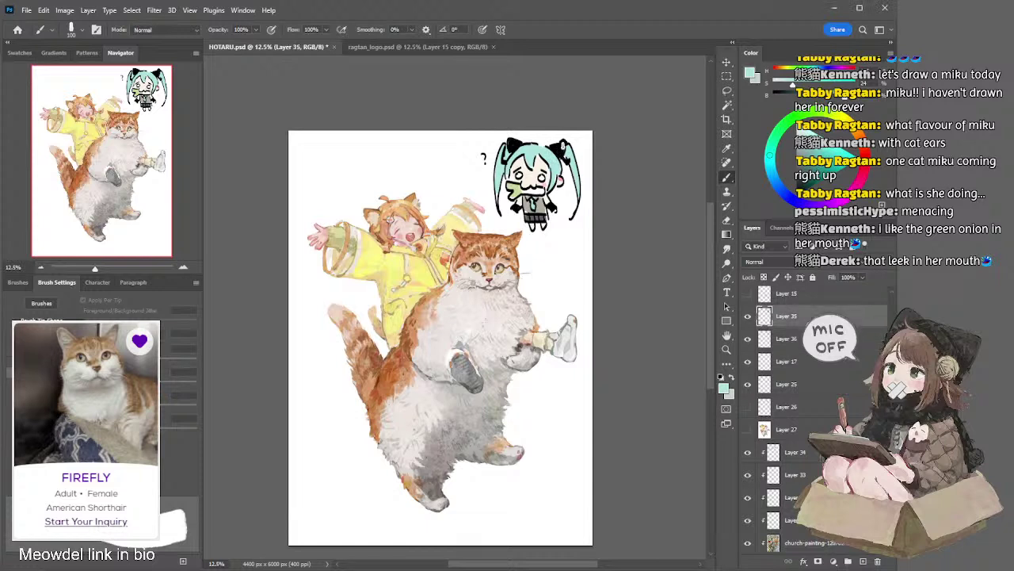
{"action": "key", "text": "e"}
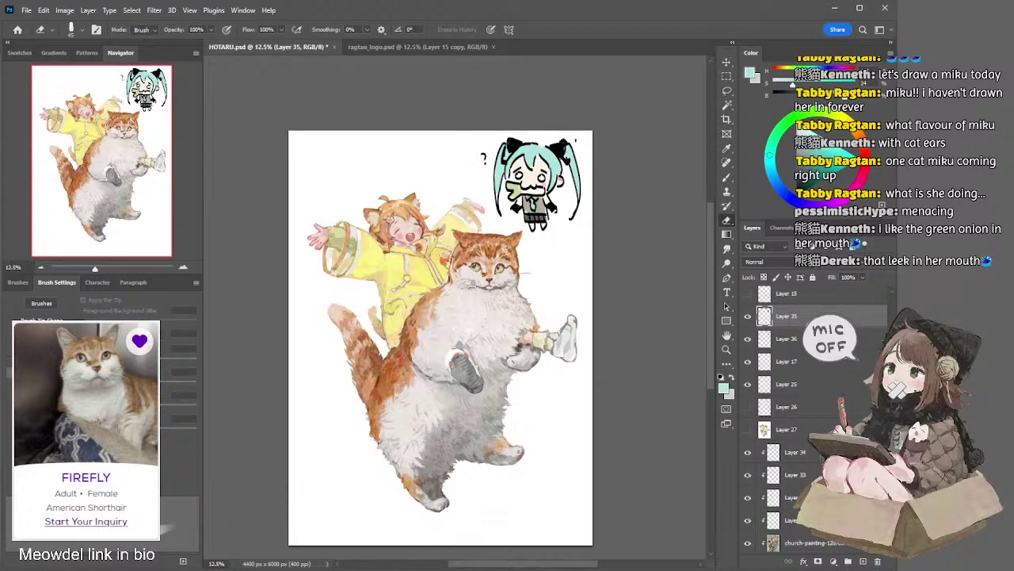
{"action": "key", "text": "b"}
{"action": "key", "text": "x"}
{"action": "key", "text": "e"}
{"action": "left_click_drag", "start_coordinate": [564, 142], "coordinate": [561, 159]}
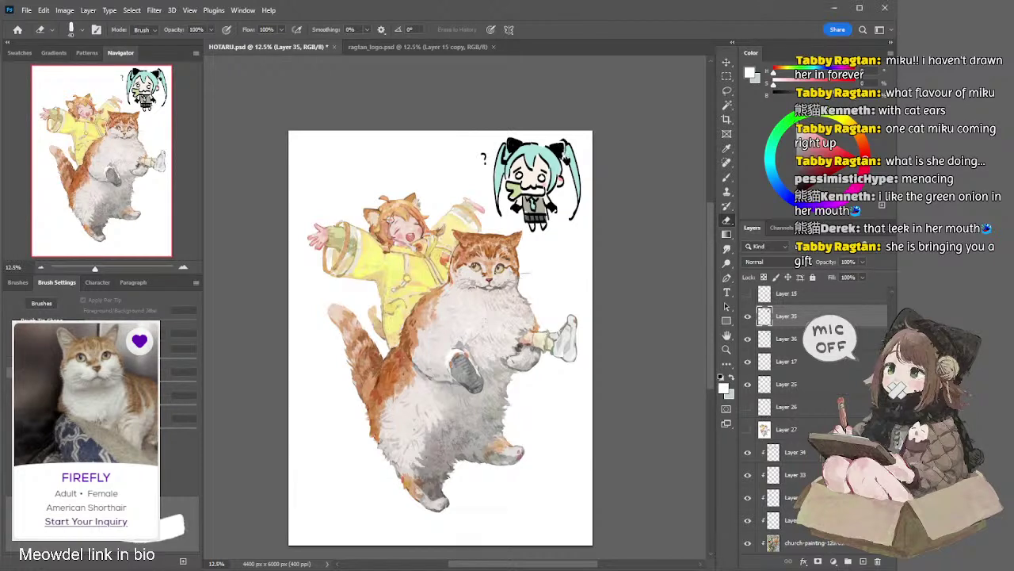
Draw a curved black cat tail extending from the doodle's skirt on Layer 35
{"action": "key", "text": "x"}
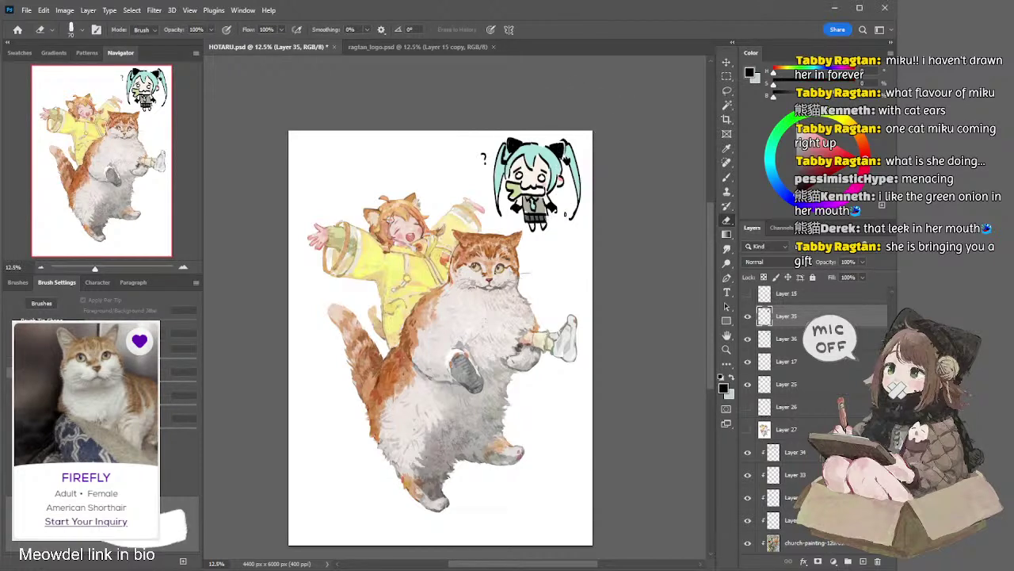
{"action": "key", "text": "b"}
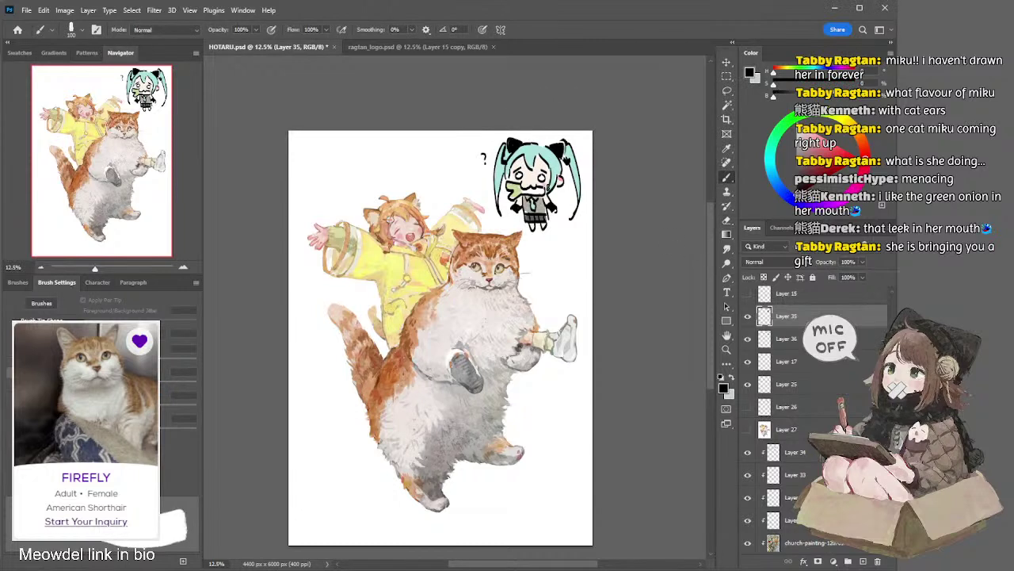
{"action": "key", "text": "e"}
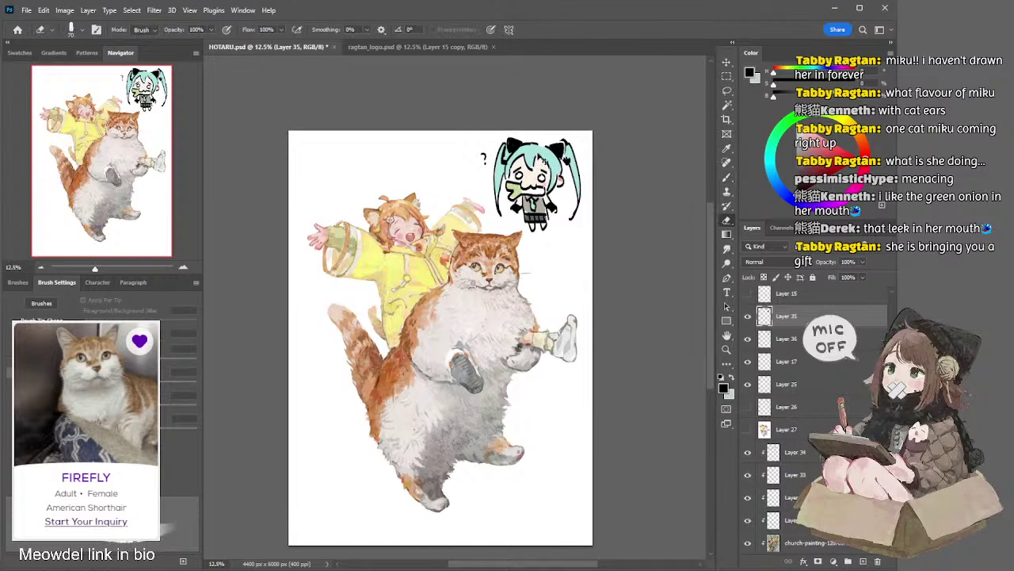
{"action": "left_click", "coordinate": [544, 161], "text": "ctrl"}
{"action": "left_click", "coordinate": [564, 154], "text": "ctrl"}
{"action": "key", "text": "b"}
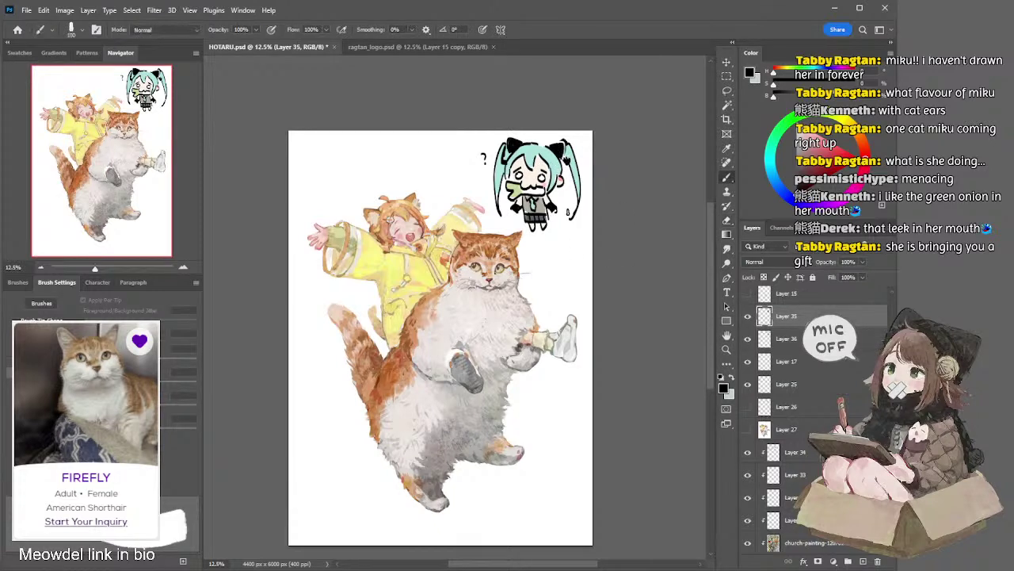
{"action": "mouse_move", "coordinate": [550, 212]}
{"action": "left_mouse_down"}
{"action": "mouse_move", "coordinate": [565, 225]}
{"action": "mouse_move", "coordinate": [568, 208]}
{"action": "left_mouse_up"}
{"action": "key", "text": "ctrl+z"}
{"action": "key", "text": "ctrl+z"}
{"action": "key", "text": "ctrl+z"}
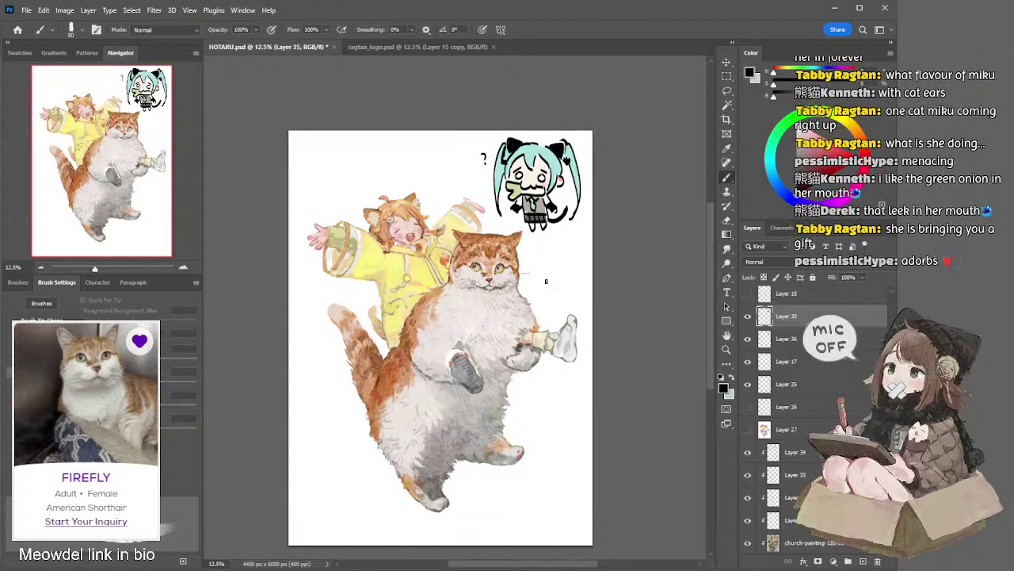